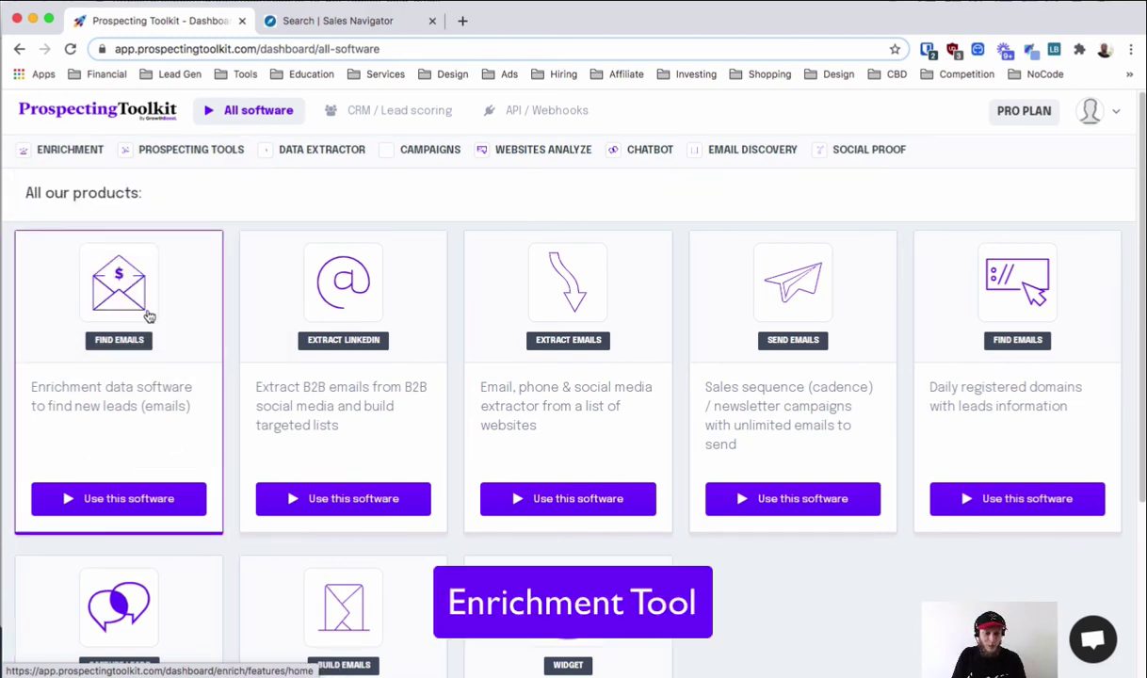
- Open the lead enrichment software and go to its Find B2B companies explorer
click(142, 472)
mouse_move(71, 150)
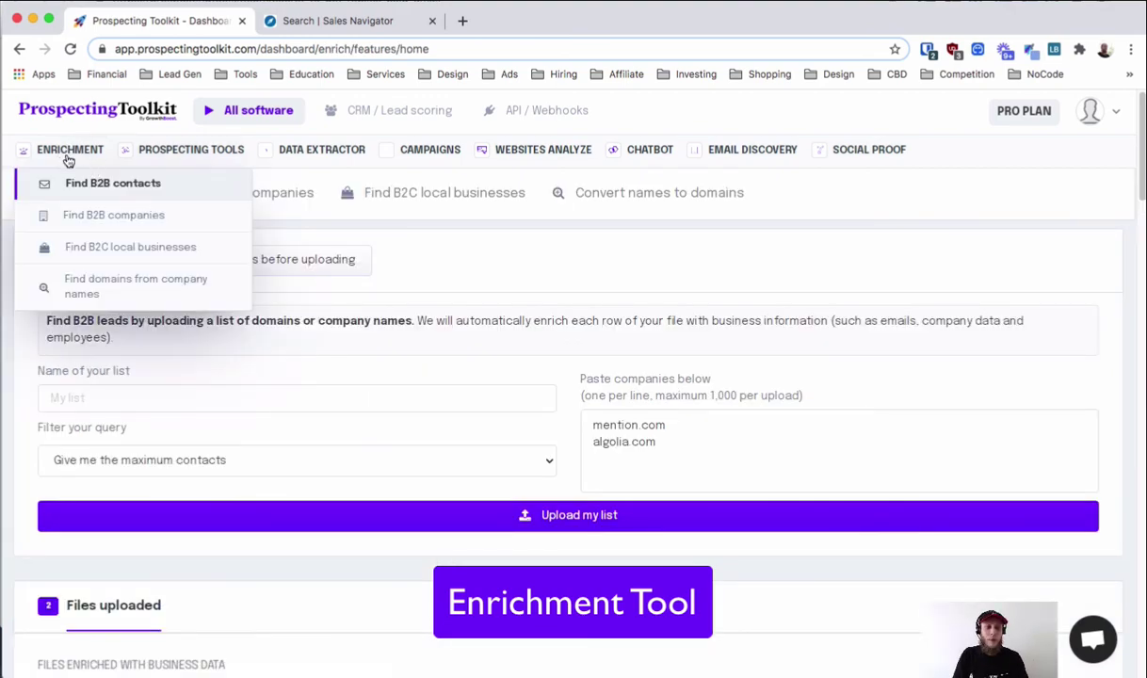
click(97, 186)
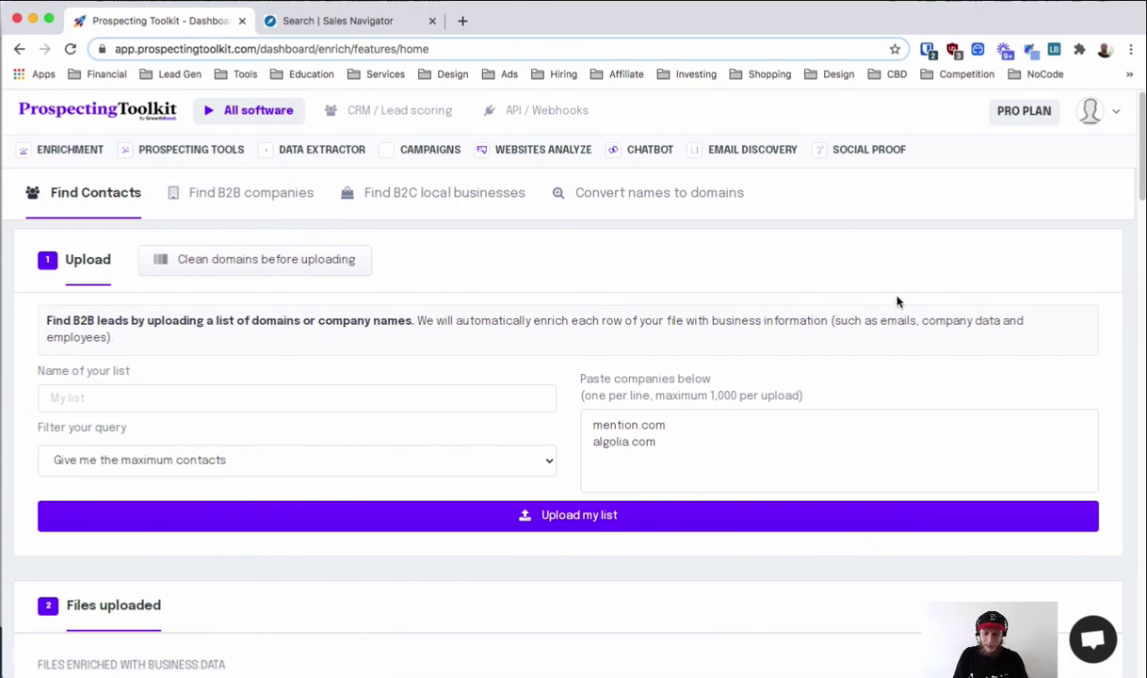
click(247, 194)
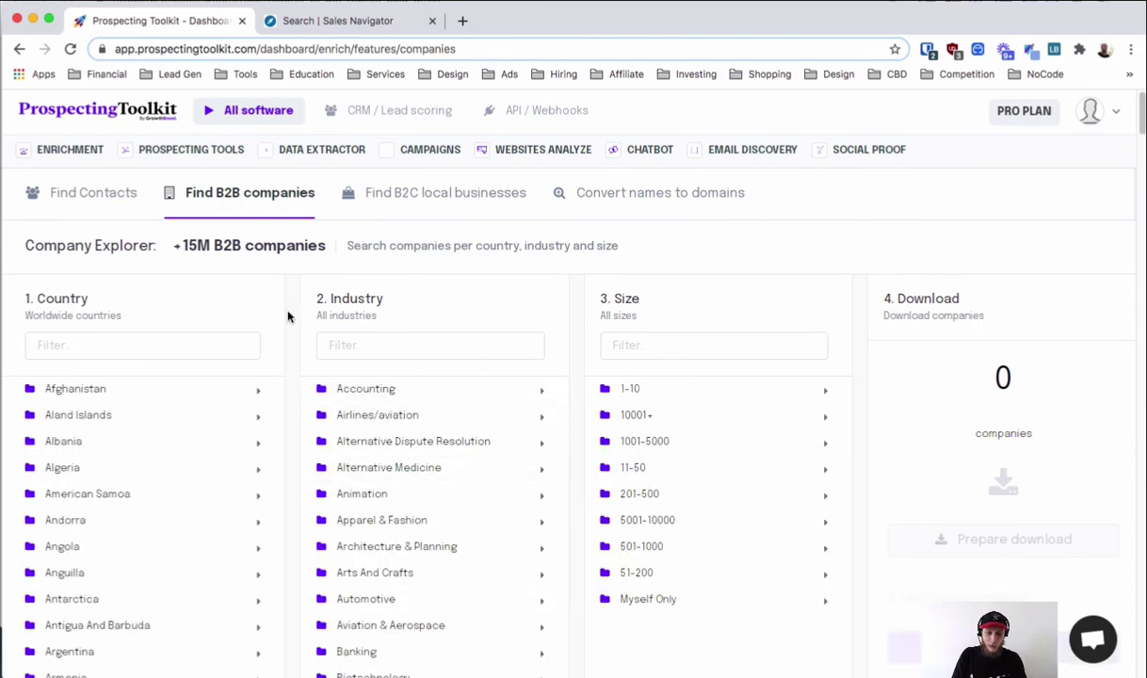
- Filter the country list by "unit" and select United States
scroll(287, 316, down, 1)
scroll(287, 318, up, 1)
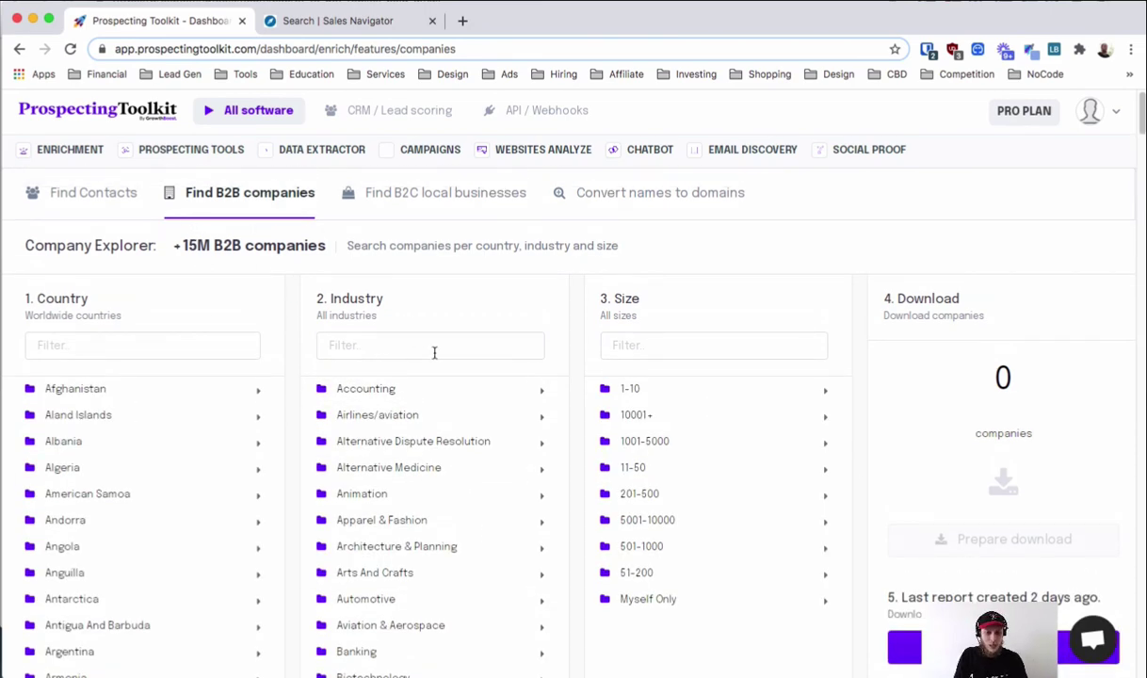
scroll(346, 333, down, 5)
scroll(314, 323, up, 5)
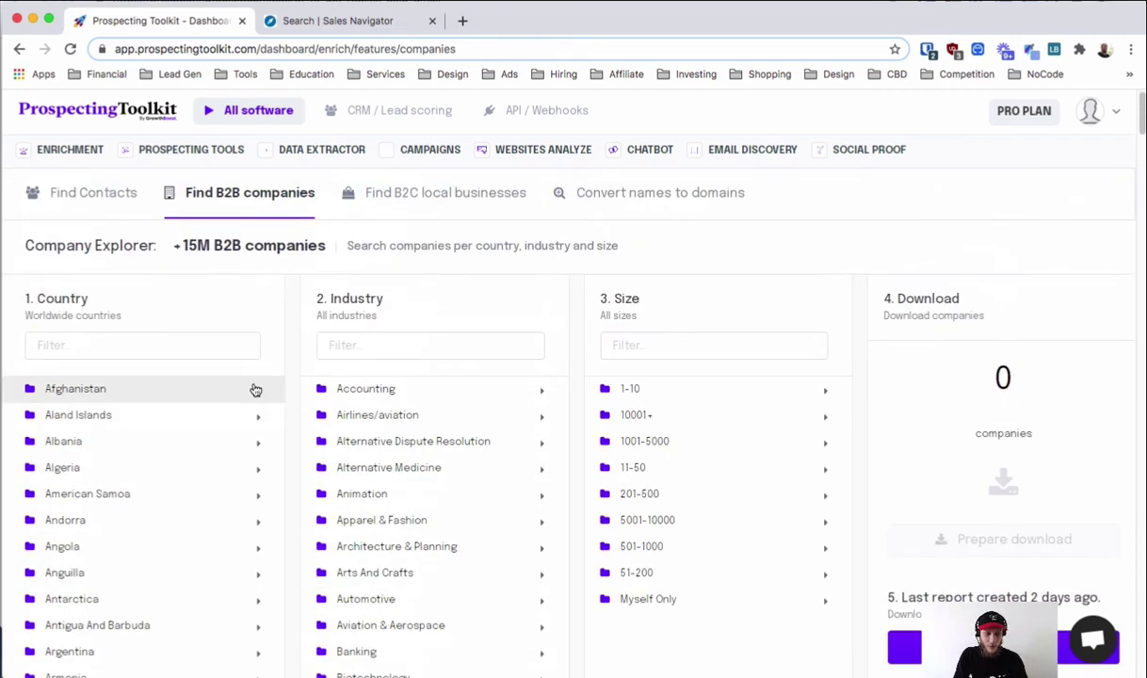
scroll(268, 386, down, 1)
scroll(269, 386, up, 1)
click(181, 356)
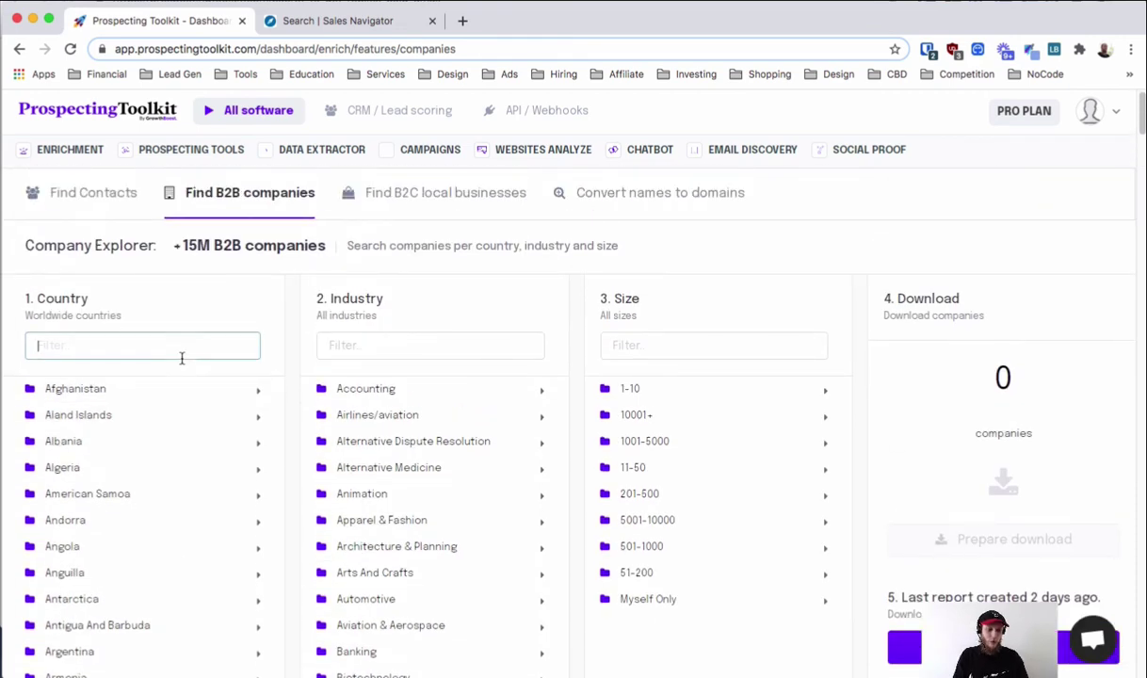
text(unit)
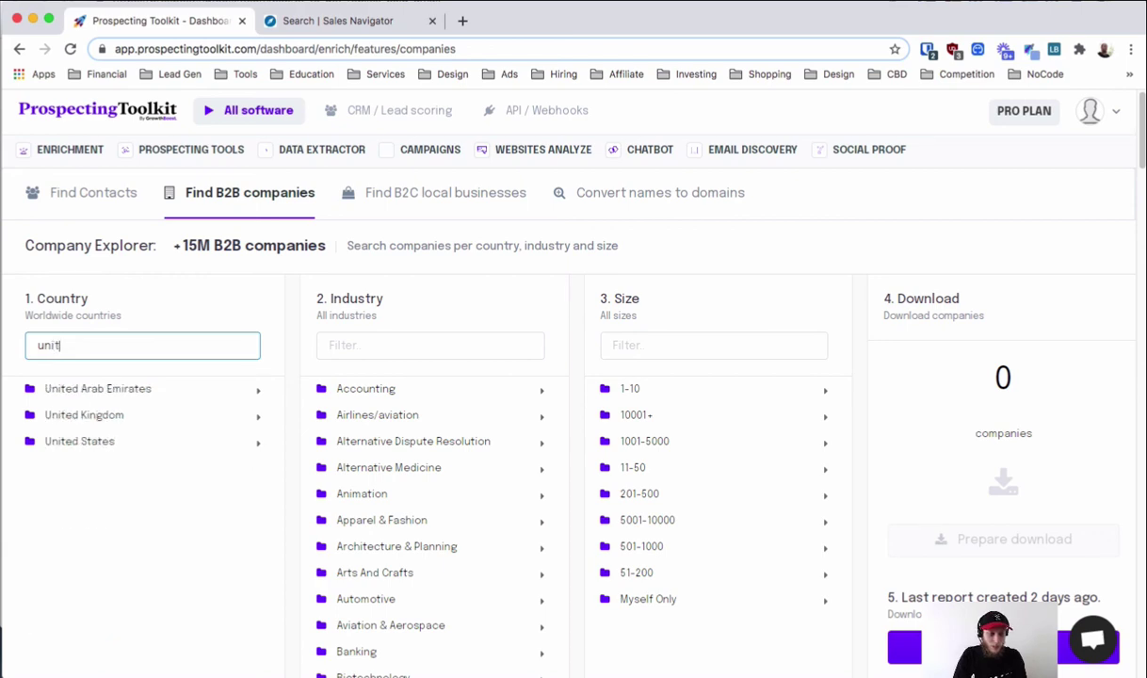
click(141, 443)
- Select the Aviation & Aerospace industry and the 51-200 company size
scroll(434, 435, down, 3)
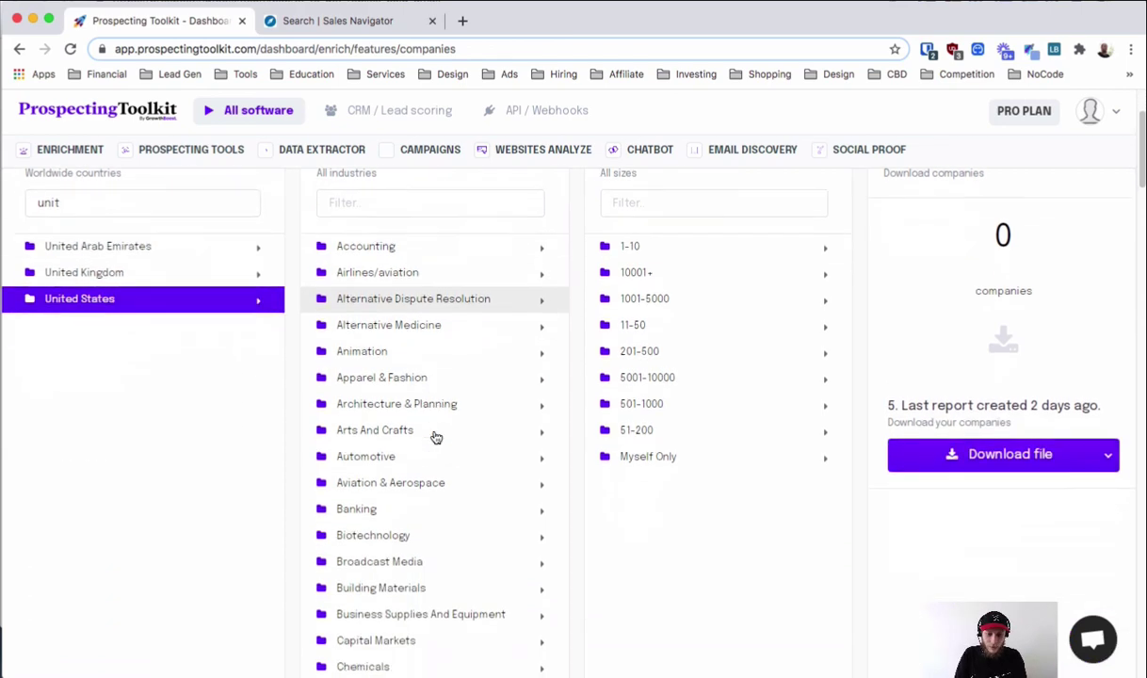
scroll(438, 435, up, 1)
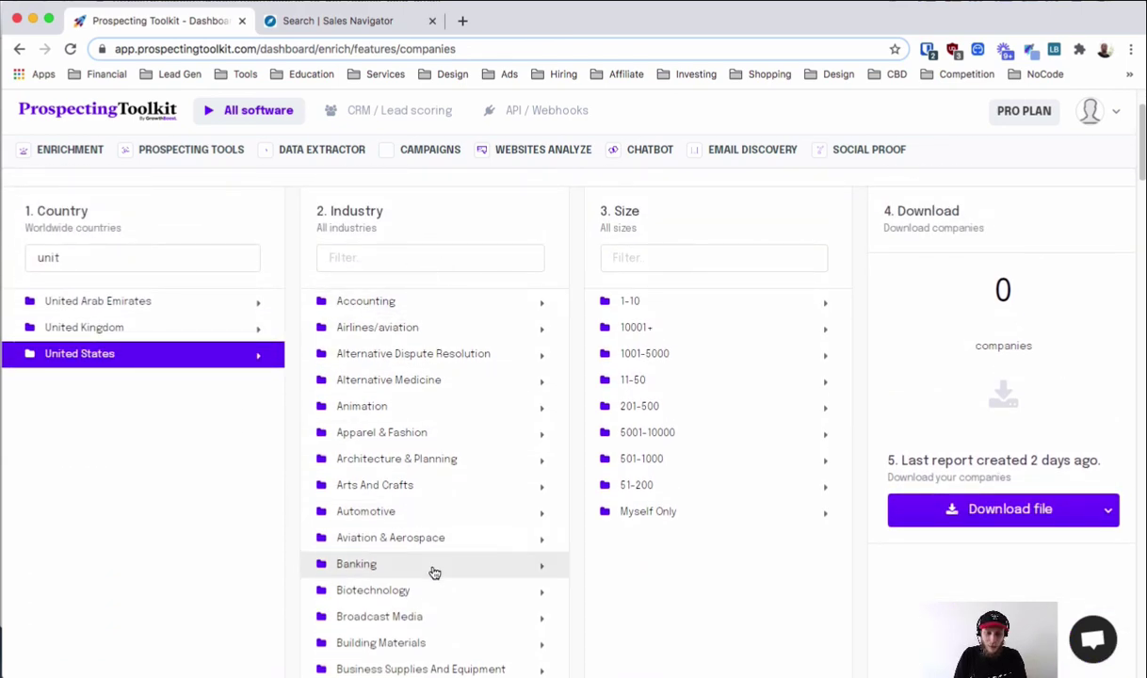
click(435, 537)
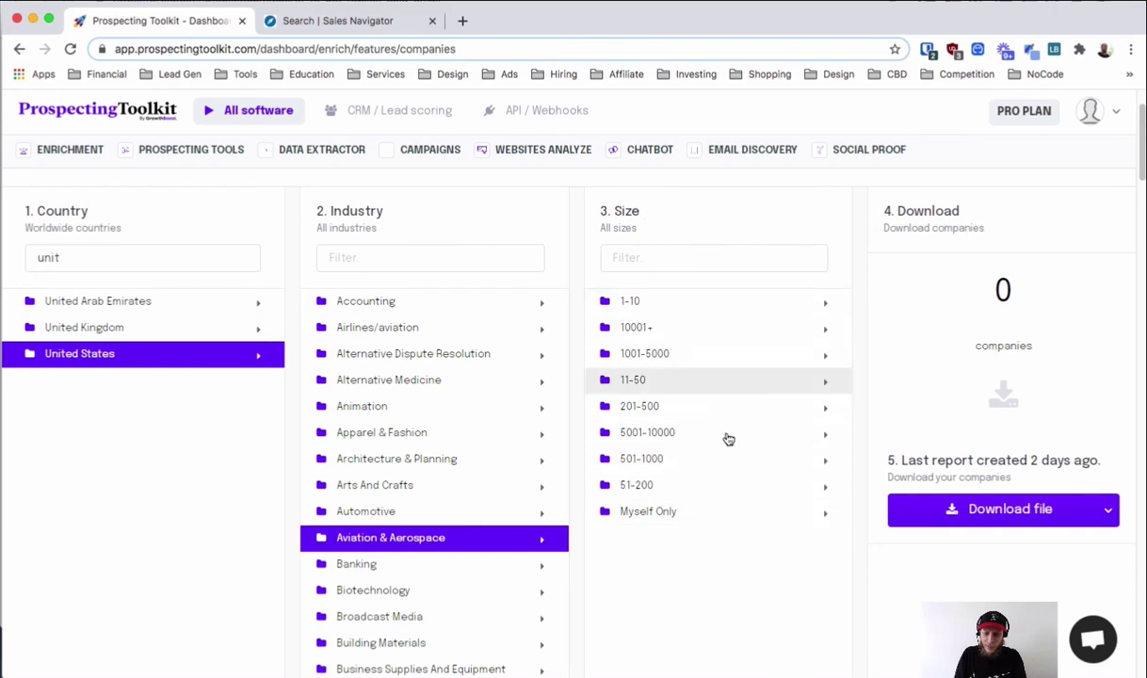
click(660, 485)
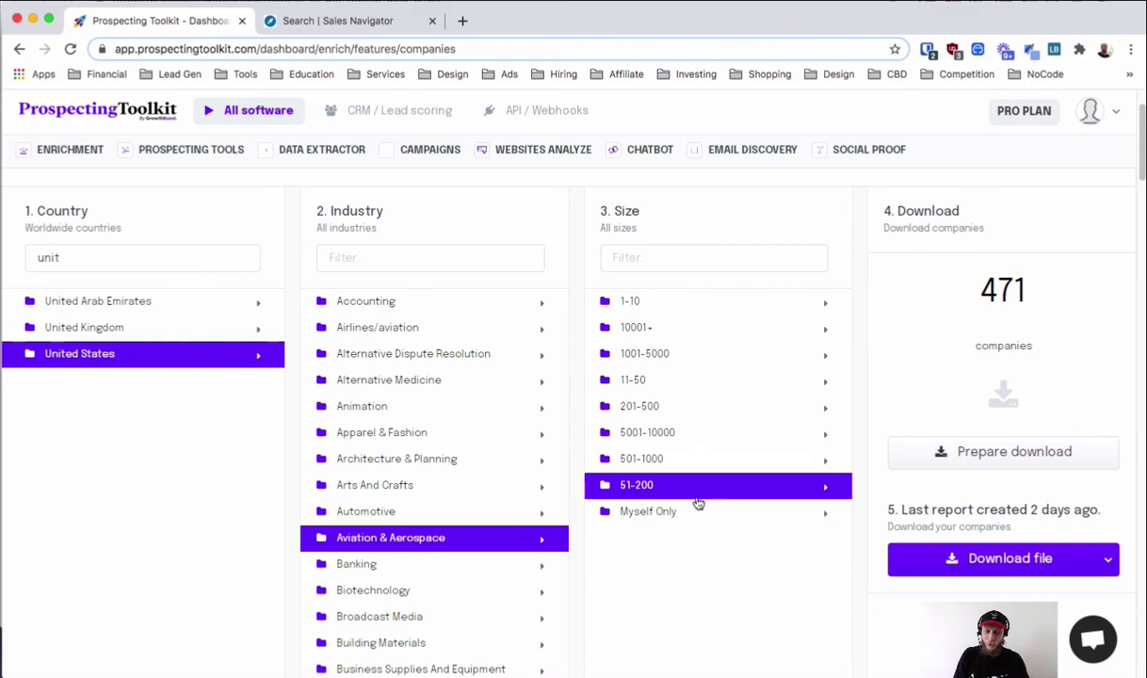
- Change the company size to 11-50 and prepare the download of the matching companies
click(683, 385)
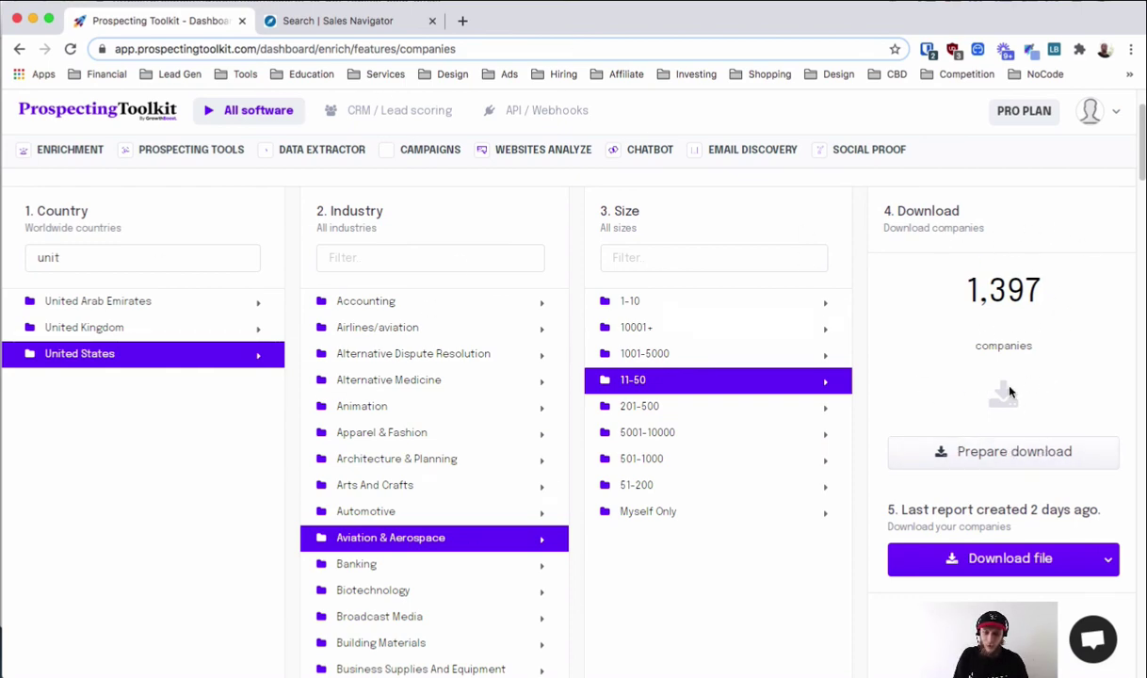
click(1001, 453)
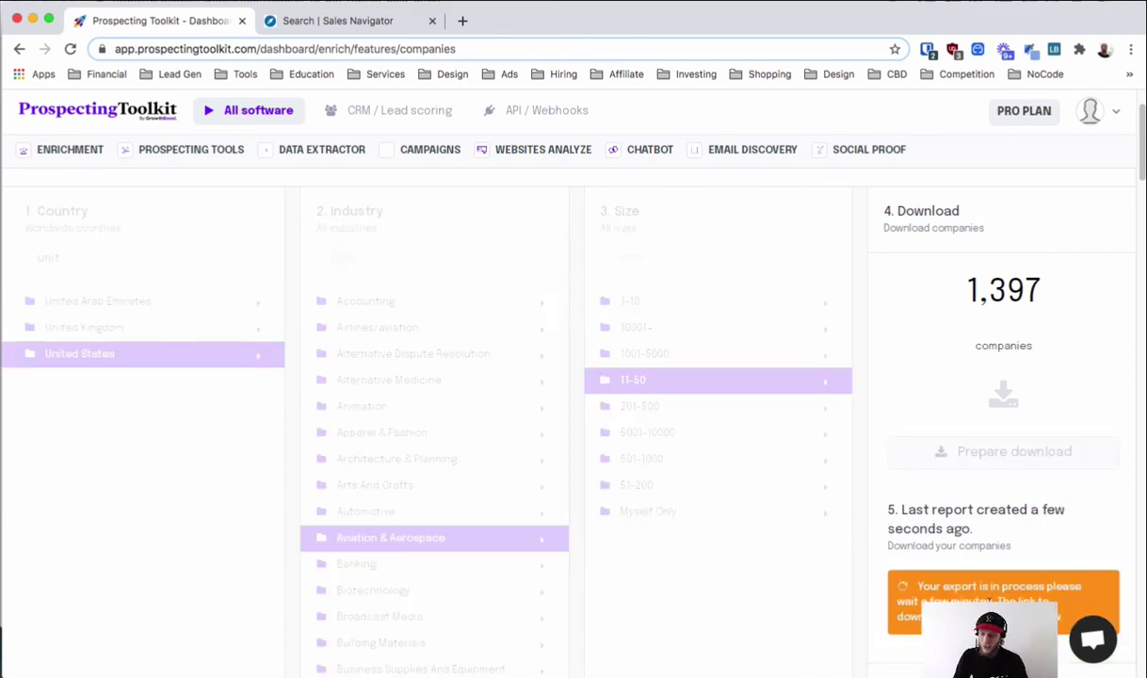
scroll(894, 354, up, 2)
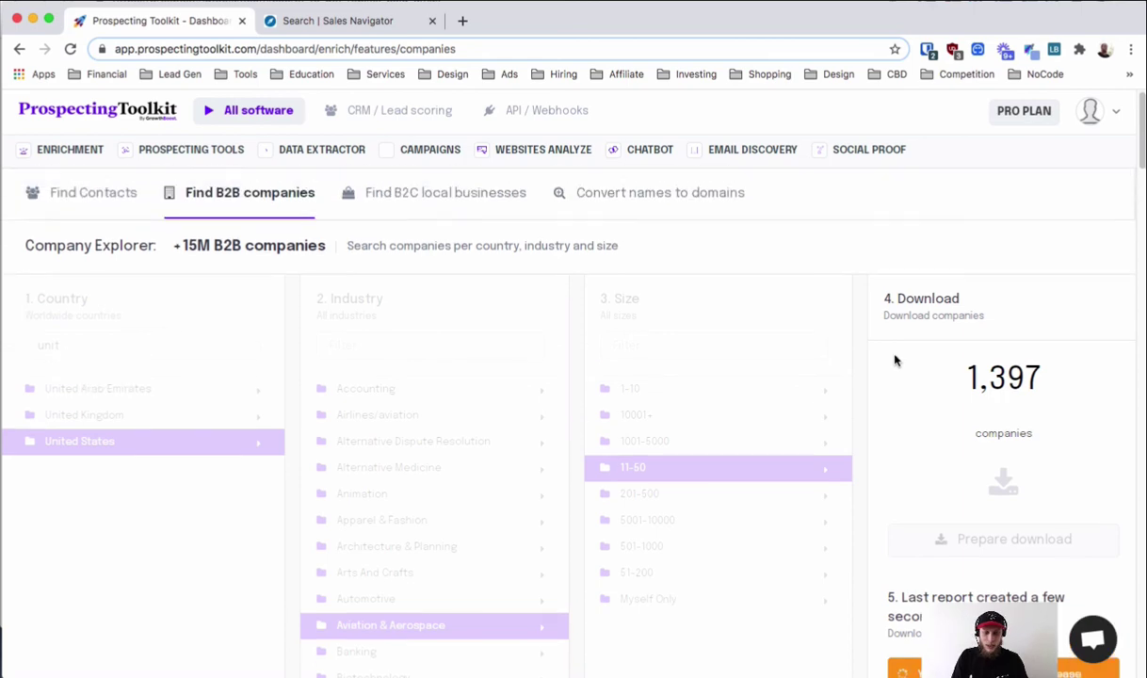
scroll(893, 372, down, 5)
scroll(902, 384, up, 3)
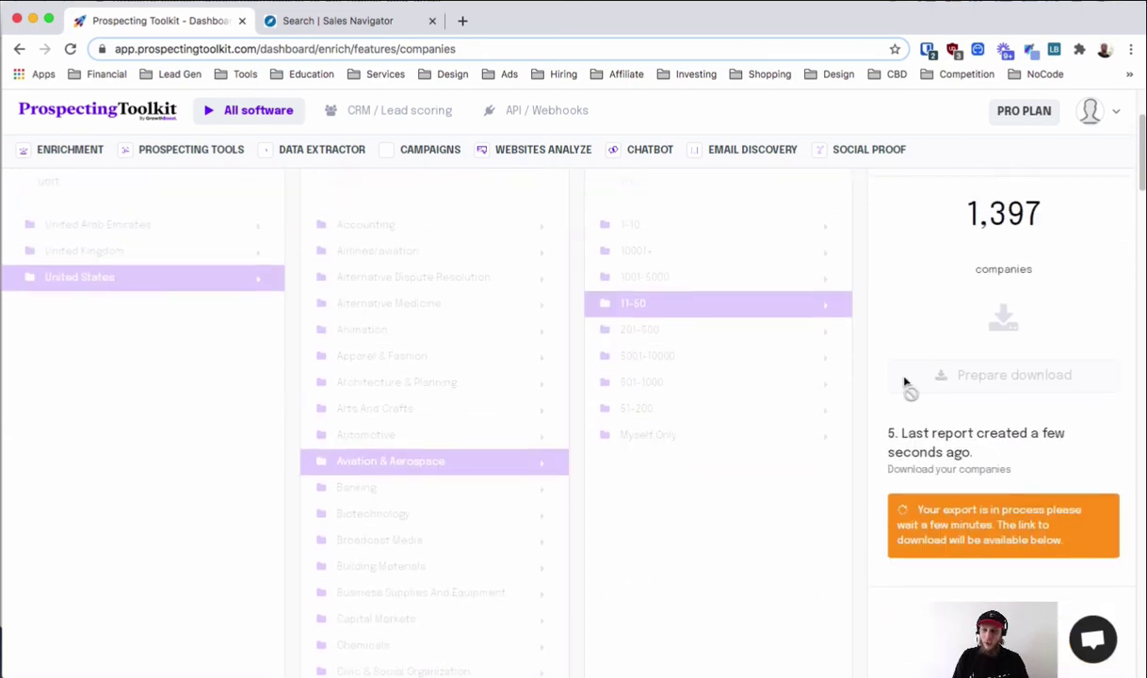
scroll(884, 375, up, 1)
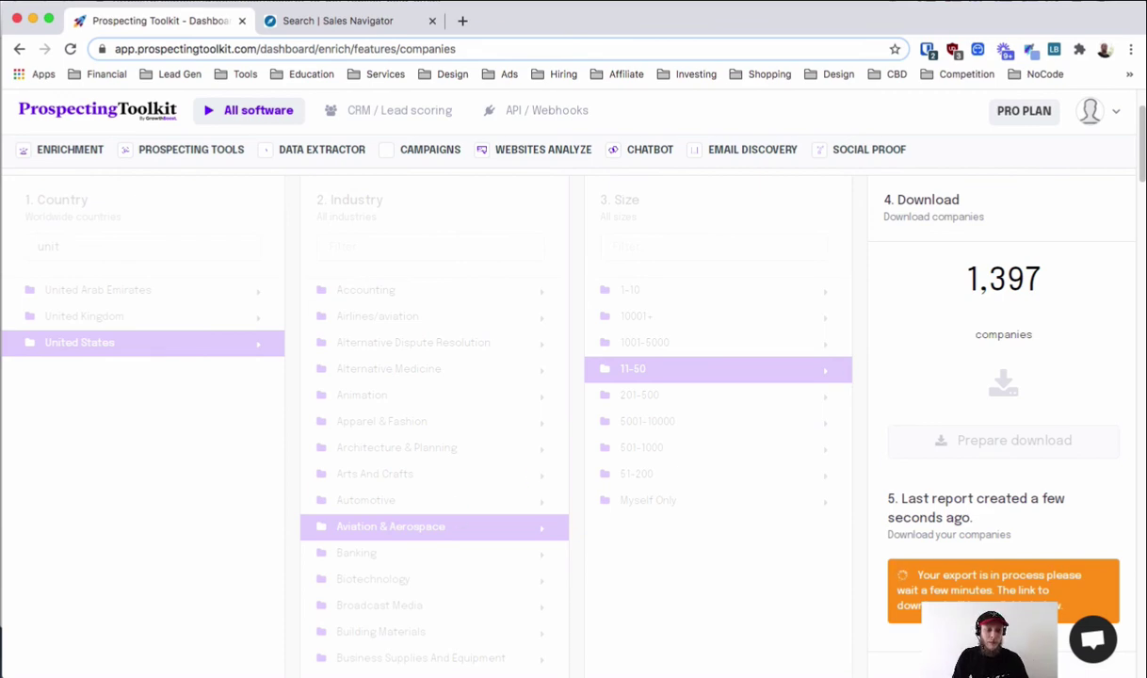
- Go to the Find B2B contacts page and select all the sample domains in the companies field
mouse_move(64, 156)
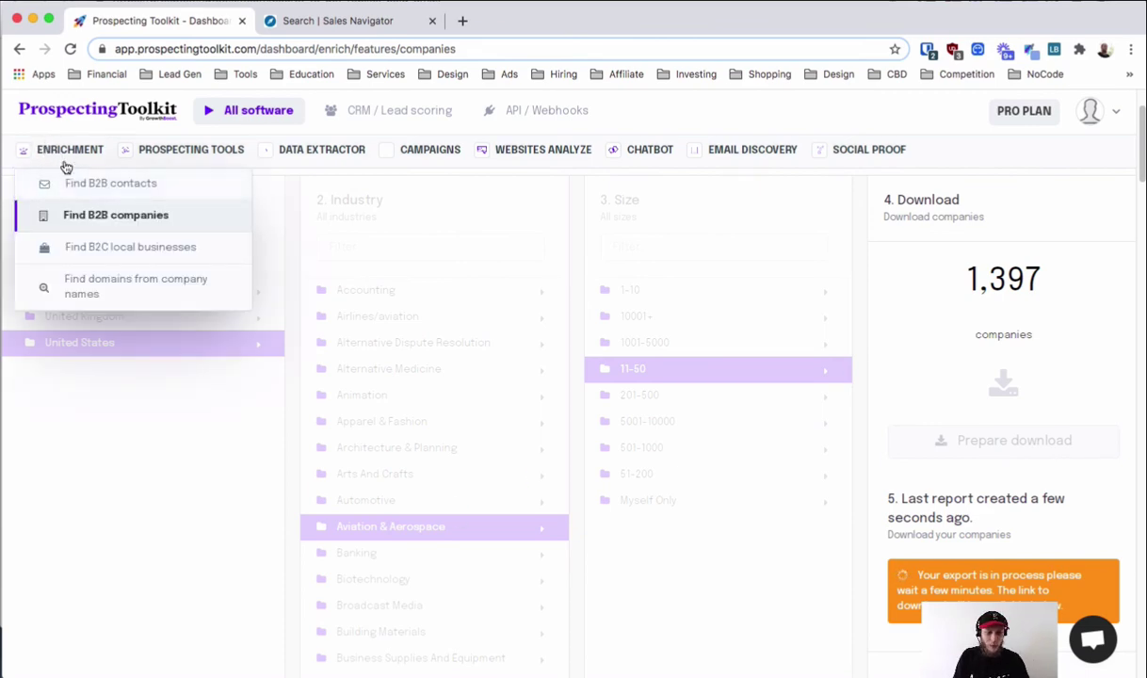
click(85, 190)
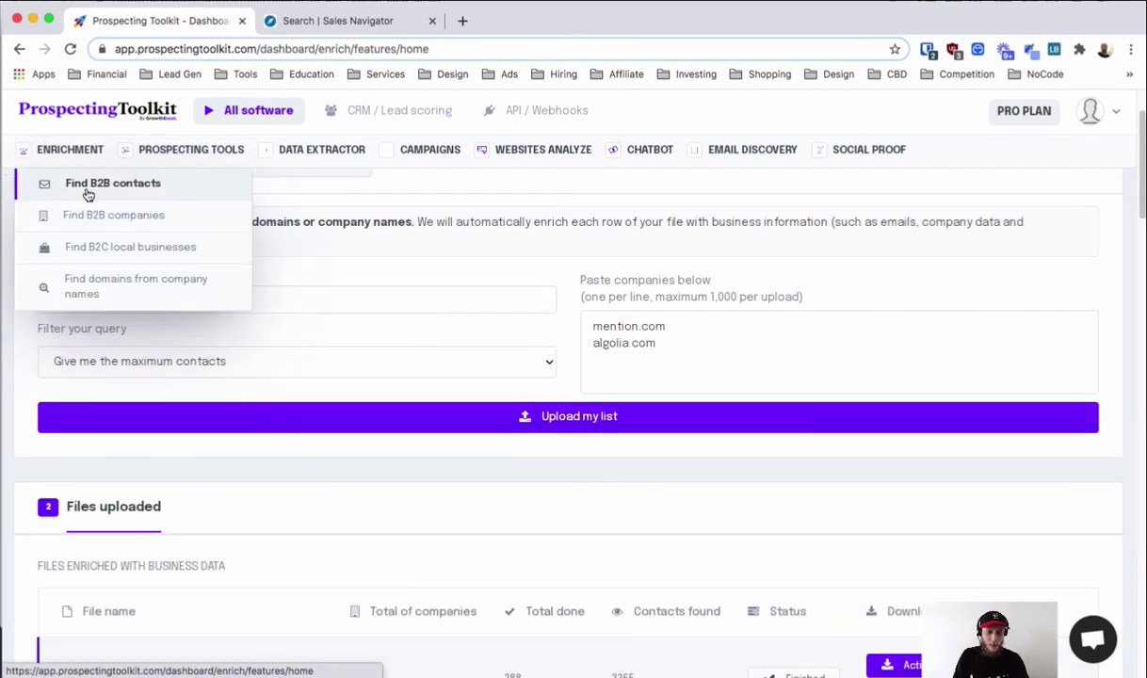
click(669, 326)
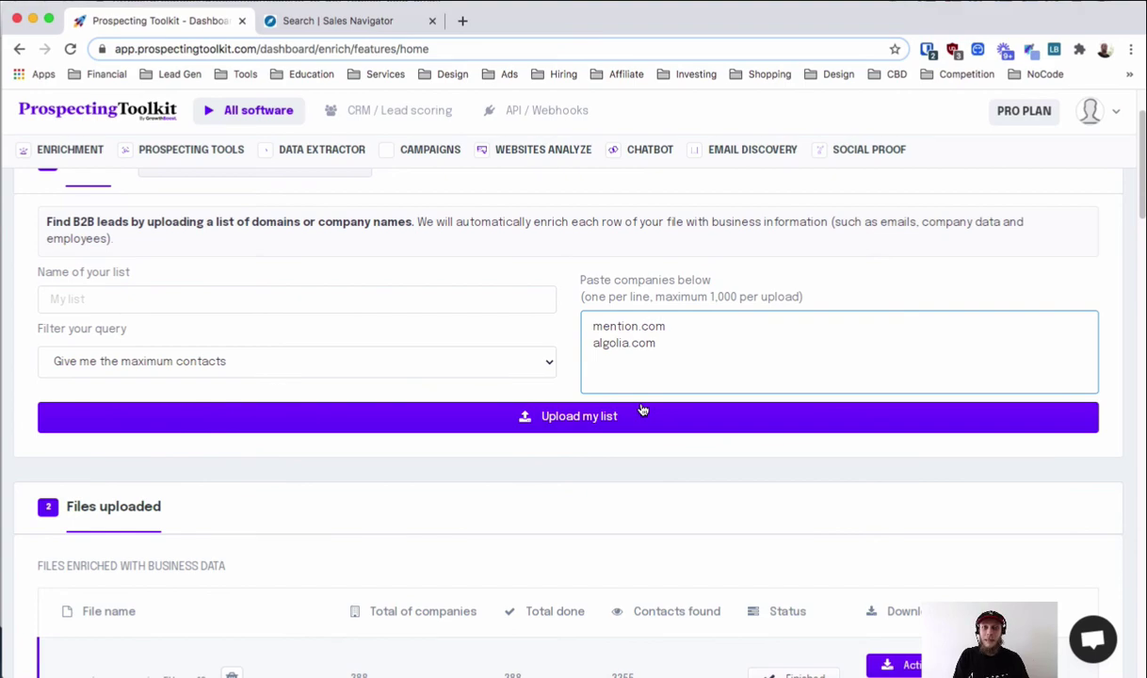
key(super+a)
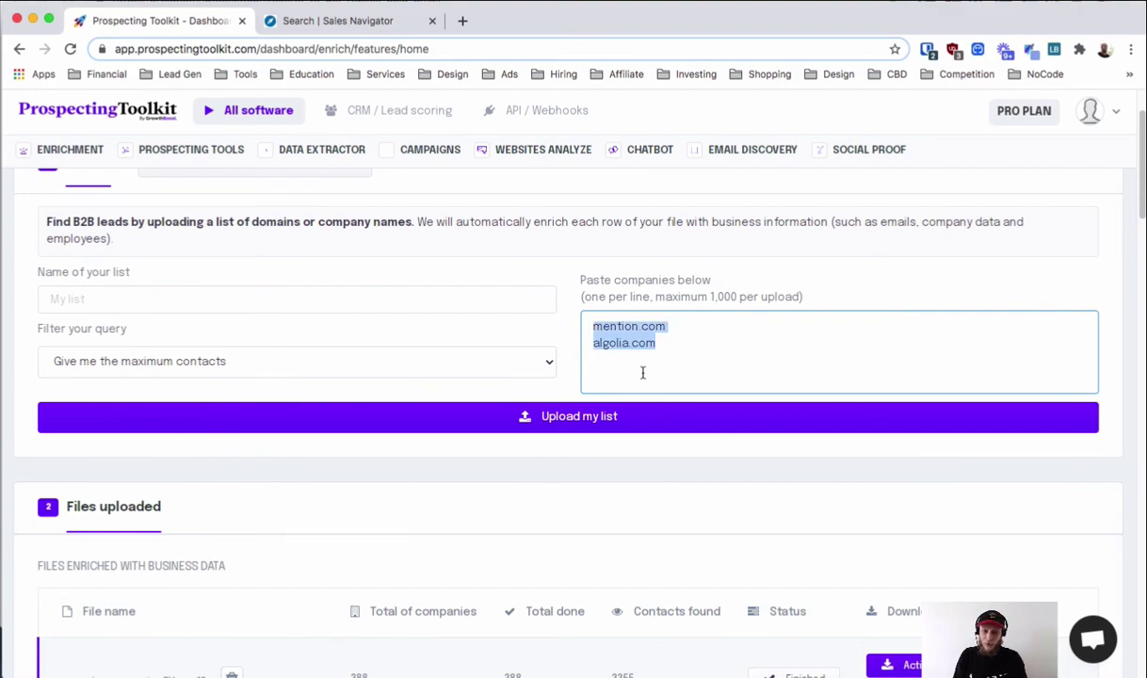
scroll(638, 341, up, 2)
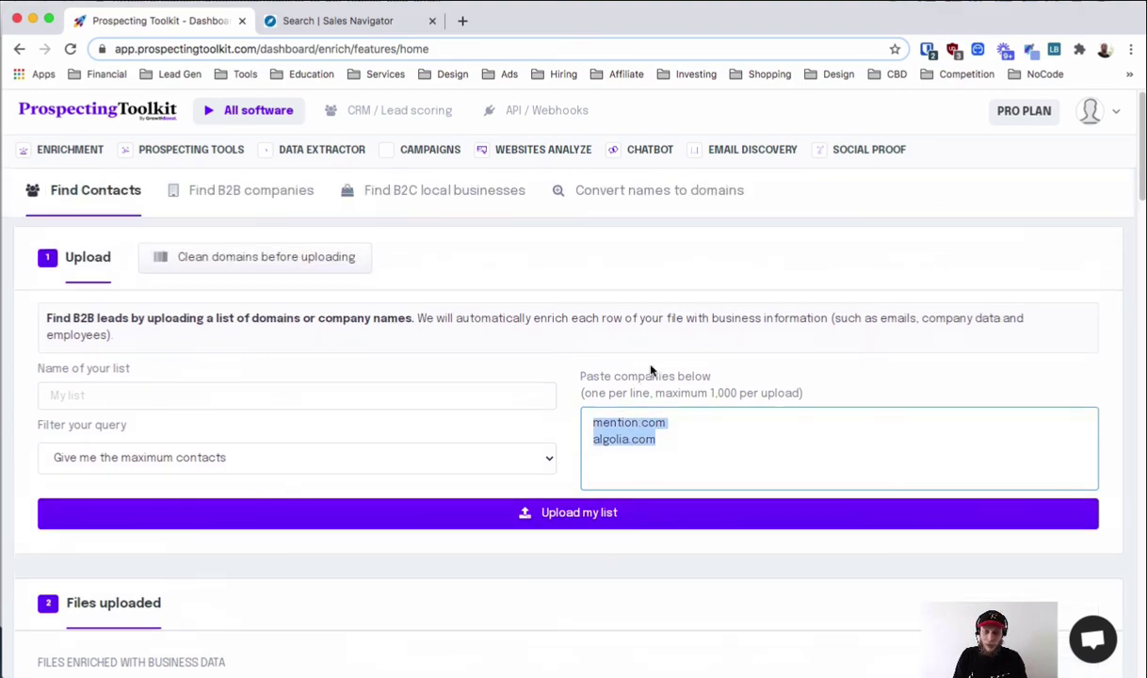
- Examine the dialog for cleaning domains, close it, and review the companies field's sample entries and upload limit
click(287, 273)
click(521, 400)
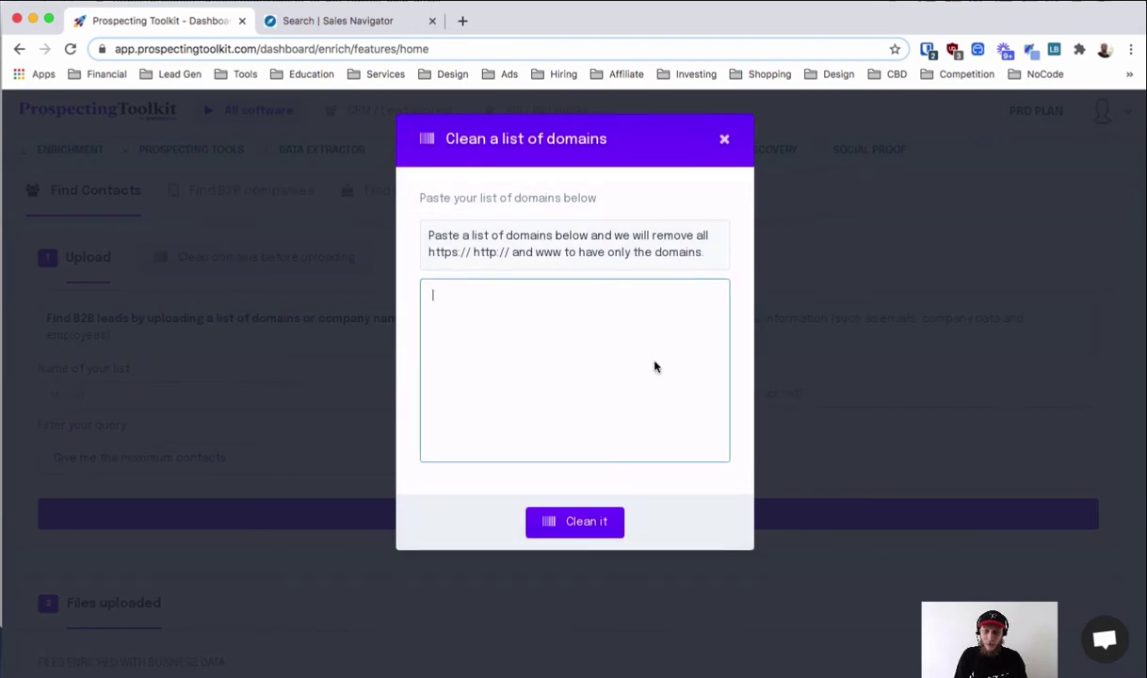
click(722, 139)
double_click(640, 425)
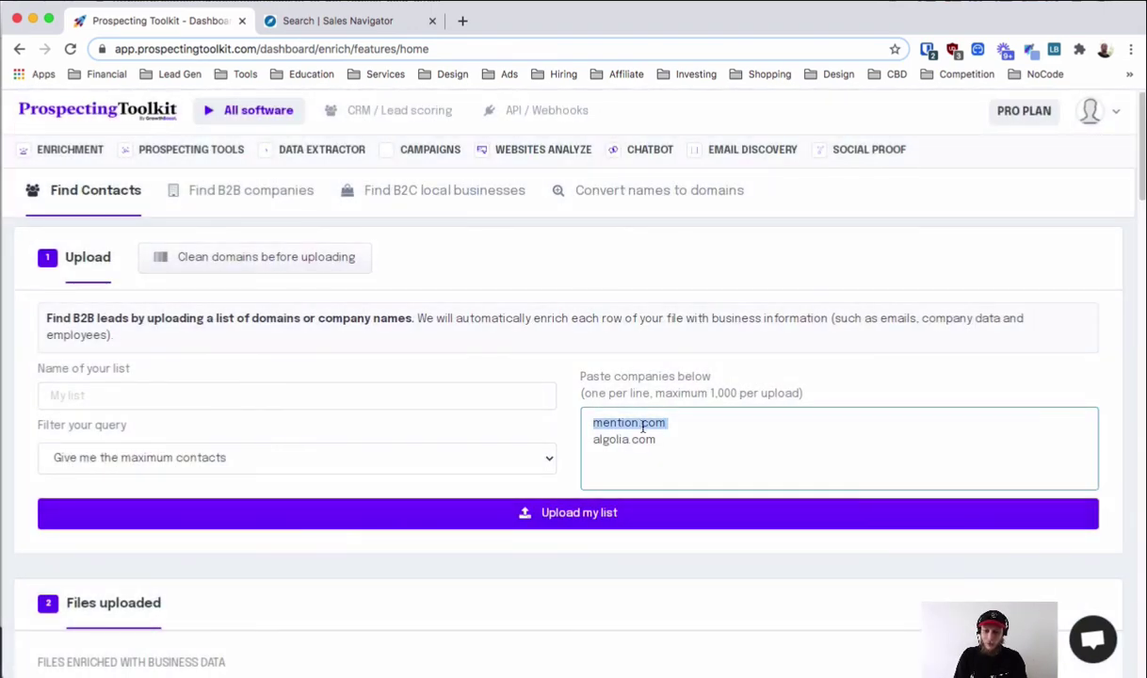
drag(581, 392, 747, 393)
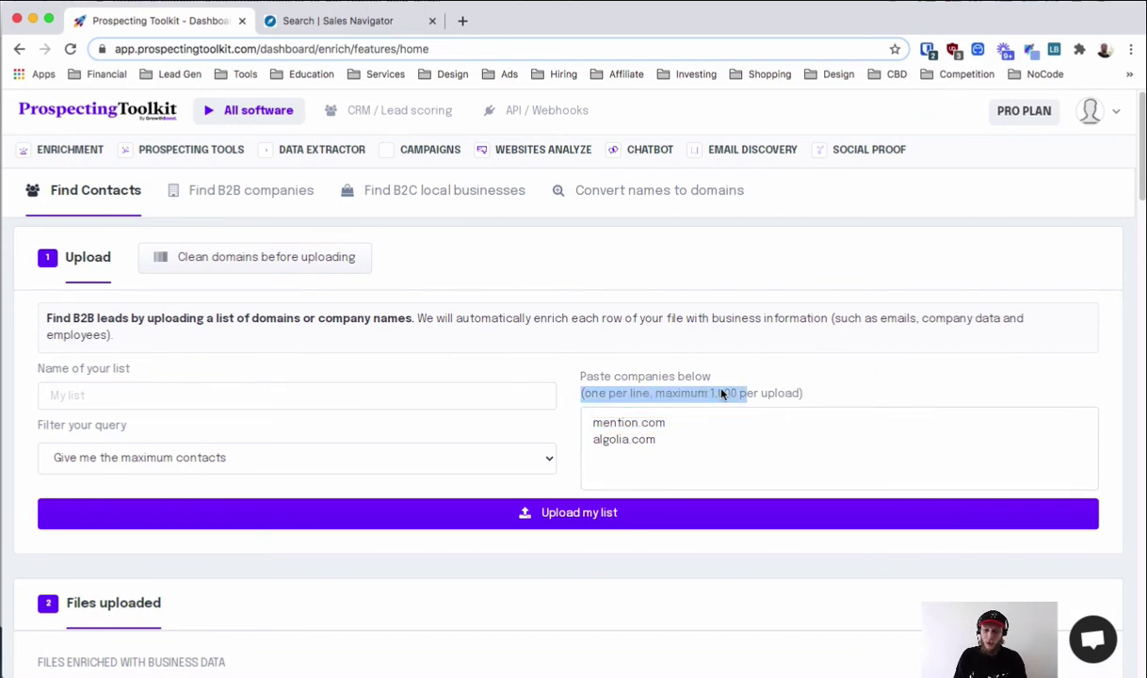
click(687, 426)
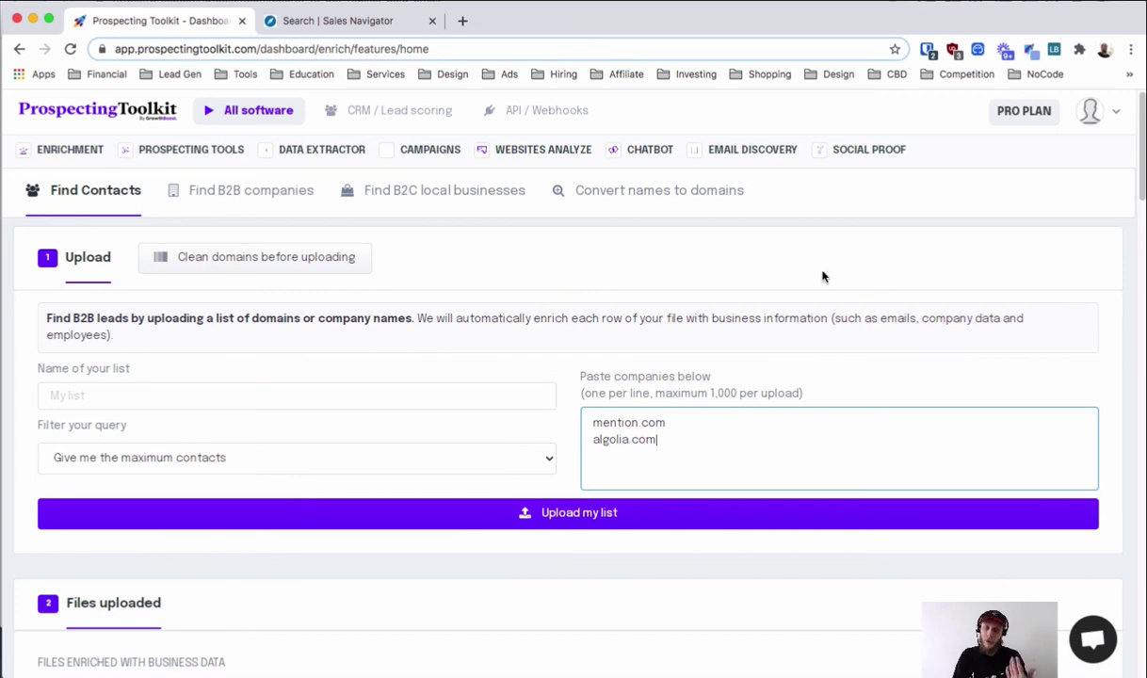
- Name the contact list "Aviation 50-200 Decision Makers"
click(124, 397)
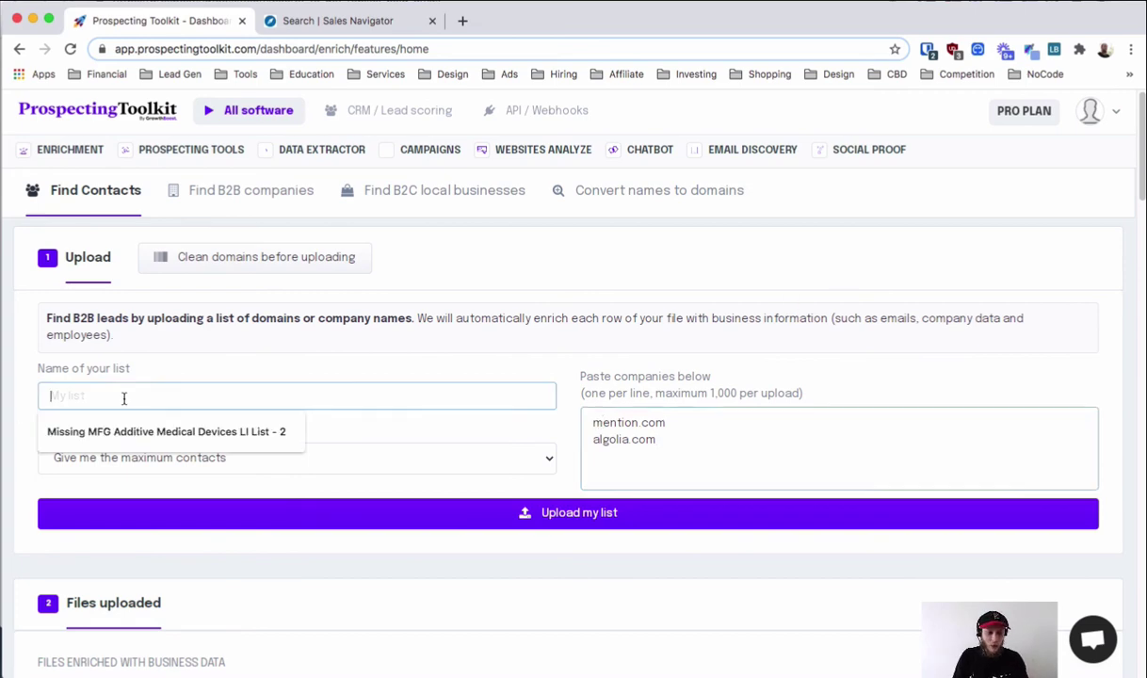
text(Av)
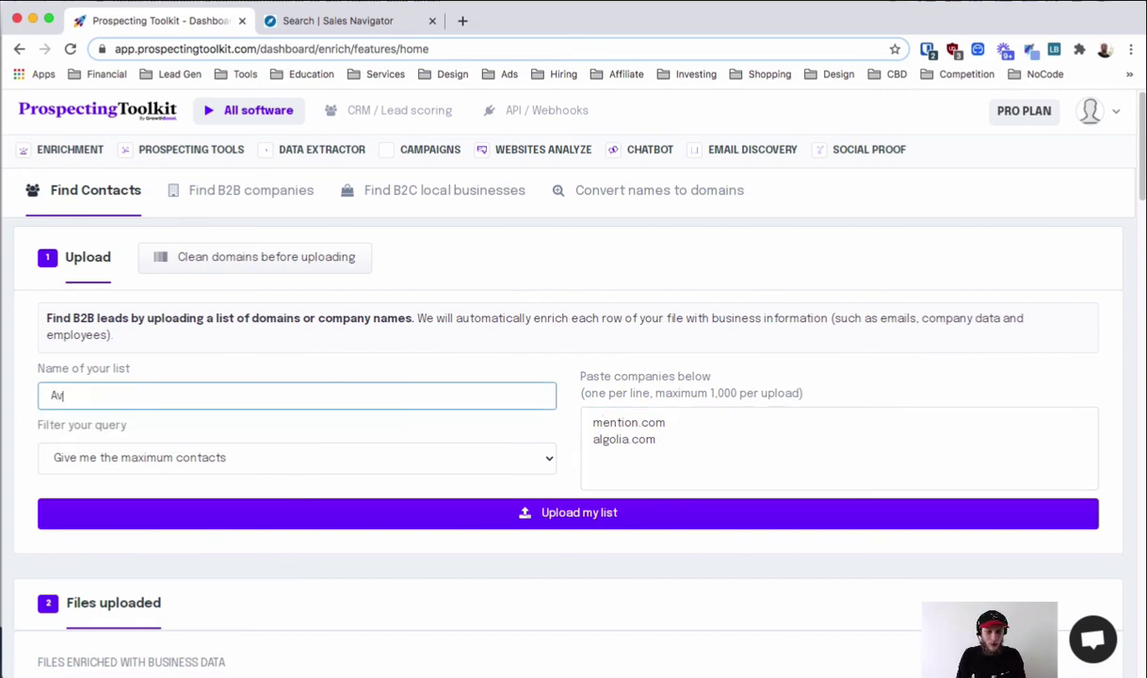
text(iation 50-200)
- Filter the query to only employees with a job title that contains given words, and remove the default keywords cto, cmo and ceo
scroll(195, 449, down, 2)
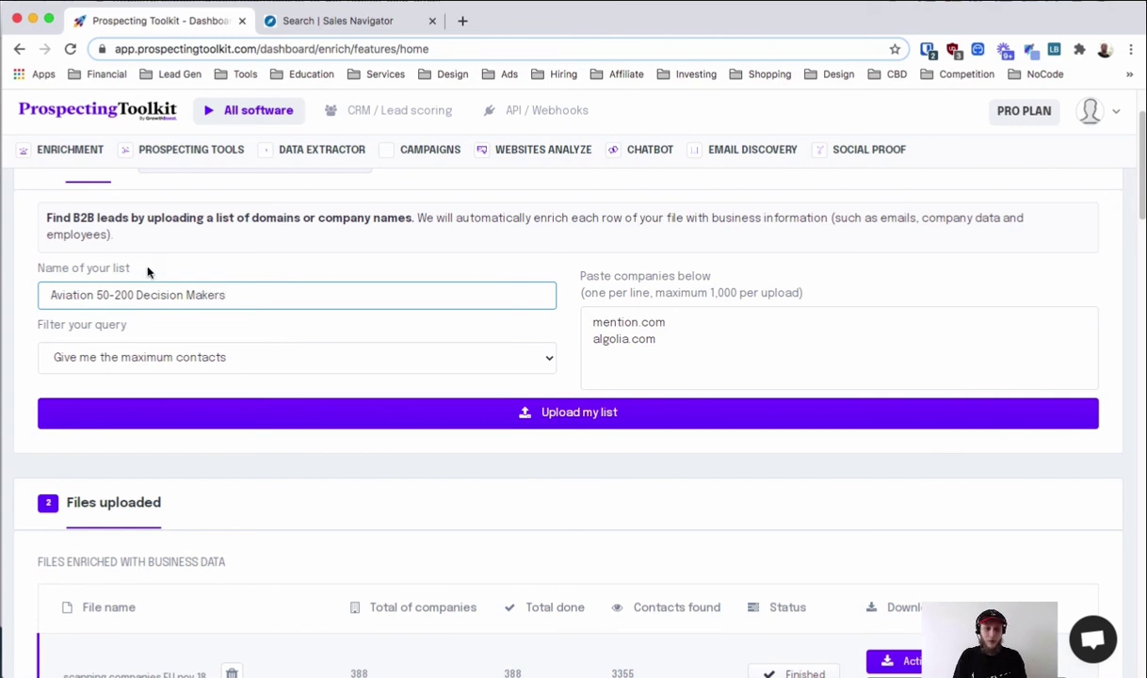
click(162, 356)
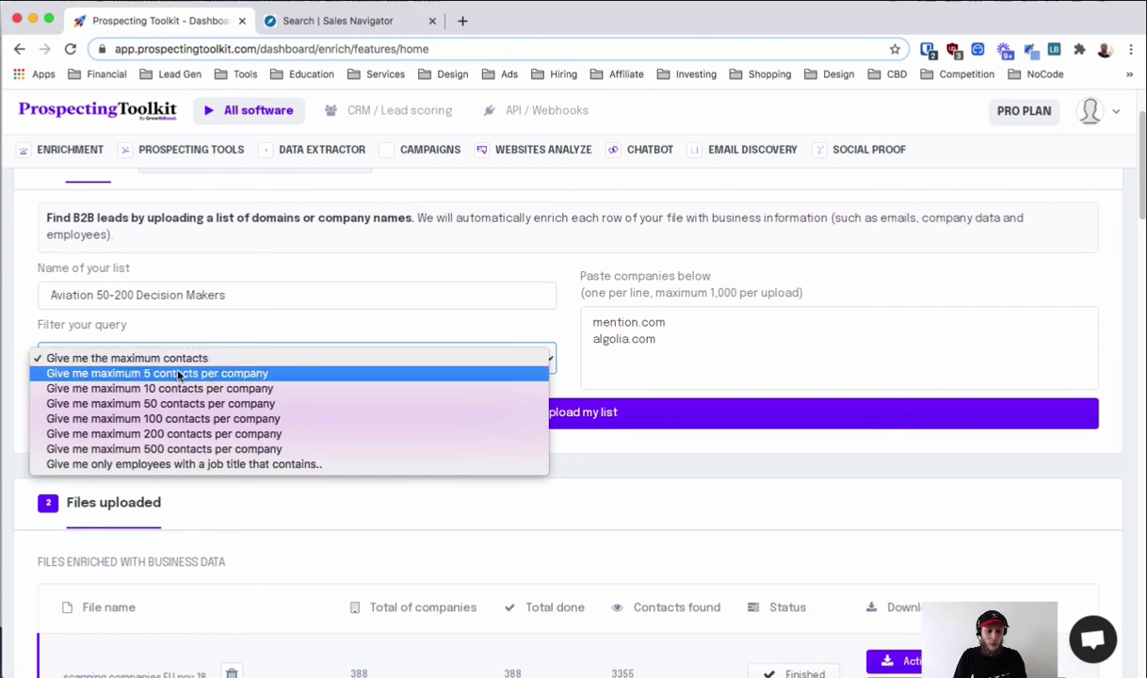
click(215, 465)
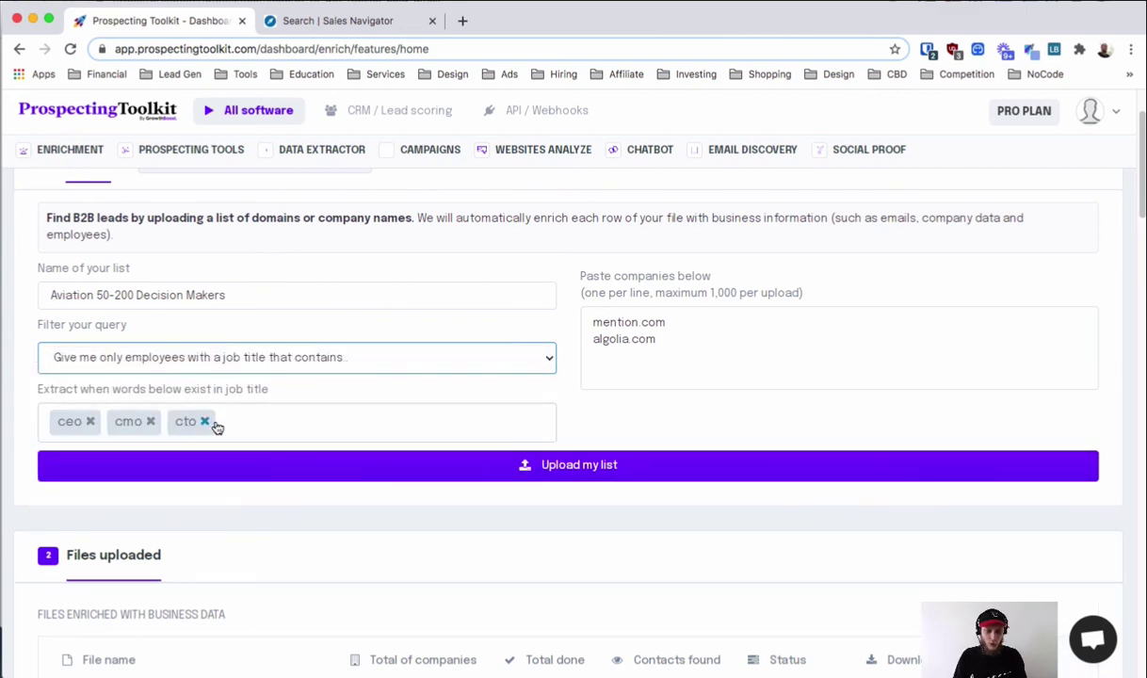
click(205, 421)
click(151, 421)
click(90, 421)
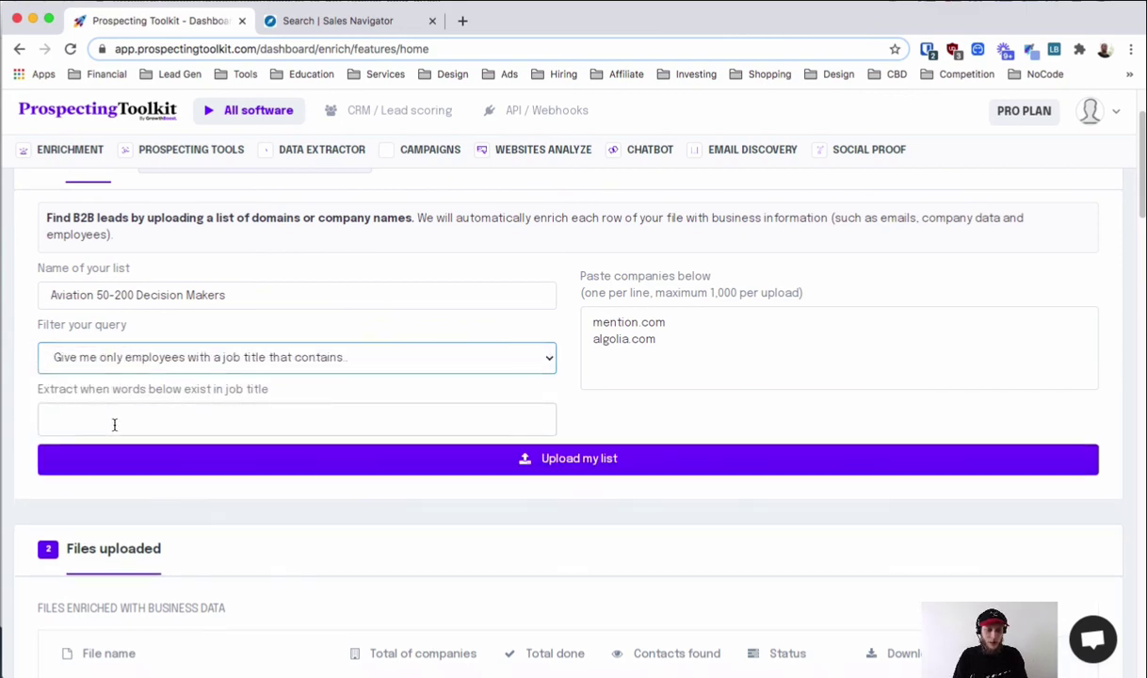
- Add ceo and chief executive officer as the words to match in the job title filter
text(ceo)
key(Return)
text(ccheif)
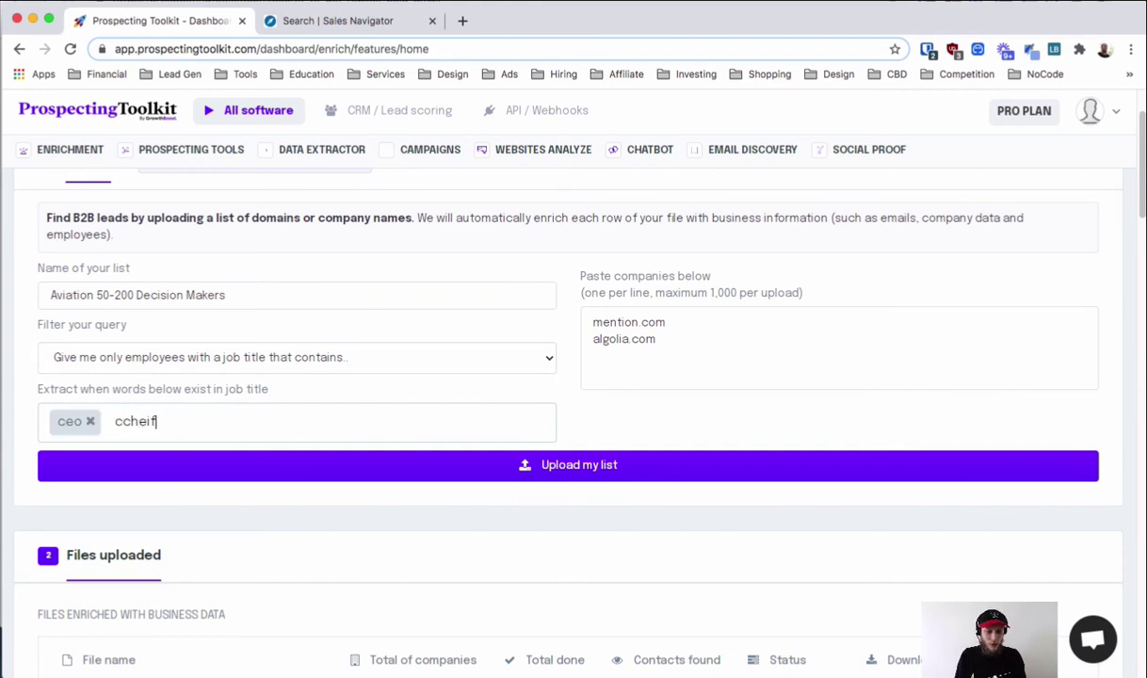
text( execu)
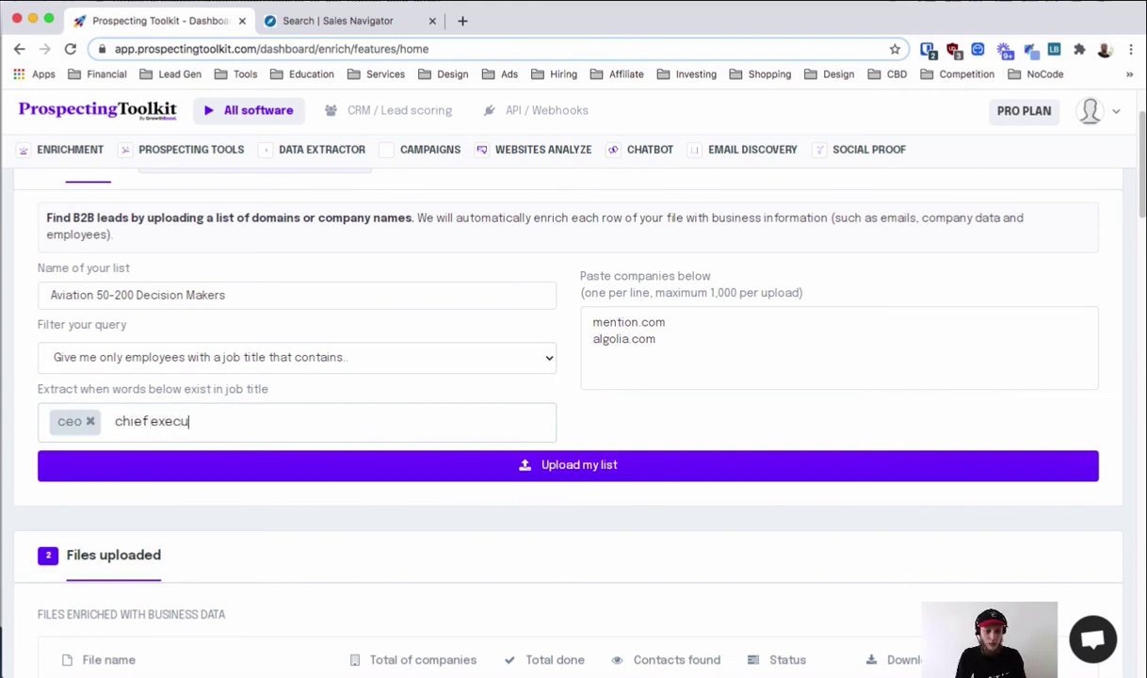
text(tive officer)
key(Return)
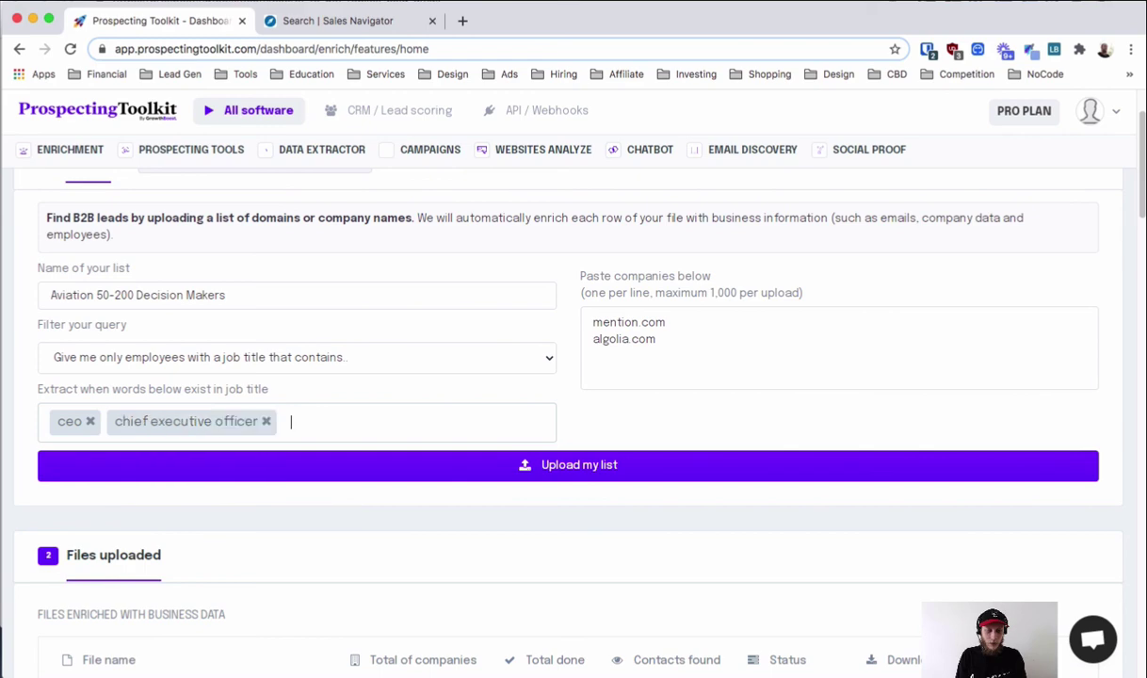
- Add director of marketing, marketing and sales director to the words matched in the job title
text(director of)
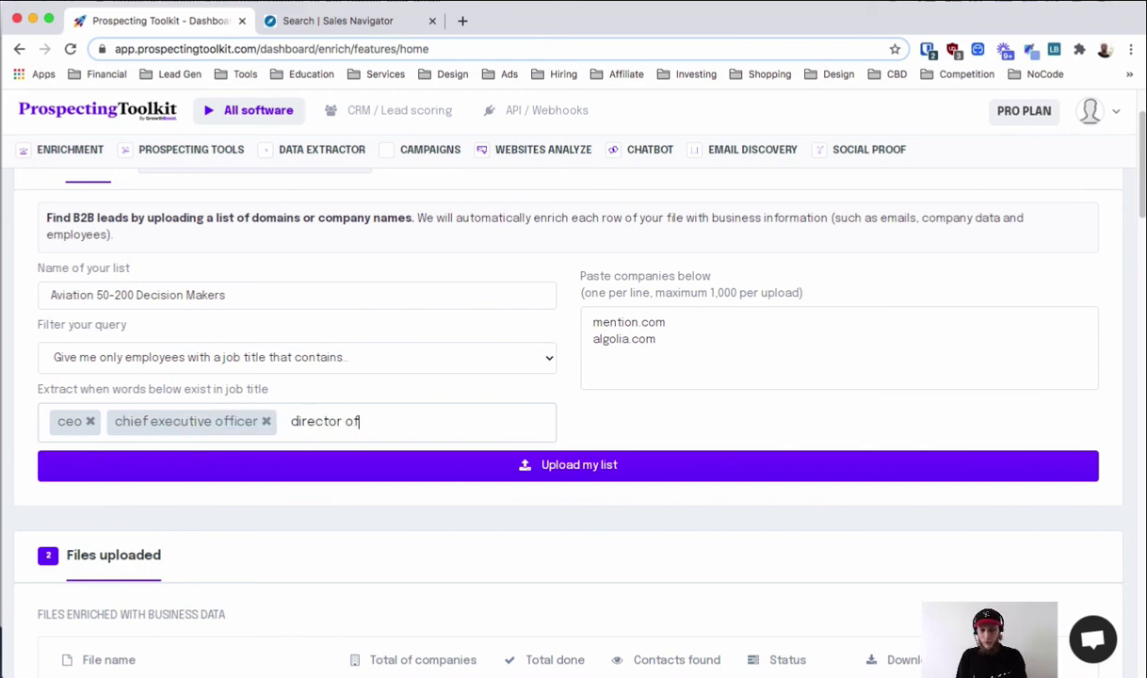
text( marketing)
key(Return)
text(marketing)
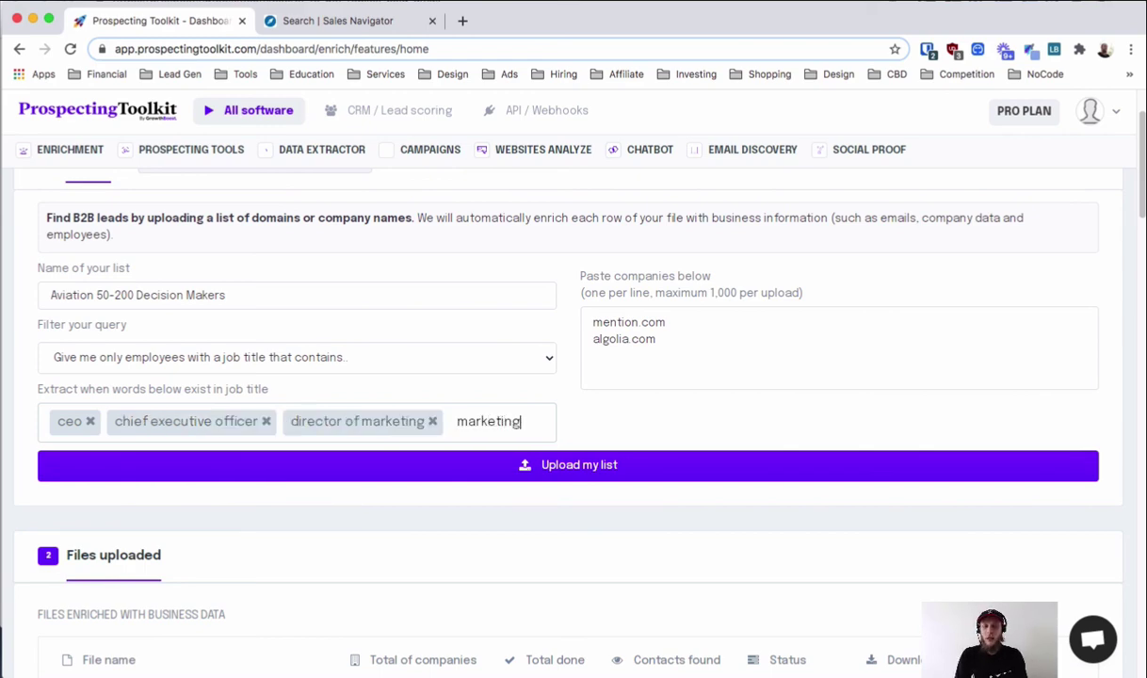
key(Return)
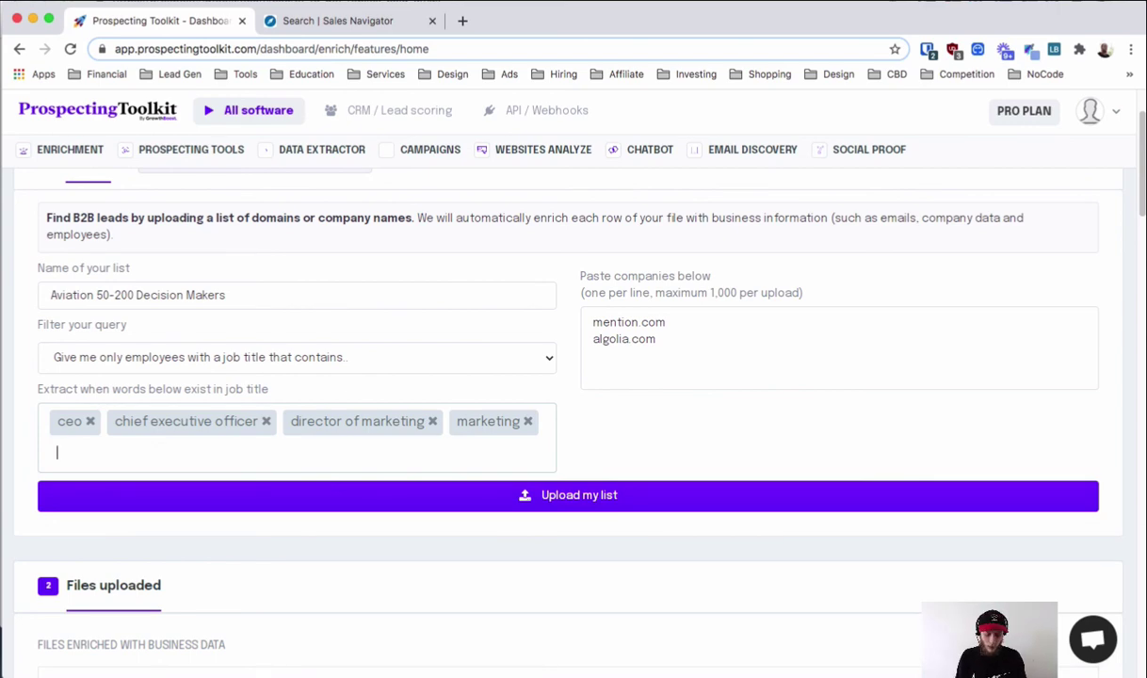
text(sales dire)
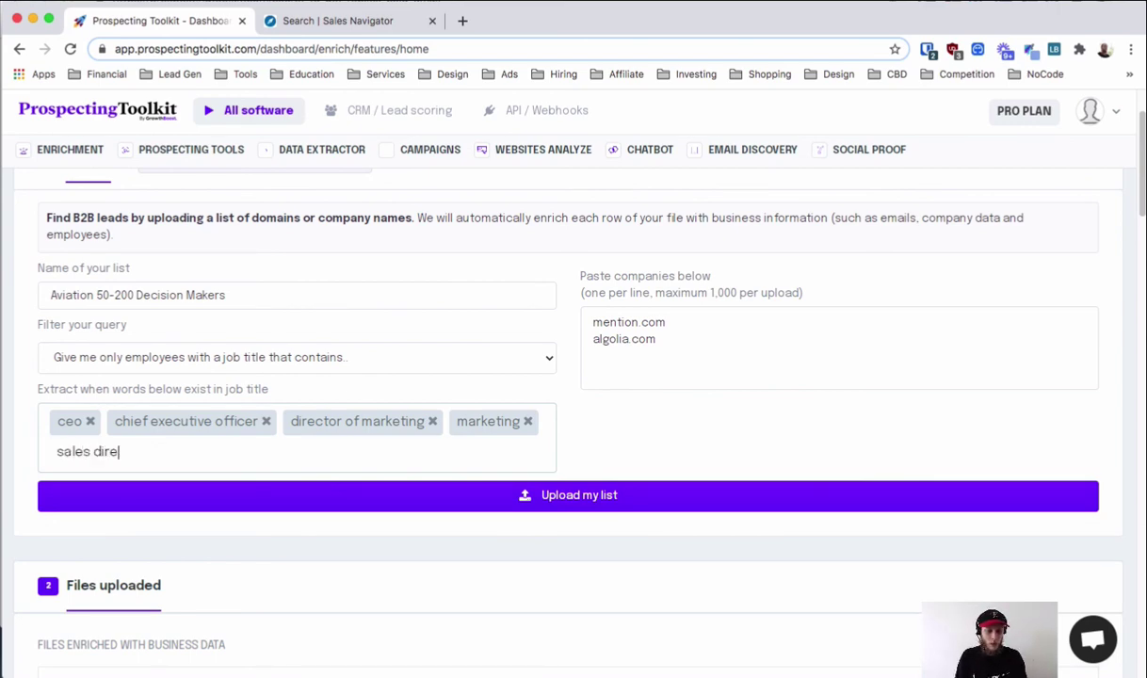
text(ctor)
key(Return)
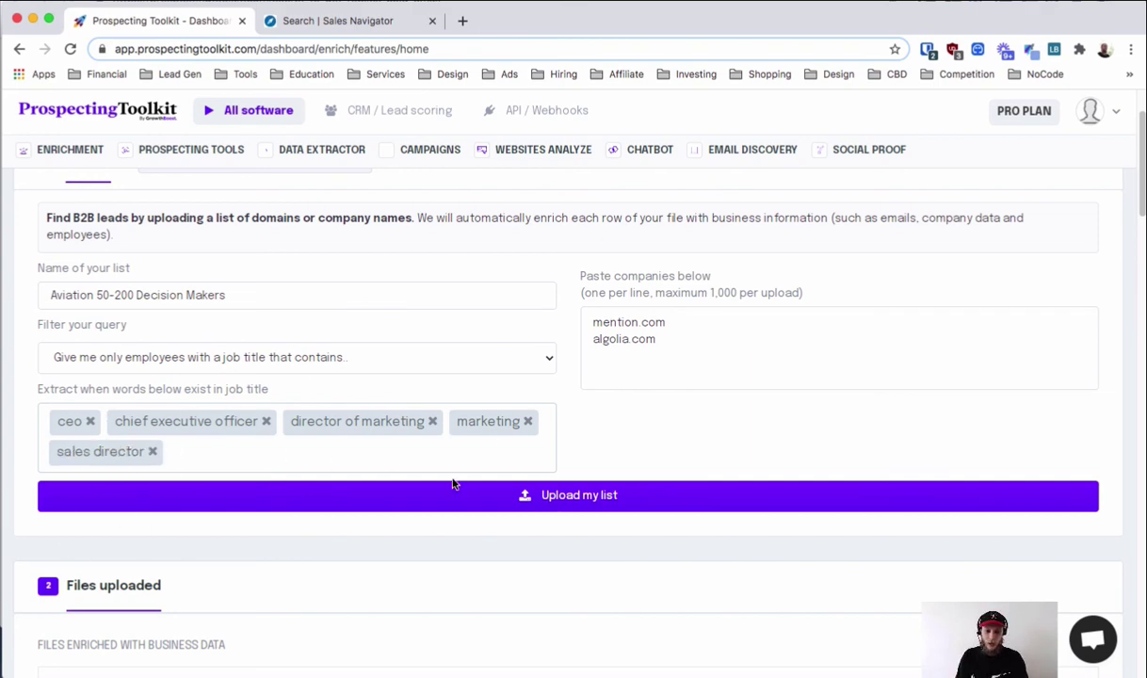
- Review the sample domains in the companies field and the maximum number of companies per upload
click(583, 358)
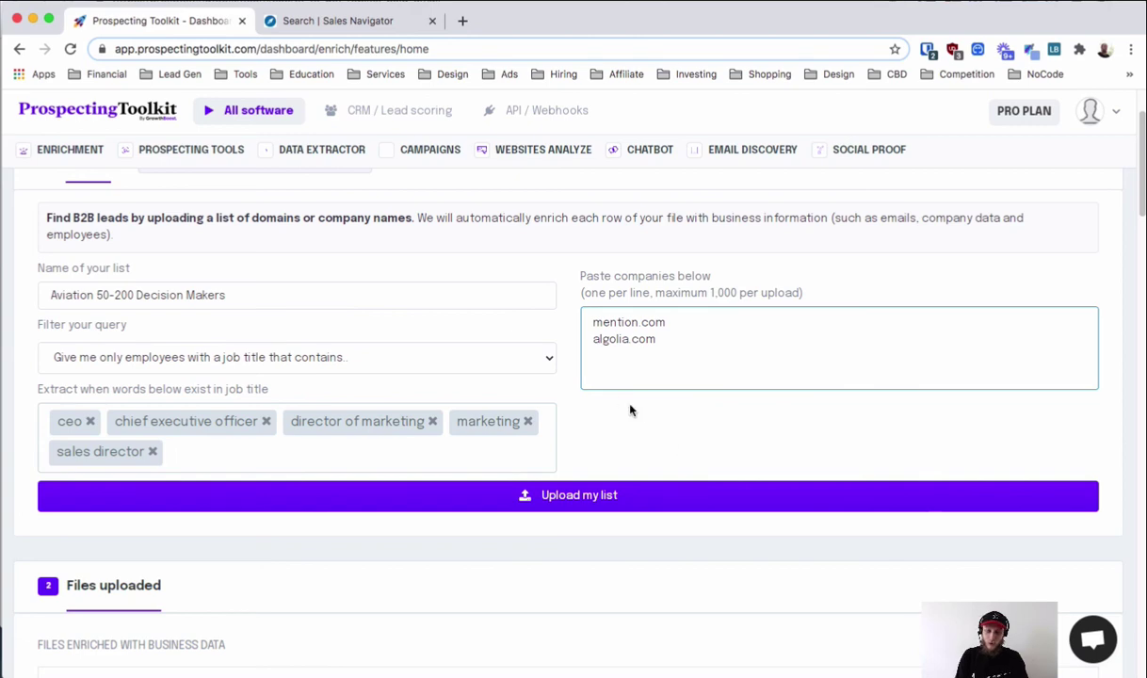
key(super+a)
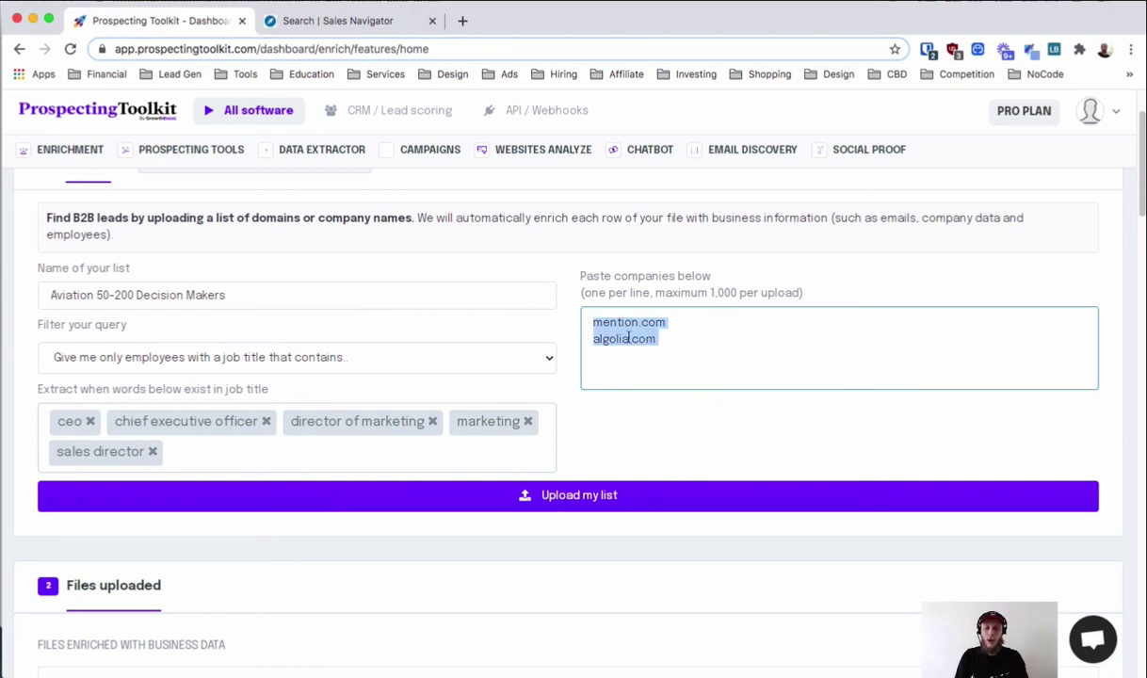
mouse_move(741, 300)
mouse_down()
mouse_move(698, 282)
mouse_move(732, 293)
mouse_up()
click(748, 293)
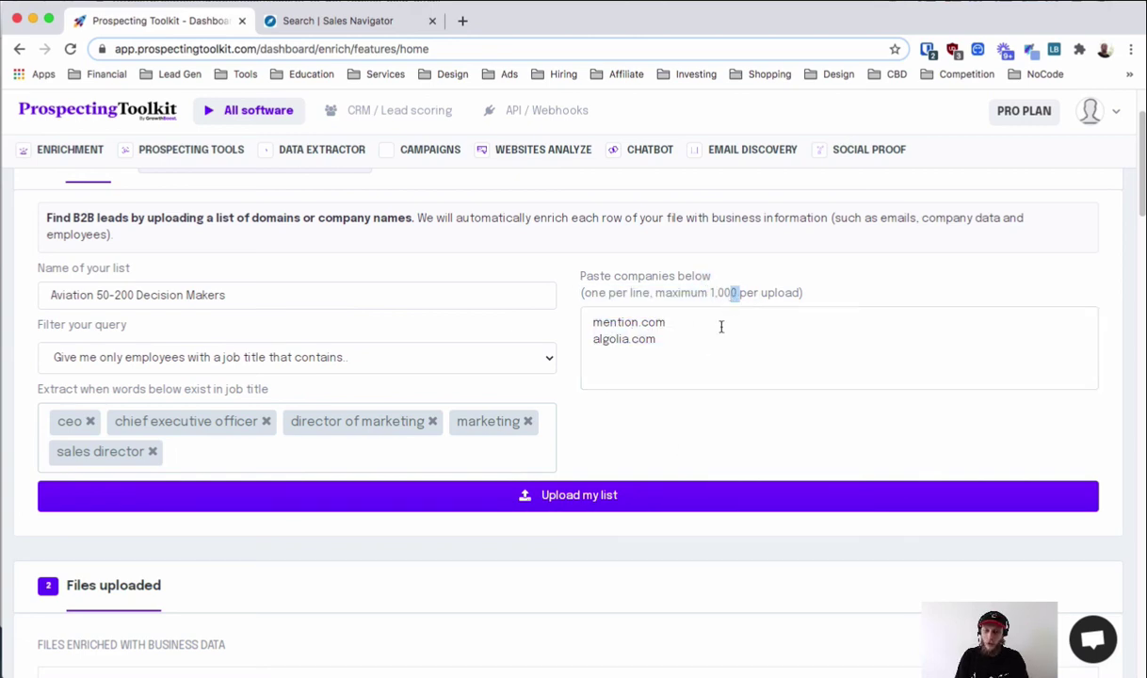
click(693, 335)
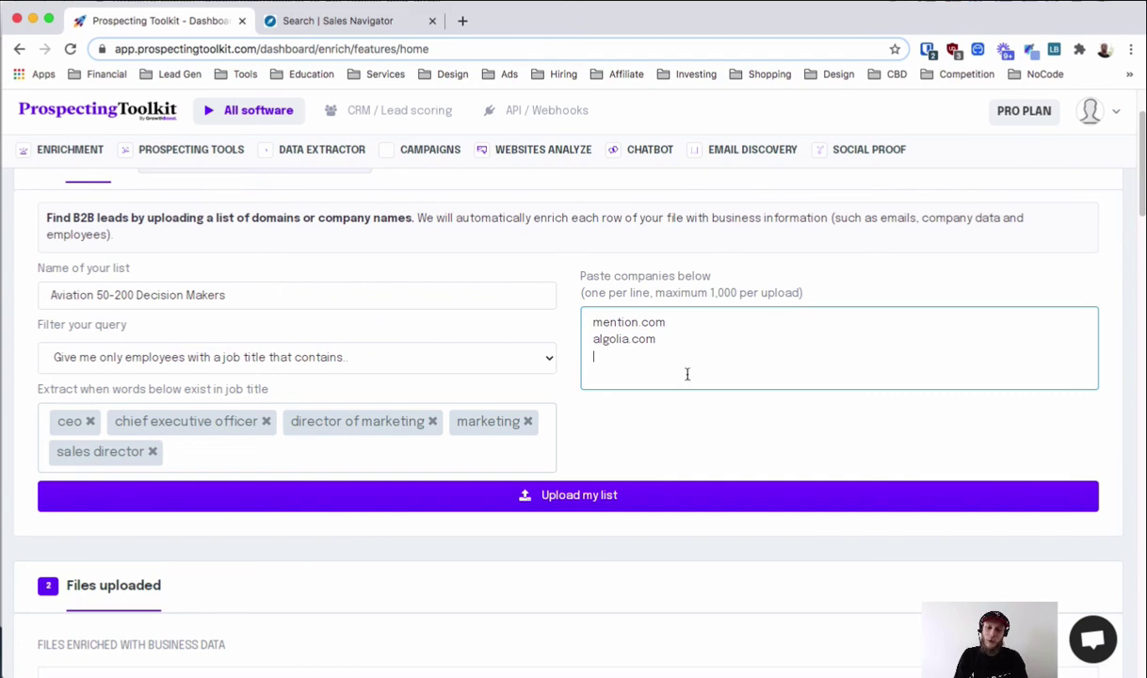
key(super+a)
click(622, 324)
- Examine the total done and contacts found for the "scanning companies EU nov 18" file among the uploaded files
scroll(608, 497, down, 5)
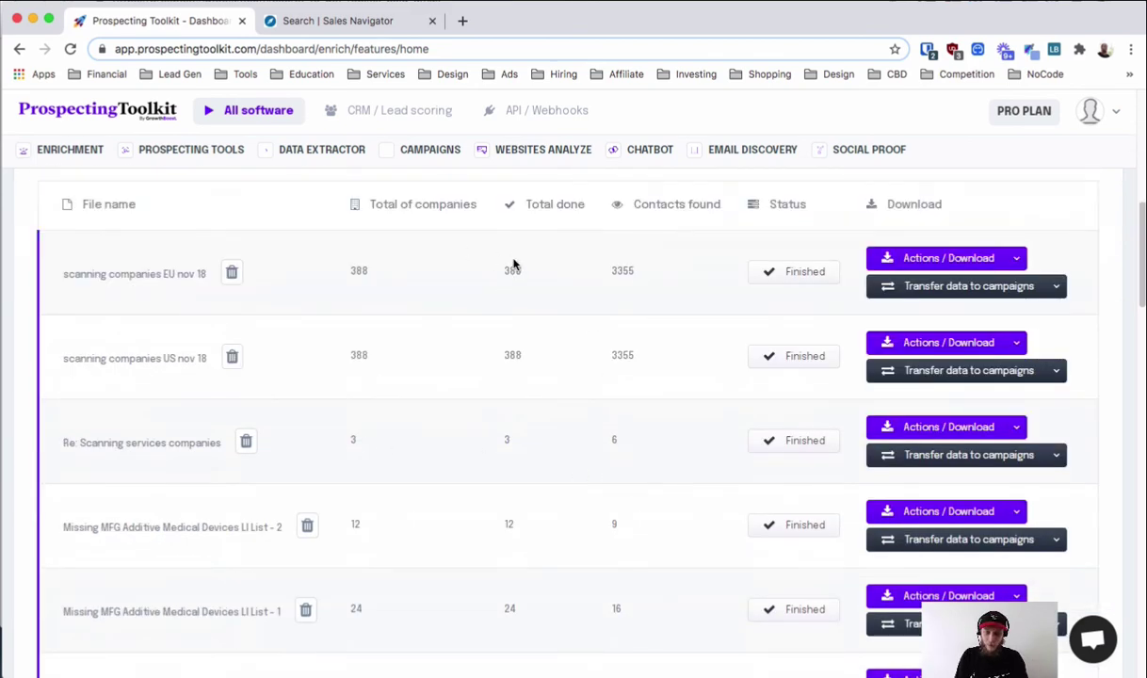
drag(532, 279, 456, 280)
drag(659, 270, 581, 288)
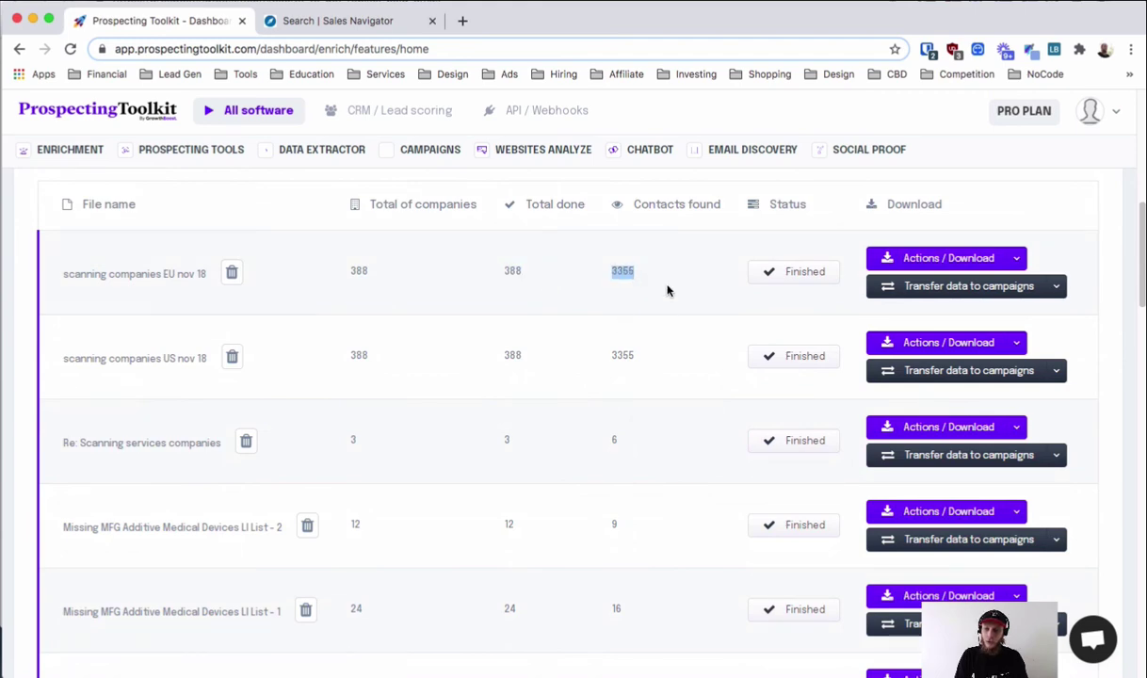
click(637, 257)
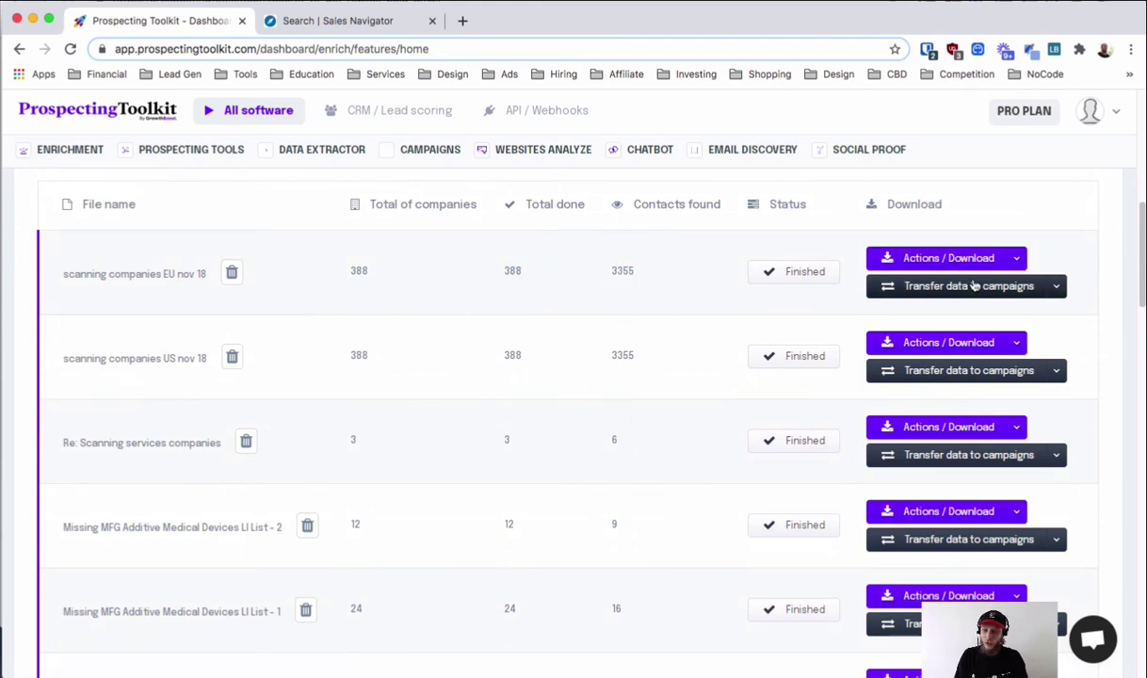
- Check the download formats and the campaign transfer options offered for the "scanning companies EU nov 18" file
click(937, 258)
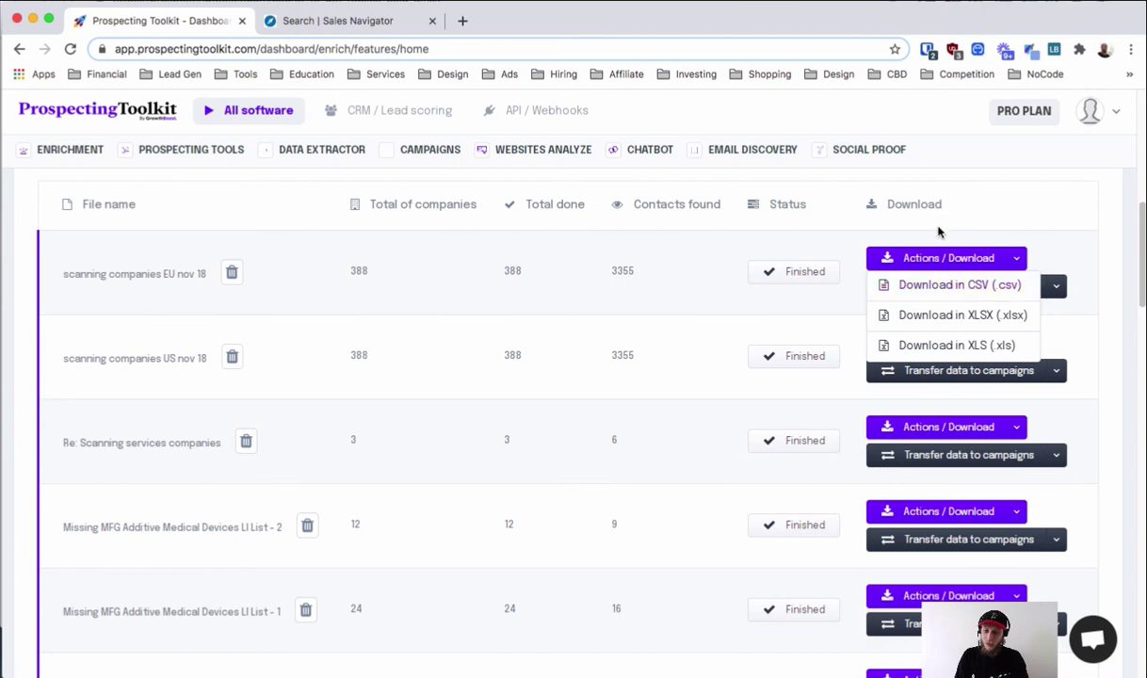
click(841, 227)
click(985, 285)
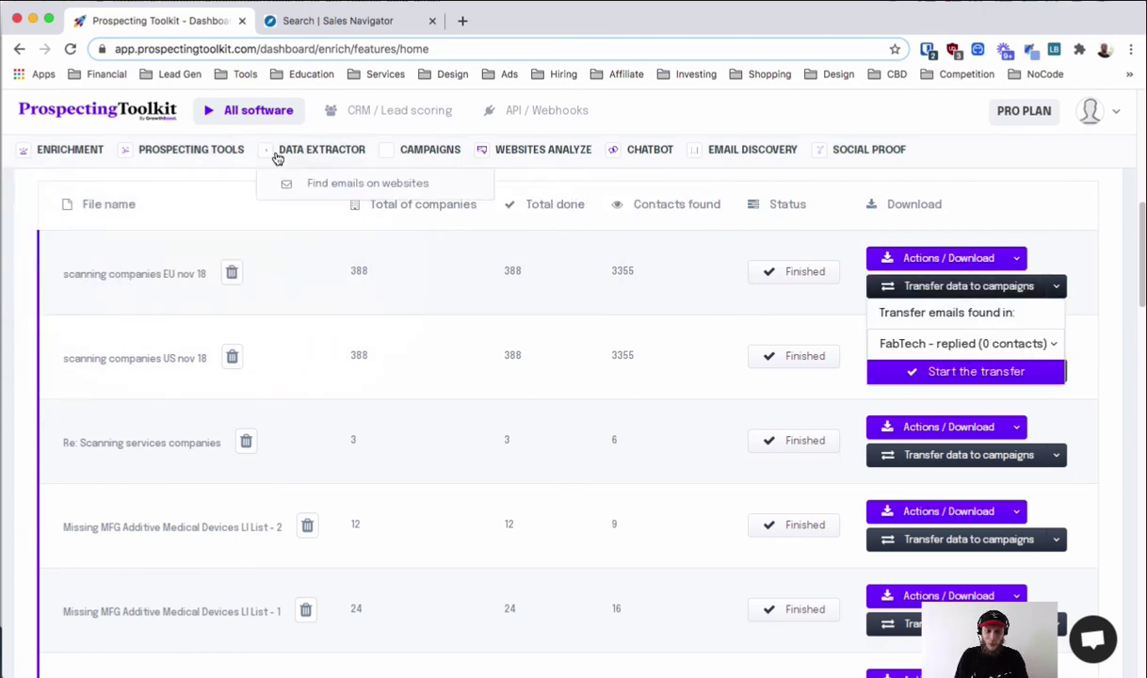
click(674, 310)
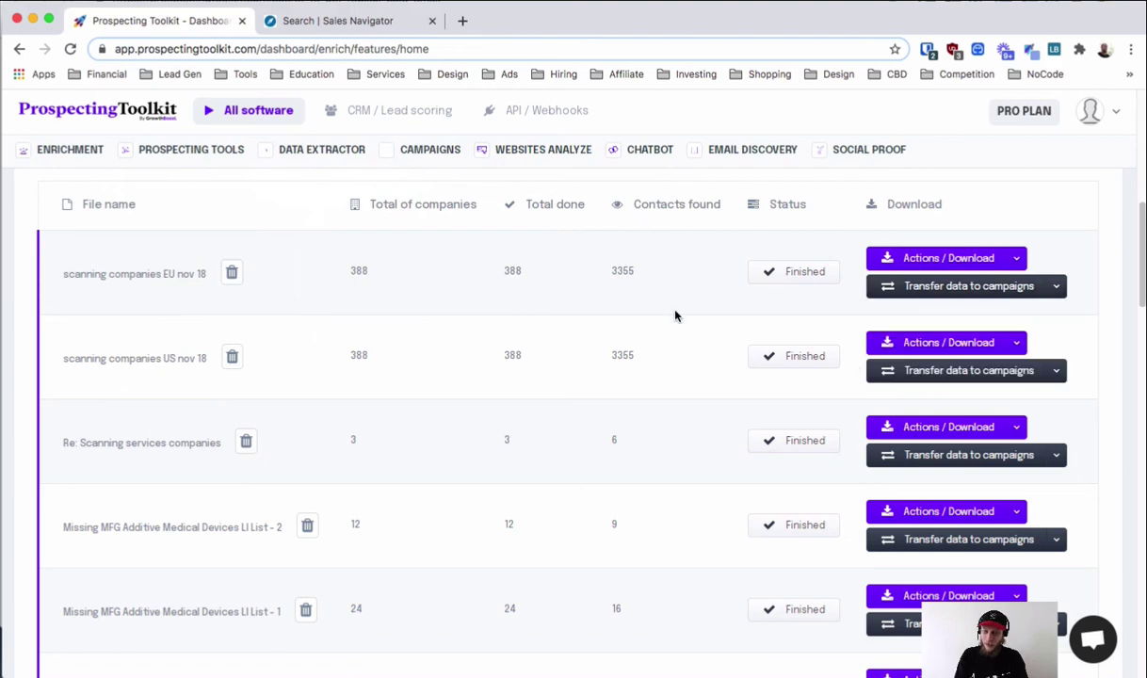
scroll(556, 442, down, 6)
scroll(583, 424, up, 15)
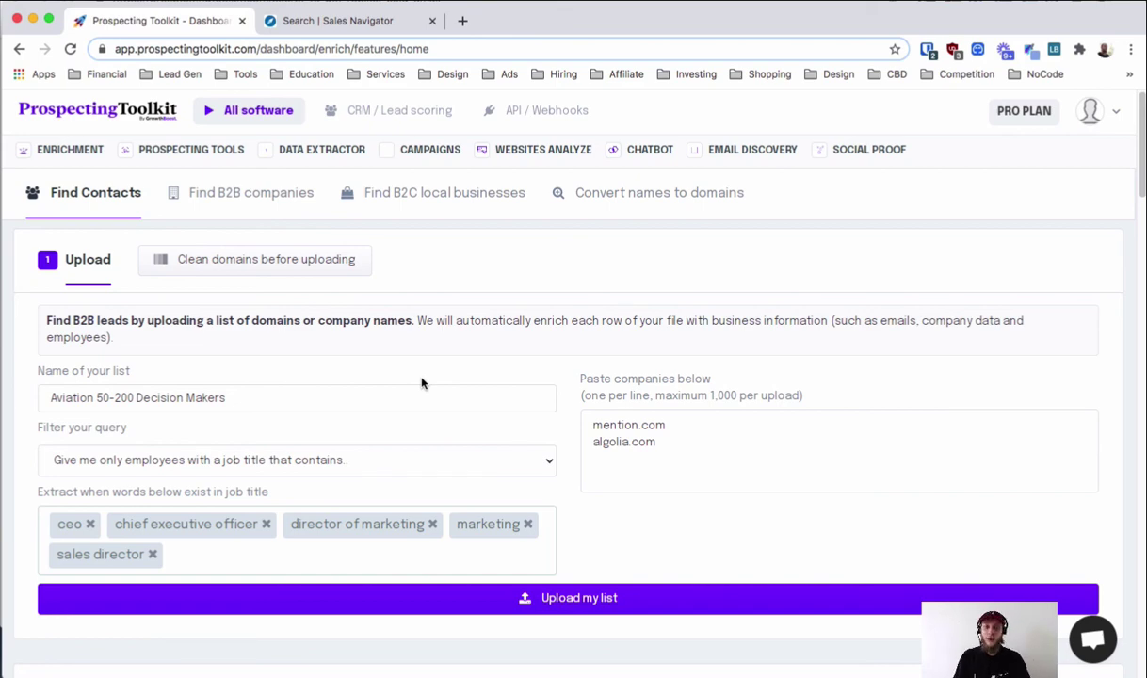
- Go to the Find B2C local businesses page and look over its search form and lead-saving options
click(445, 192)
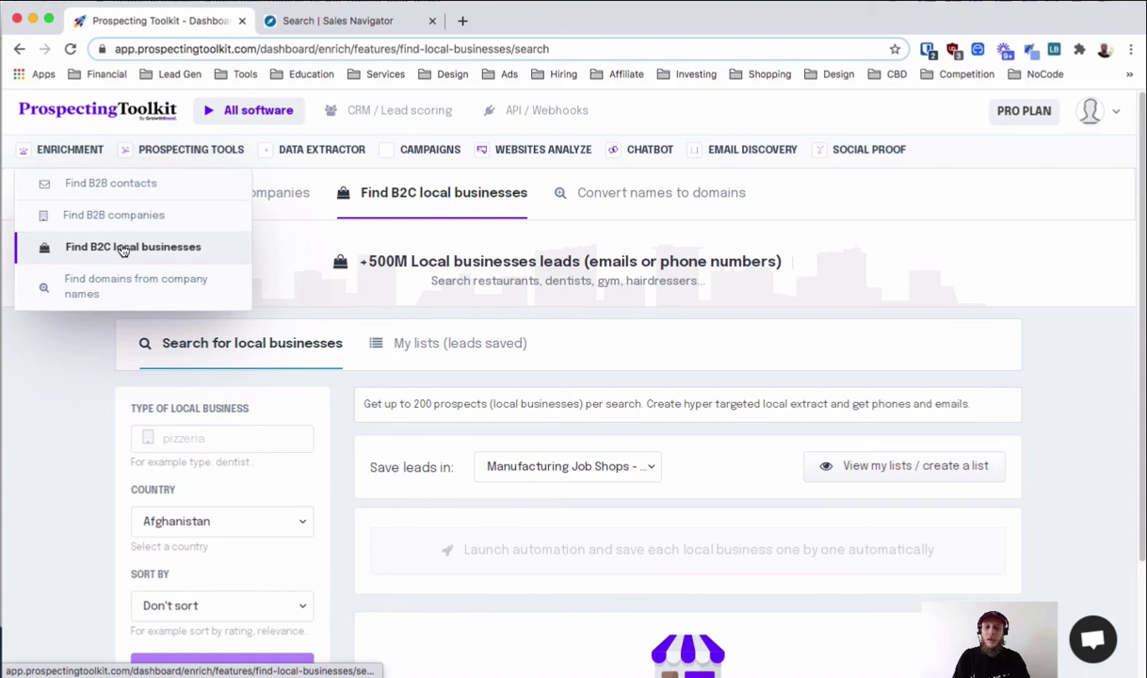
scroll(662, 449, down, 3)
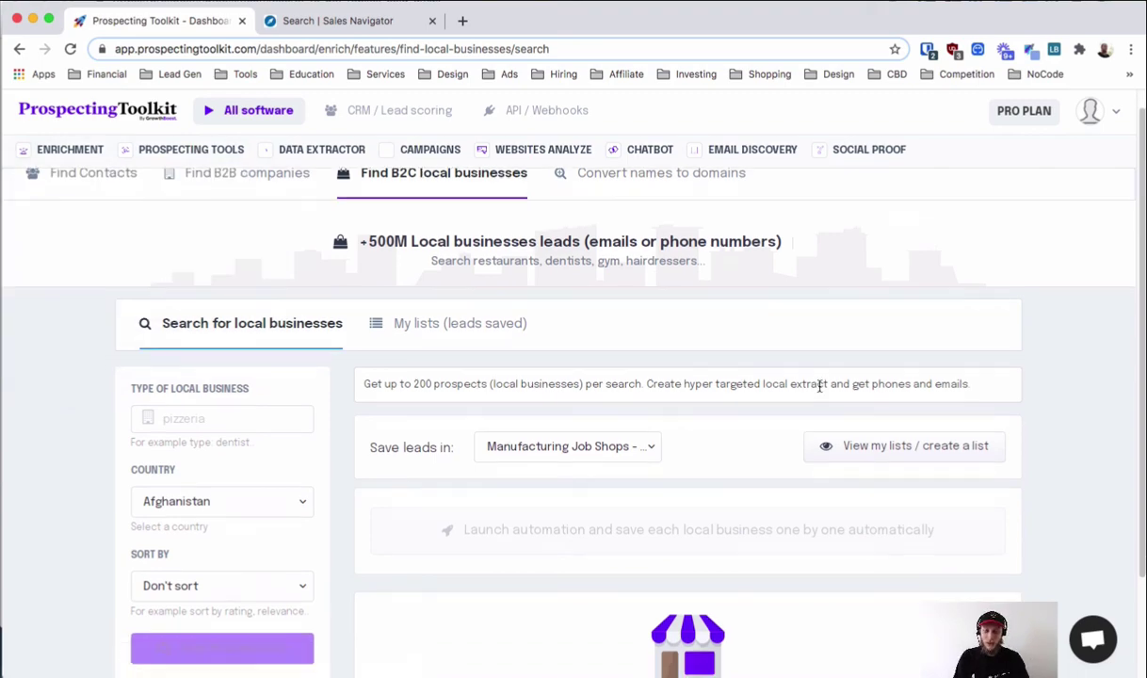
scroll(661, 410, up, 3)
scroll(614, 417, down, 3)
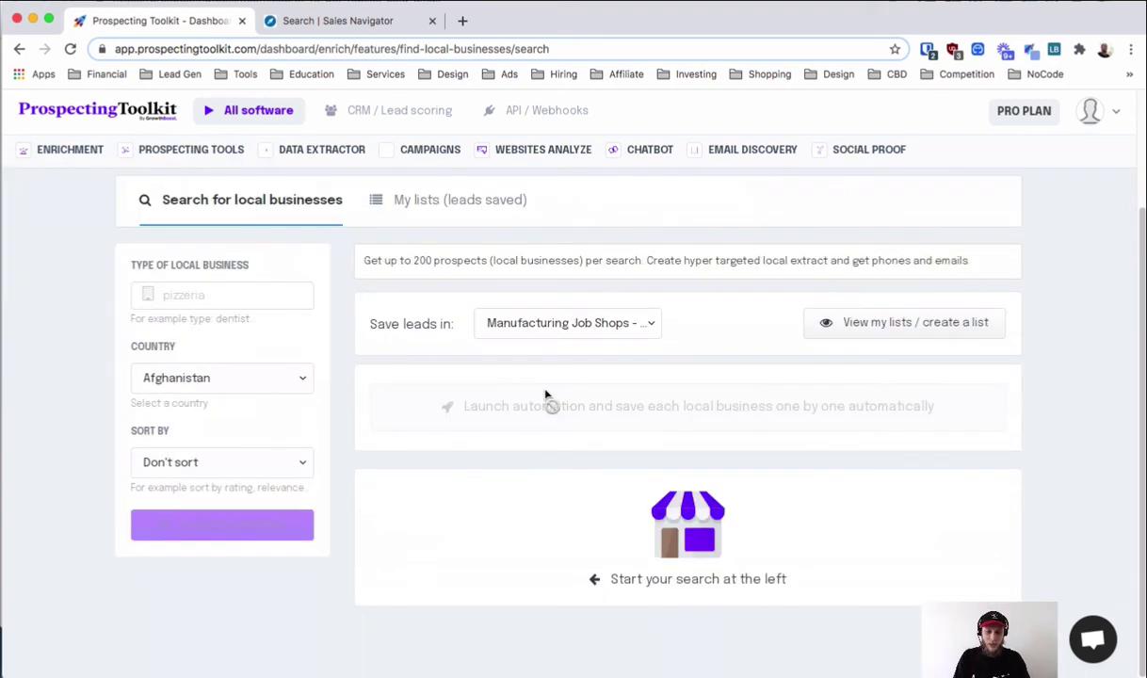
scroll(545, 397, up, 3)
right_click(390, 326)
click(368, 356)
right_click(382, 315)
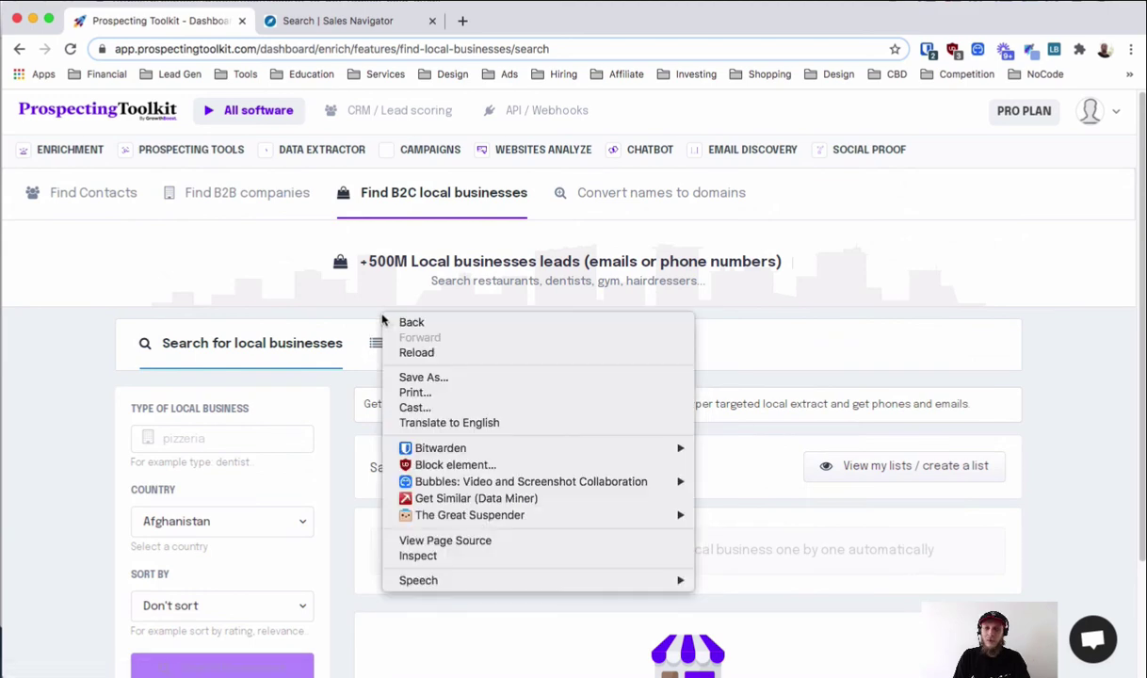
click(360, 321)
scroll(349, 302, down, 2)
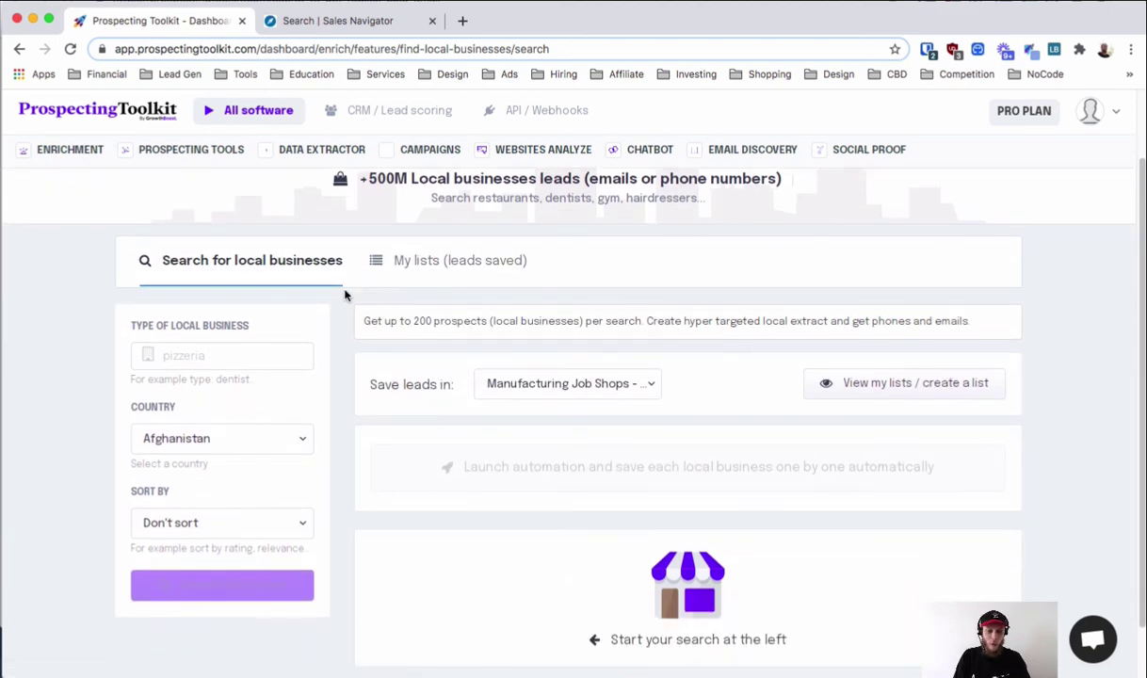
- Set the type of local business to dentist and the country to United States
click(199, 347)
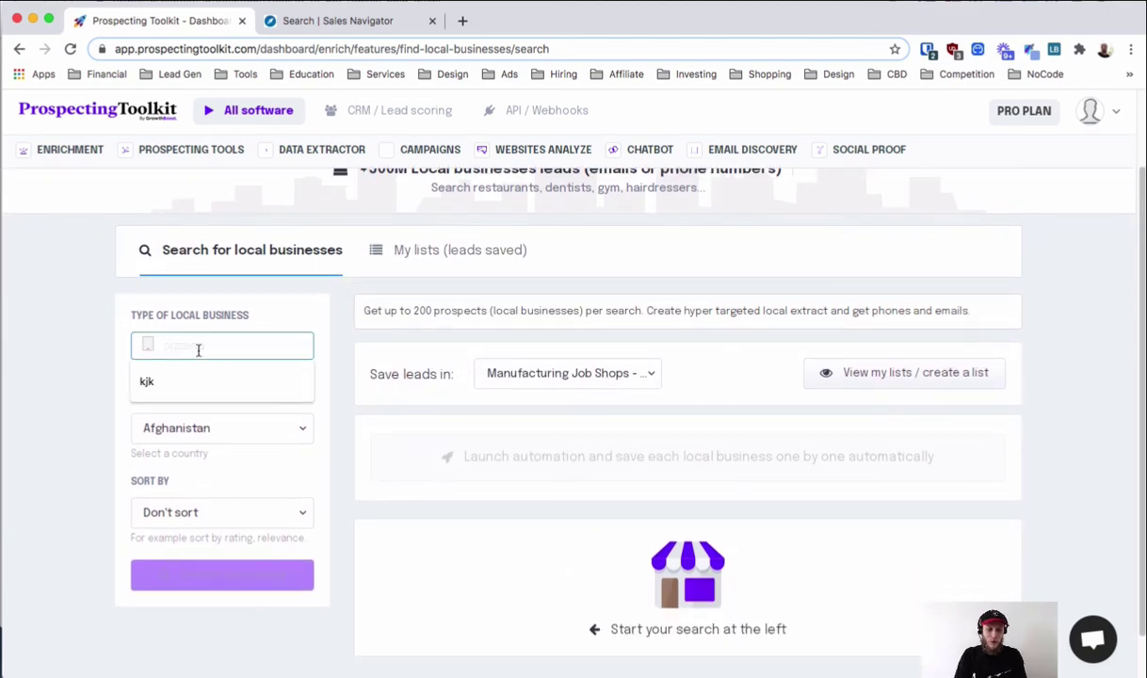
text(st)
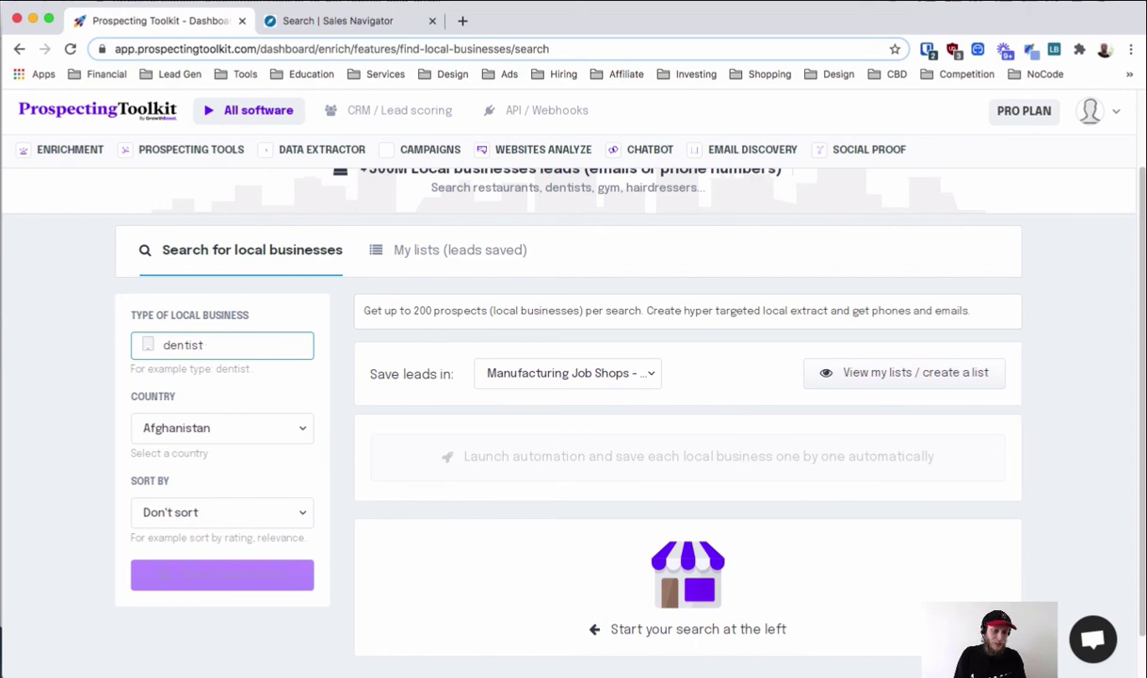
click(210, 428)
text(unit)
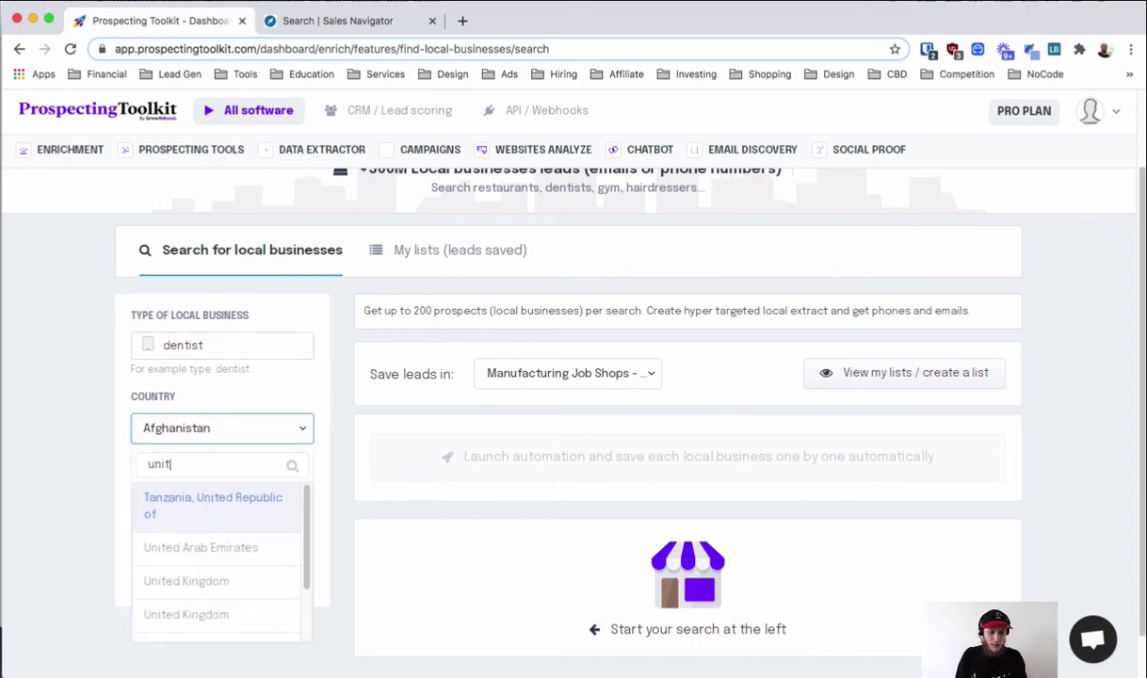
scroll(213, 599, down, 2)
click(213, 575)
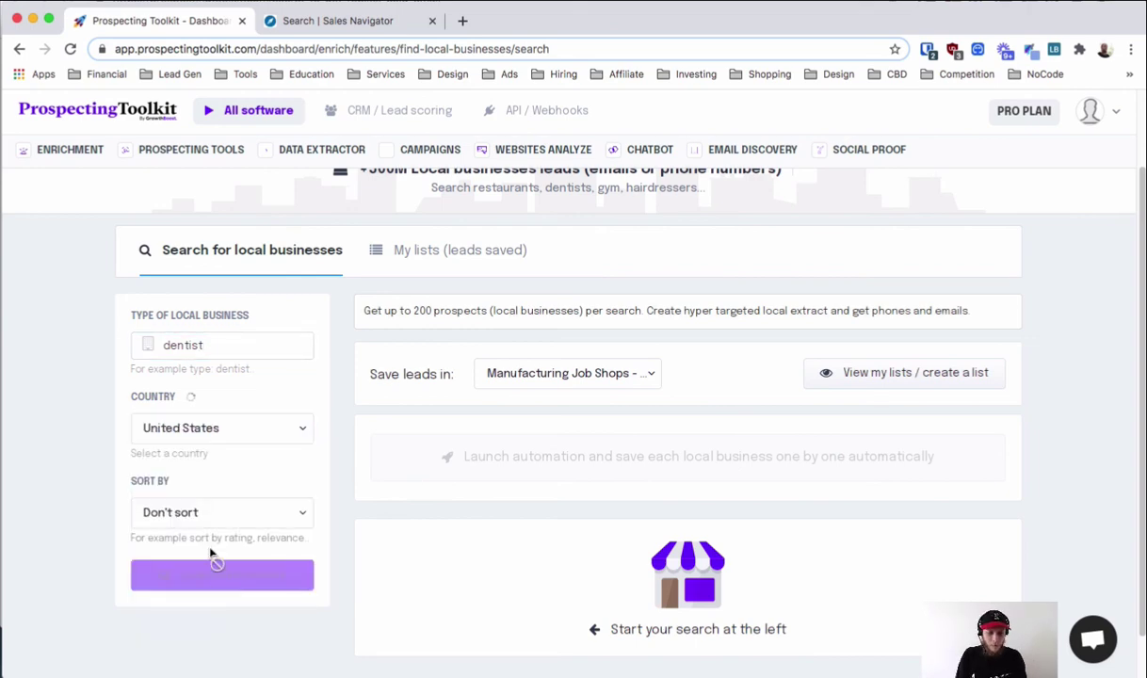
- Set the search region to California, United States
click(201, 509)
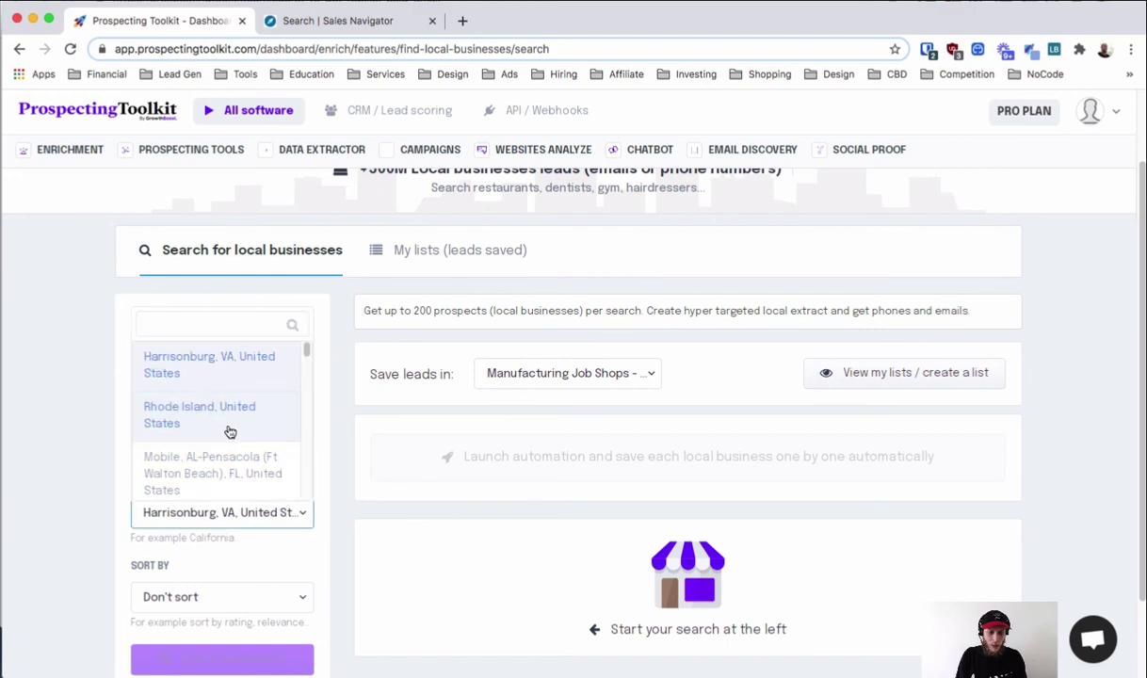
scroll(205, 471, down, 5)
scroll(204, 443, up, 4)
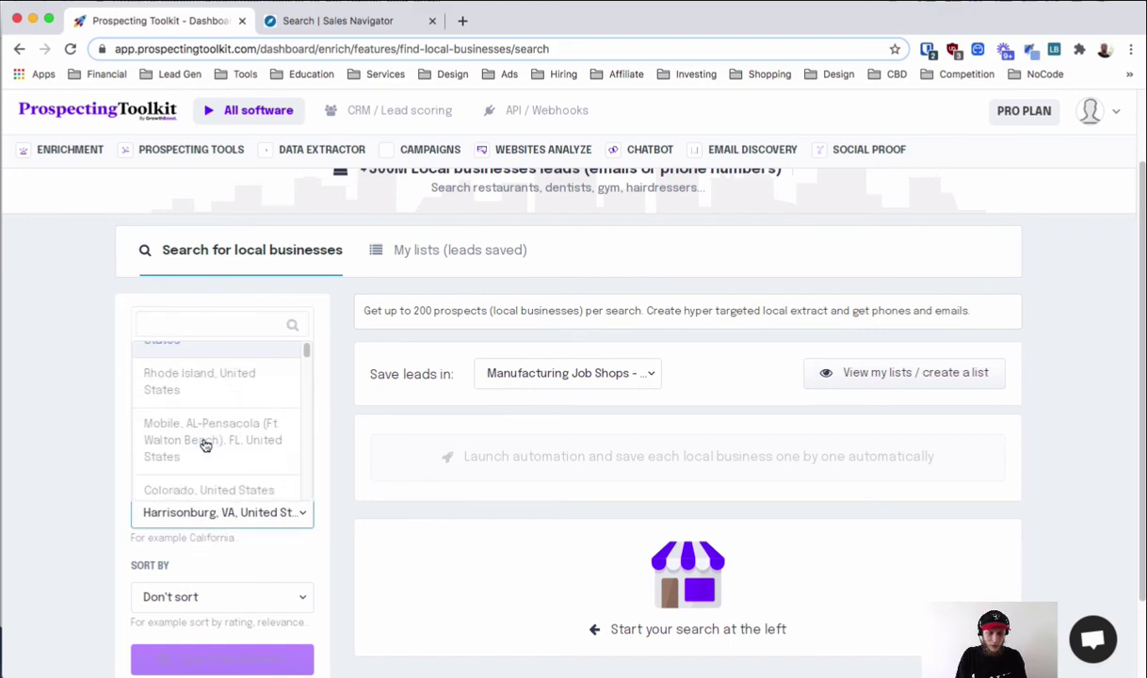
text(califor)
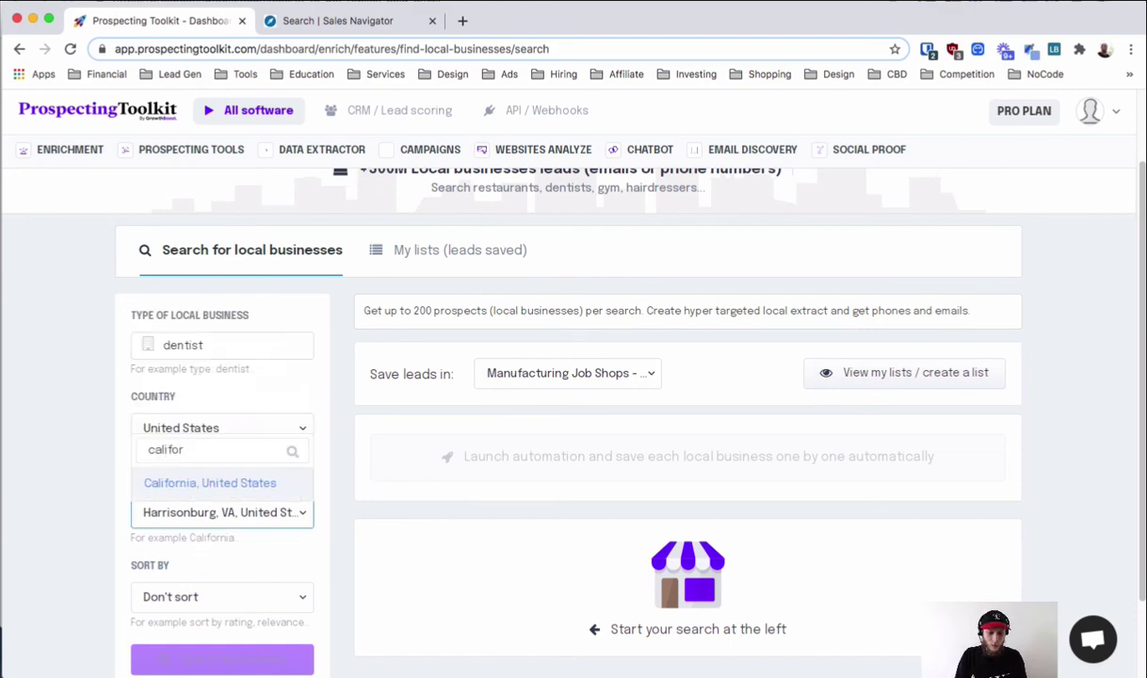
click(223, 478)
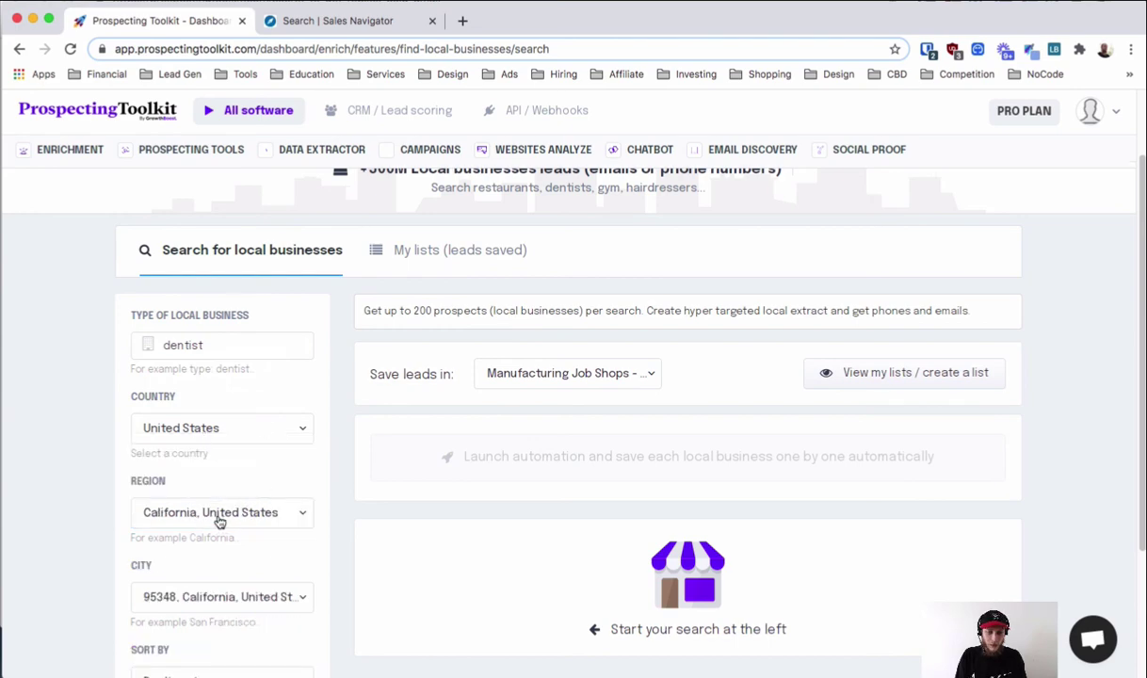
- Set the search city to Los Angeles, CA, California, United States and run the dentist search
scroll(223, 520, down, 3)
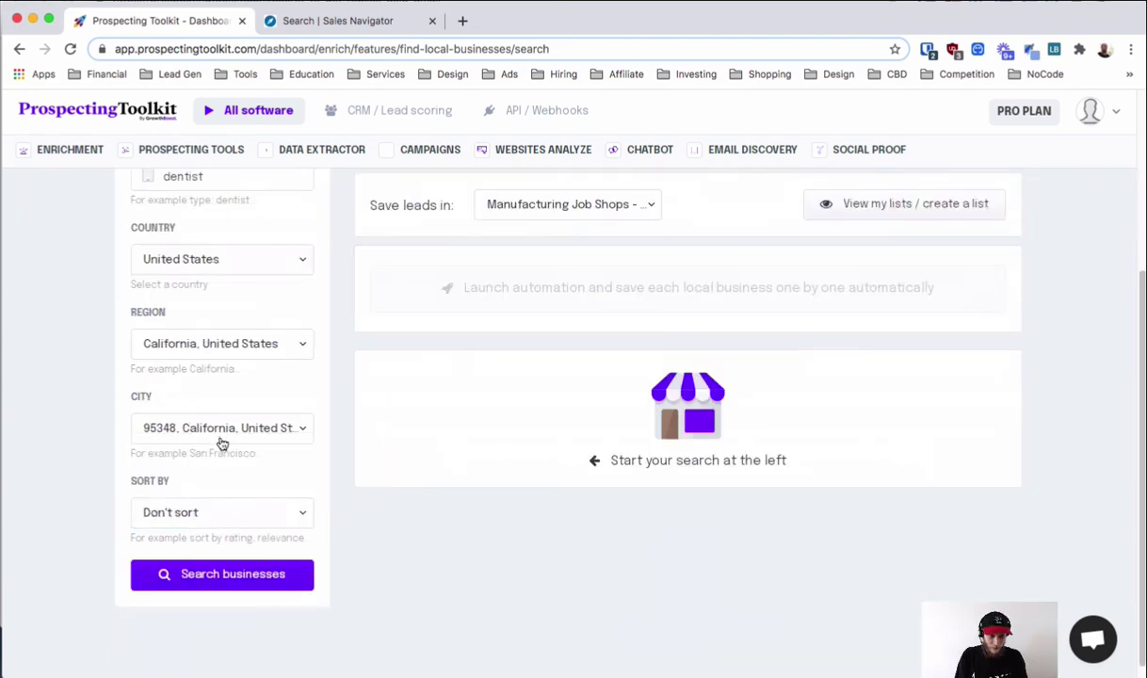
click(218, 438)
scroll(245, 495, down, 1)
scroll(225, 531, up, 1)
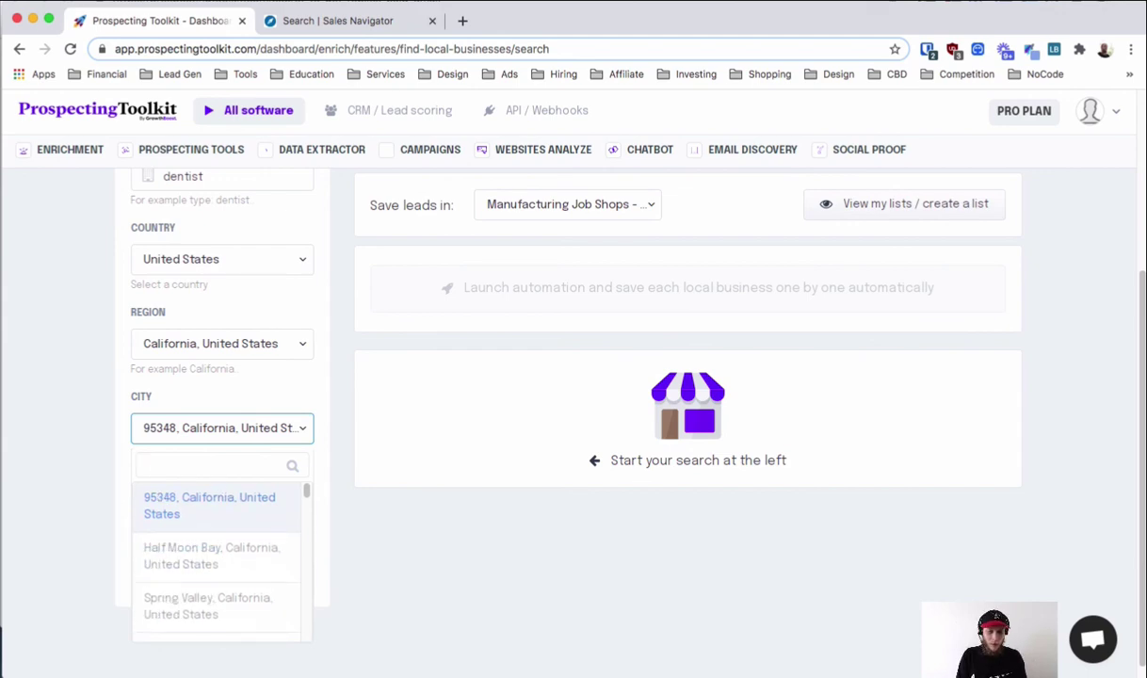
text(los a)
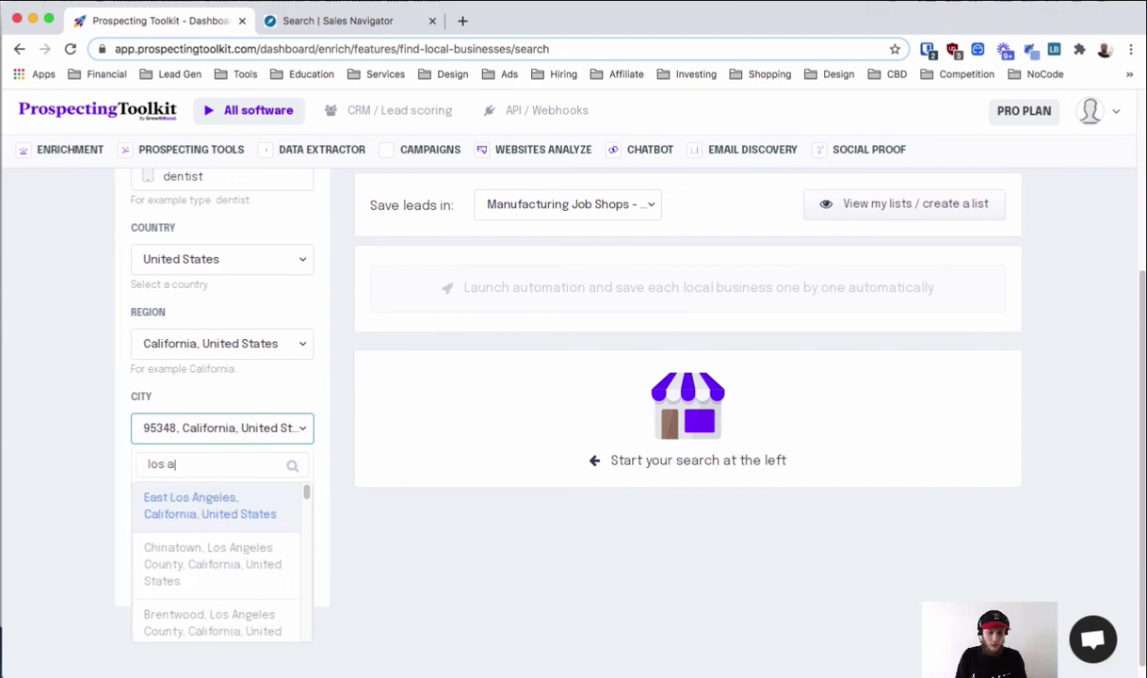
click(189, 505)
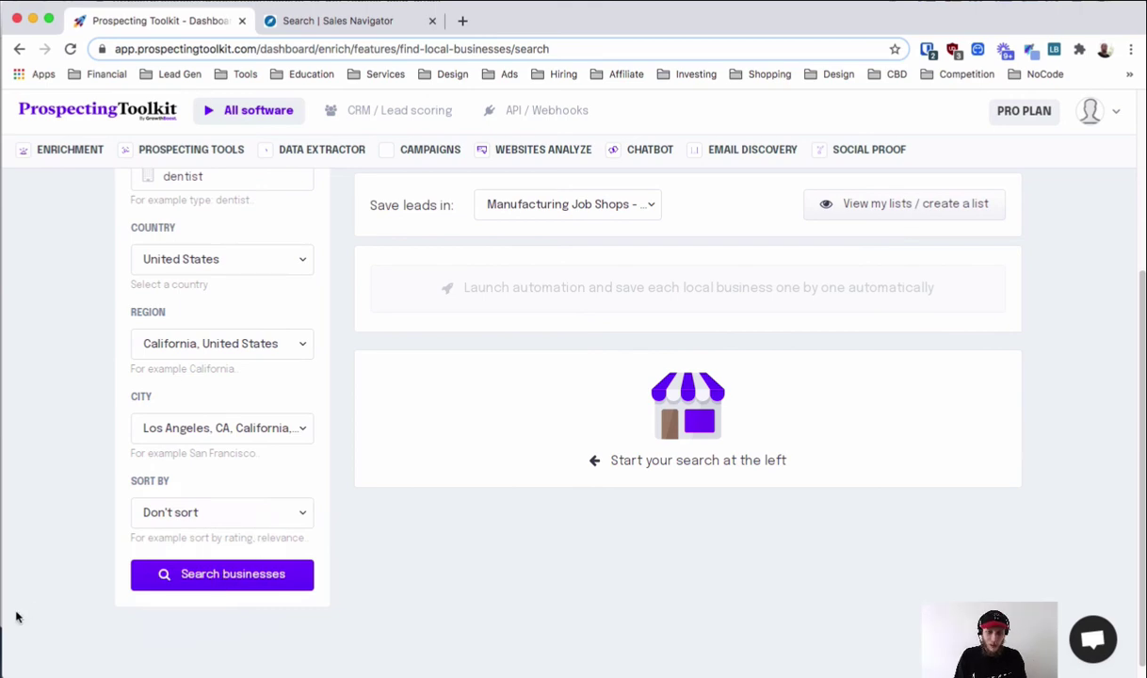
click(237, 571)
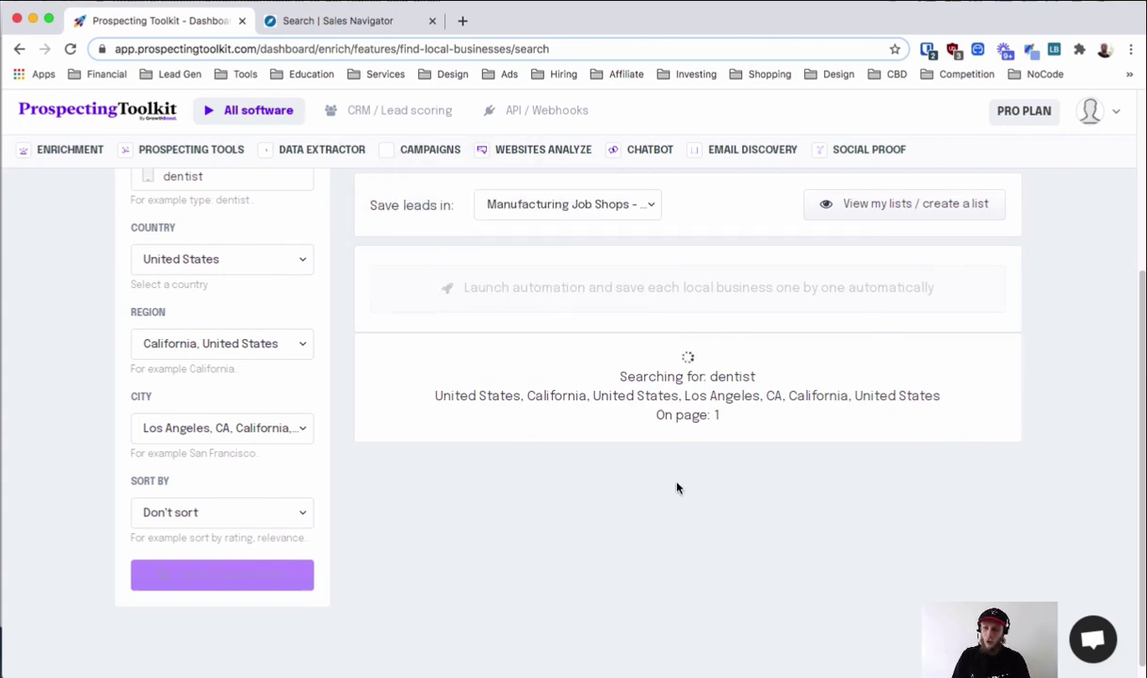
- Examine the first dentist listing's website, reviews and contact details in the search results
scroll(716, 396, down, 3)
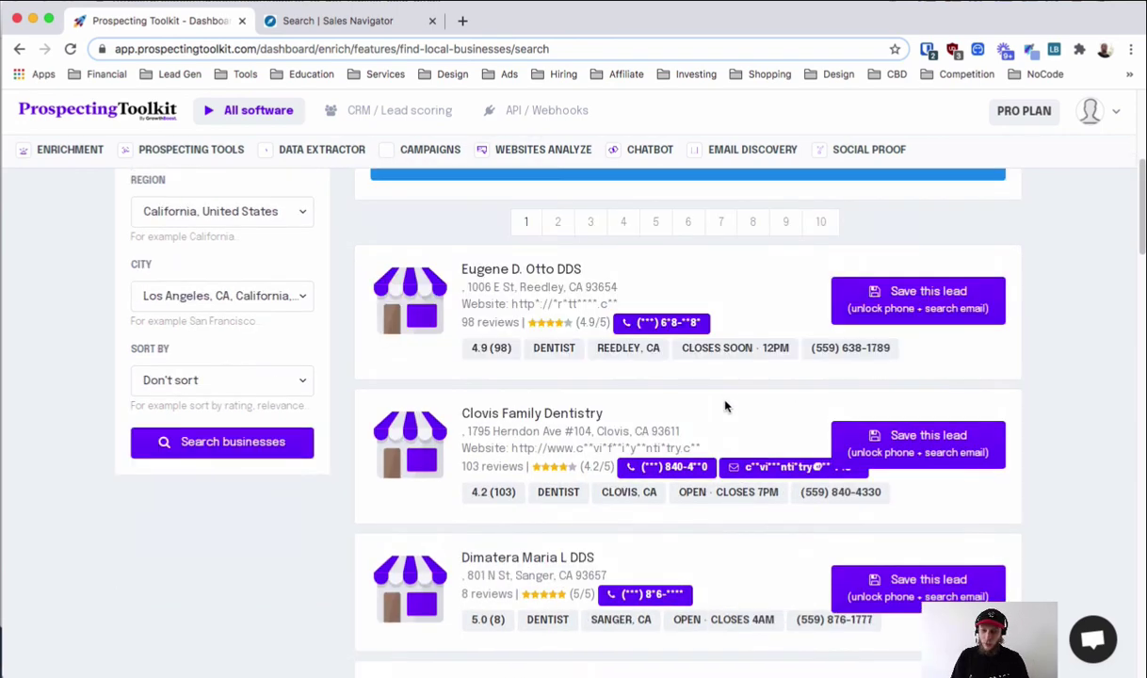
scroll(659, 283, up, 5)
scroll(506, 443, down, 1)
scroll(506, 443, down, 3)
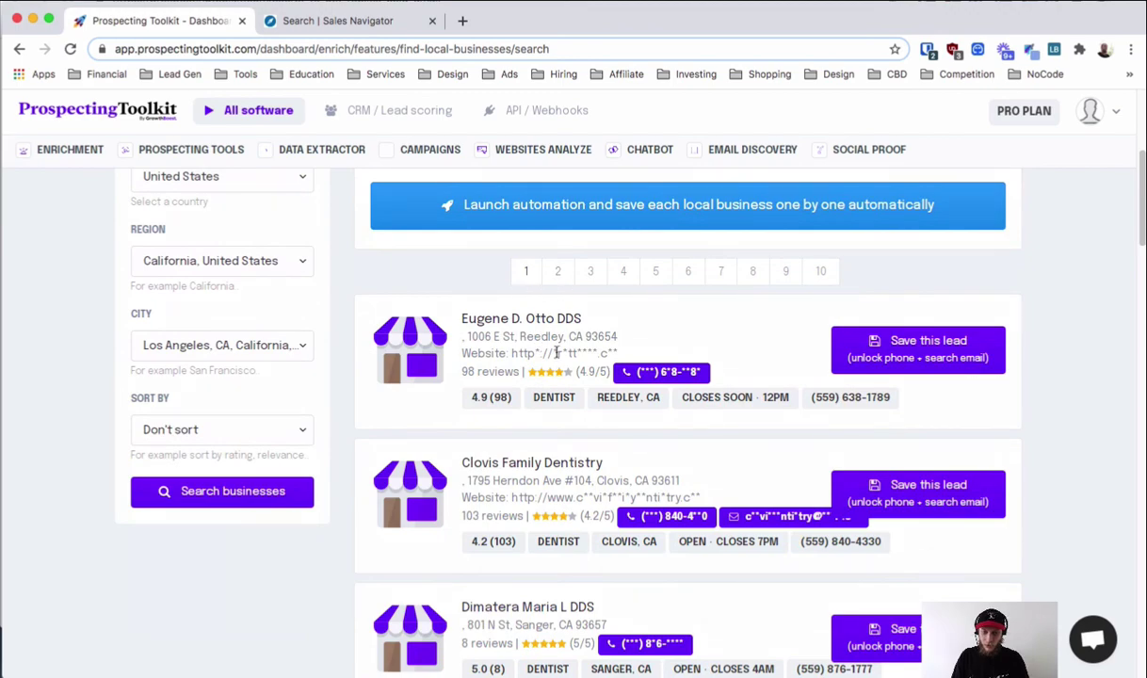
drag(589, 366, 536, 355)
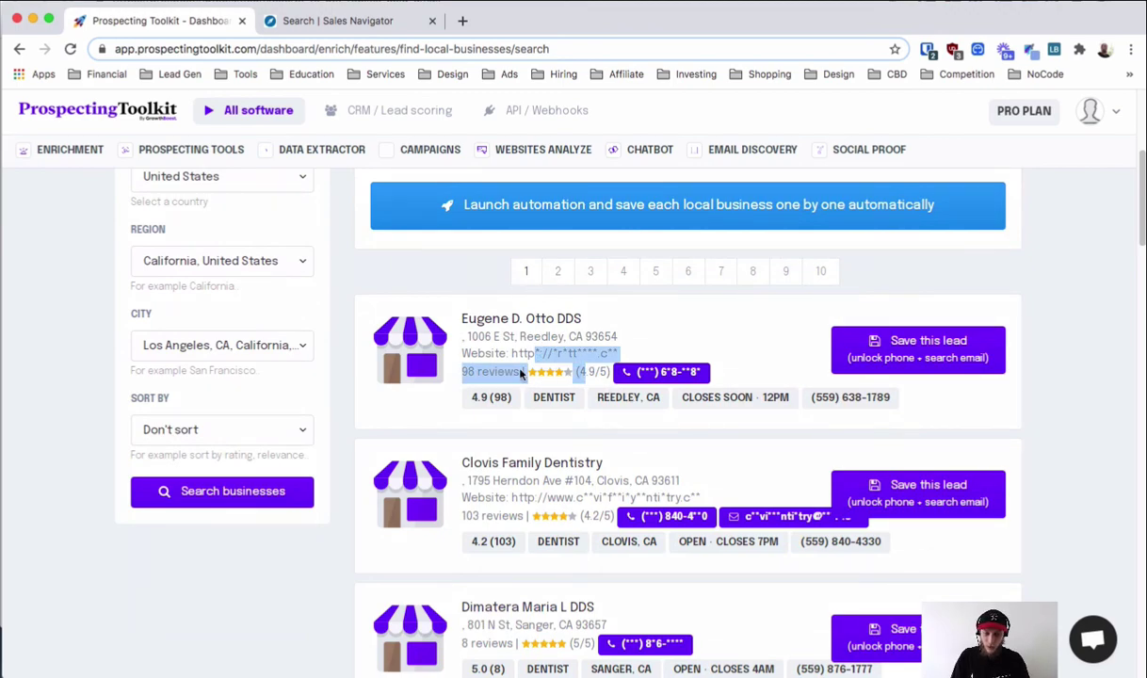
click(517, 367)
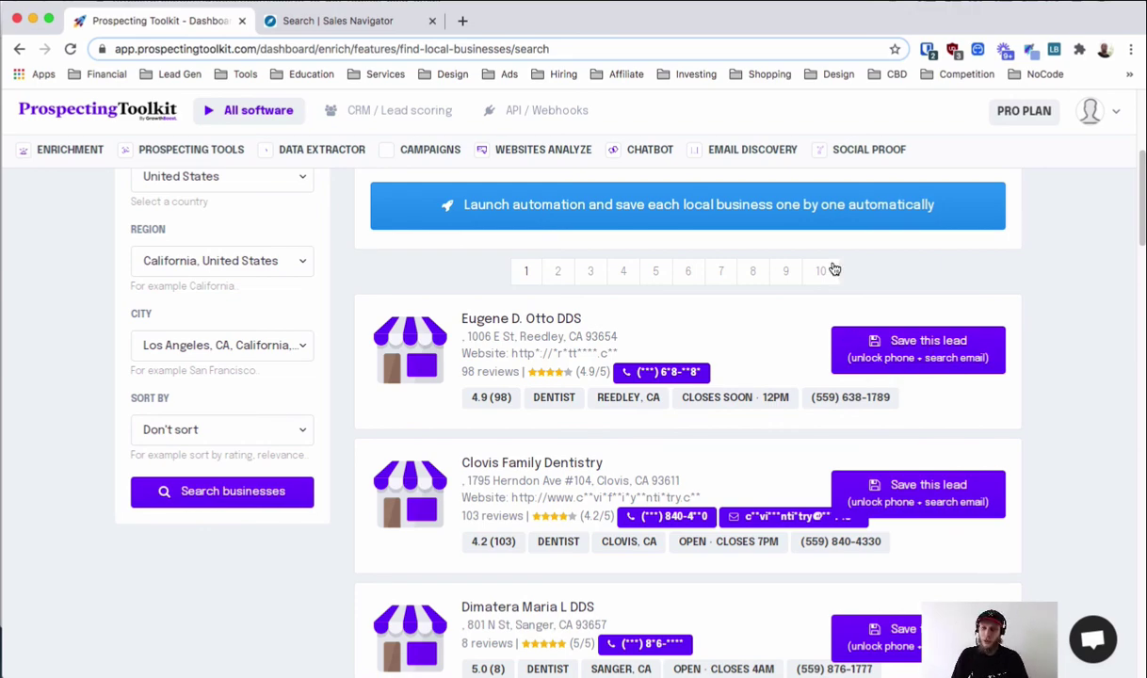
- Look through the remaining dentist listings, including General Dentistry in Fresno, and the links to further result pages
scroll(549, 349, down, 5)
drag(572, 500, 471, 497)
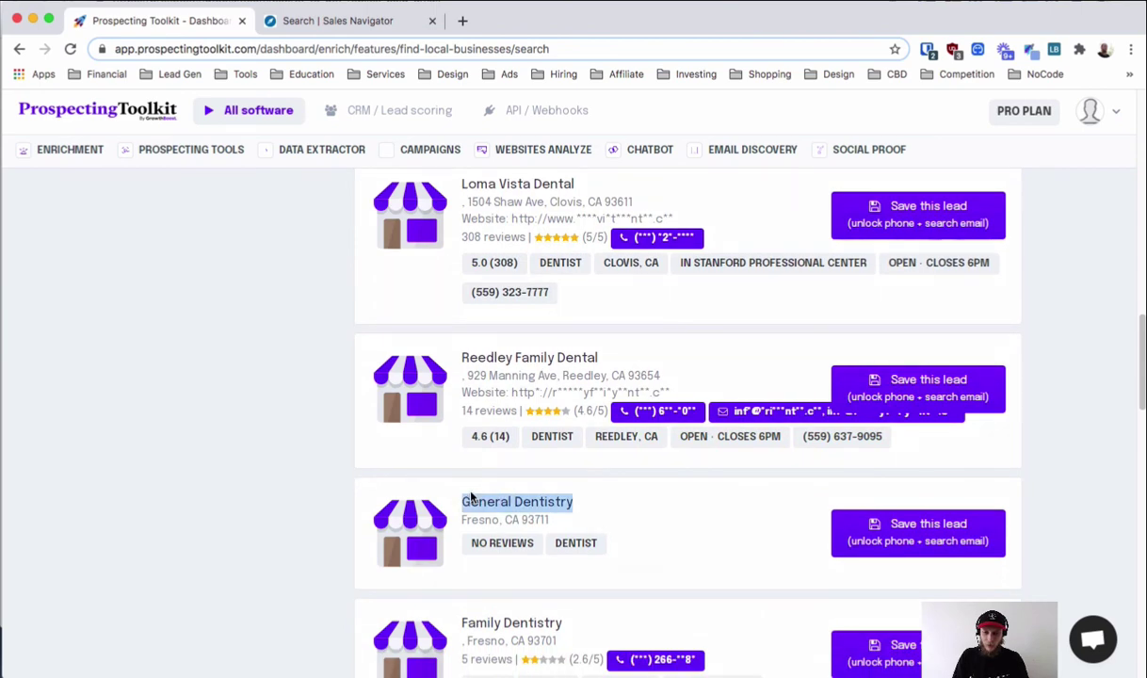
scroll(496, 555, down, 1)
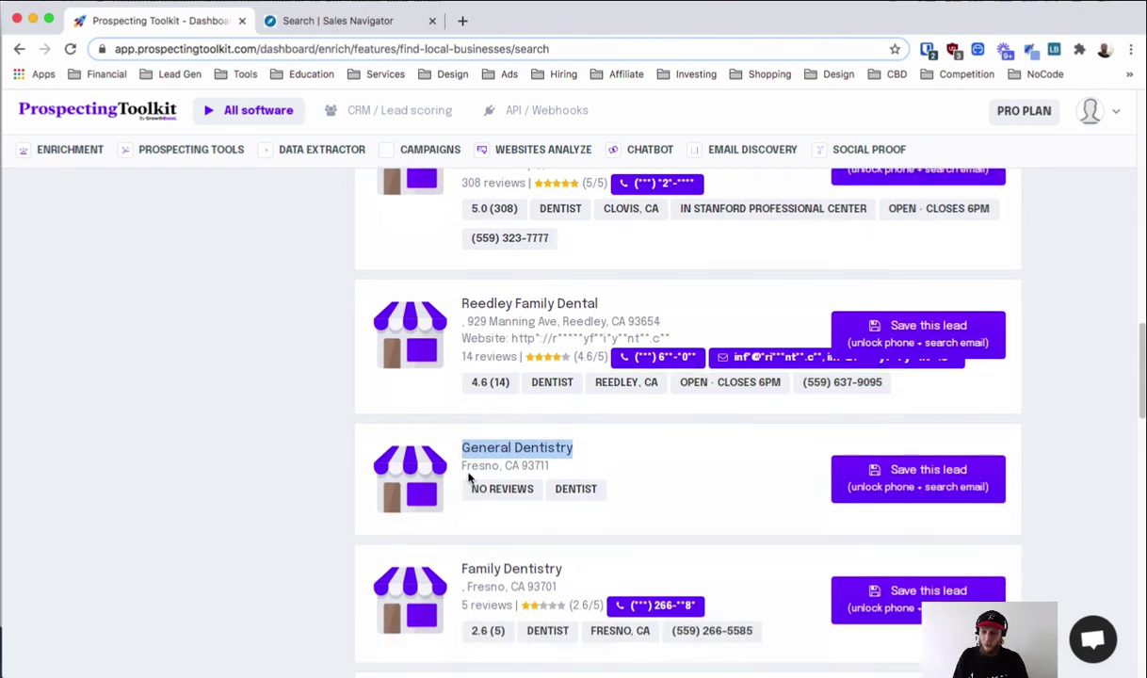
click(551, 463)
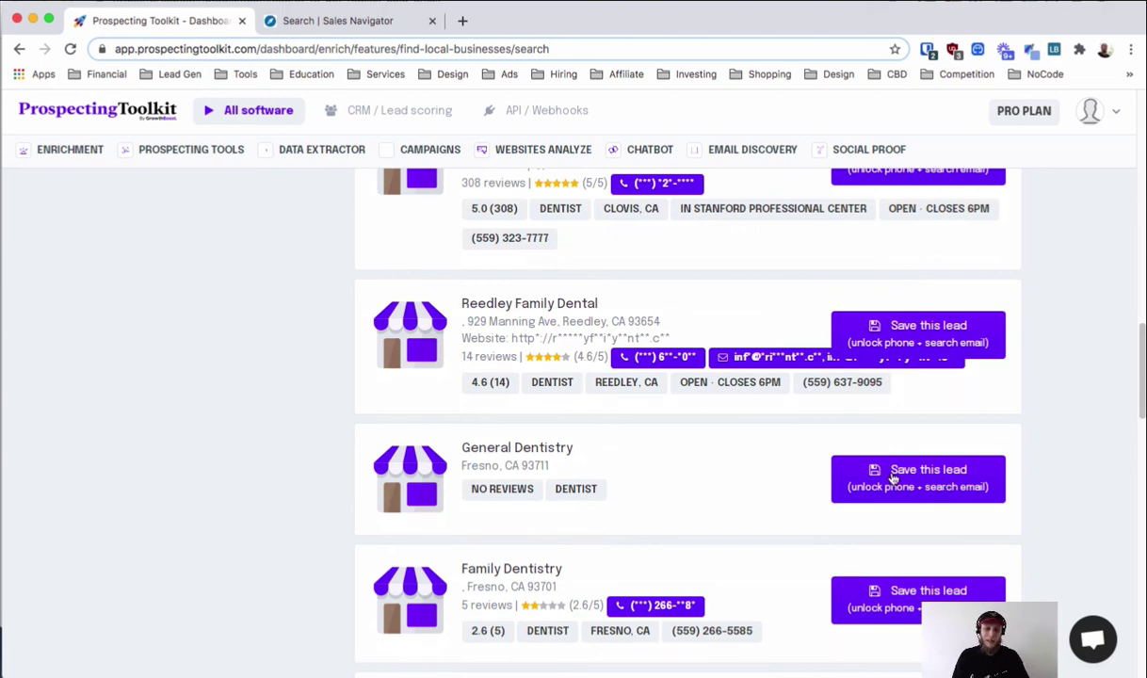
scroll(684, 404, up, 1)
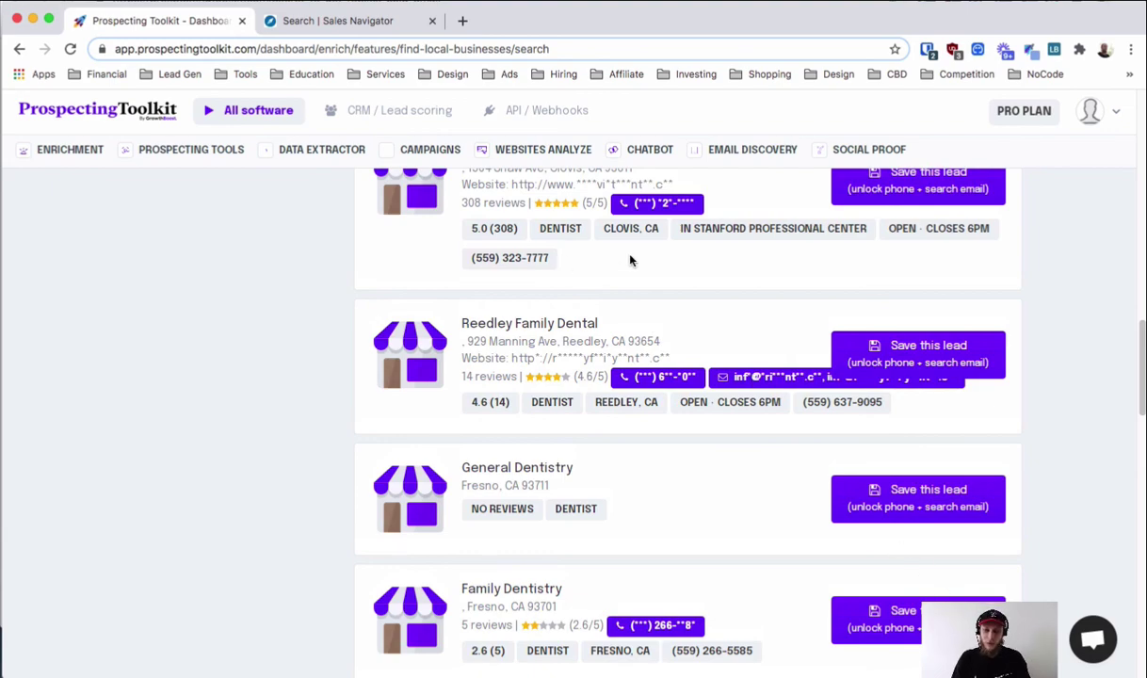
scroll(675, 334, down, 5)
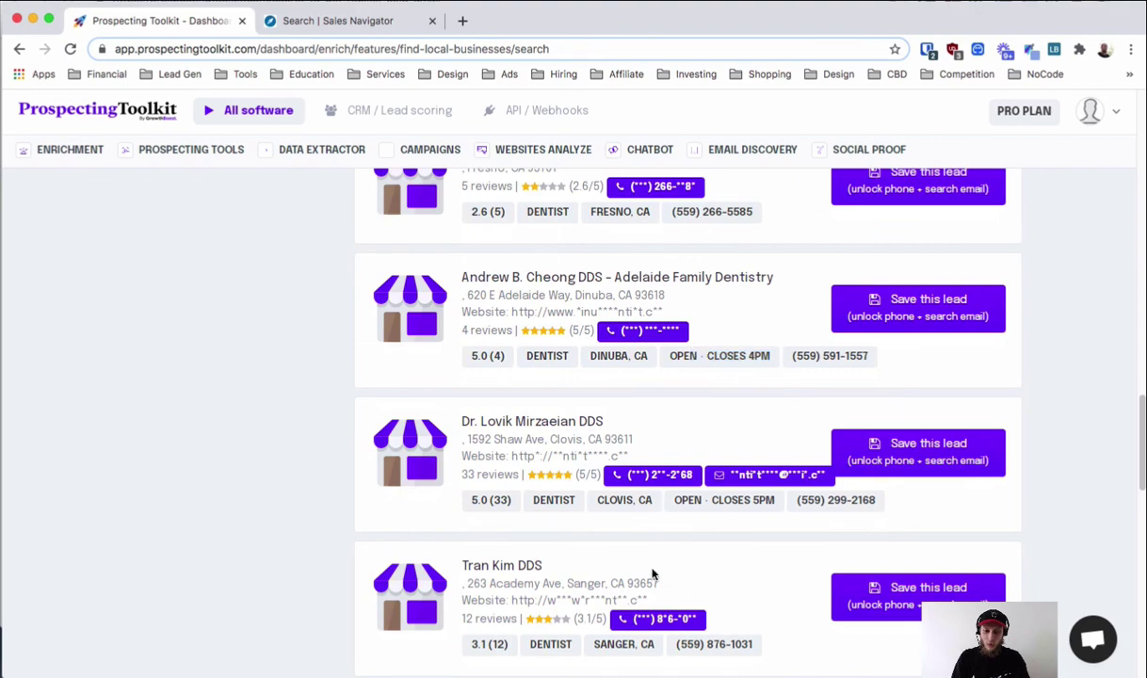
scroll(565, 453, down, 8)
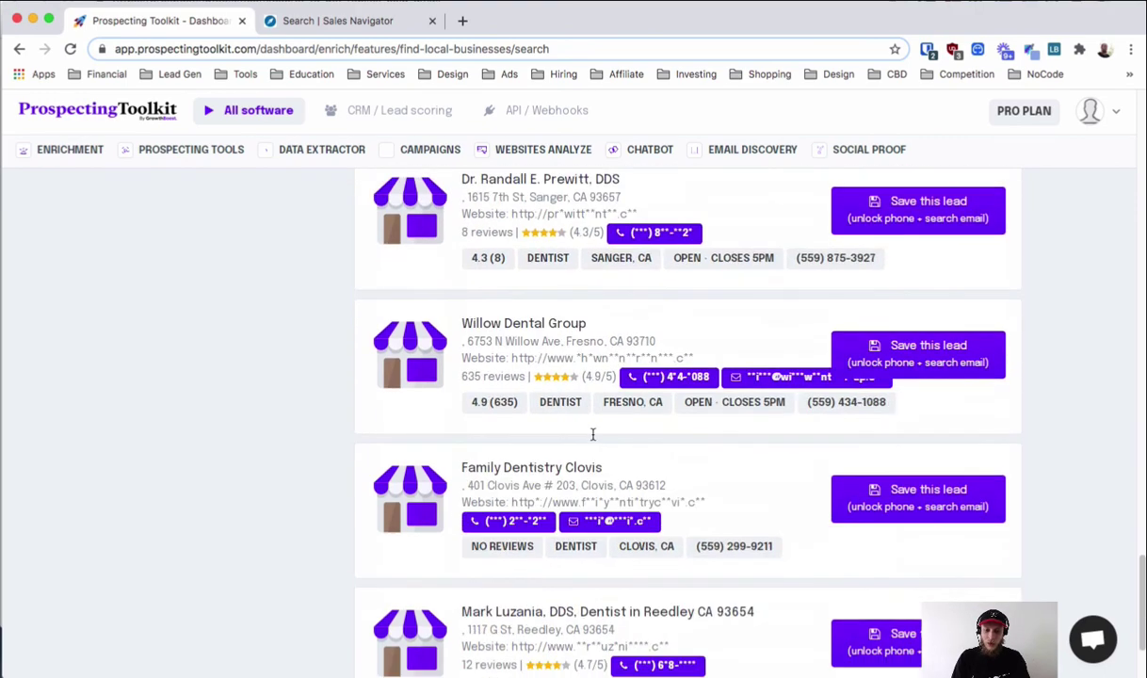
scroll(657, 462, down, 2)
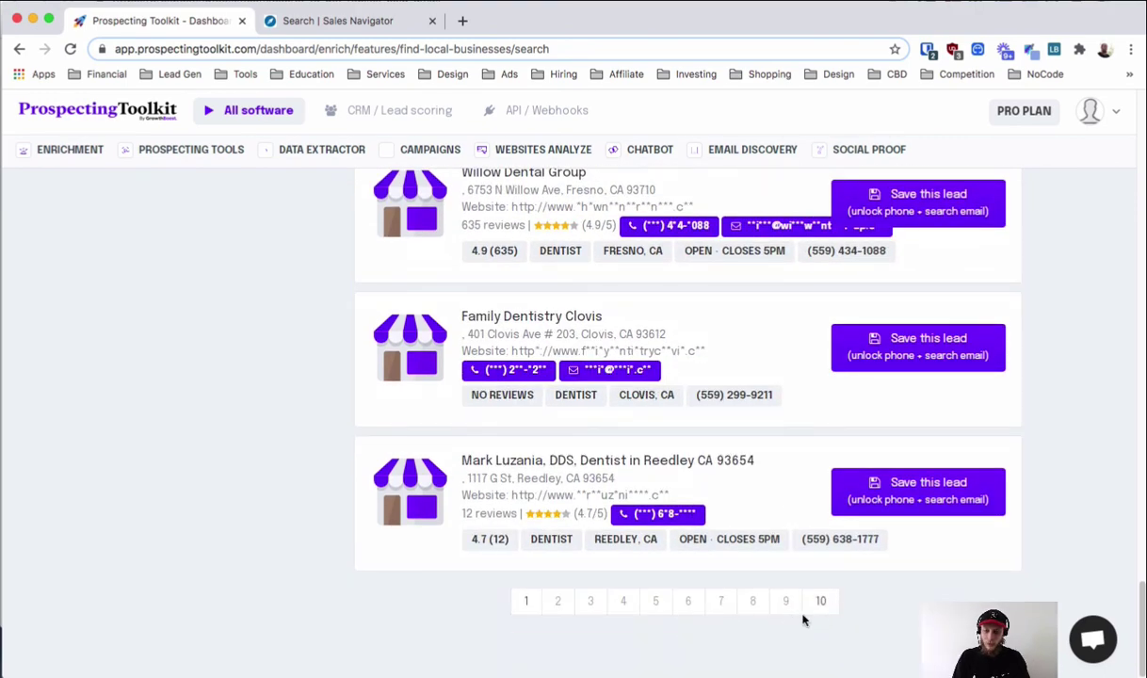
scroll(628, 461, up, 15)
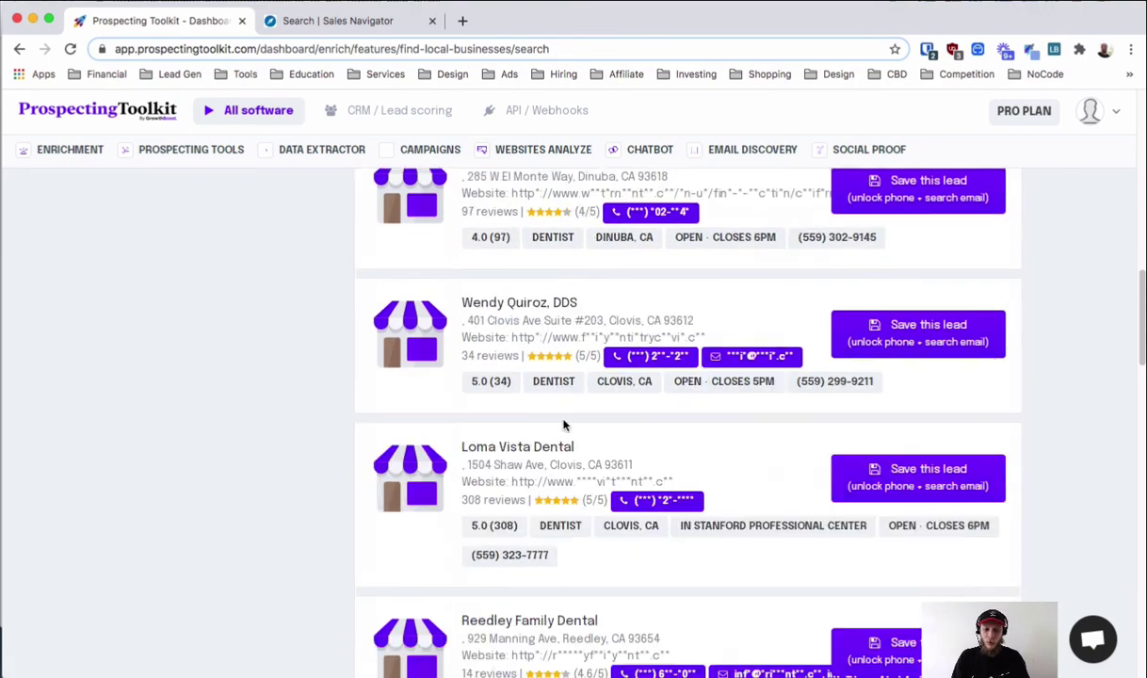
scroll(581, 436, down, 3)
scroll(474, 379, up, 3)
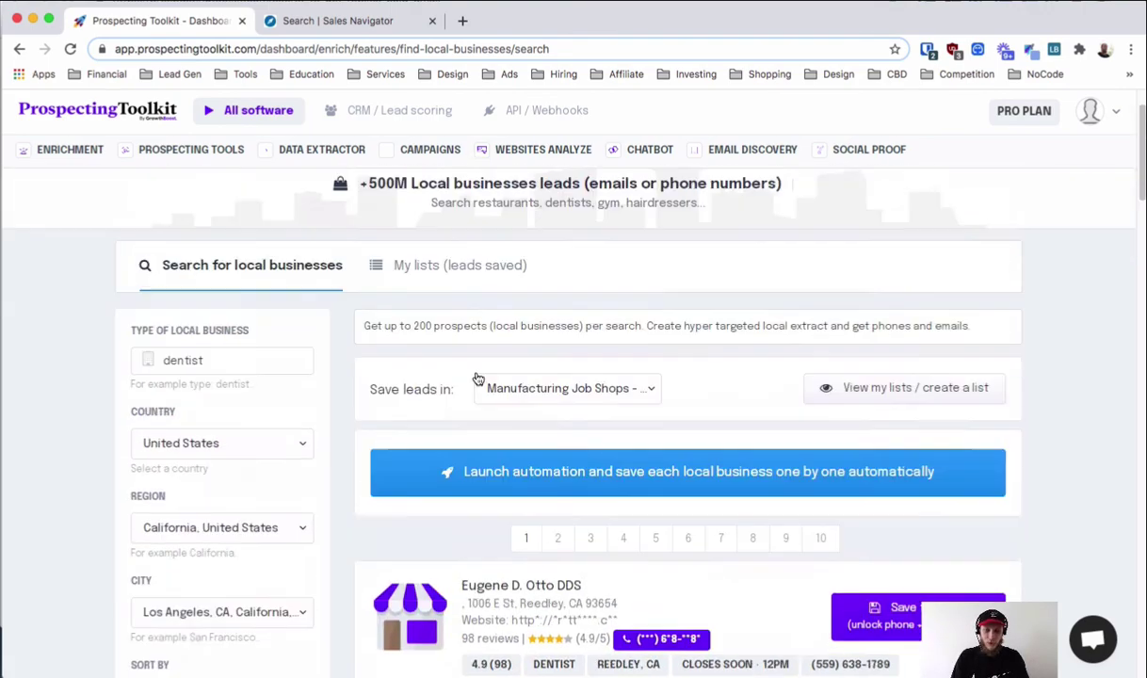
- Go to the Convert names to domains page and examine its list name field, sample company names and results table
click(612, 193)
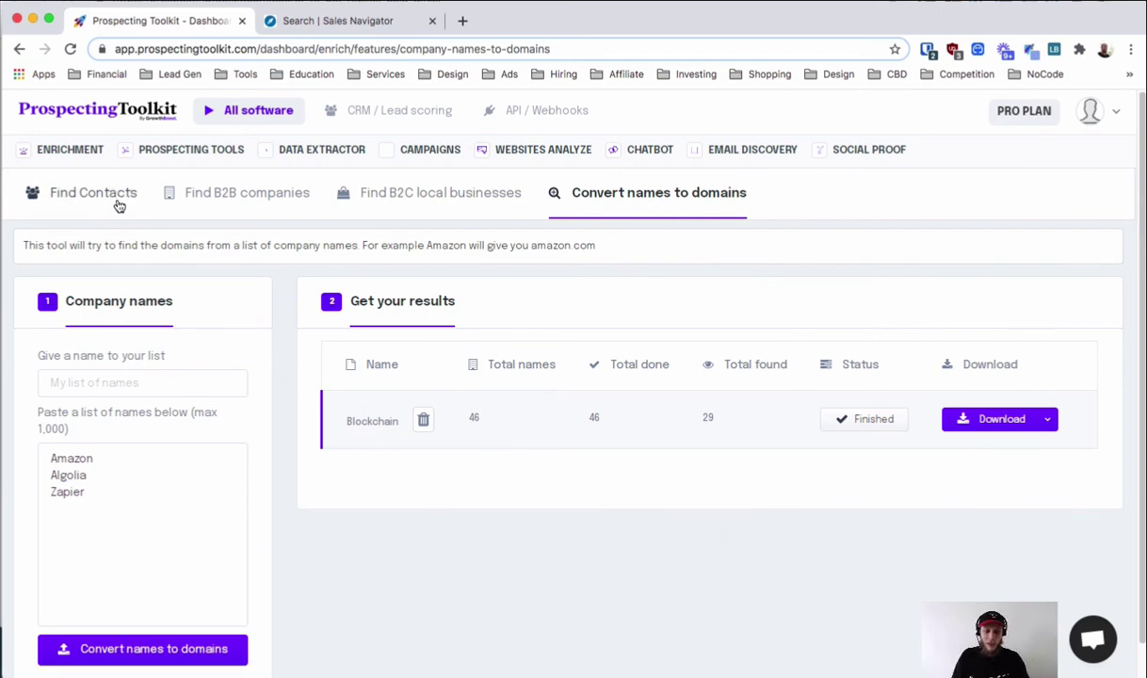
scroll(210, 289, down, 1)
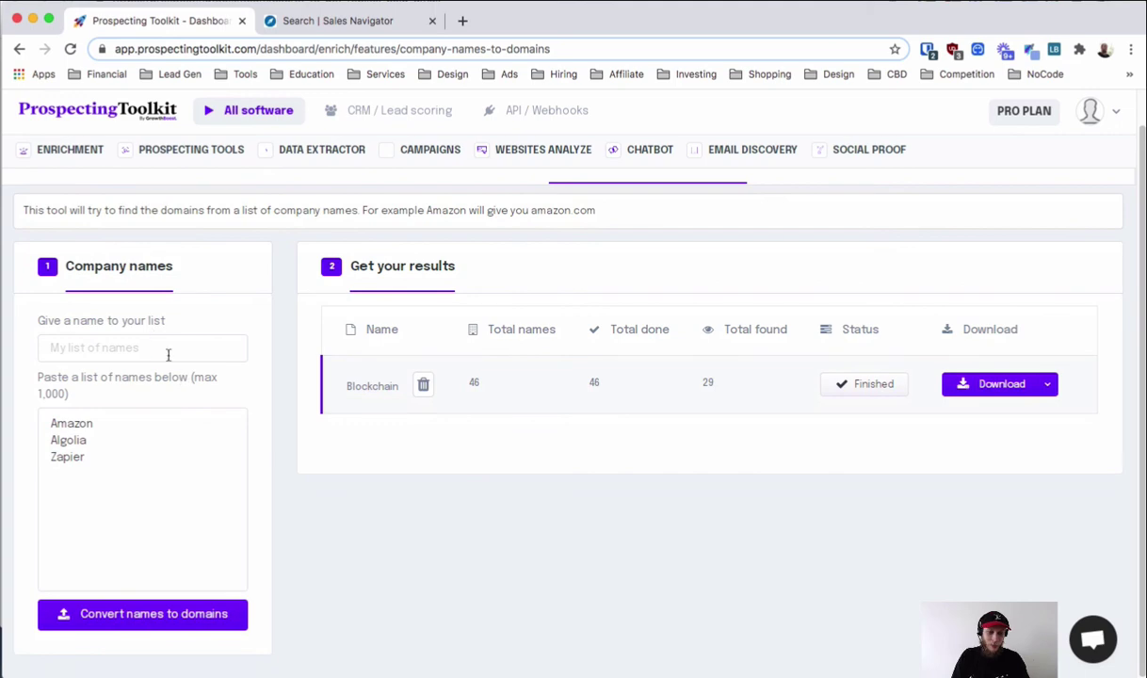
click(179, 350)
click(142, 457)
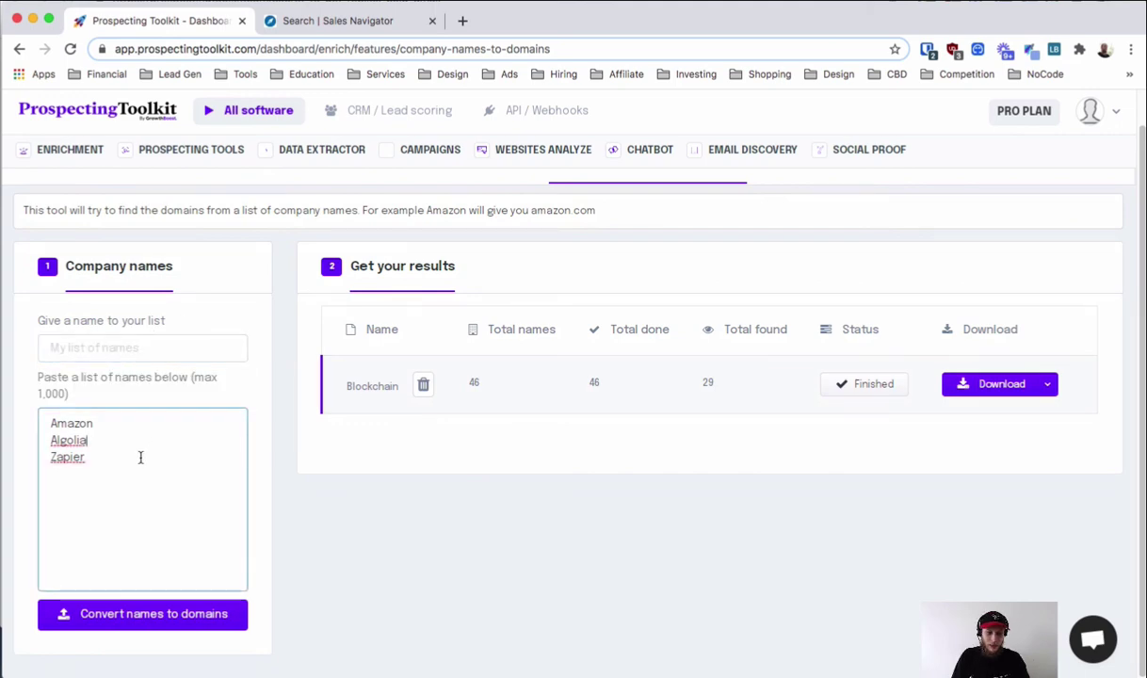
key(ctrl+a)
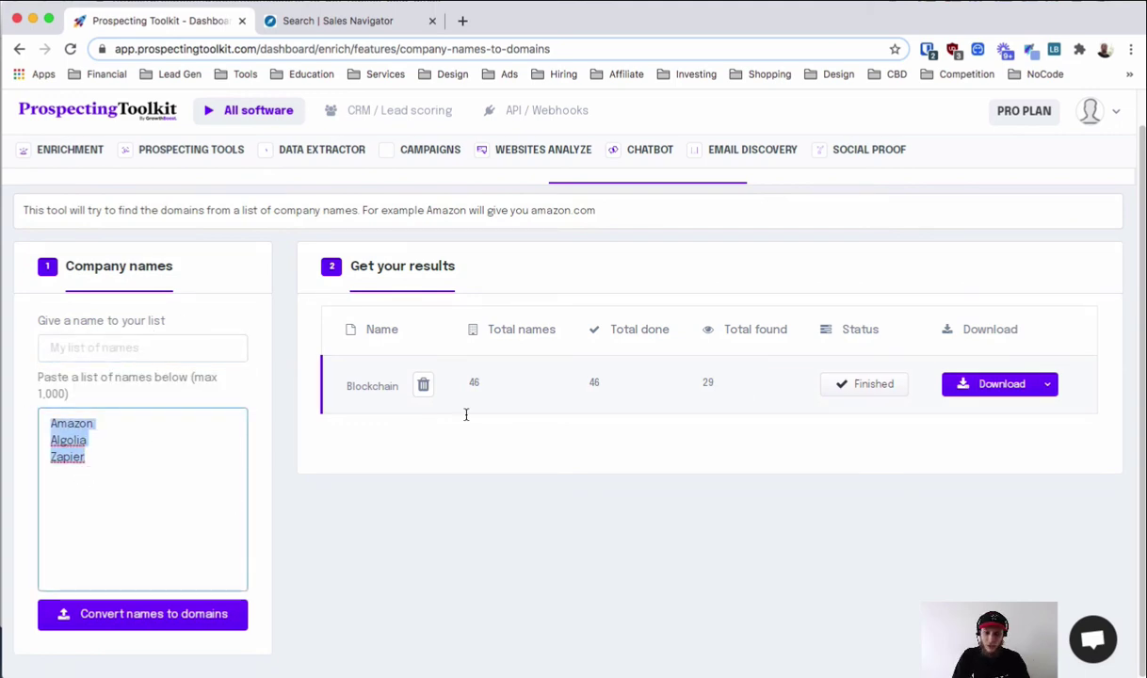
- Go to the Find Contacts page and set the query filter to "Give me only employees with a job title that contains.."
scroll(495, 332, up, 1)
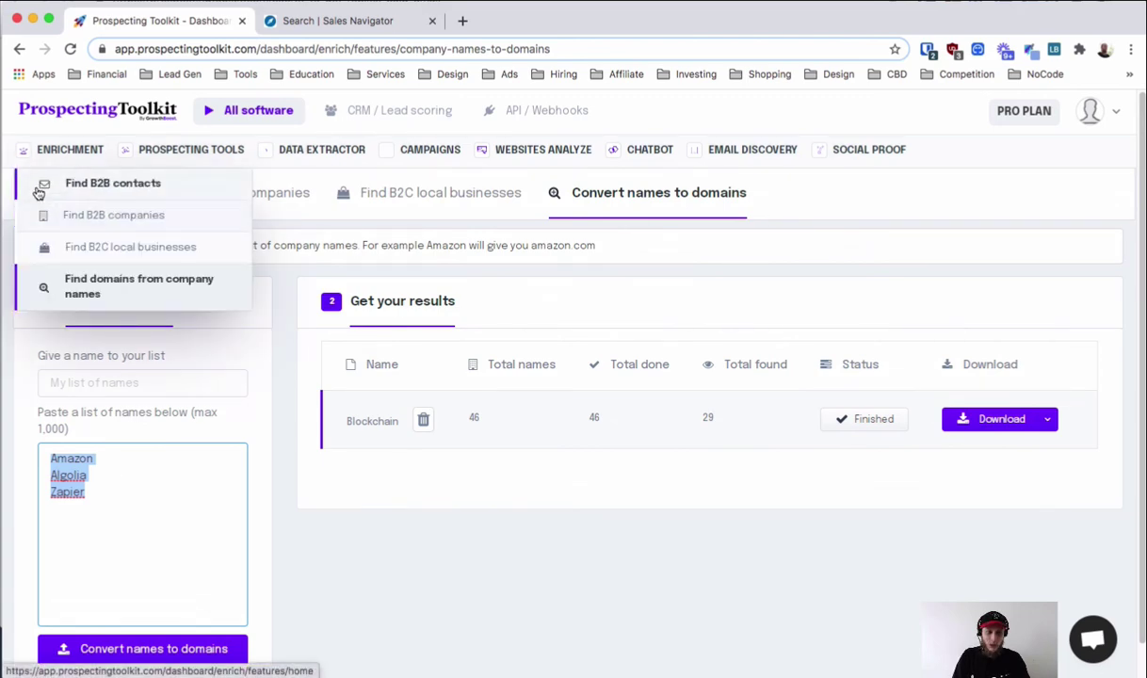
click(113, 200)
click(704, 481)
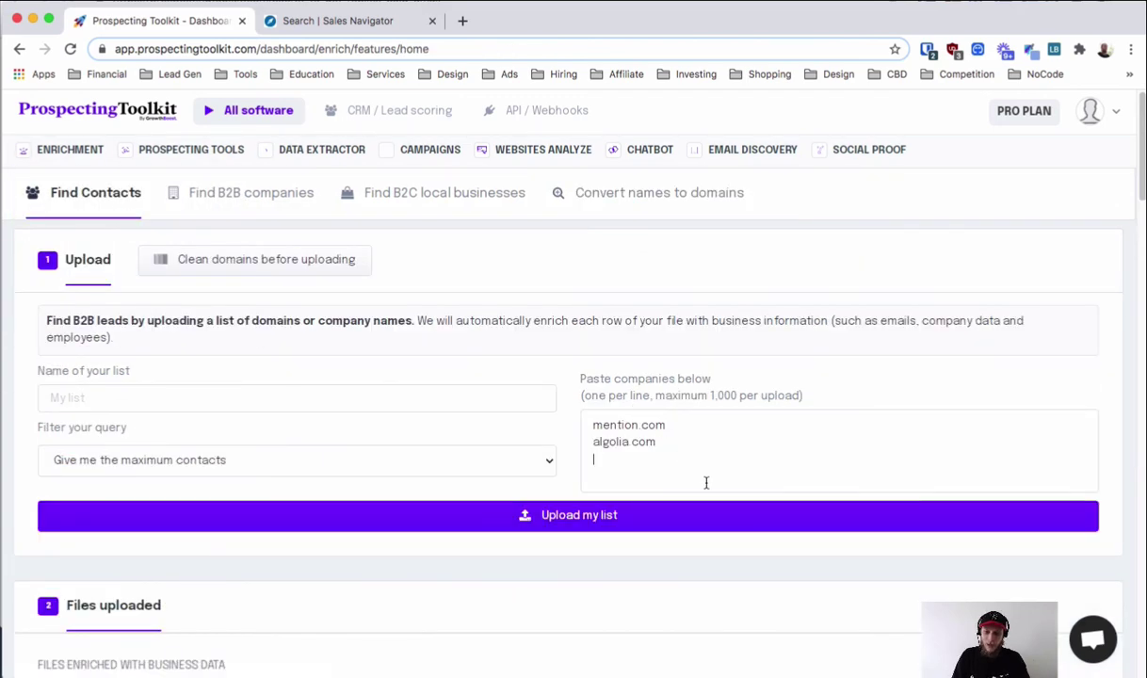
key(ctrl+a)
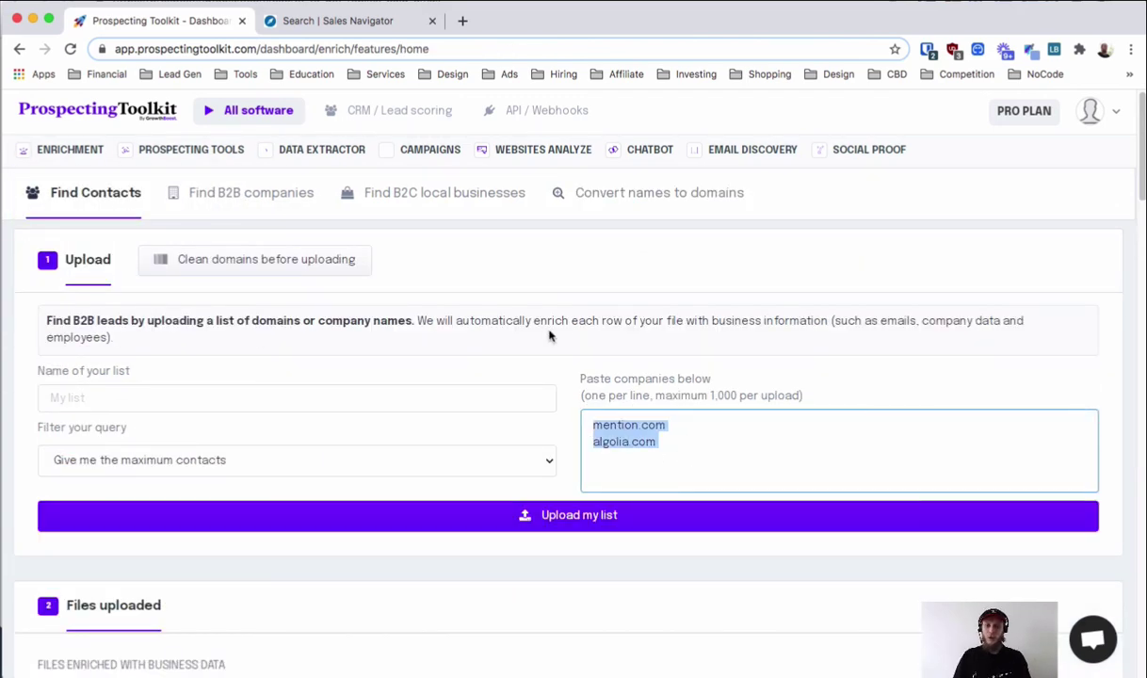
click(167, 459)
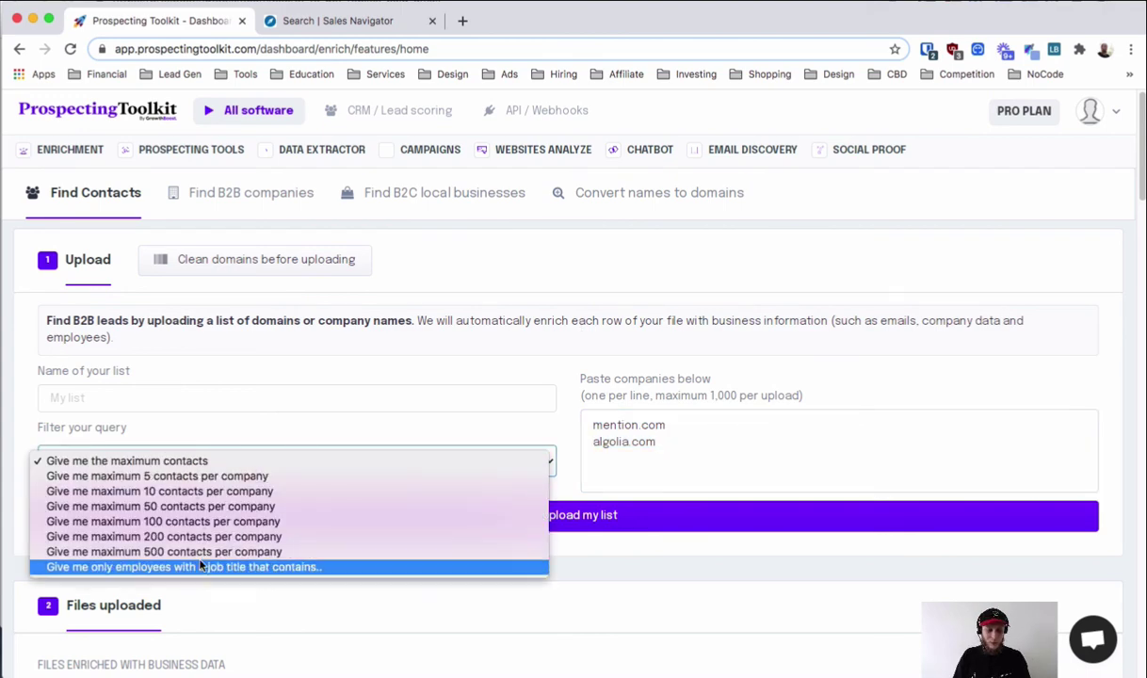
click(242, 566)
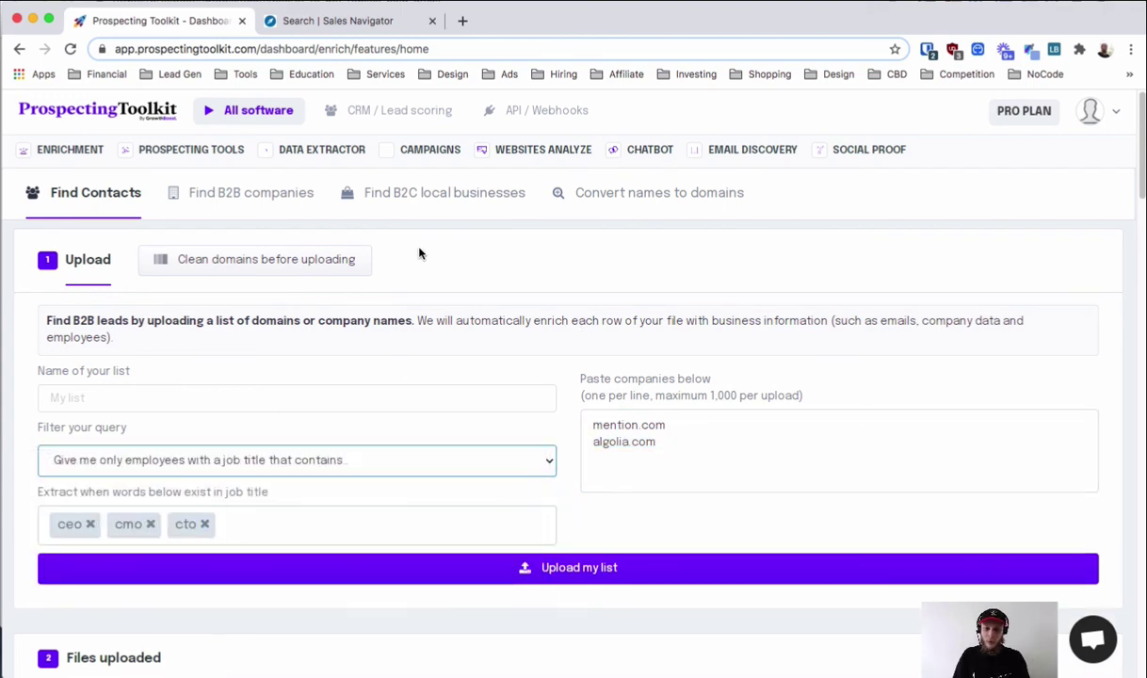
- Go to the LinkedIn extract emails page and read its instructions on the extension, LinkedIn access and contact extraction
click(443, 192)
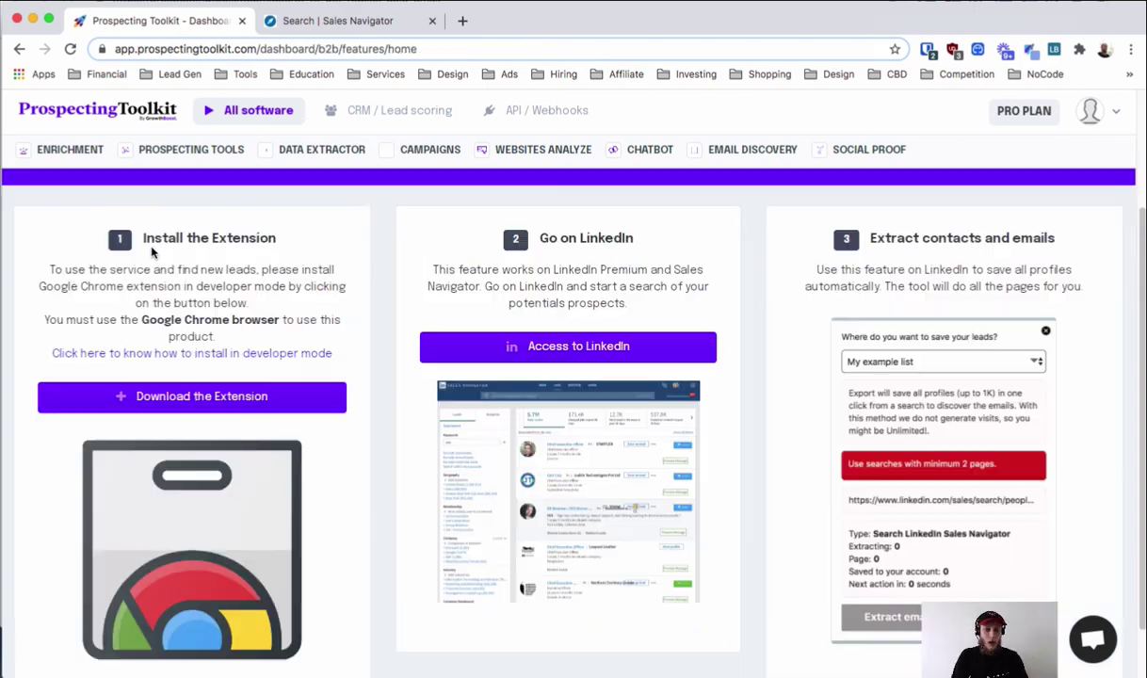
mouse_move(167, 175)
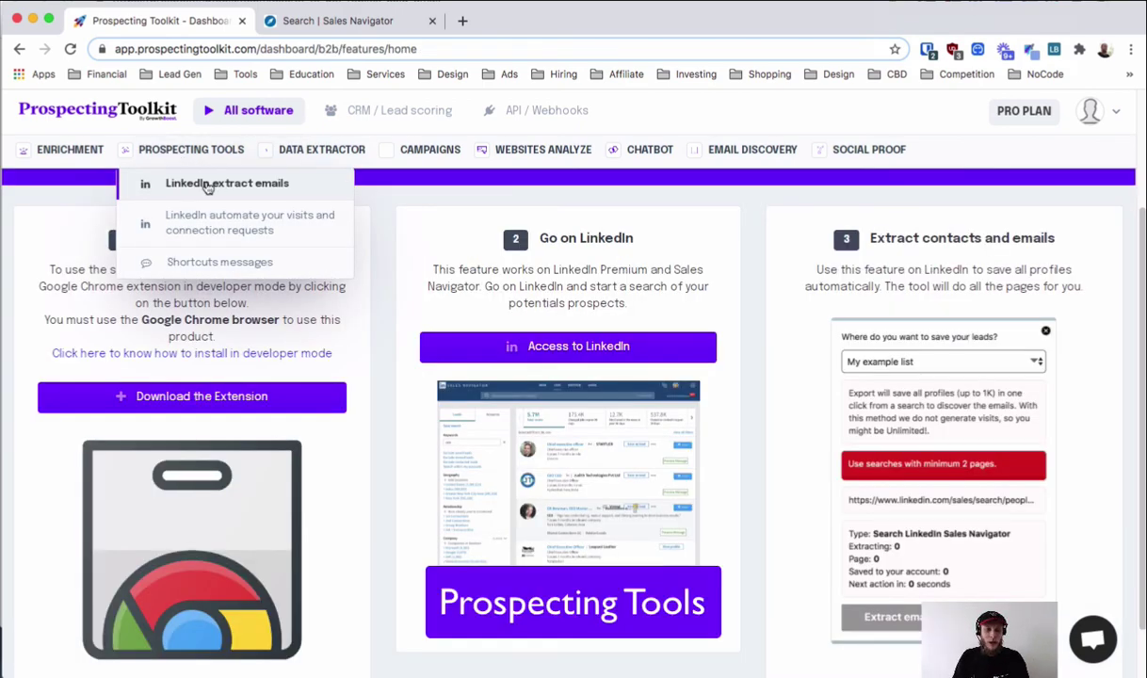
scroll(361, 324, up, 3)
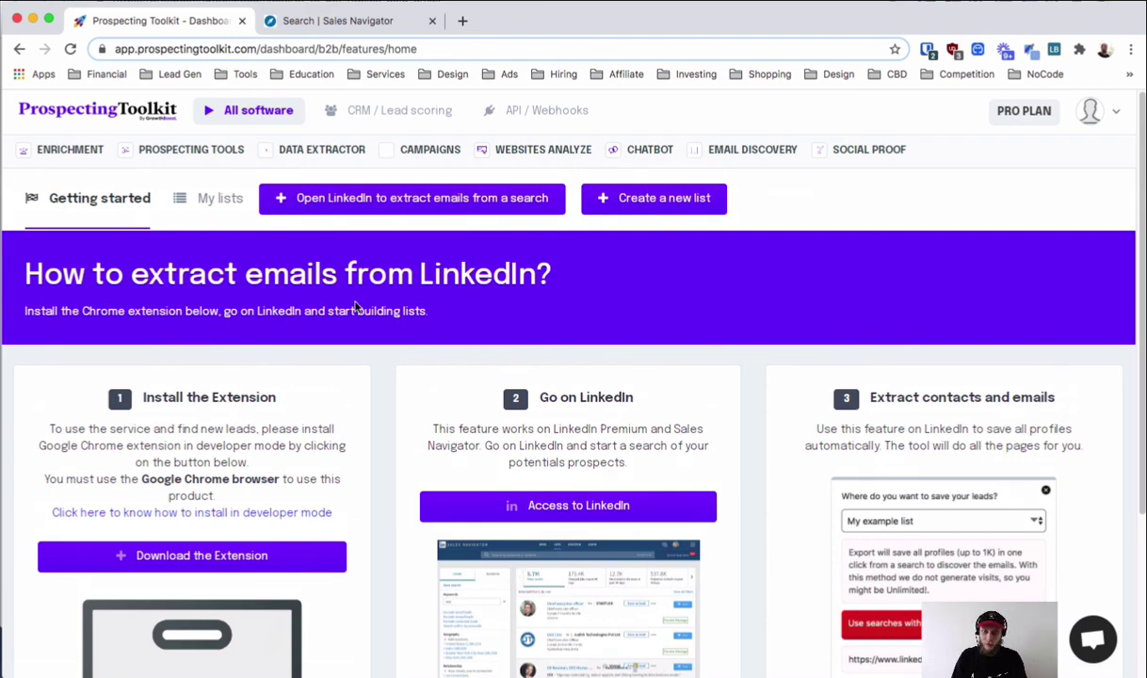
scroll(379, 386, down, 5)
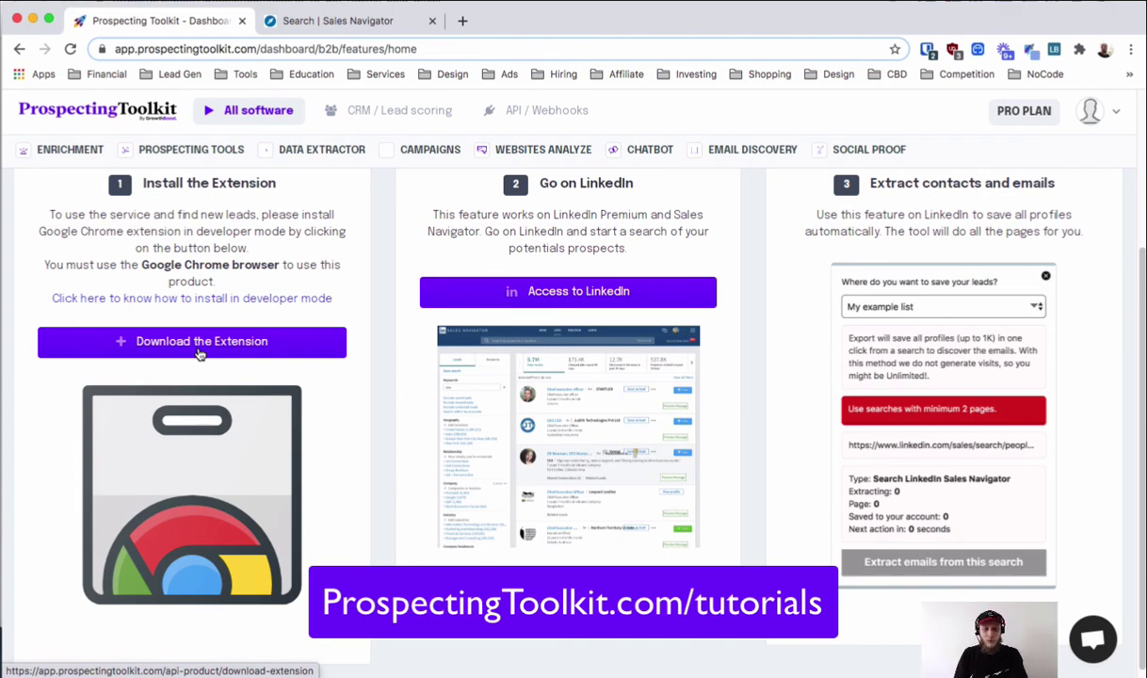
scroll(253, 269, up, 1)
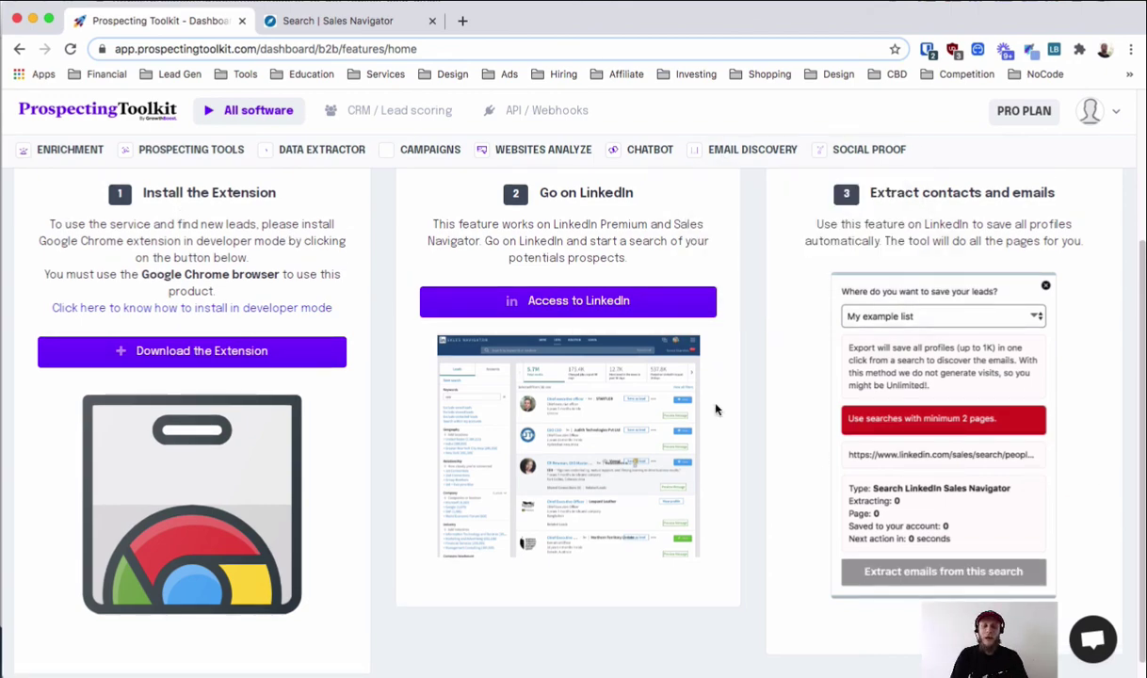
- Open the saved lists of leads exported from LinkedIn
scroll(542, 345, up, 4)
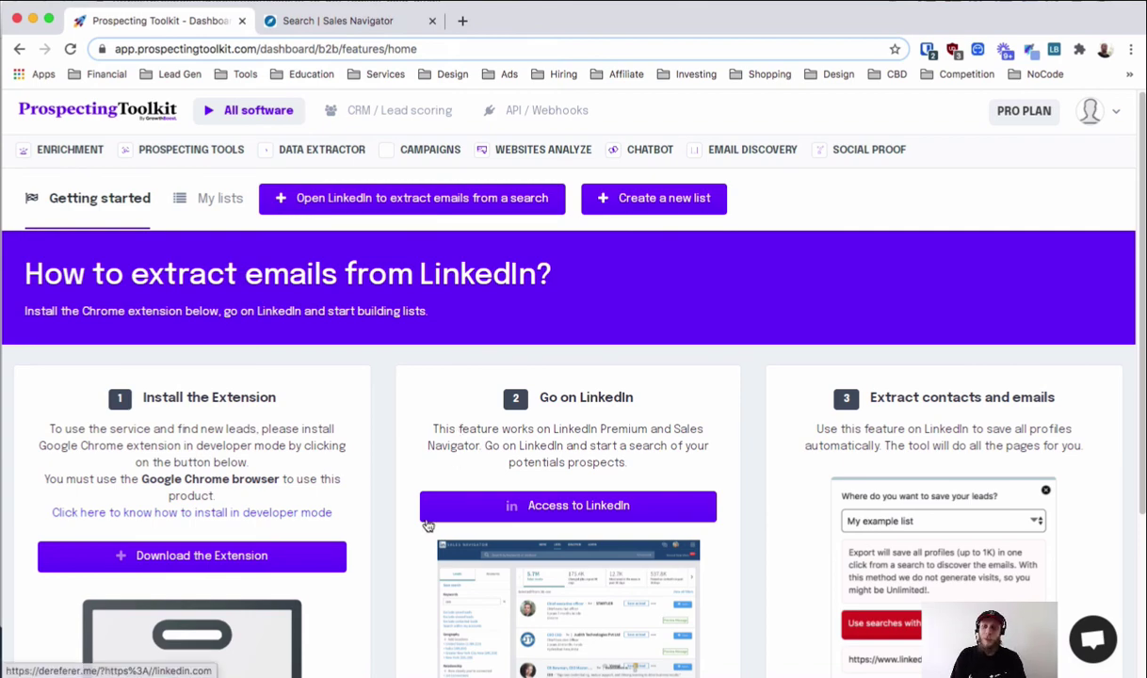
mouse_move(191, 150)
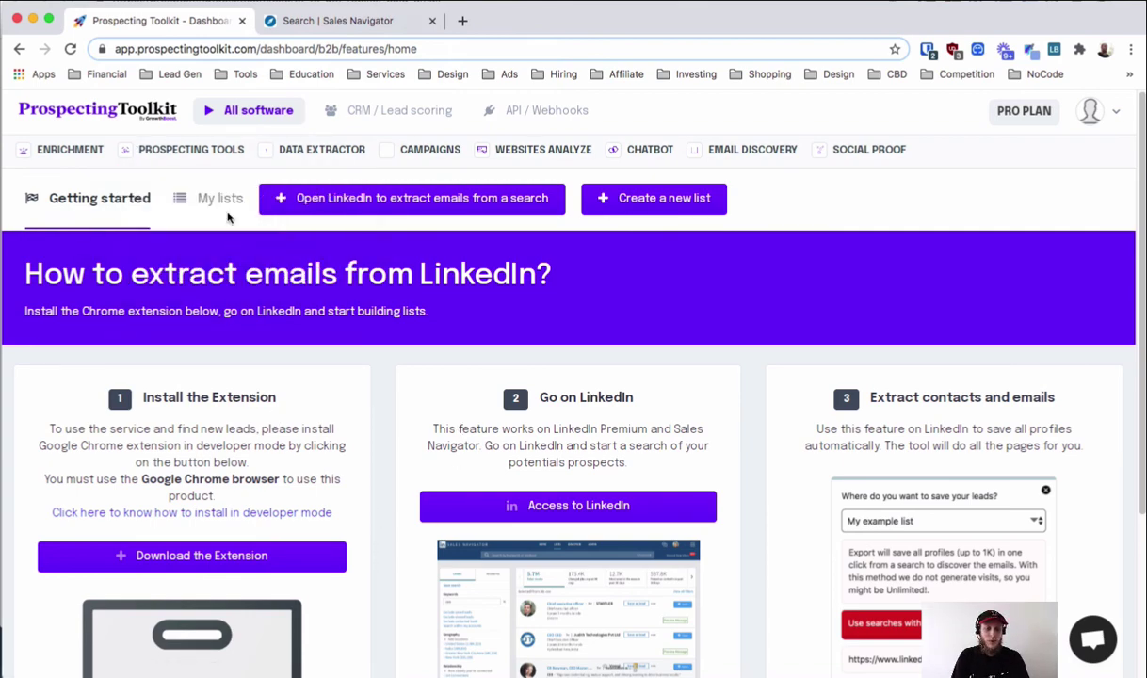
click(187, 218)
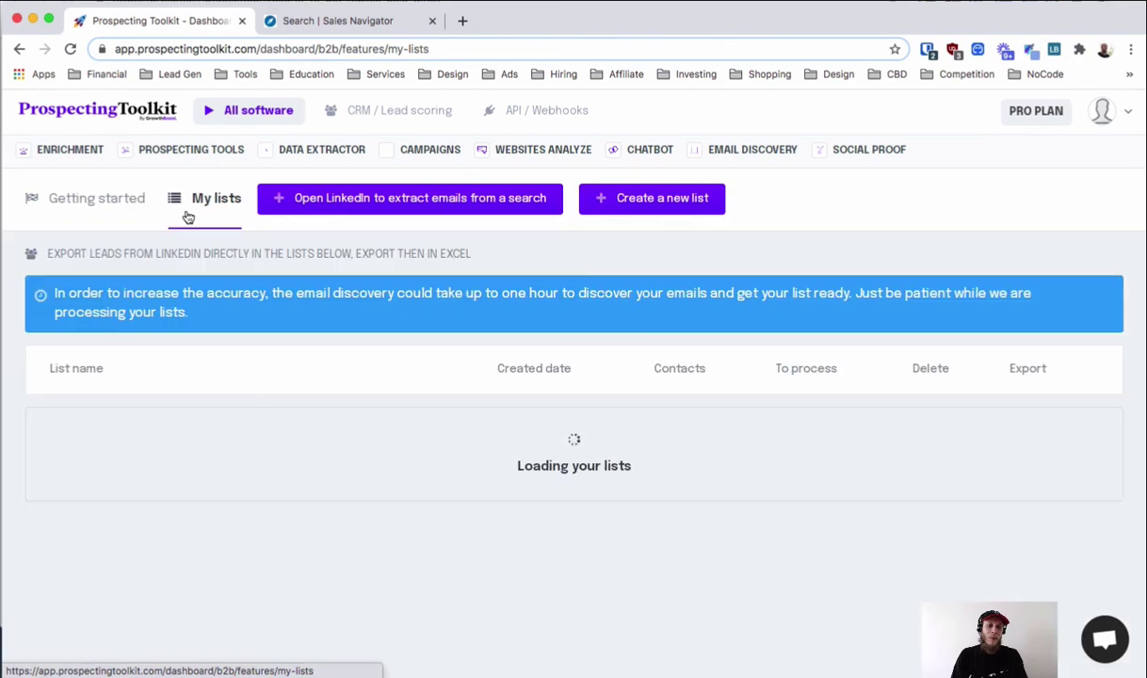
- Revisit the LinkedIn extraction instructions, return to the saved lists, and examine their email counts, processing status and export options
click(136, 215)
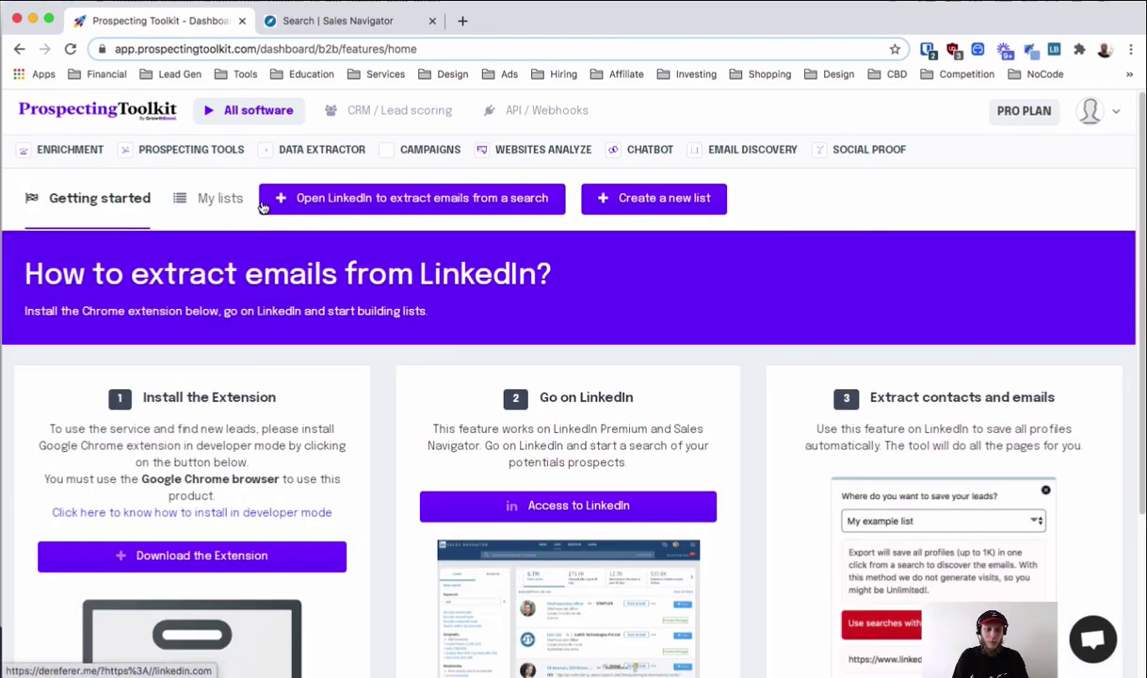
click(209, 199)
scroll(325, 414, down, 2)
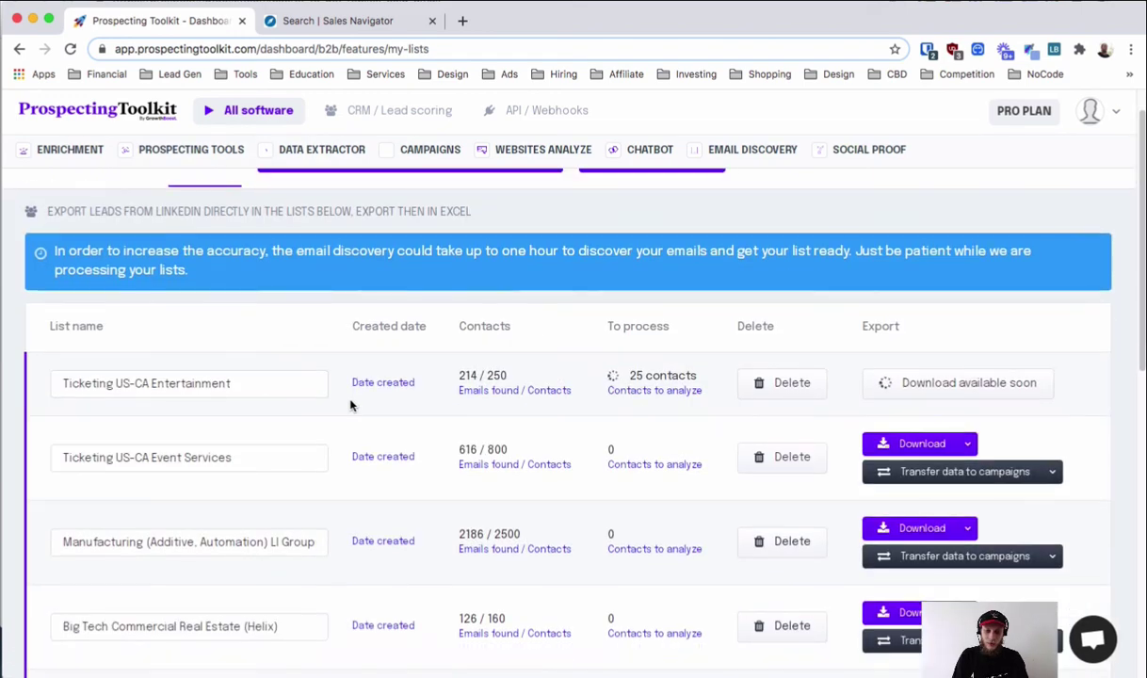
scroll(348, 351, down, 5)
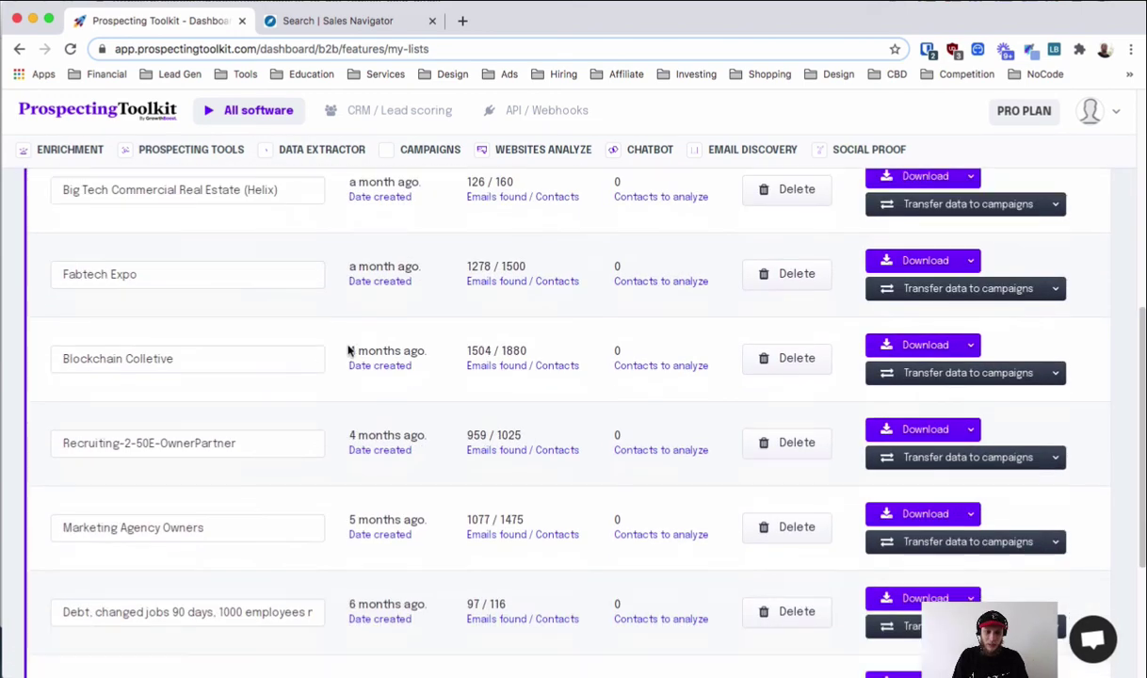
scroll(367, 402, up, 6)
scroll(847, 499, down, 5)
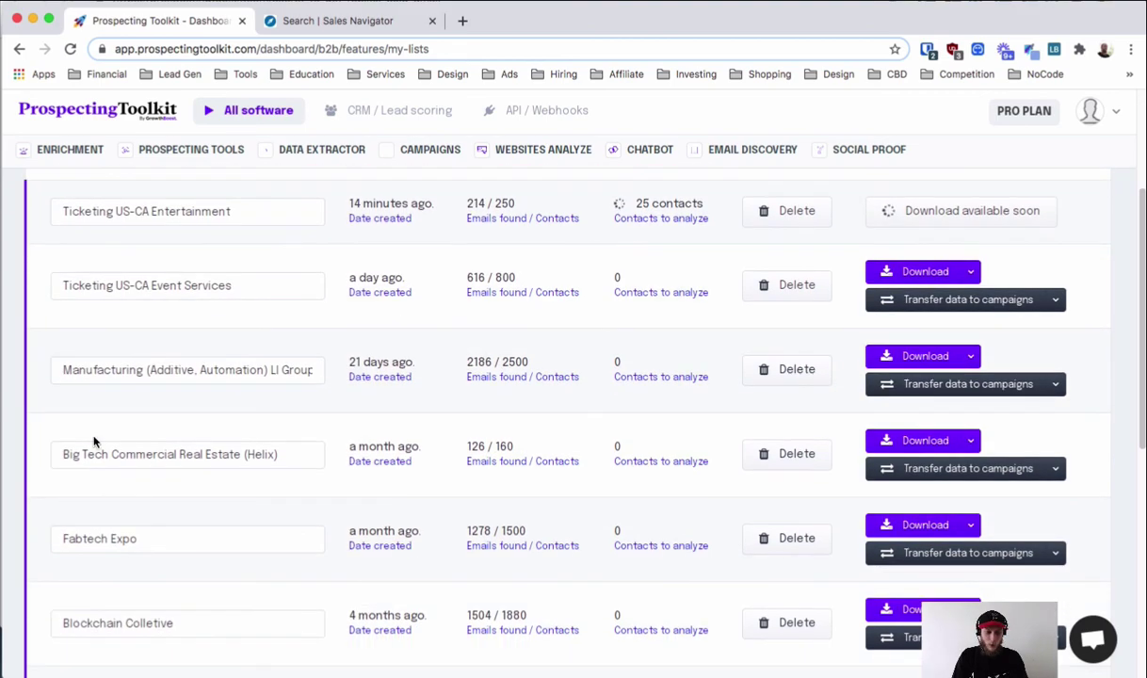
scroll(282, 438, down, 1)
scroll(227, 418, up, 5)
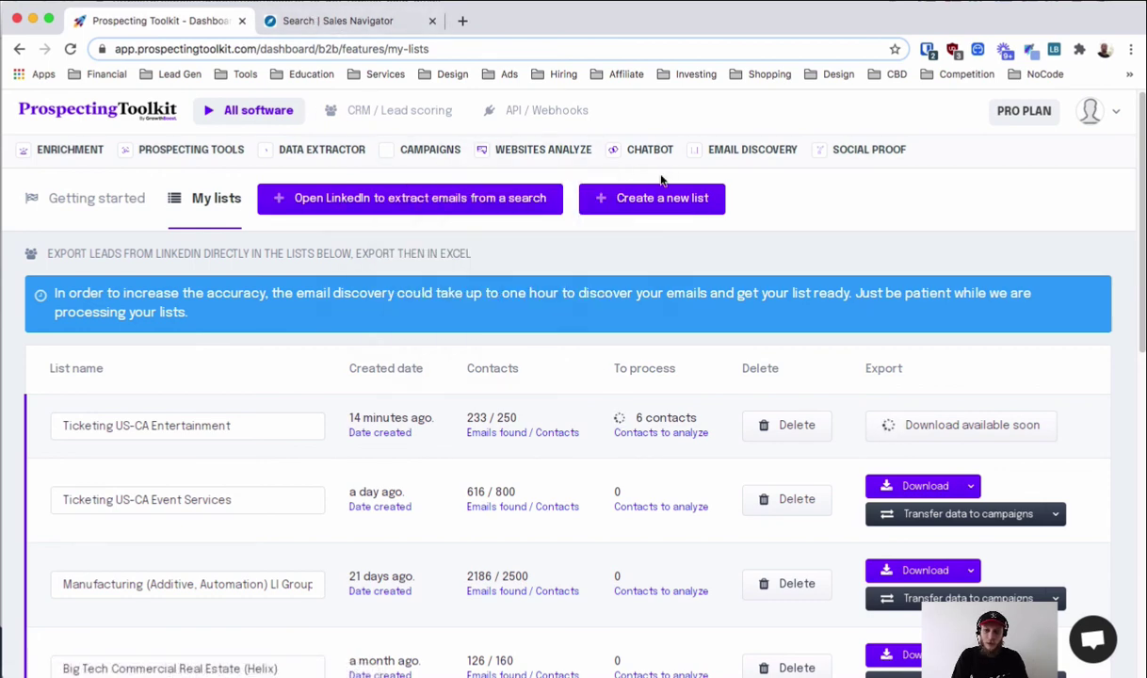
- Switch to the LinkedIn Sales Navigator "ticketing" search and examine its geography, industry, company headcount and seniority filters
click(344, 16)
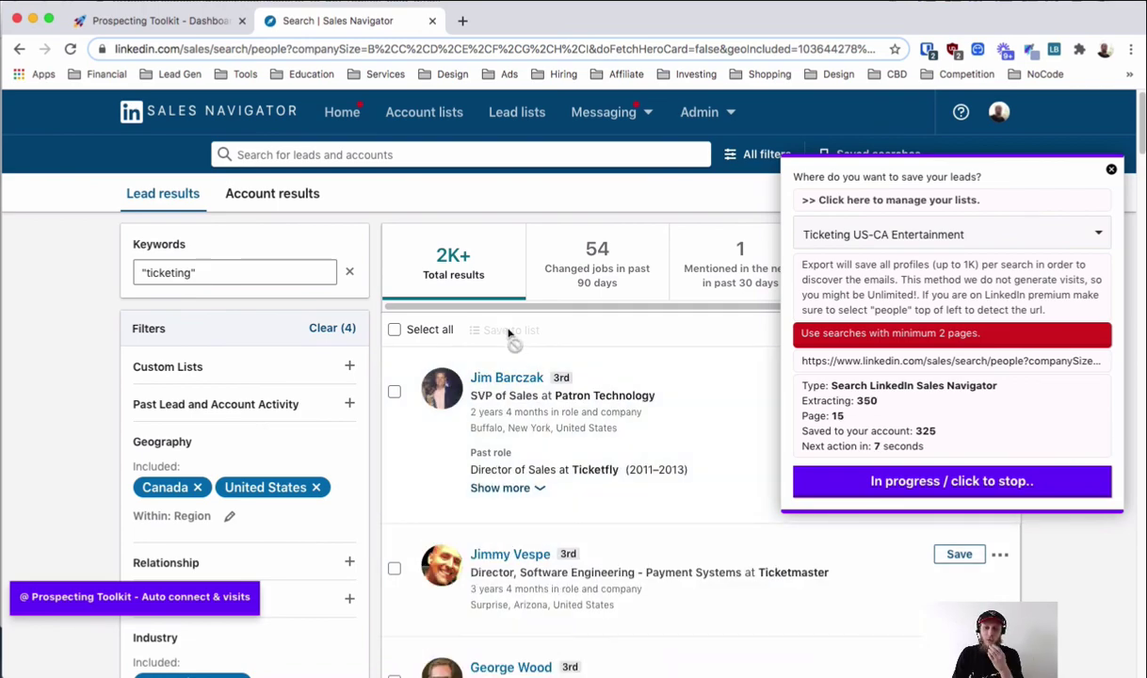
scroll(283, 387, down, 4)
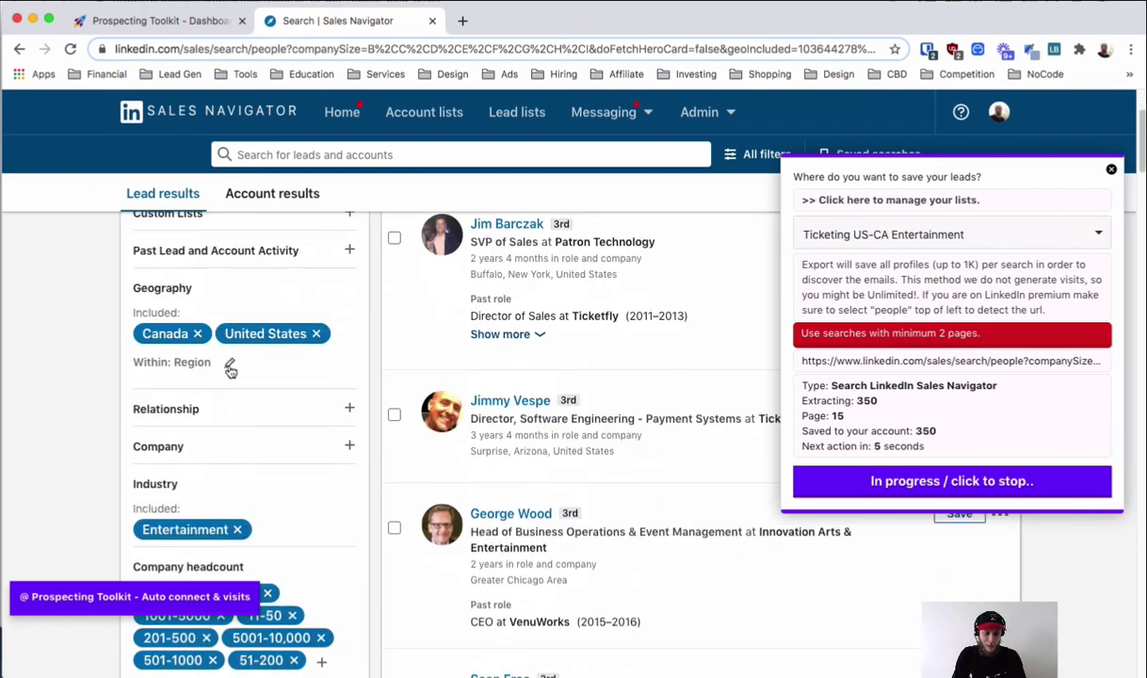
scroll(207, 292, up, 1)
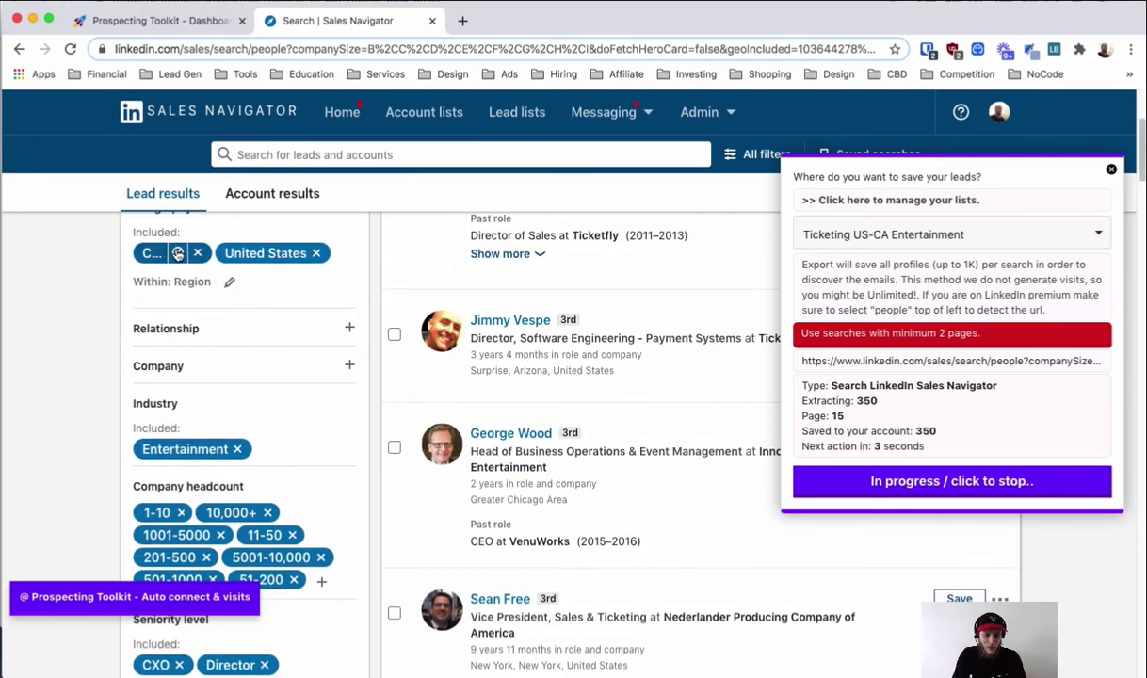
scroll(193, 414, down, 1)
scroll(206, 421, down, 1)
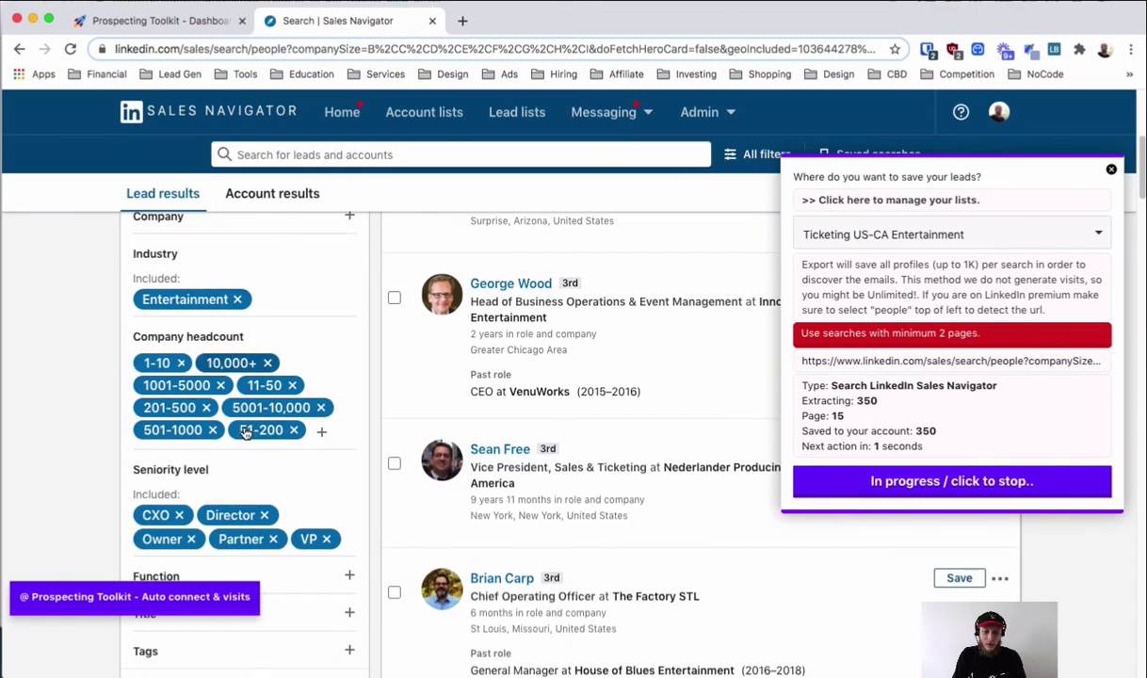
scroll(184, 359, down, 5)
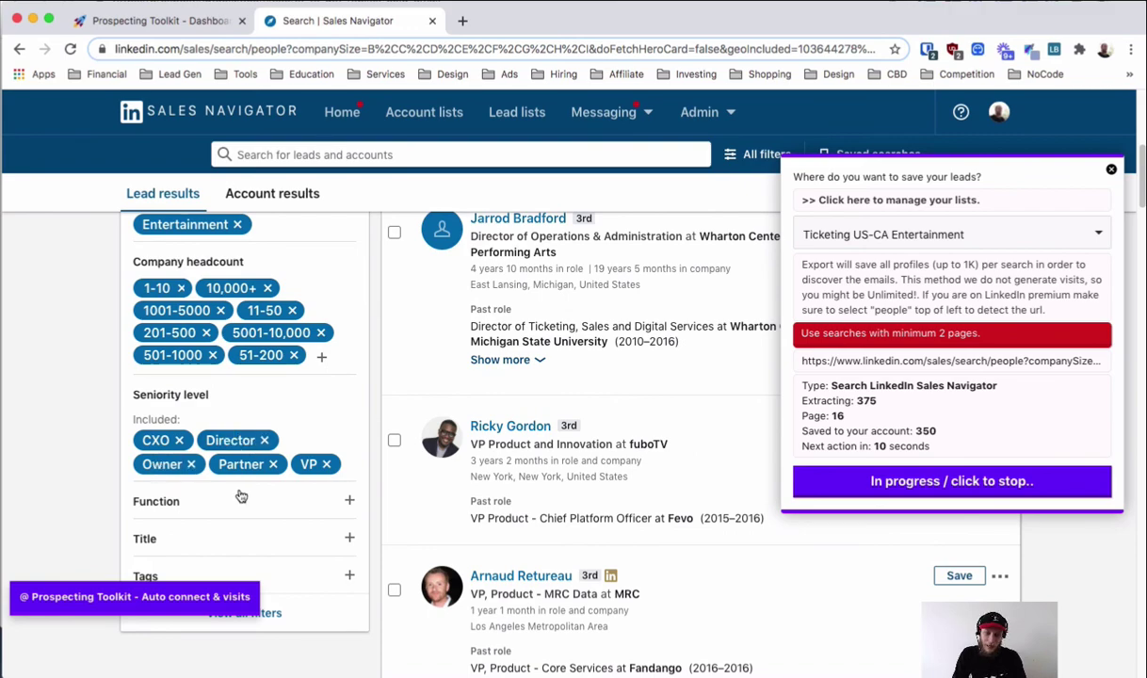
scroll(256, 455, down, 1)
scroll(256, 455, up, 6)
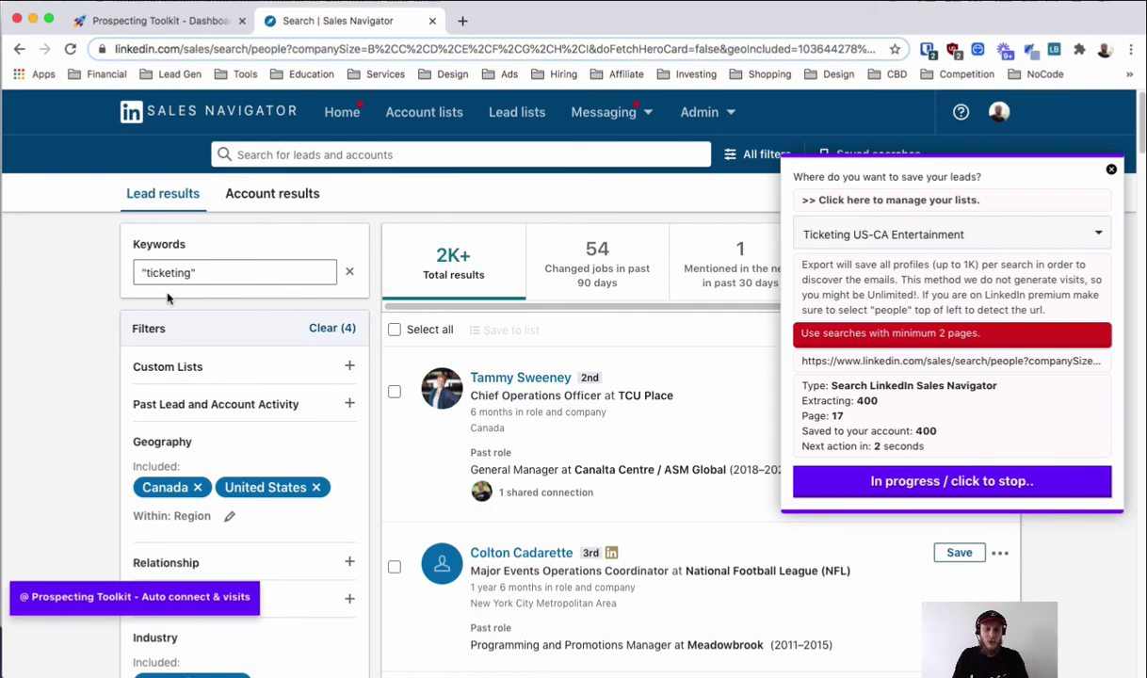
- Check the Ticketing US-CA Entertainment list's progress in ProspectingToolkit and return to the Sales Navigator search
click(158, 26)
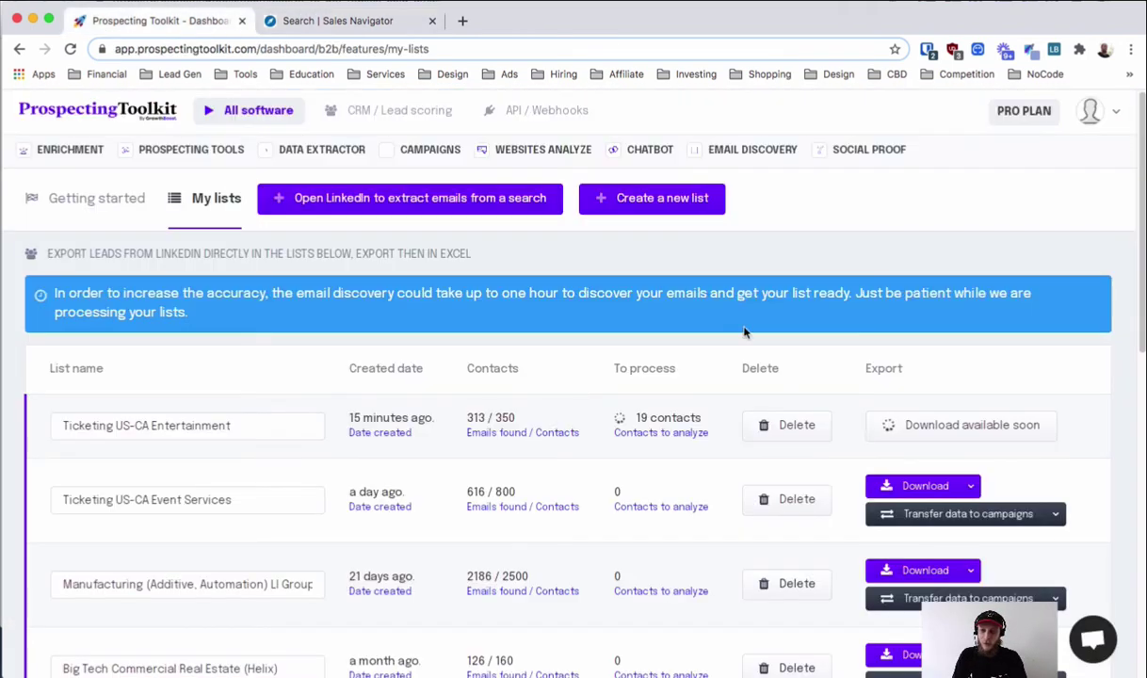
click(341, 27)
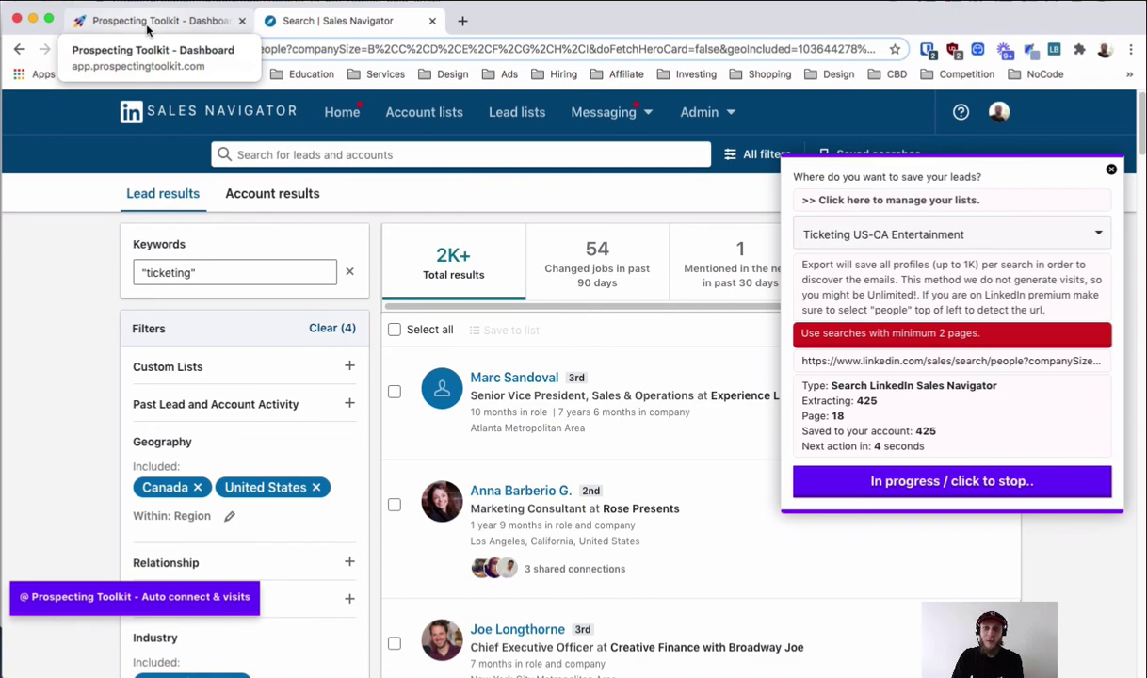
- Go to ProspectingToolkit's page on automating LinkedIn visits and connection requests and read its three setup steps
click(138, 22)
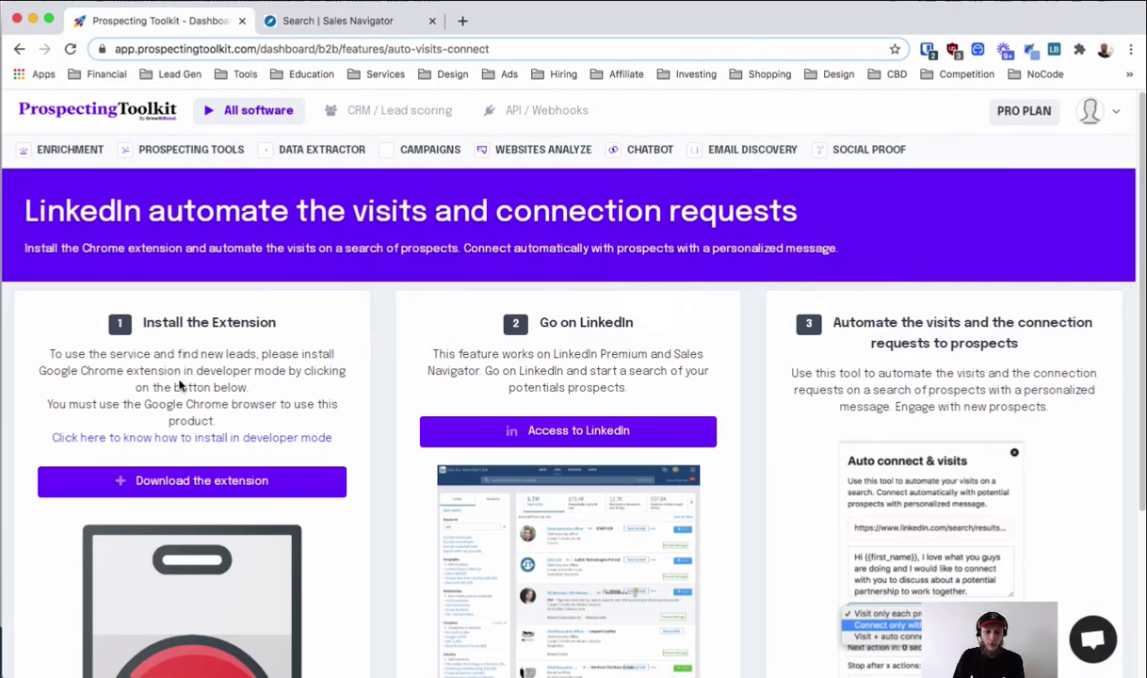
drag(42, 207, 699, 207)
click(396, 238)
scroll(395, 238, down, 3)
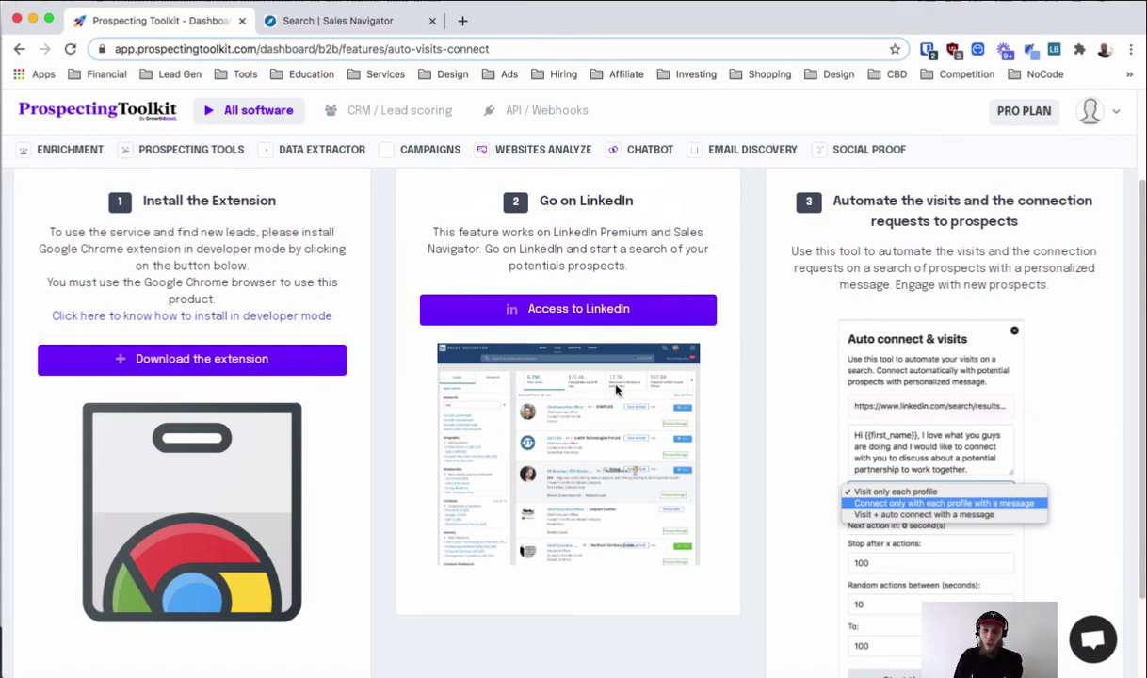
- Open the Auto connect & Visits tool on the Sales Navigator search, review its message template, and choose "Visit only each profile"
click(315, 23)
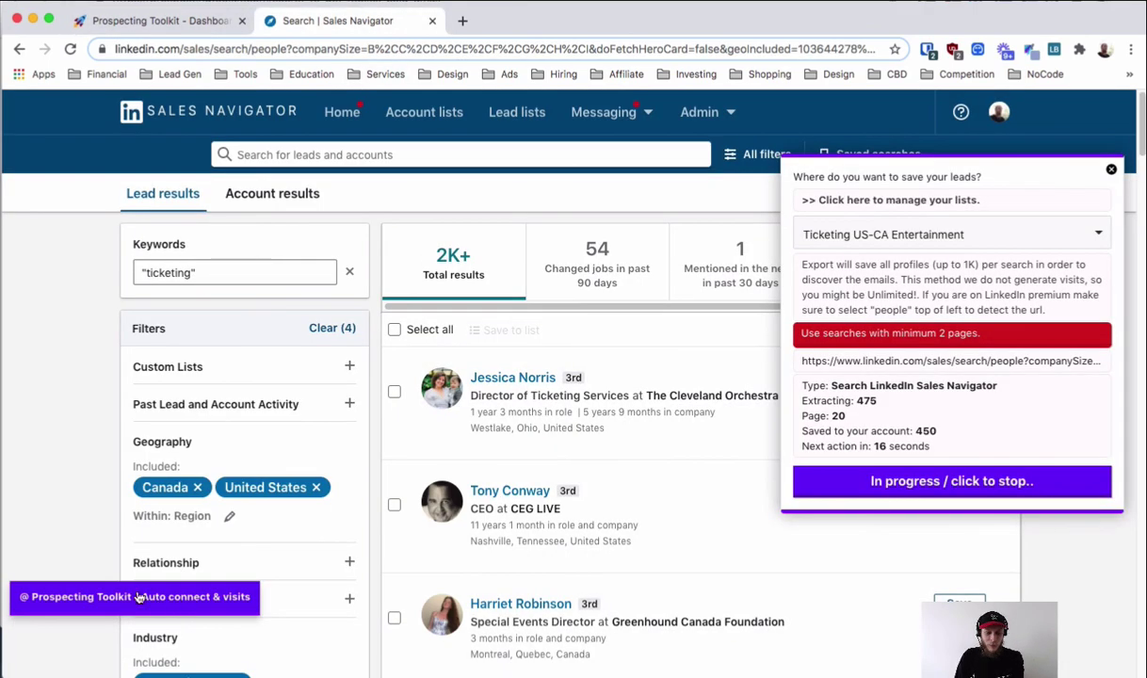
click(156, 597)
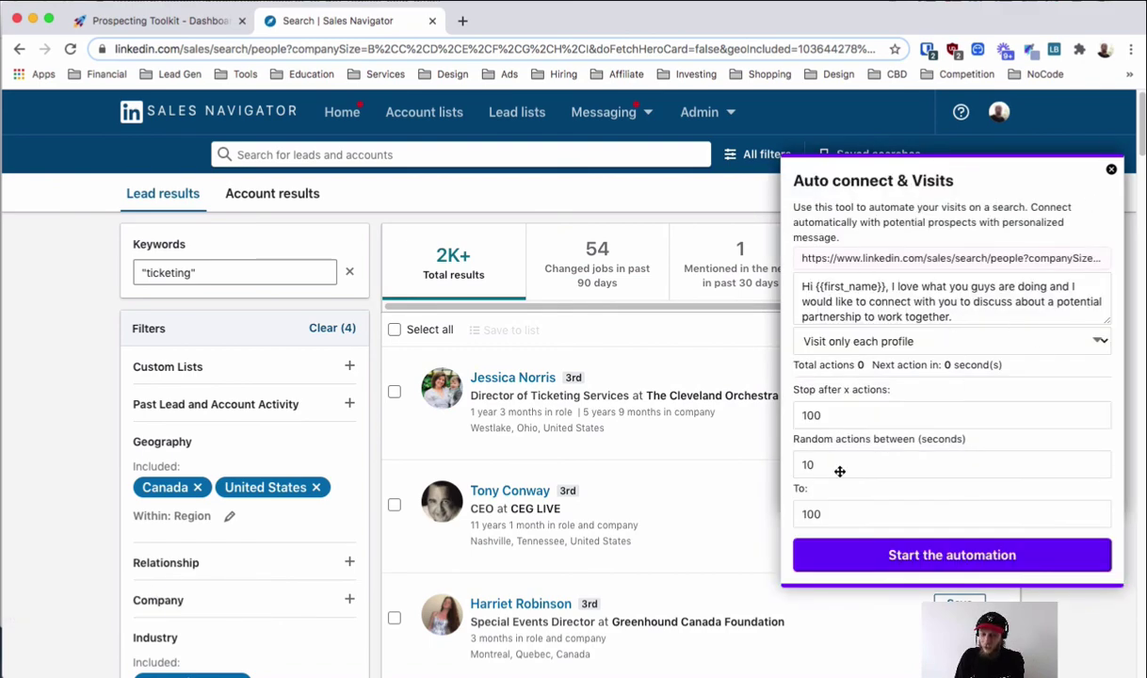
scroll(957, 304, down, 1)
drag(883, 301, 812, 292)
click(931, 314)
drag(989, 318, 804, 281)
click(912, 301)
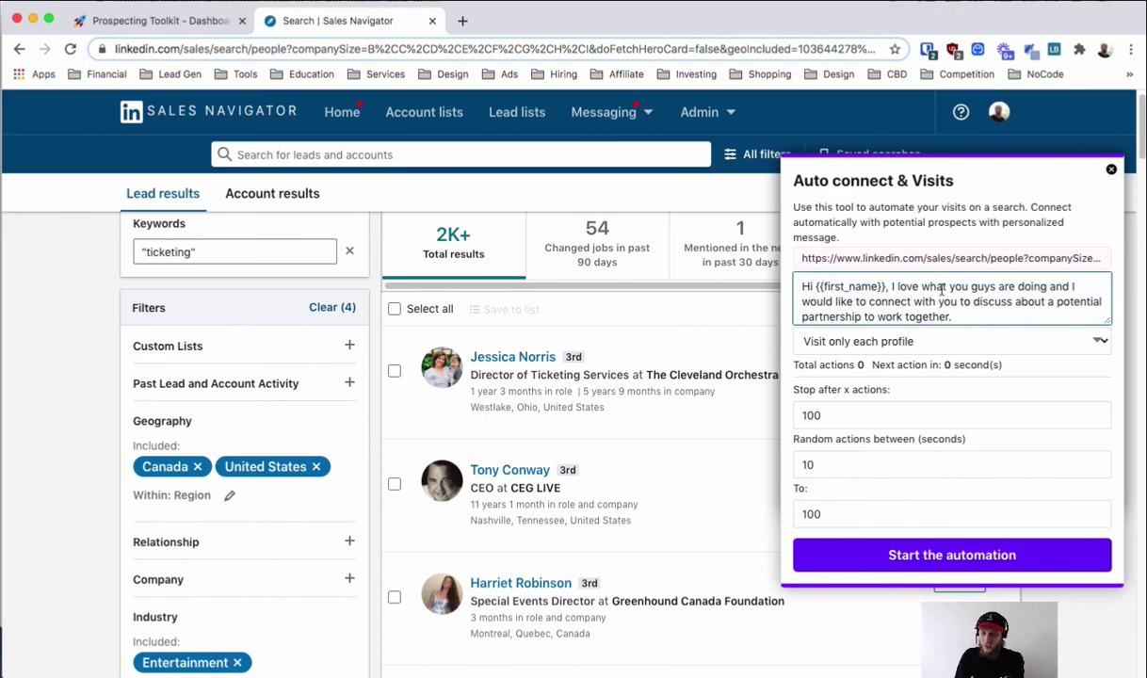
click(950, 345)
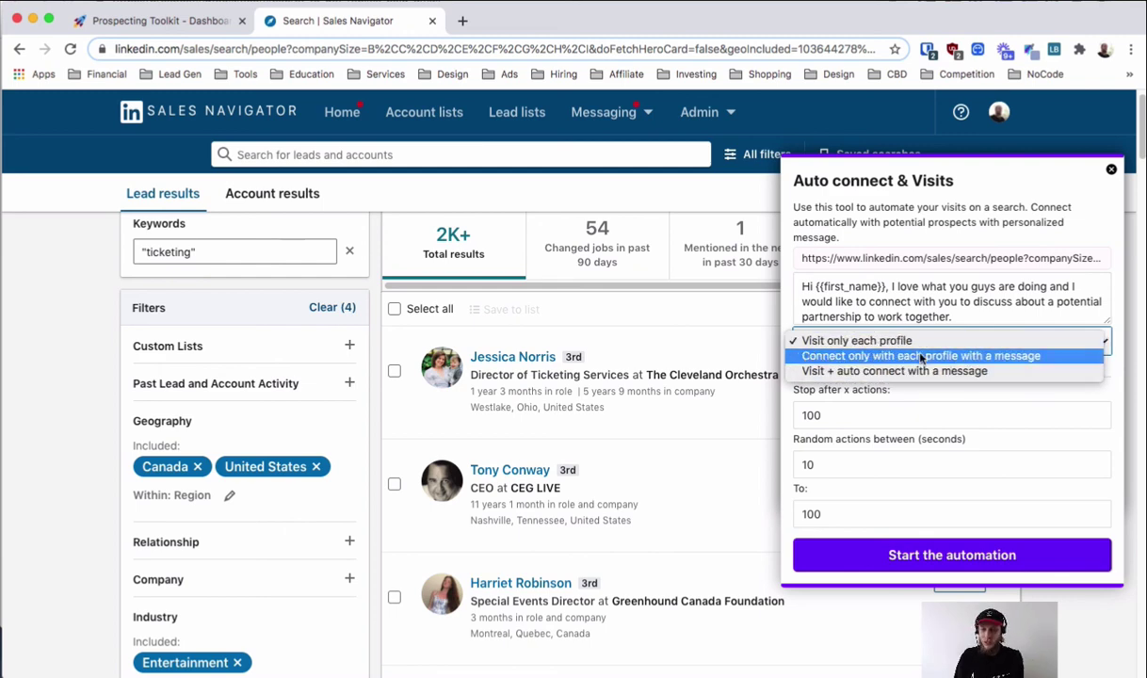
click(855, 340)
- Review the automation's action limit and set the random delay between actions to 40 to 350 seconds
double_click(884, 415)
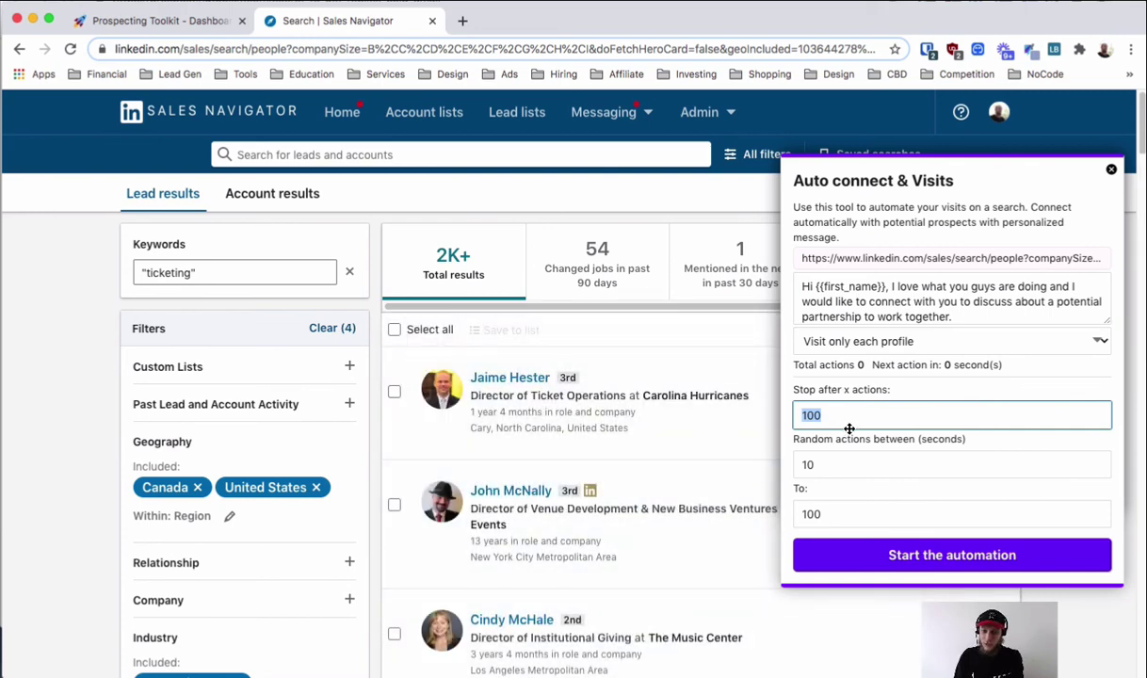
double_click(816, 465)
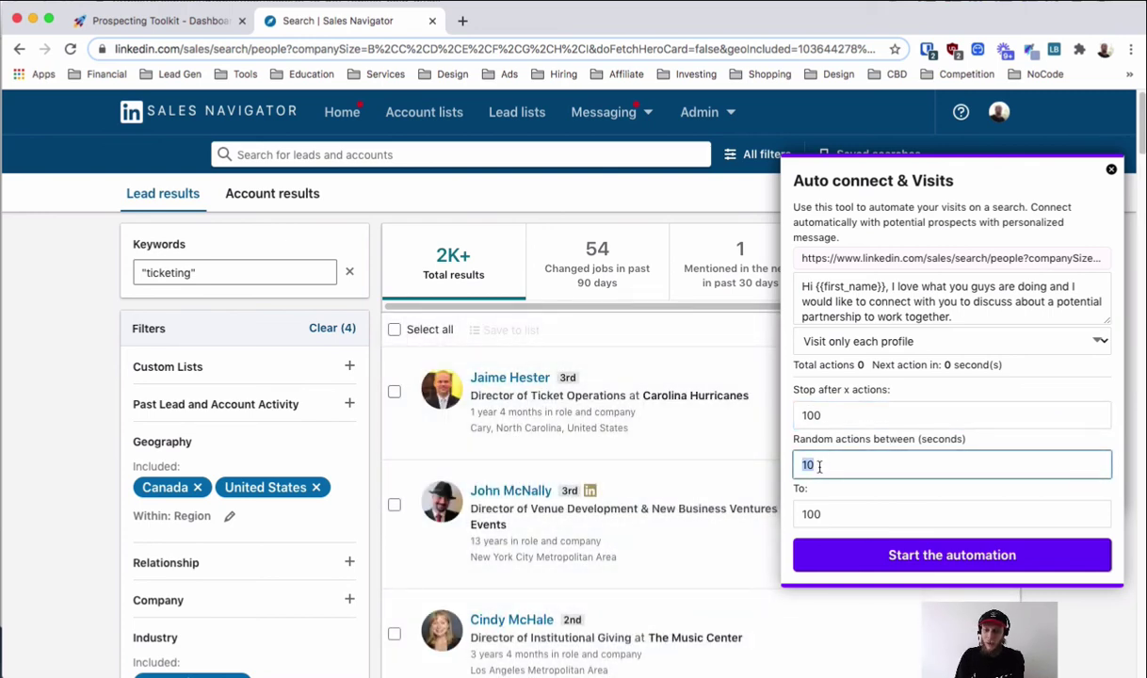
double_click(850, 516)
double_click(825, 464)
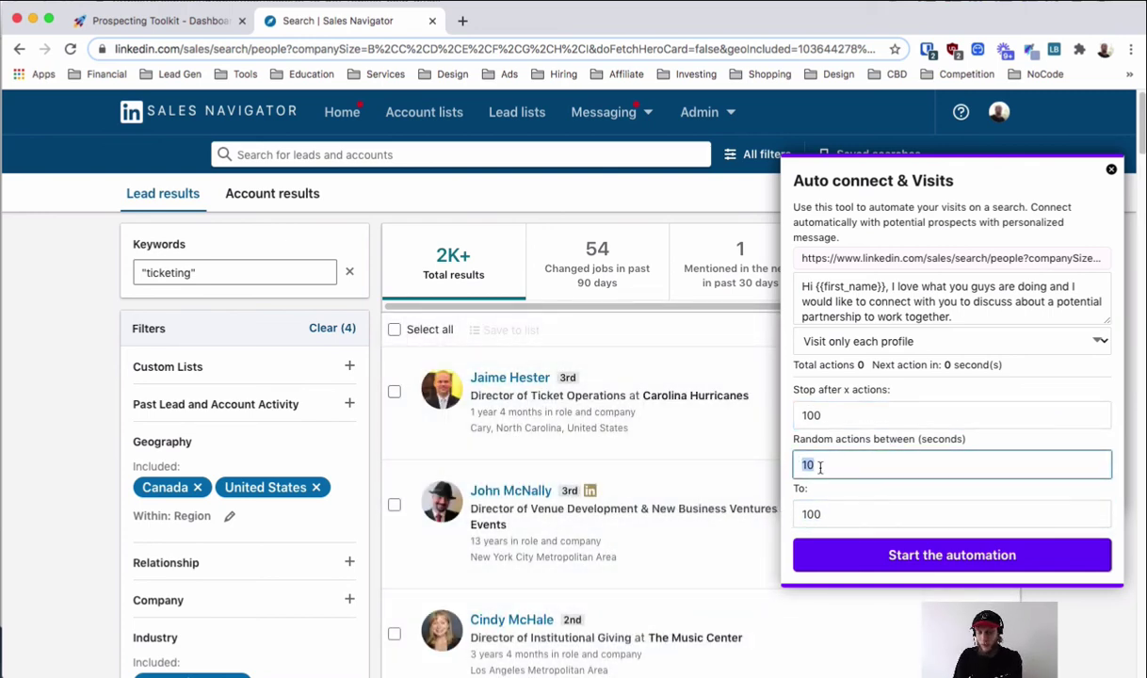
text(40)
double_click(845, 514)
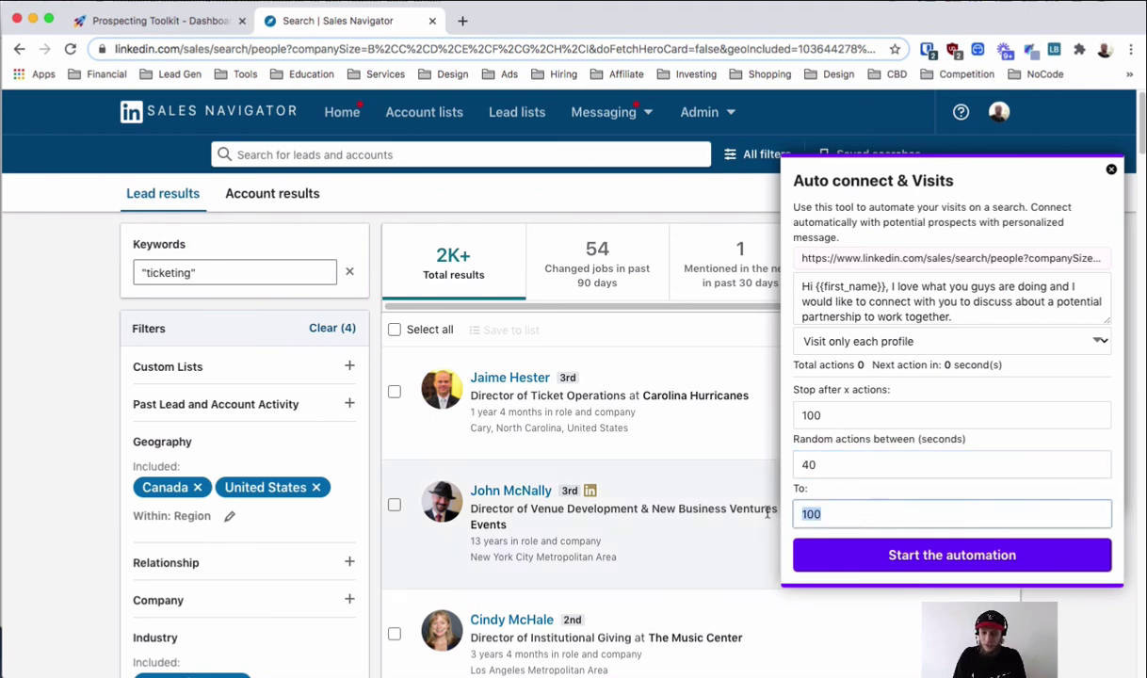
text(35-)
key(BackSpace)
text(0)
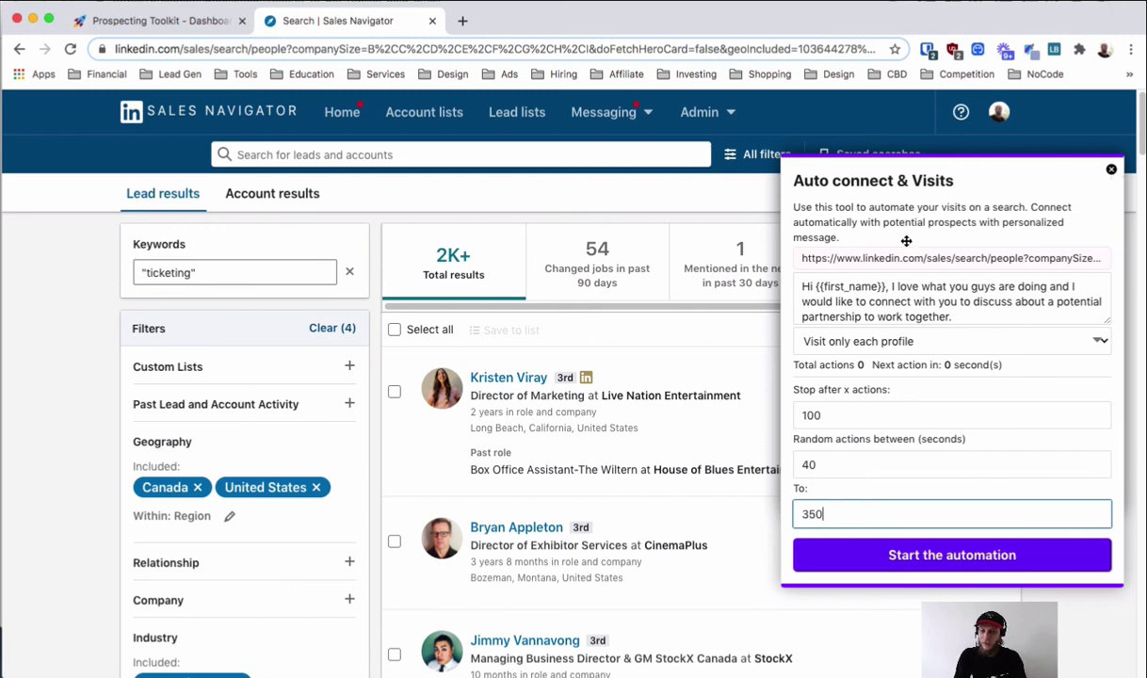
drag(888, 289, 815, 288)
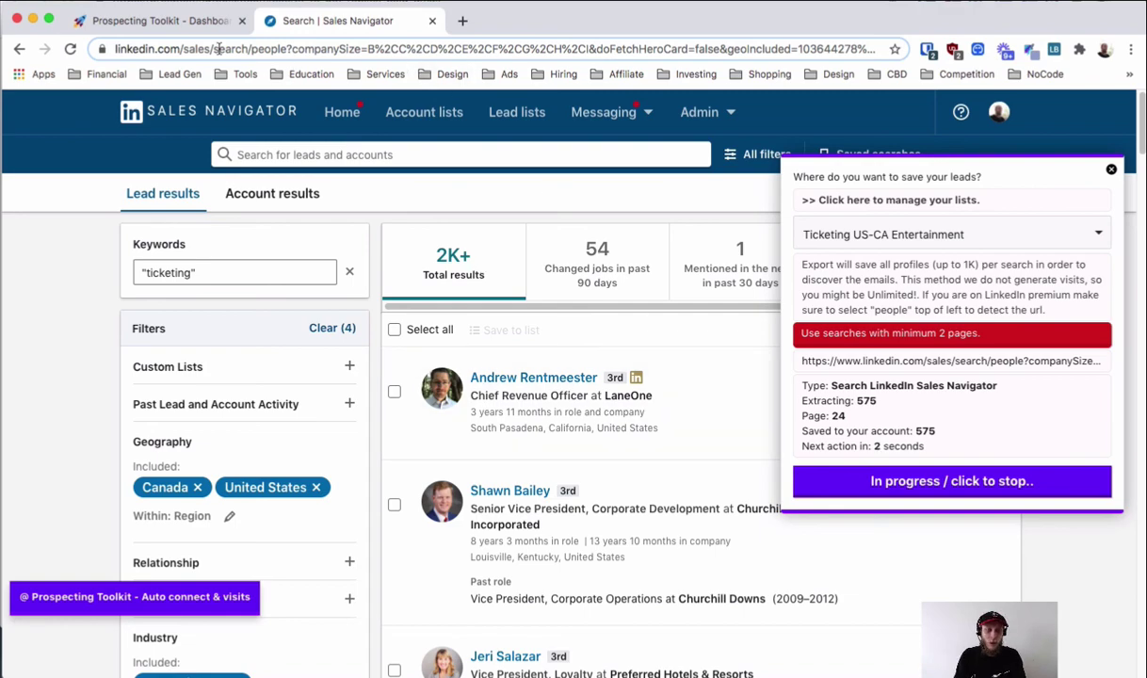
- Switch to ProspectingToolkit's Prefill messages page and open the form for a new message
click(179, 20)
scroll(416, 296, up, 2)
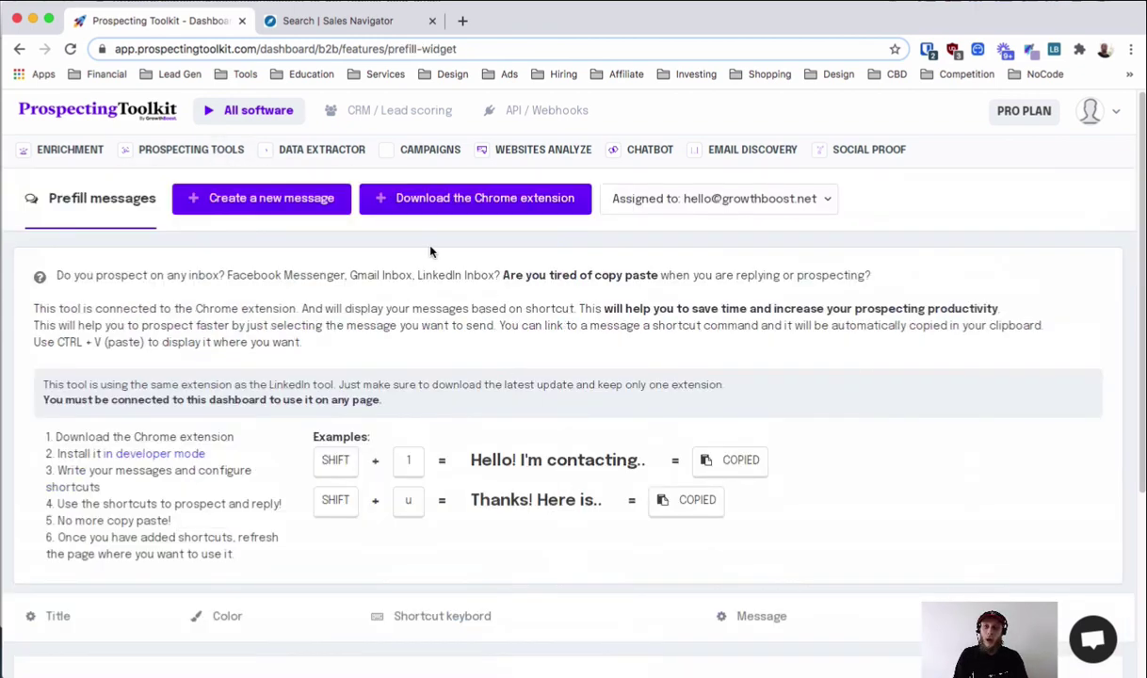
click(226, 194)
click(542, 397)
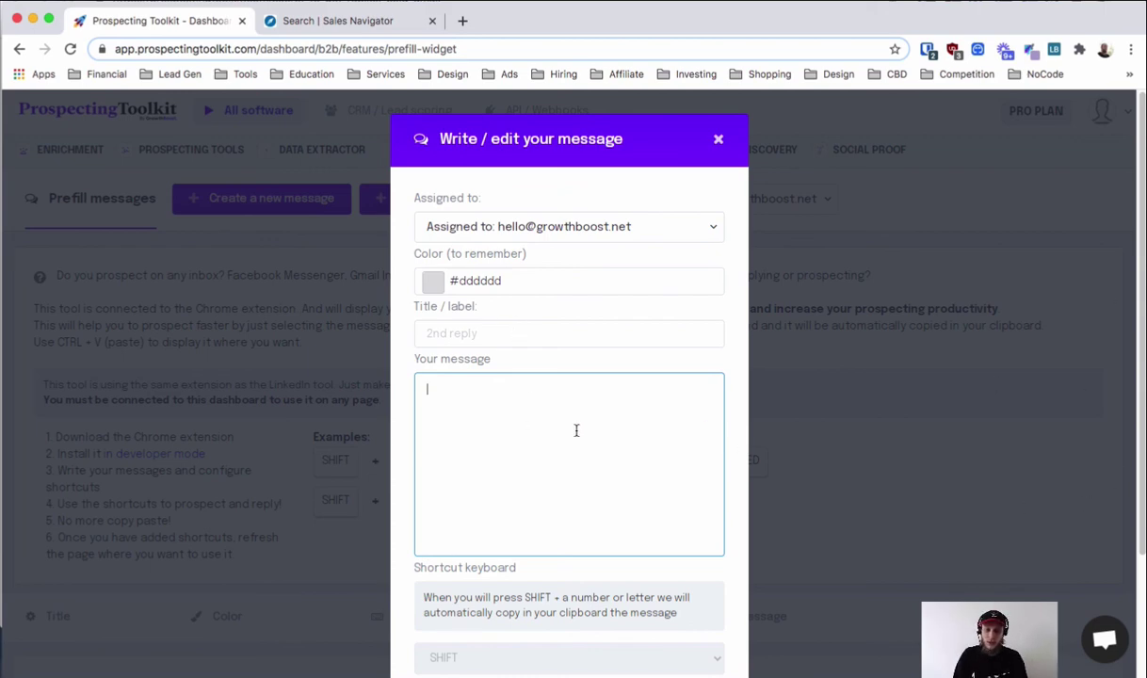
- Examine the new message form's title, message and keyboard shortcut fields, and close it without saving
click(542, 332)
scroll(424, 310, down, 1)
click(470, 331)
scroll(512, 285, down, 1)
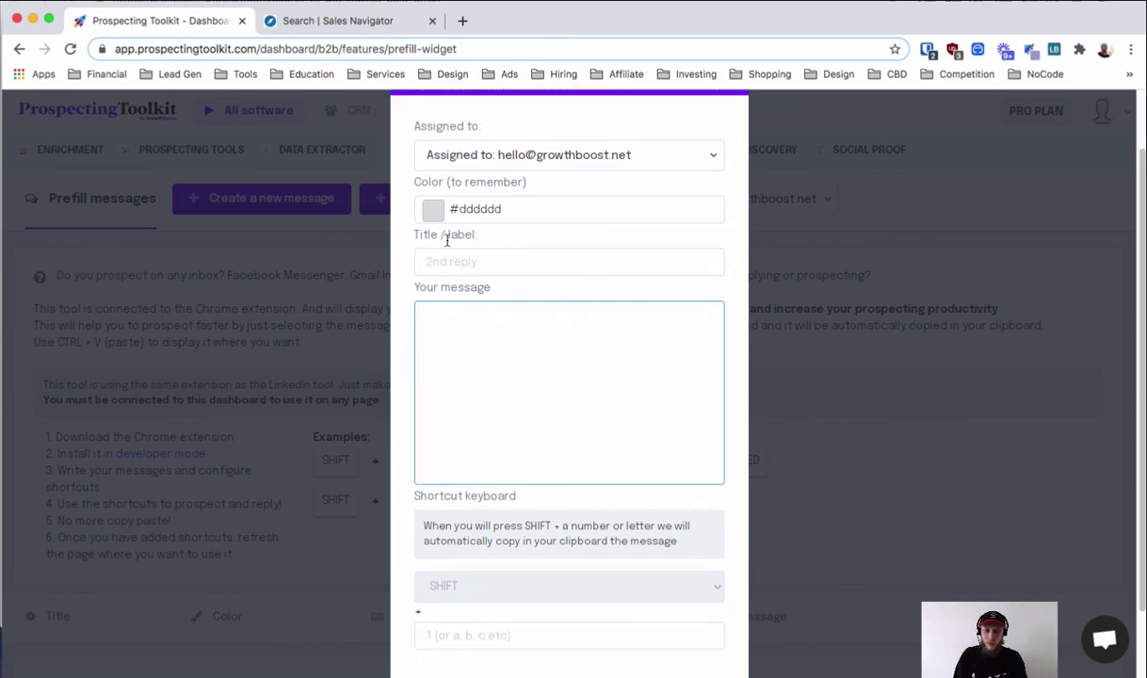
scroll(515, 372, down, 2)
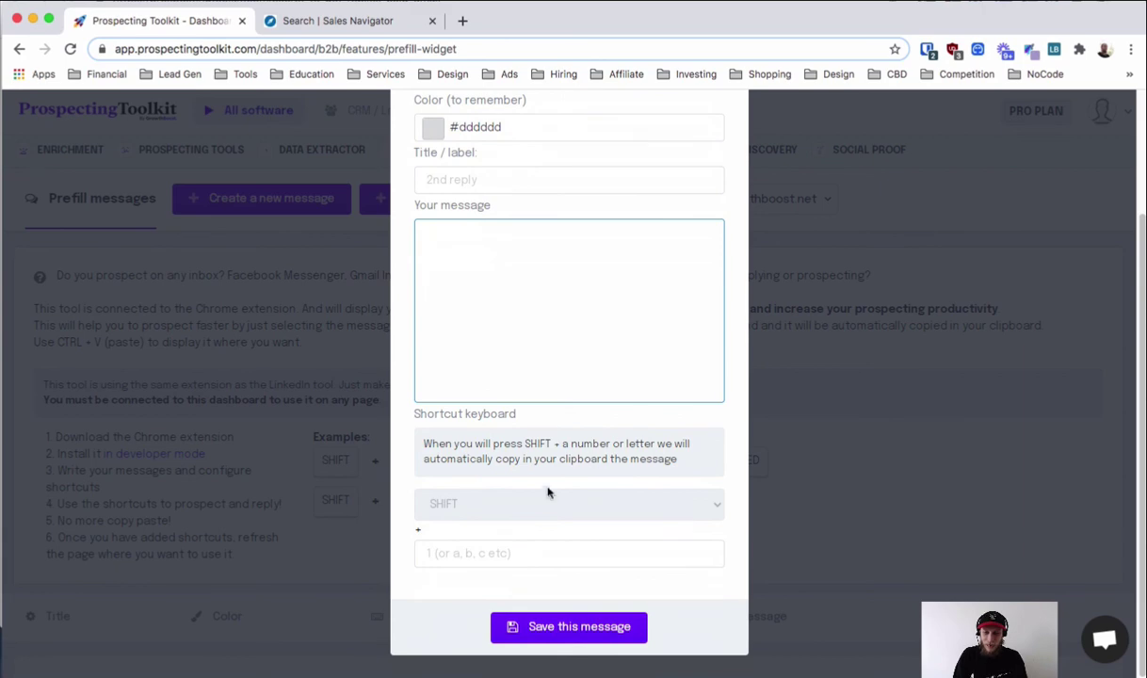
click(532, 551)
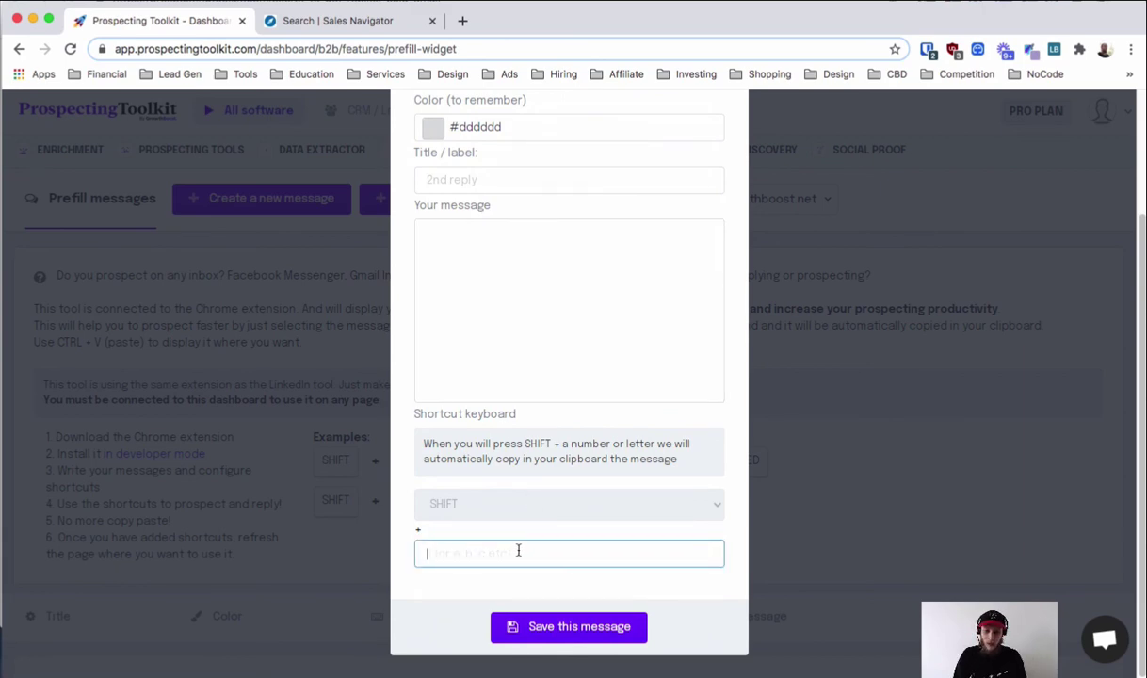
scroll(551, 604, up, 1)
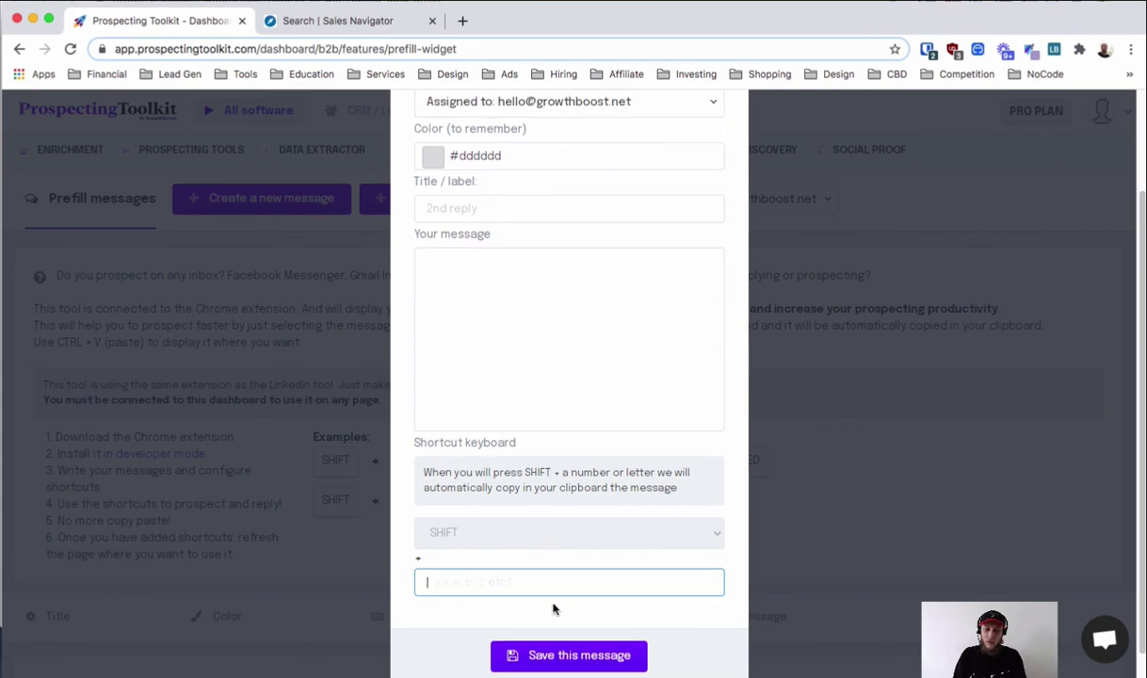
scroll(554, 610, up, 3)
click(719, 142)
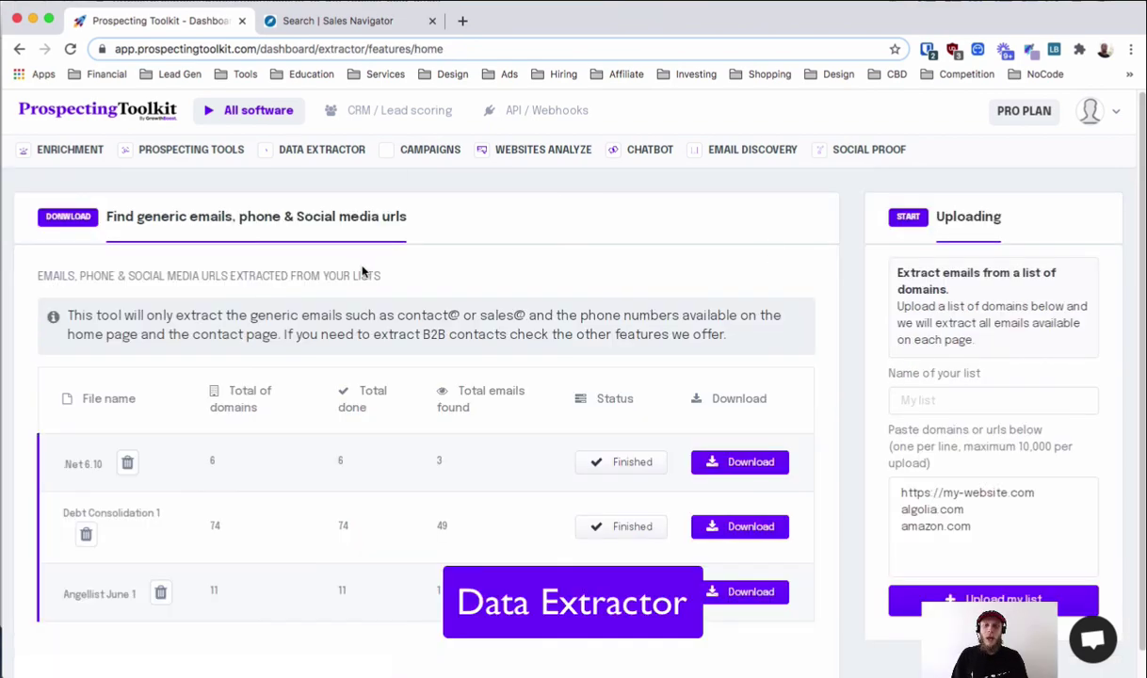
- Open the Find emails on websites data extractor and read its description, processed lists and domain upload form
mouse_move(306, 150)
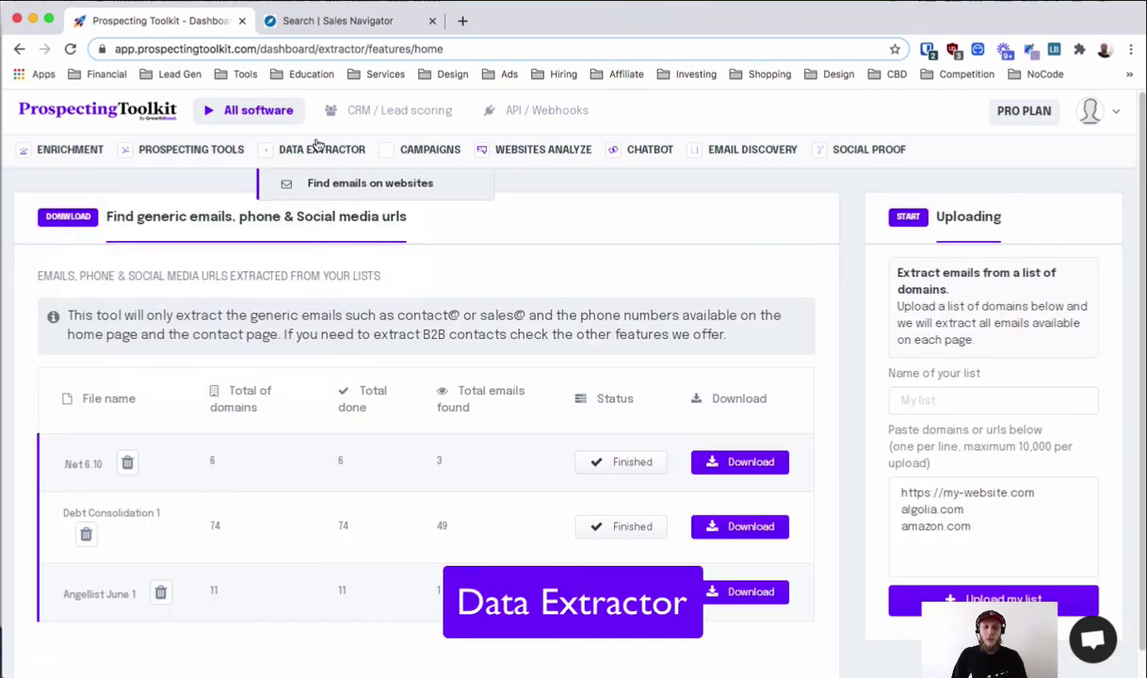
click(358, 184)
drag(217, 315, 370, 325)
click(643, 345)
click(370, 326)
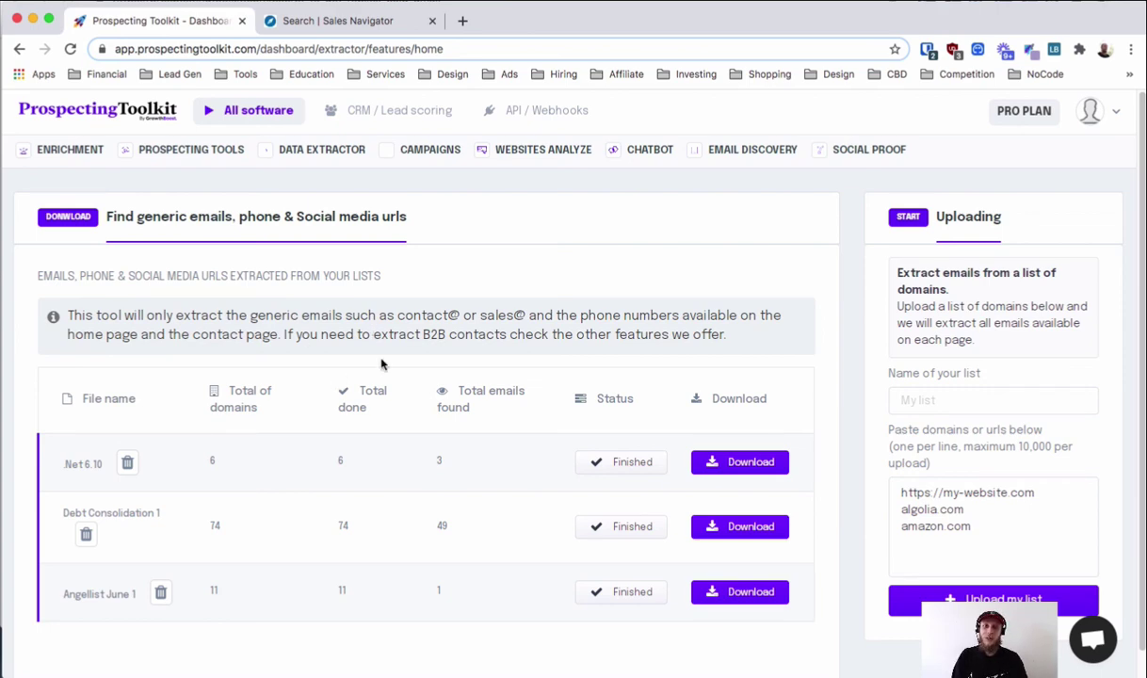
scroll(397, 343, down, 1)
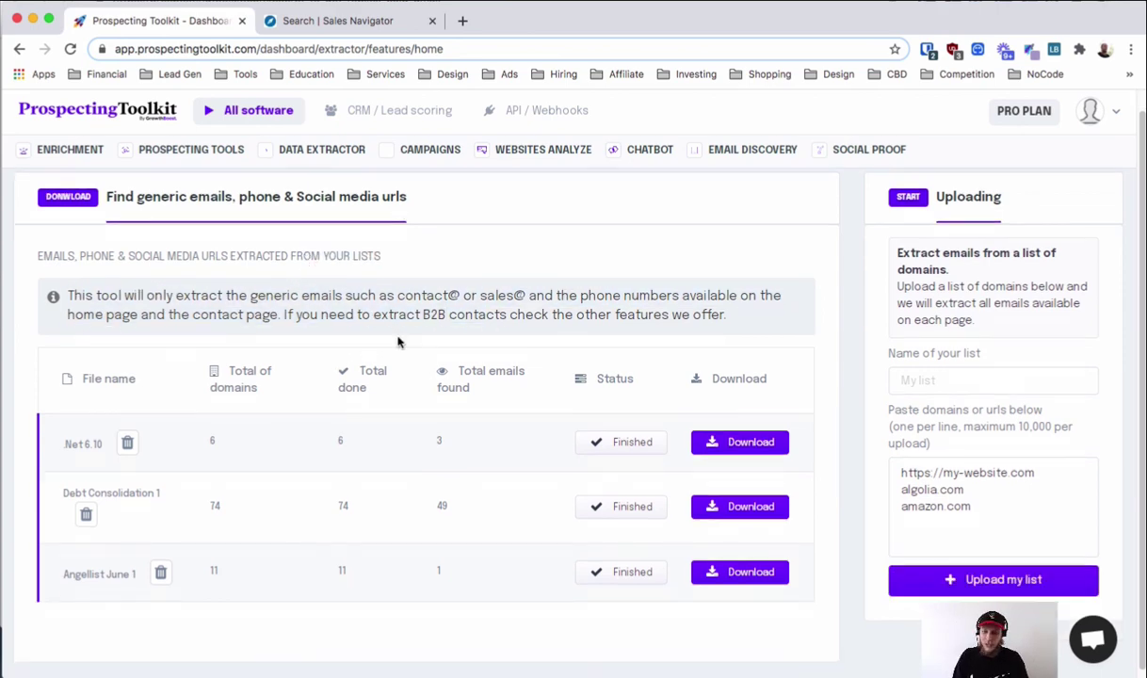
- Examine the extractor's list name and domain fields, upload limit, and the note on which contact details it extracts
click(1031, 493)
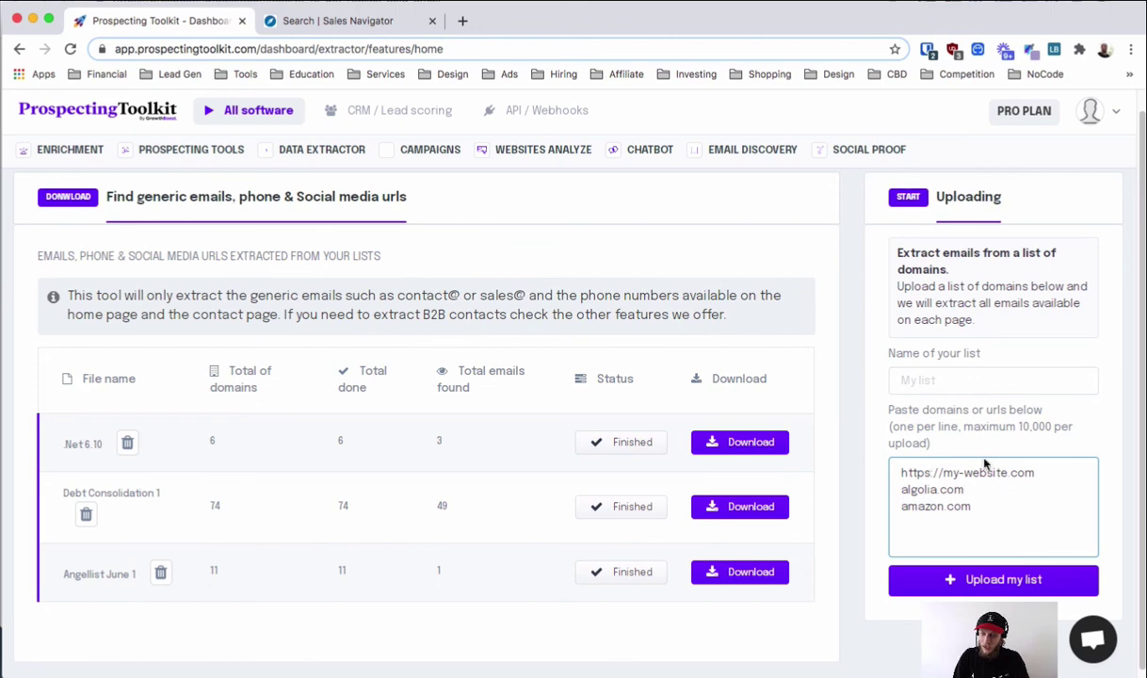
key(super+a)
click(1035, 433)
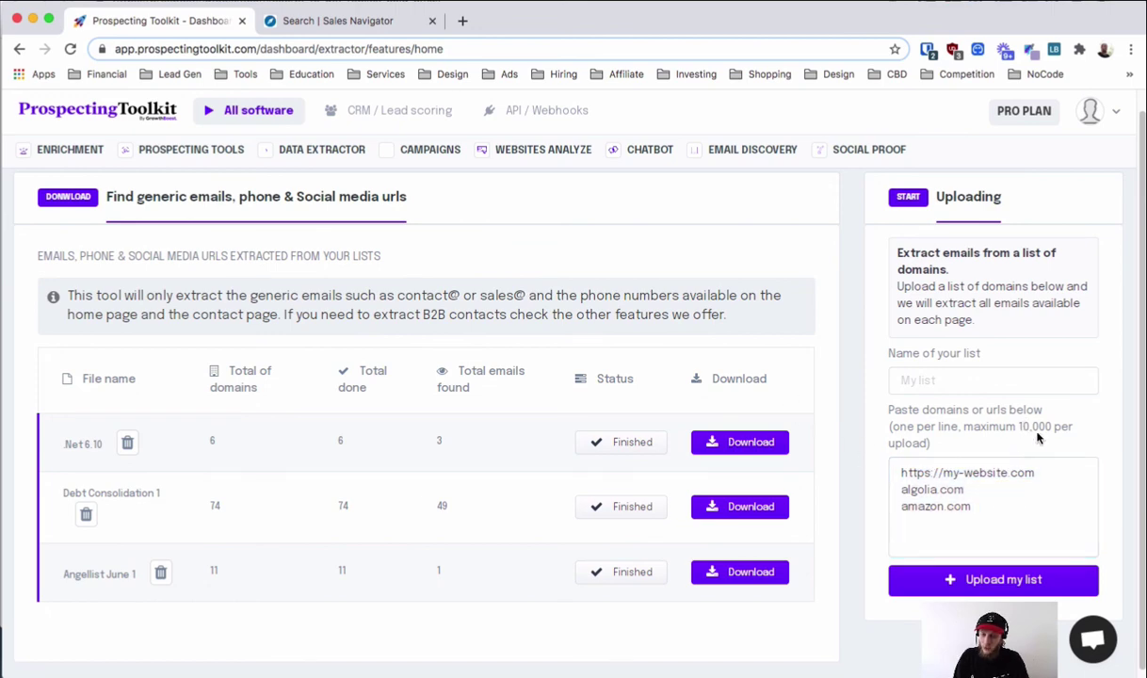
drag(1008, 425, 1015, 439)
click(1004, 426)
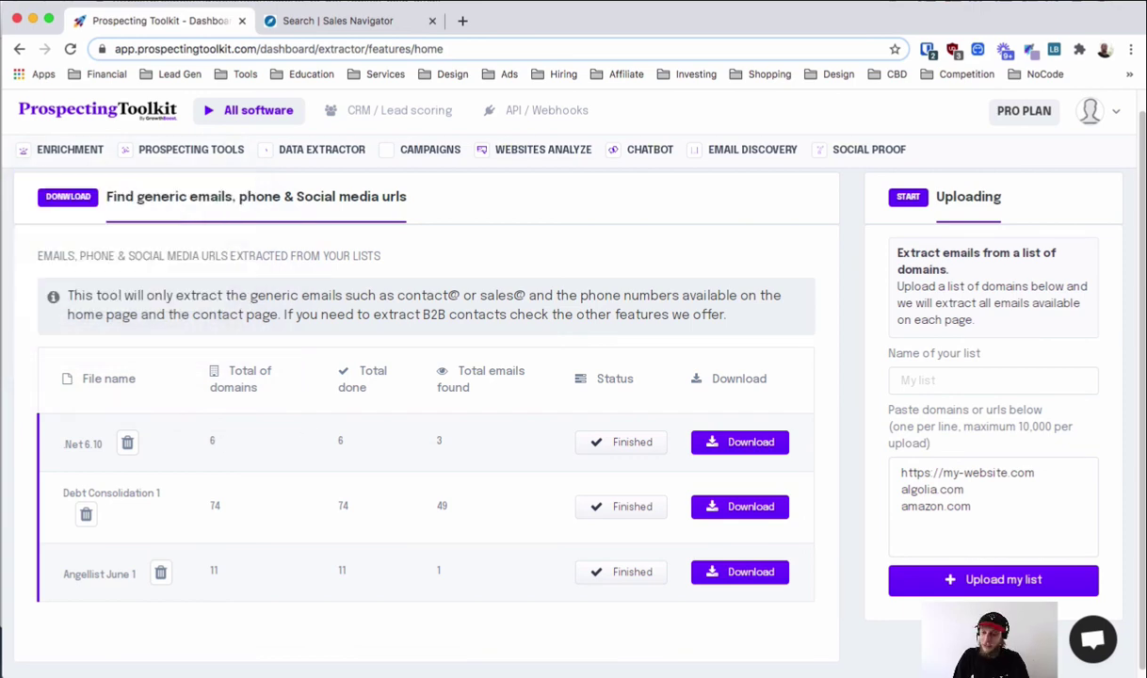
triple_click(972, 541)
click(949, 510)
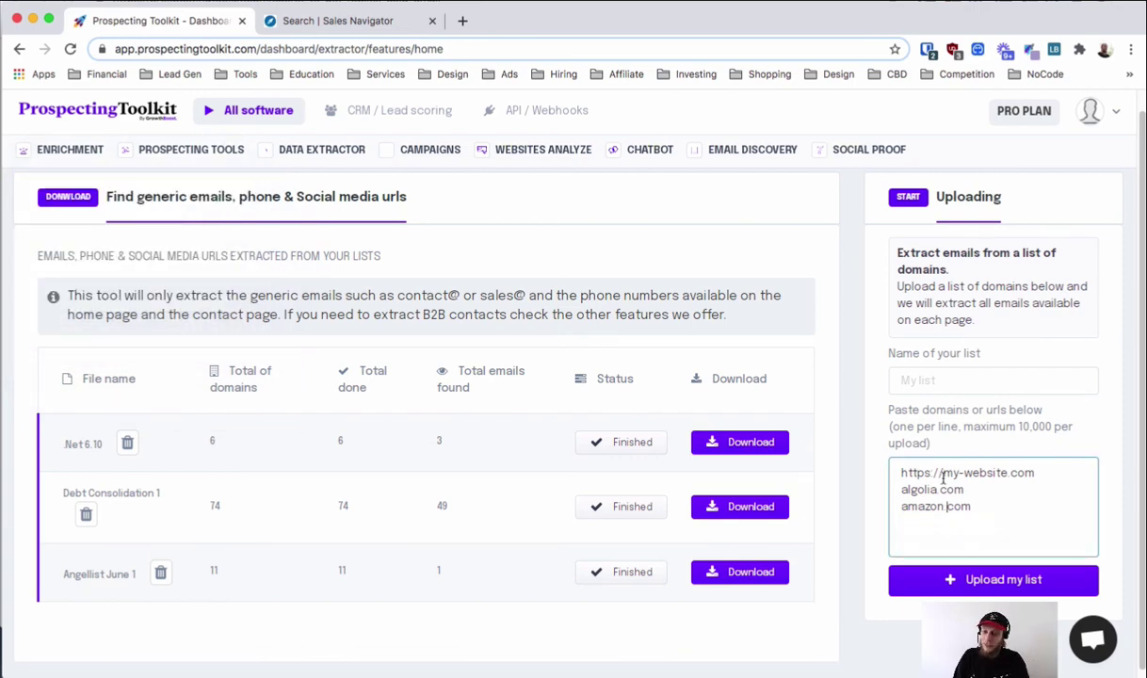
scroll(711, 426, down, 1)
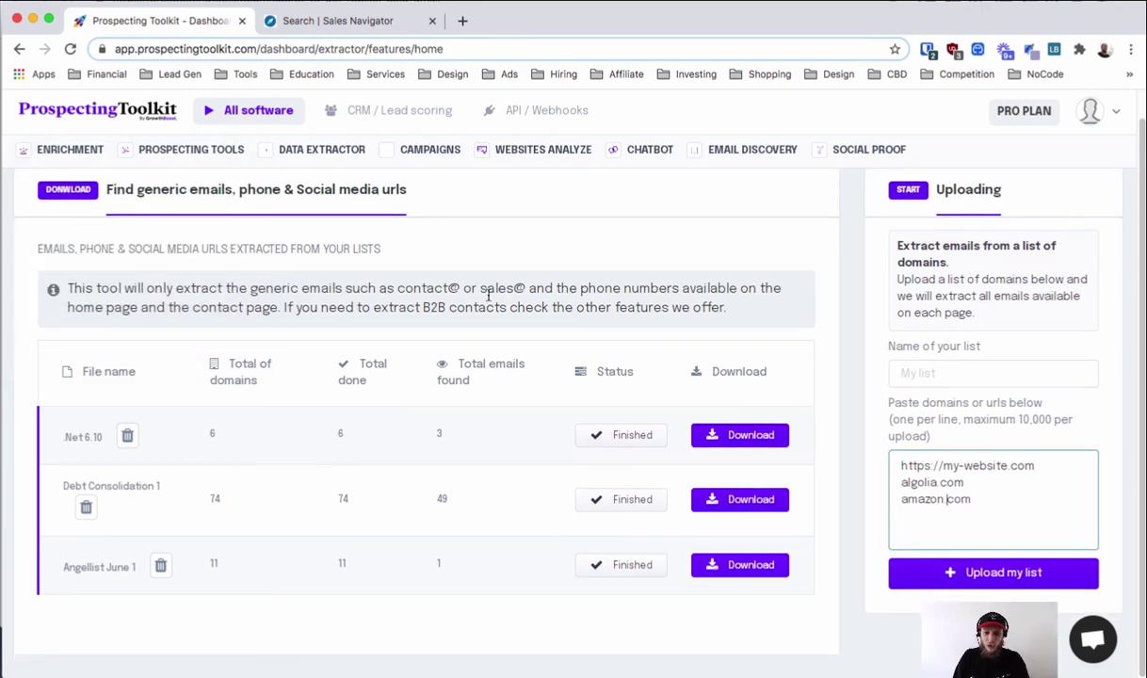
drag(67, 288, 475, 308)
- Open the Campaigns page and review the statistics and schedule of the PT - FabTech campaign
click(450, 153)
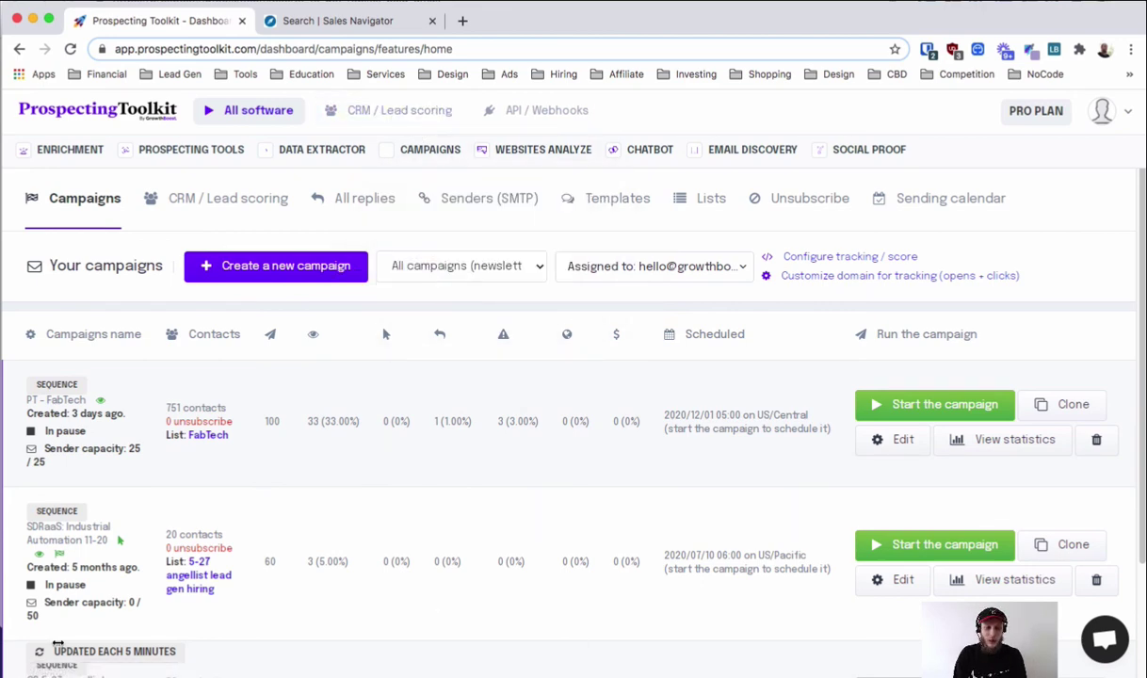
mouse_move(439, 160)
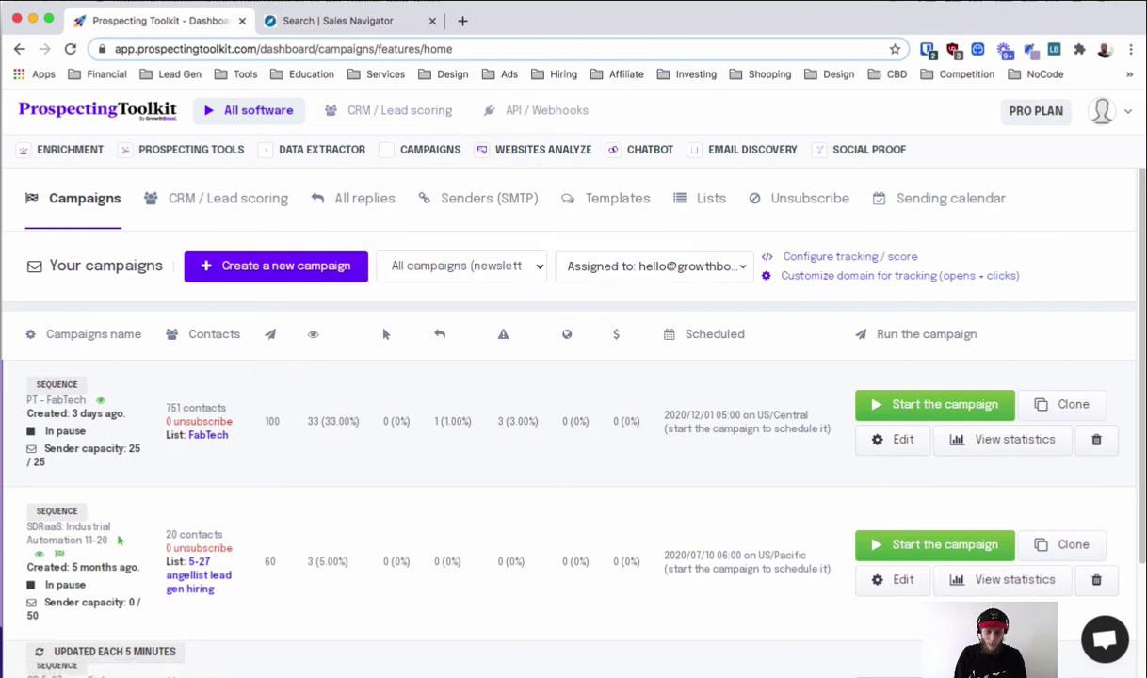
drag(307, 421, 720, 423)
click(353, 428)
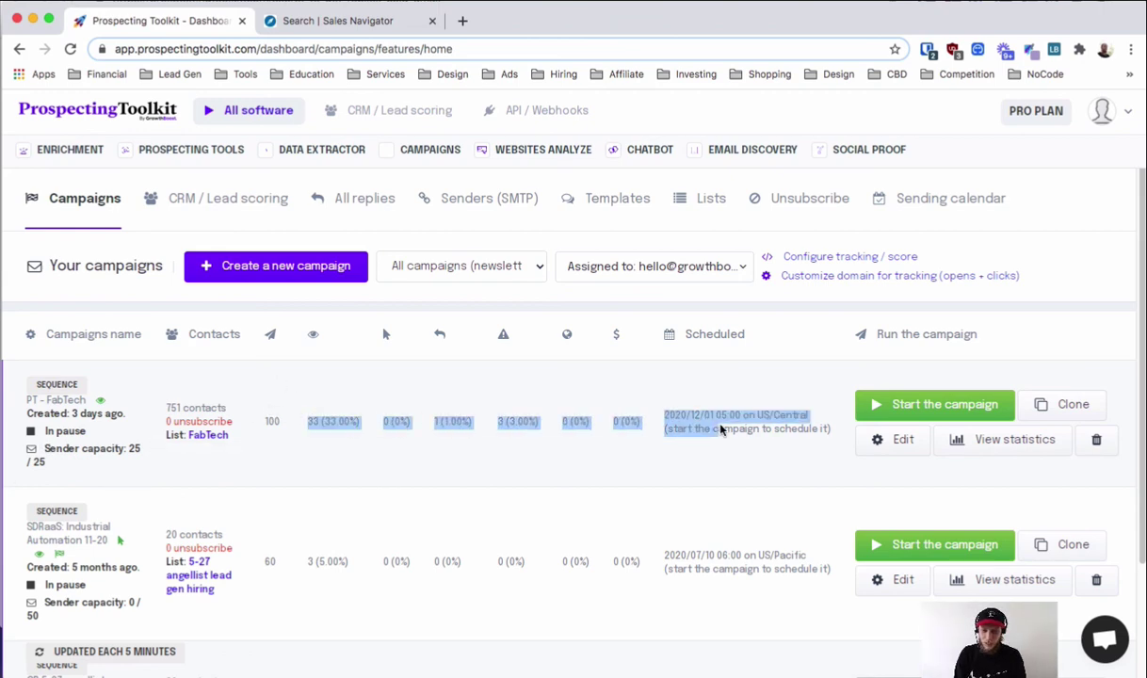
click(720, 423)
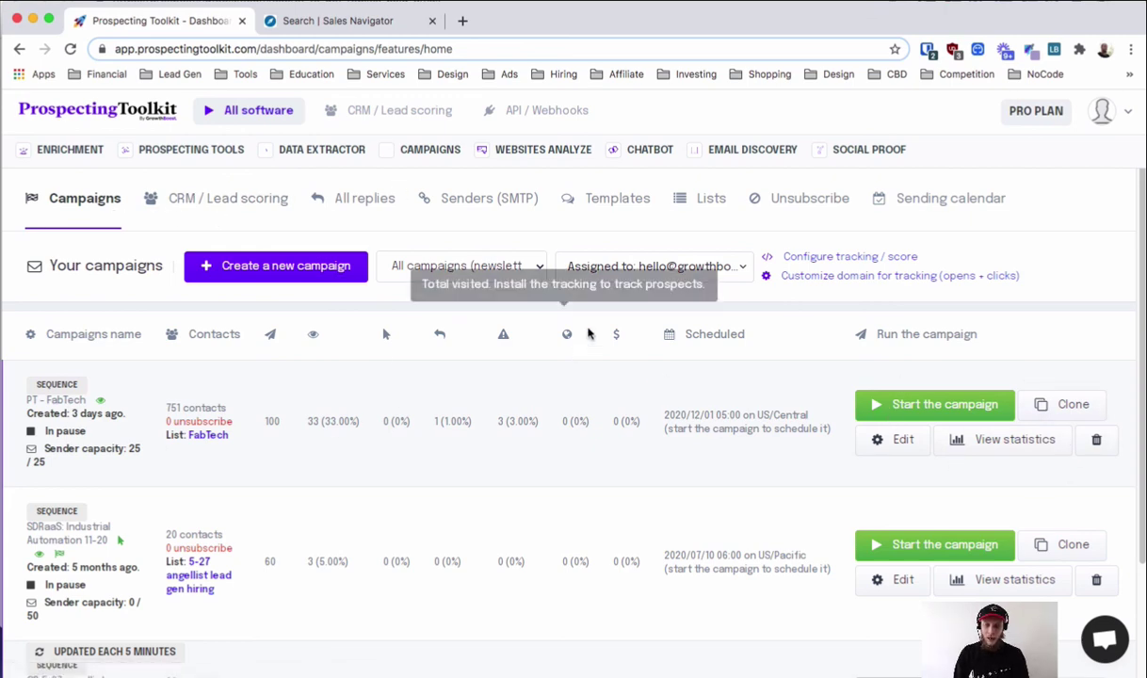
- Open the custom domain tracking settings, examine the domain field, activation option and A record instructions, and close them without saving
click(881, 276)
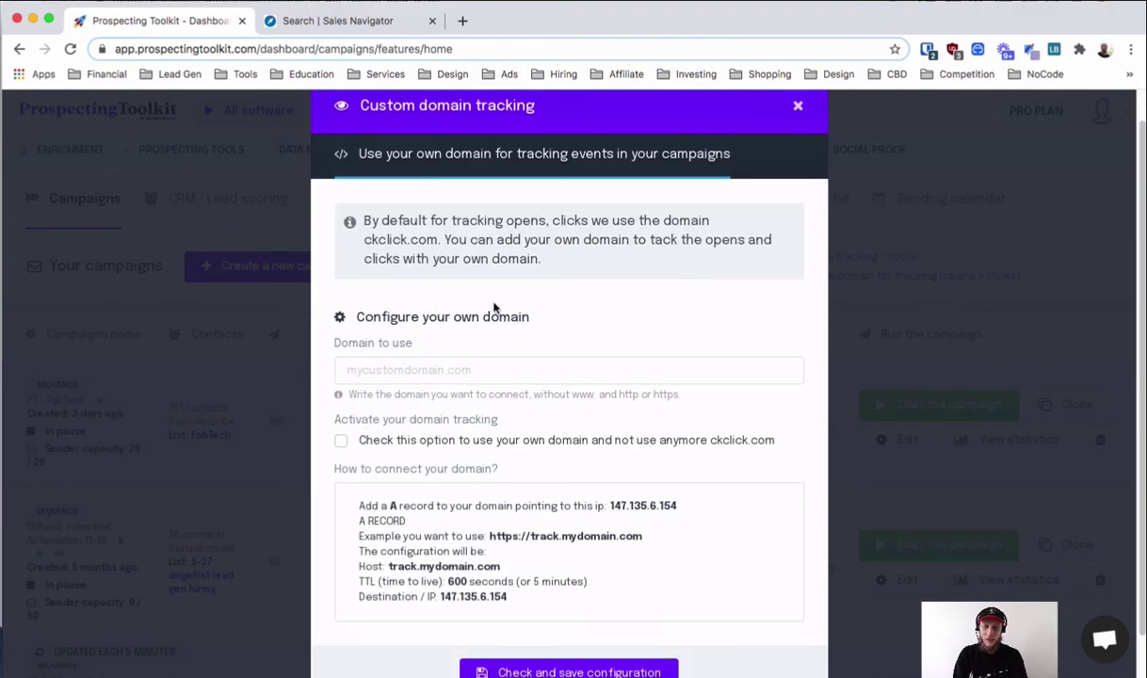
scroll(494, 308, down, 1)
click(456, 351)
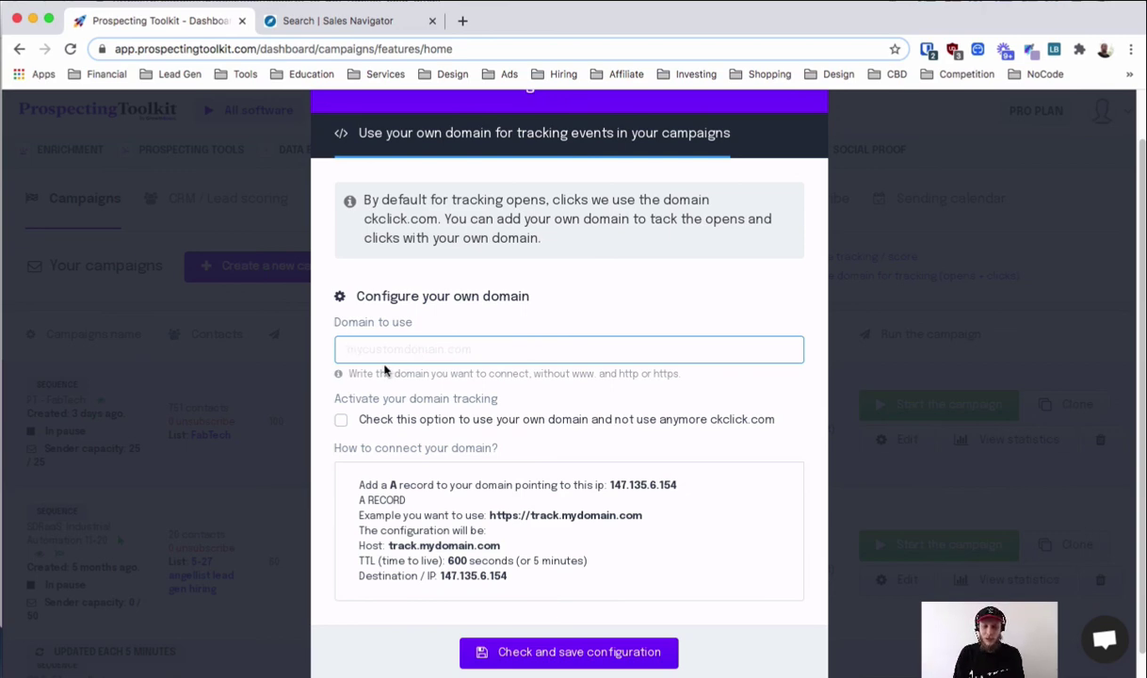
drag(415, 500, 356, 498)
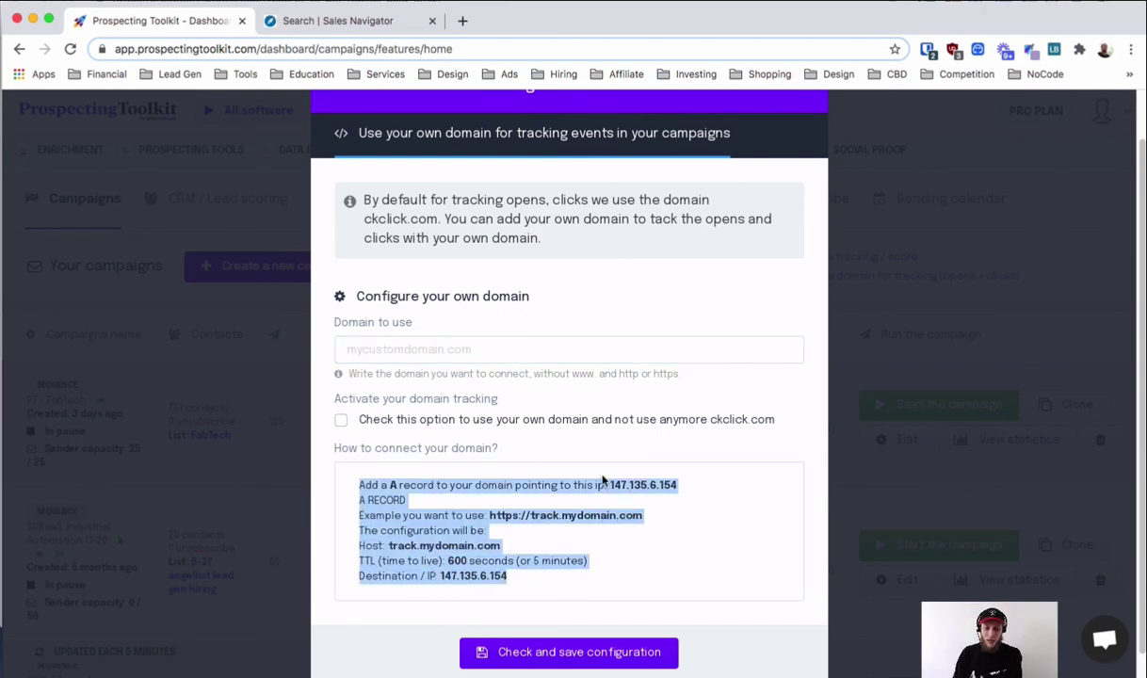
click(582, 426)
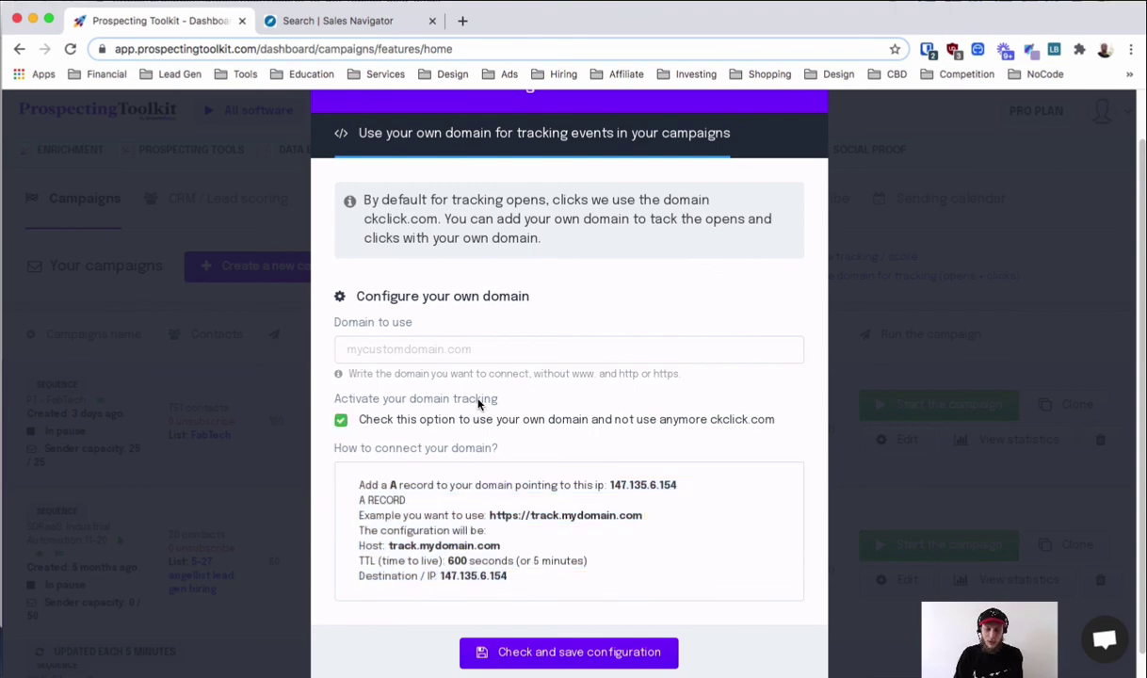
click(524, 420)
scroll(581, 392, up, 1)
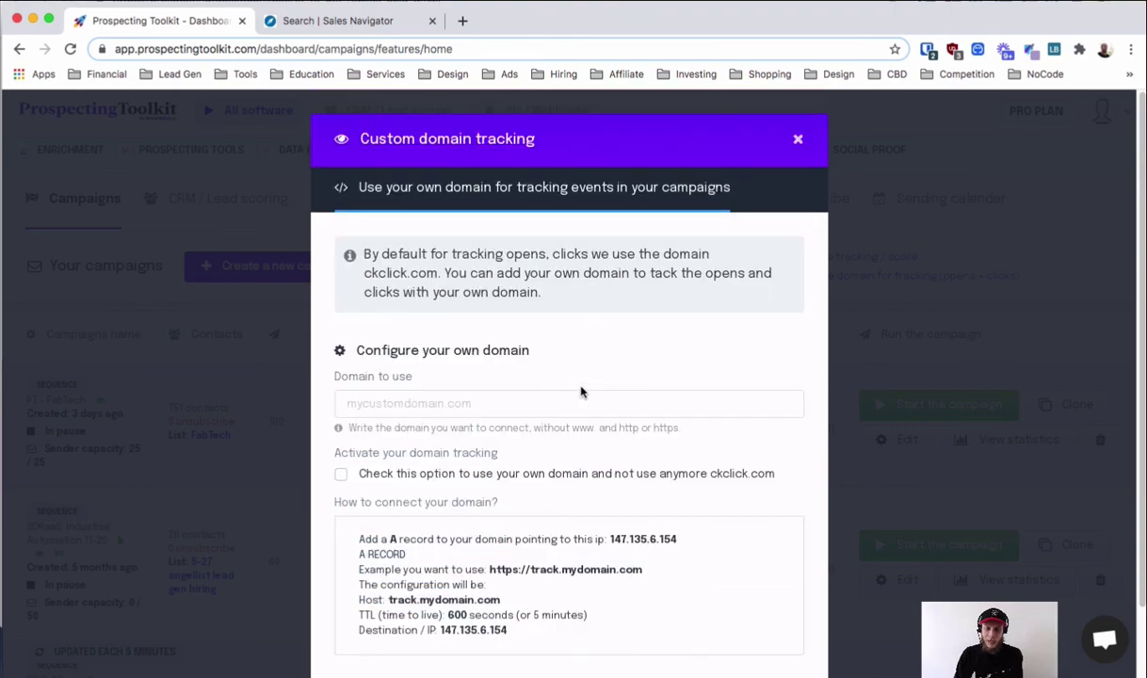
click(800, 140)
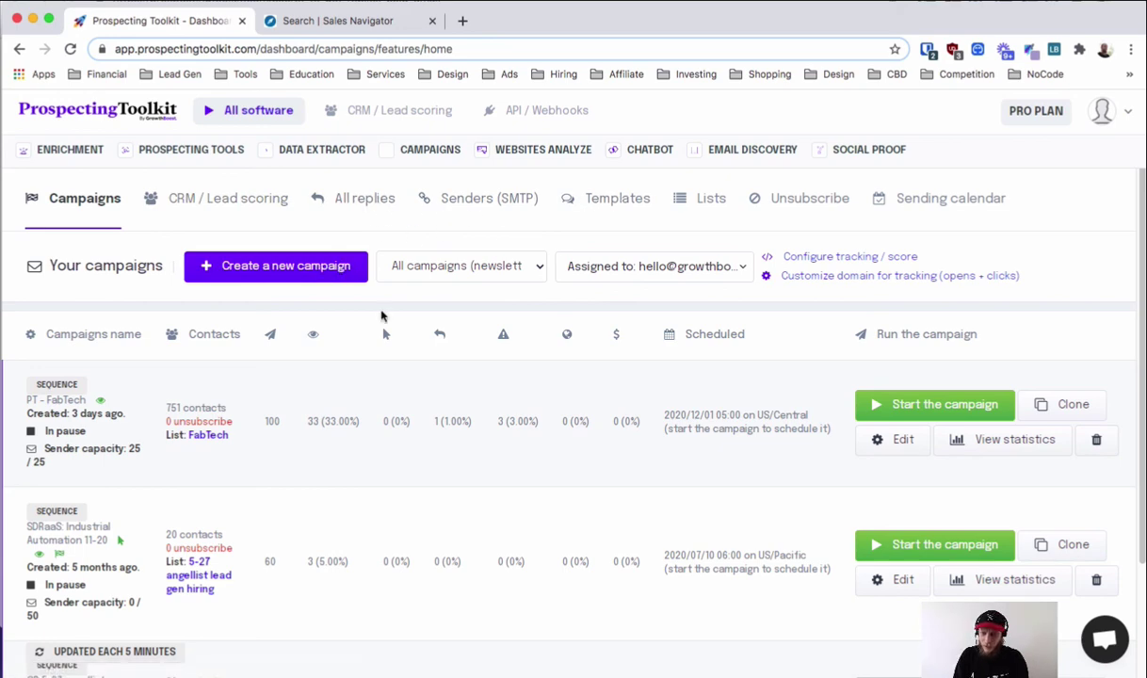
- Start a new campaign of the Sequence type and bring up its configuration form
click(300, 258)
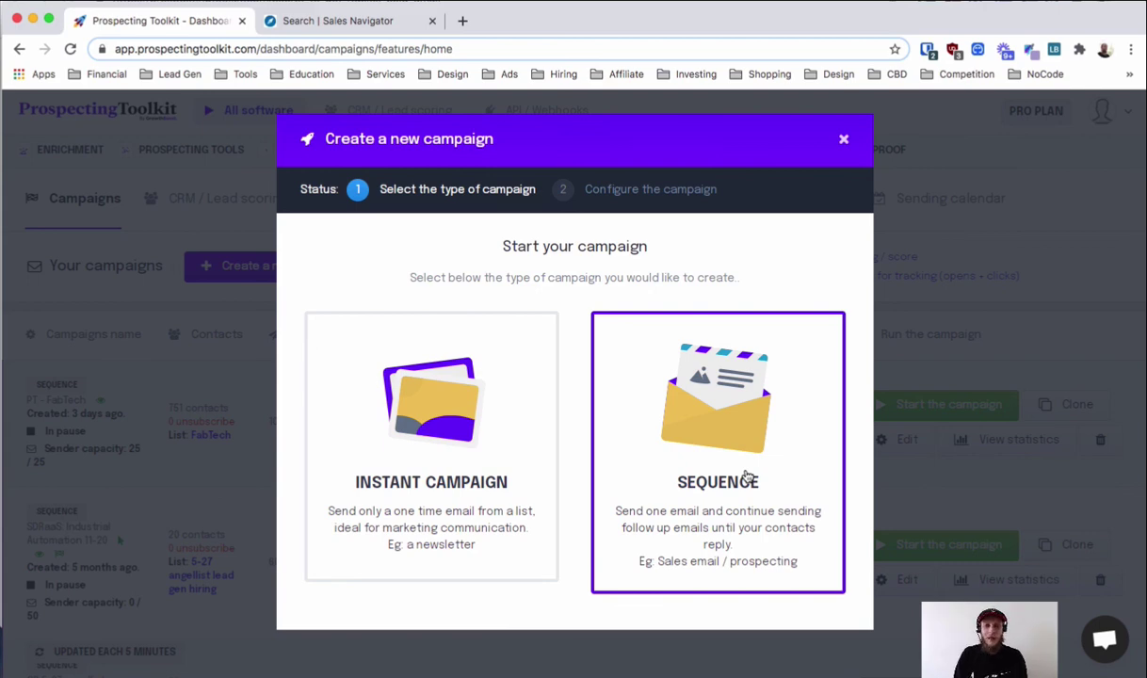
click(733, 421)
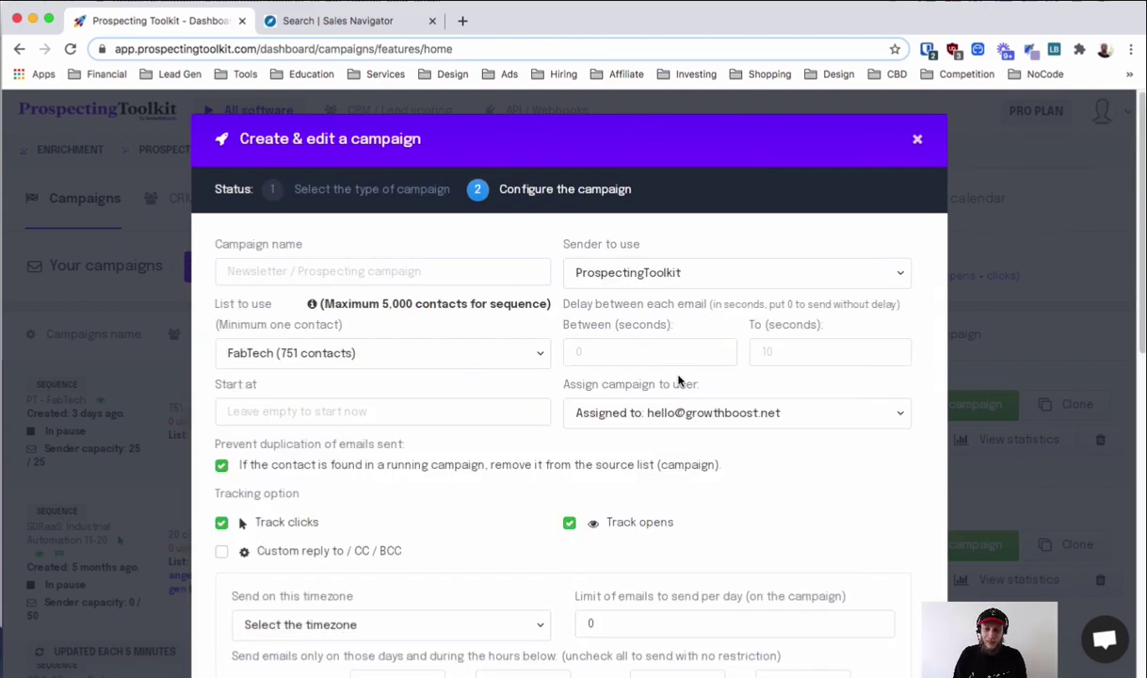
scroll(494, 342, down, 1)
scroll(464, 302, down, 1)
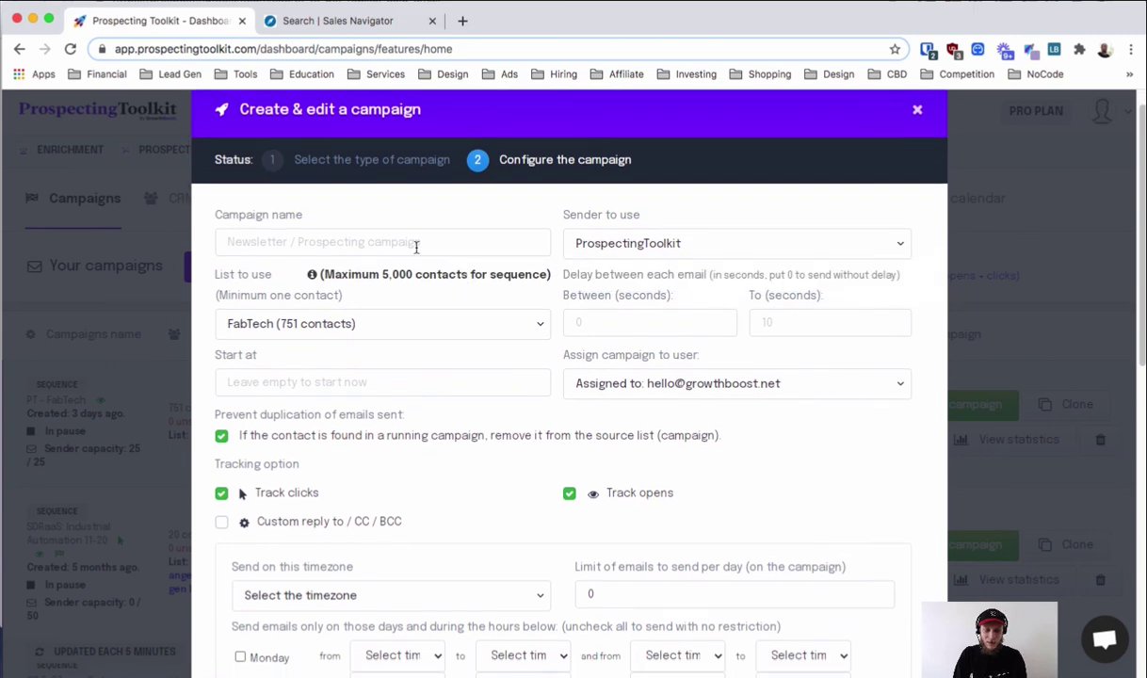
- Examine the campaign's name, sender, contact list, email delay and start date options without changing them
click(392, 234)
click(658, 251)
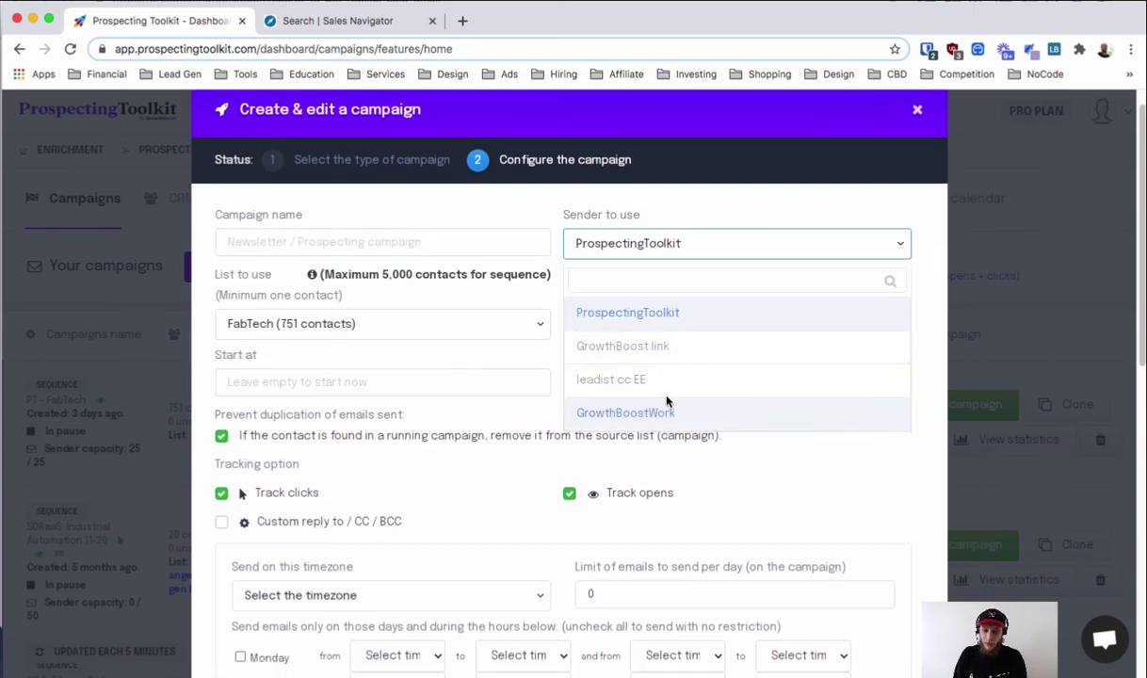
click(666, 209)
scroll(441, 235, down, 2)
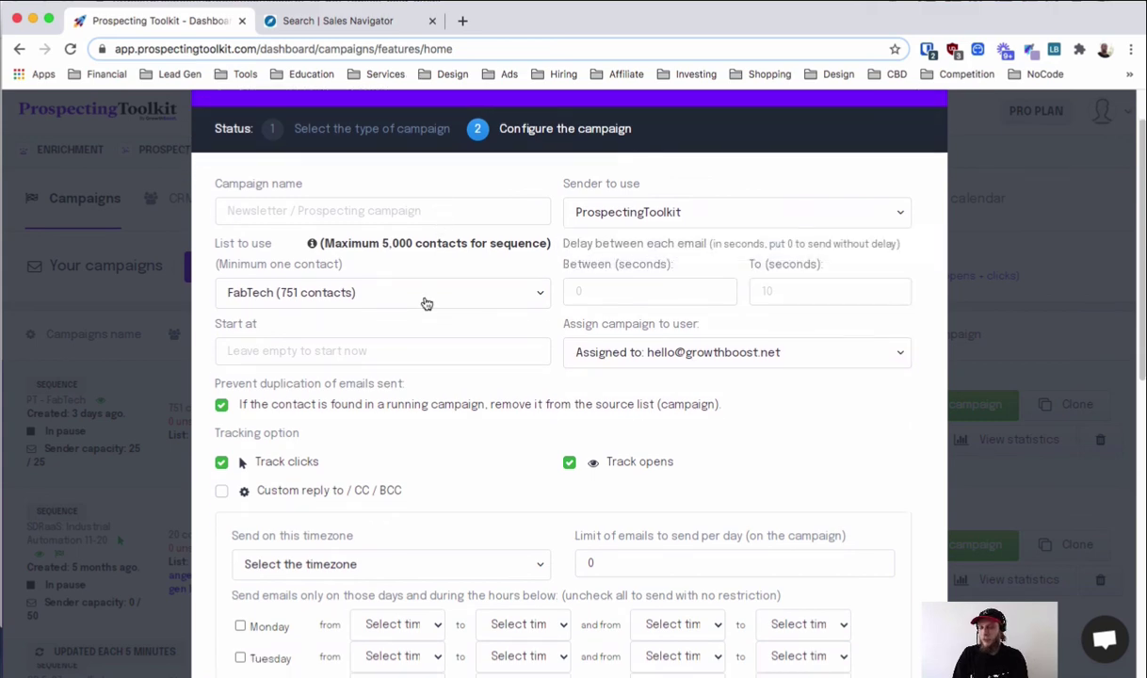
click(426, 303)
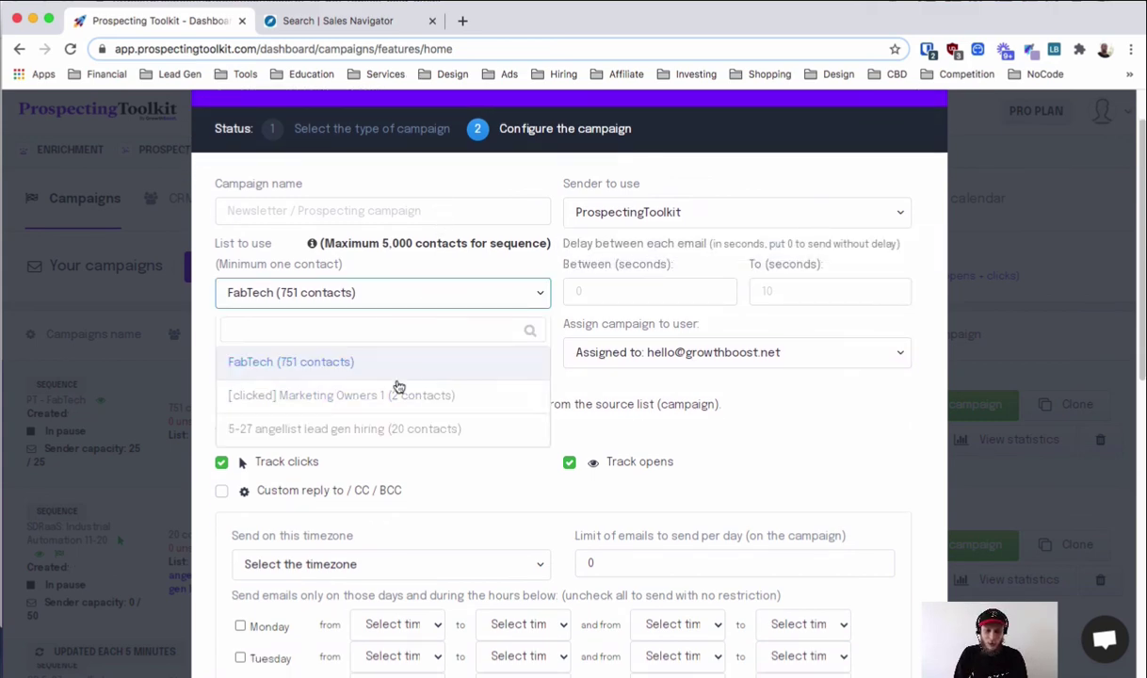
click(550, 299)
click(617, 294)
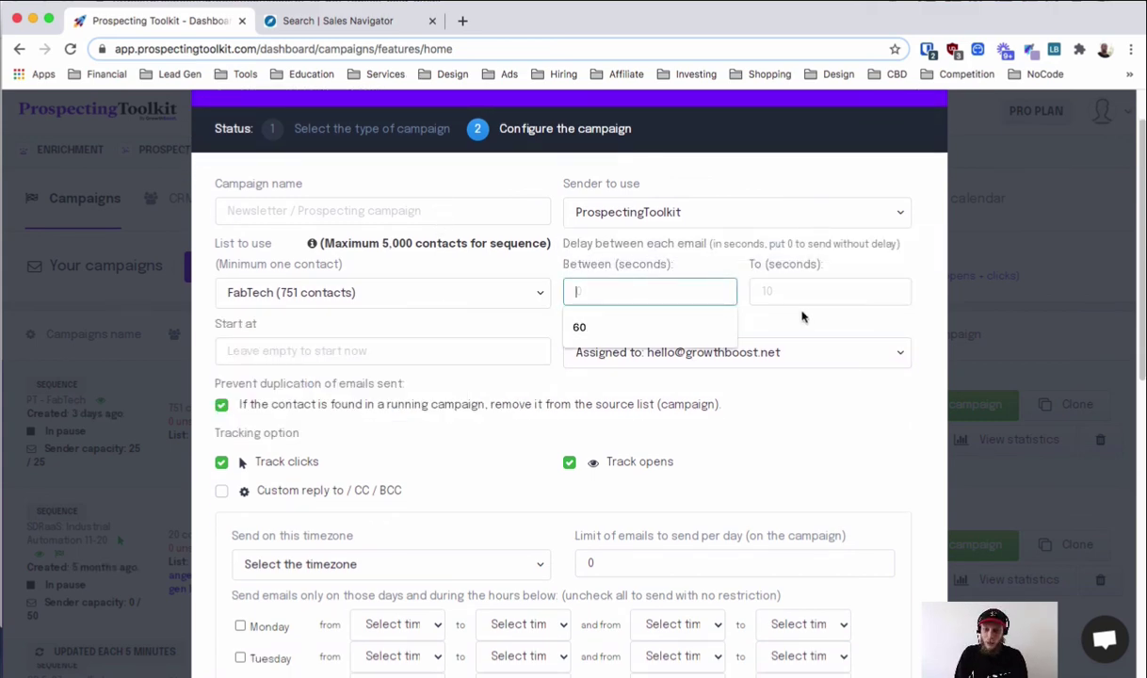
click(796, 290)
click(426, 352)
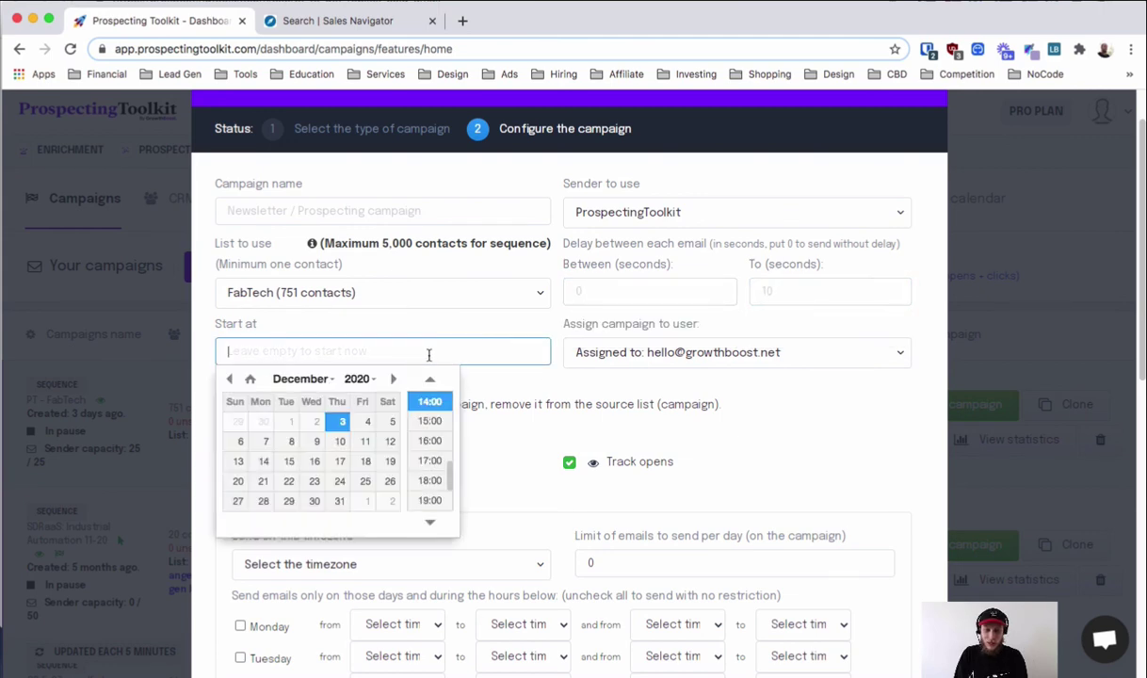
click(761, 403)
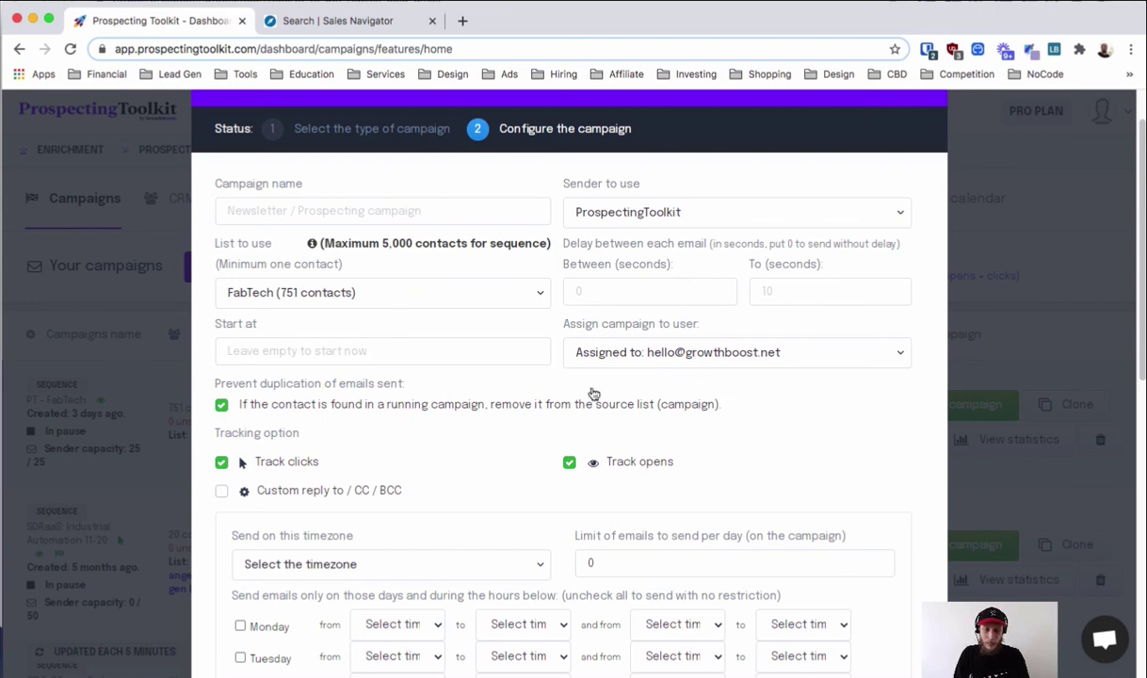
- Review the duplicate email prevention and tracking options, and briefly enable the custom reply to, CC and BCC fields to inspect them
scroll(282, 334, down, 2)
drag(251, 311, 513, 339)
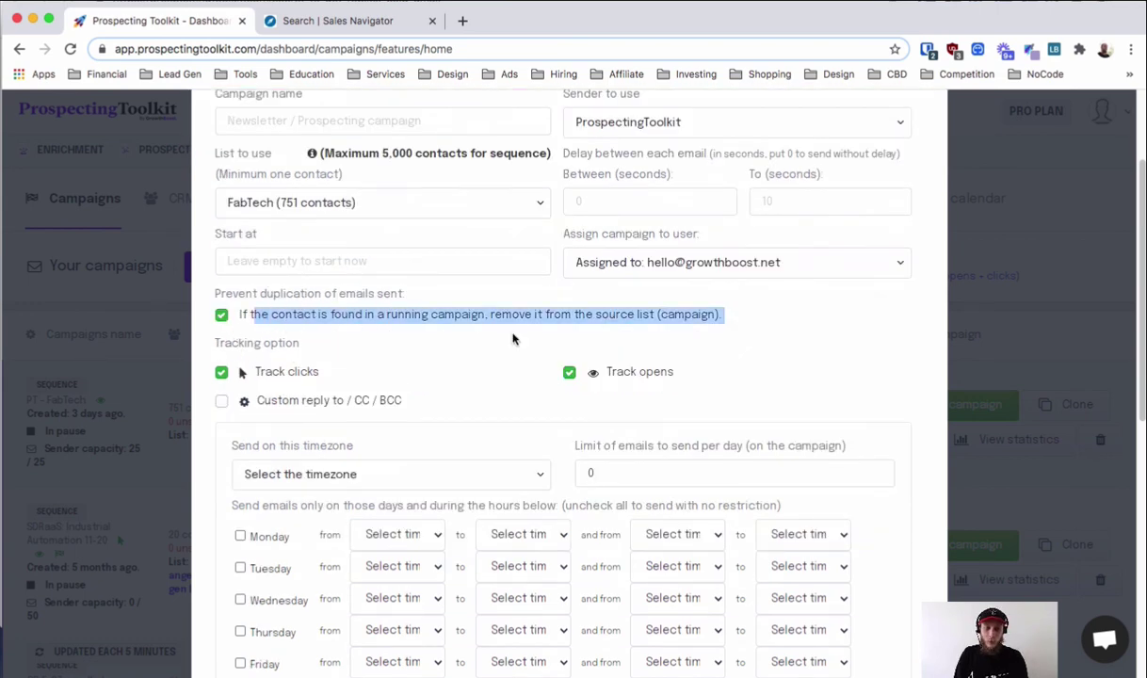
click(754, 324)
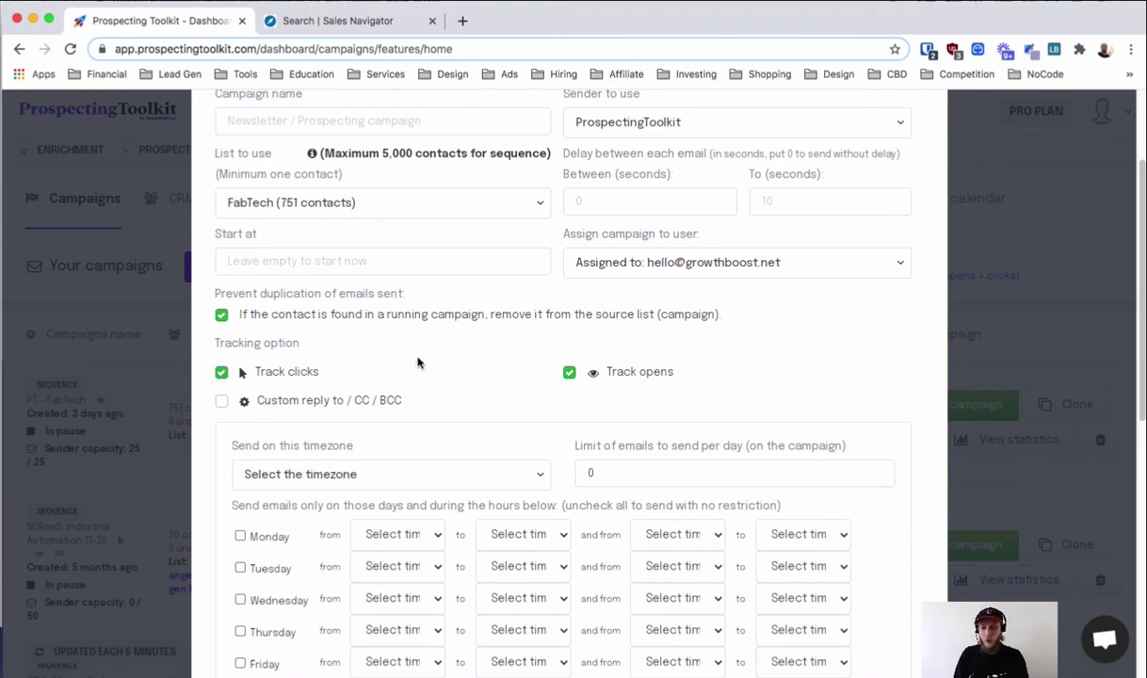
scroll(471, 377, down, 2)
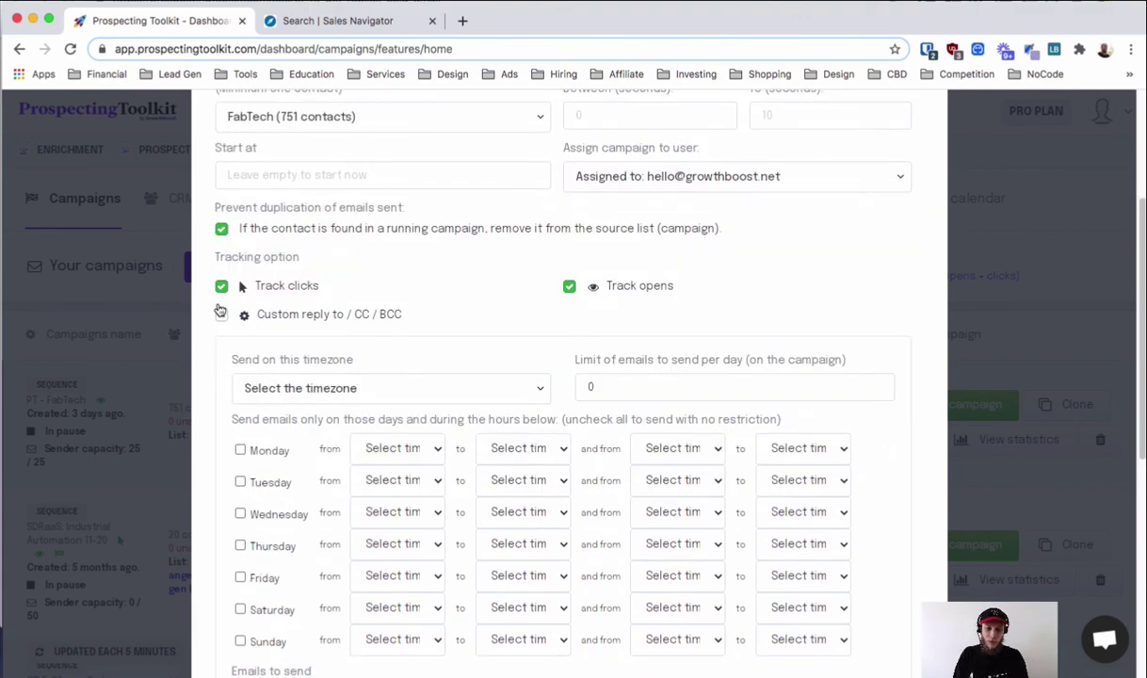
click(222, 317)
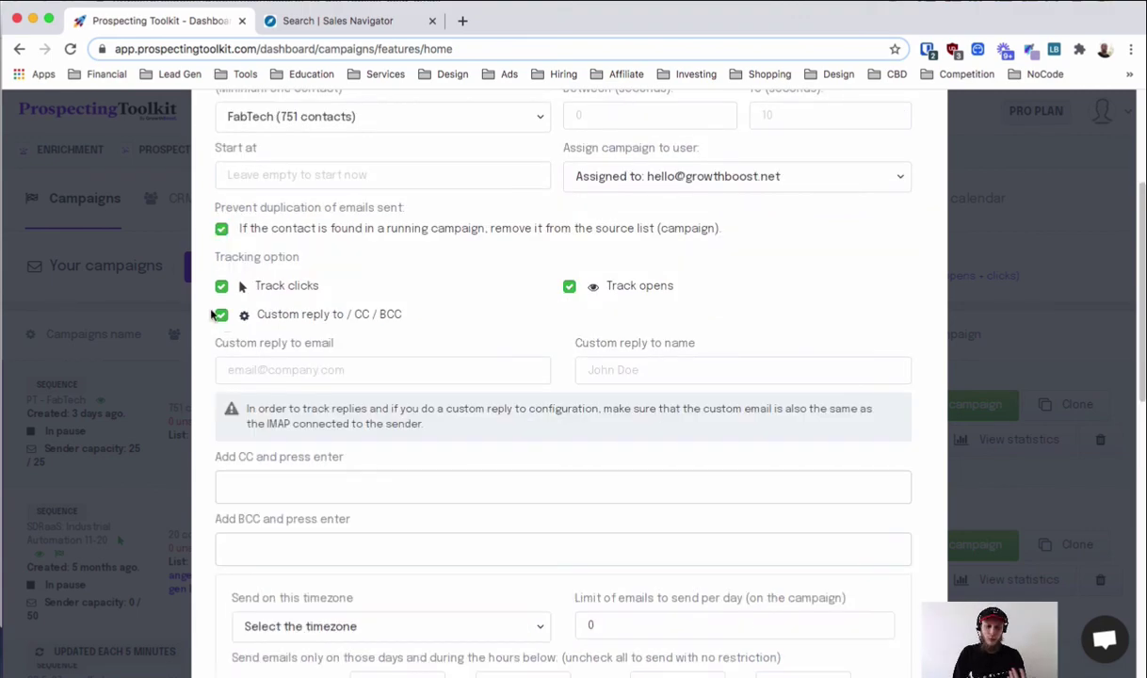
click(222, 315)
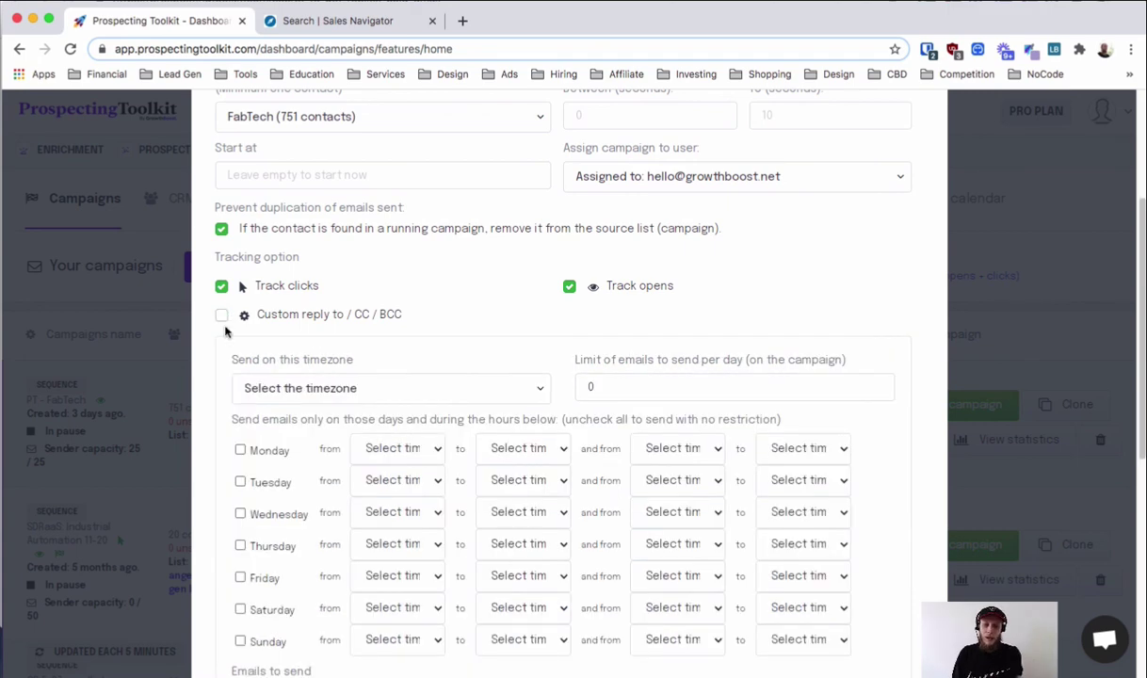
- Examine the campaign's timezone, daily email limit and sending day options, leaving all weekdays unchecked
scroll(282, 318, down, 1)
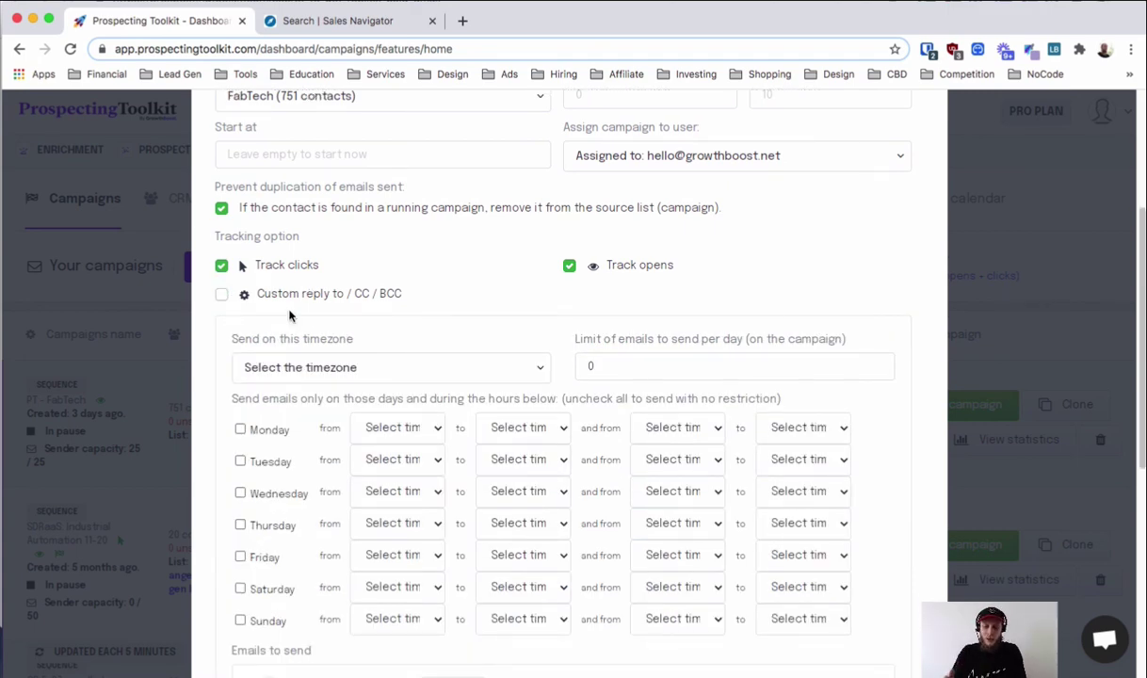
scroll(325, 350, down, 3)
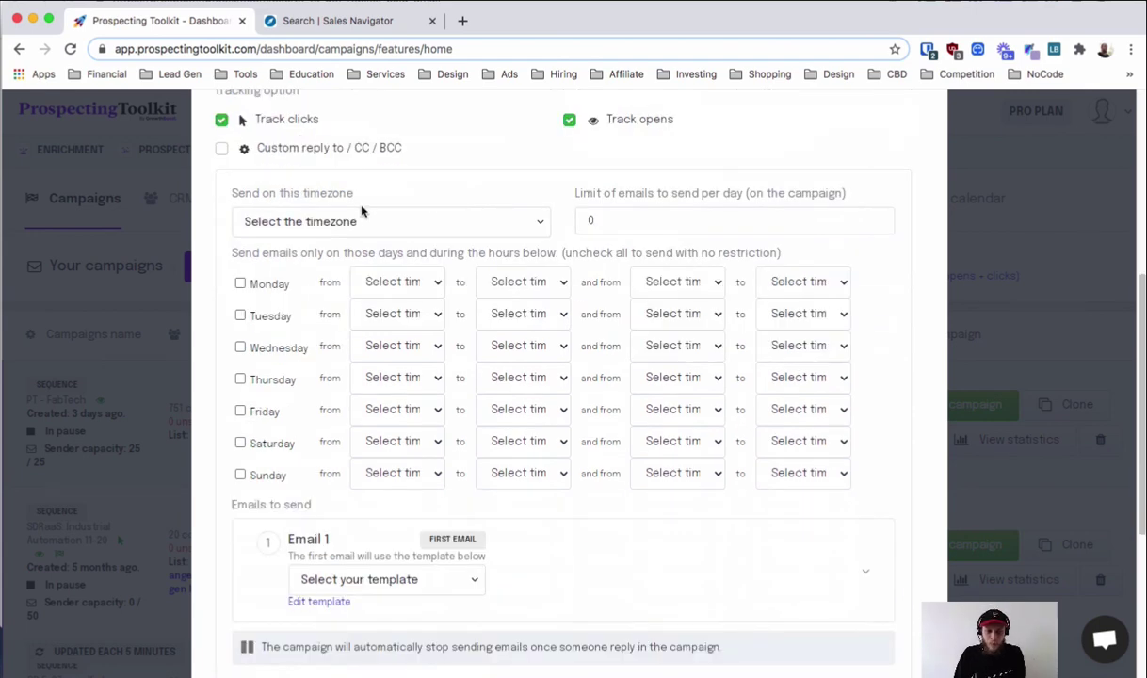
click(672, 218)
drag(595, 219, 577, 218)
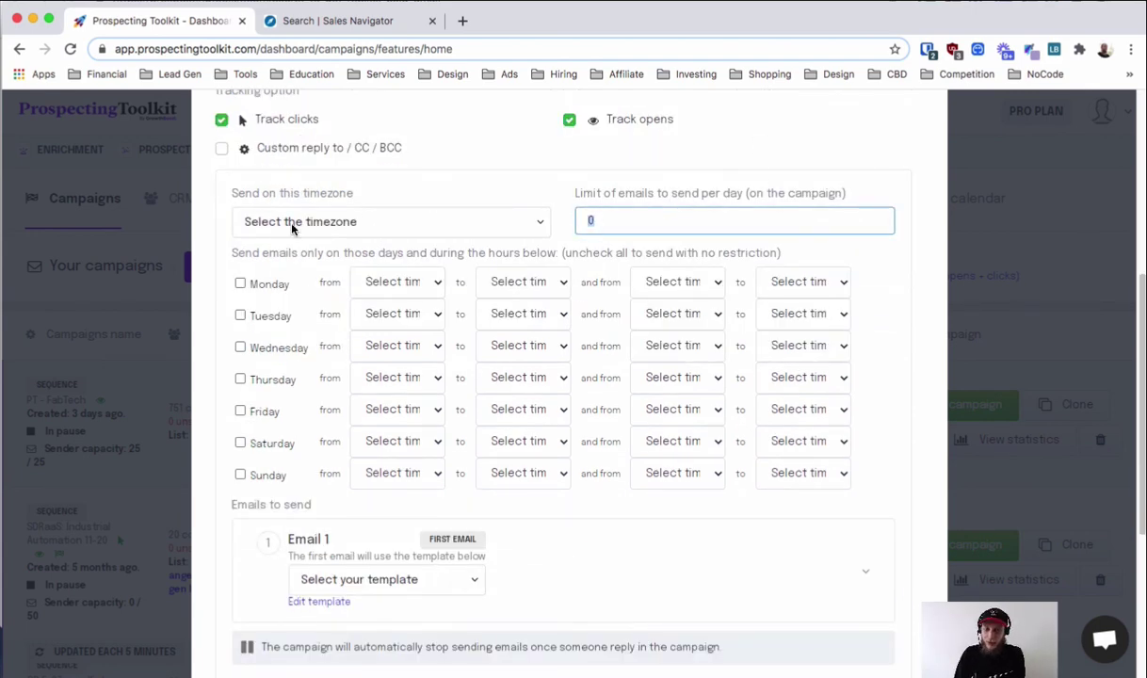
click(239, 283)
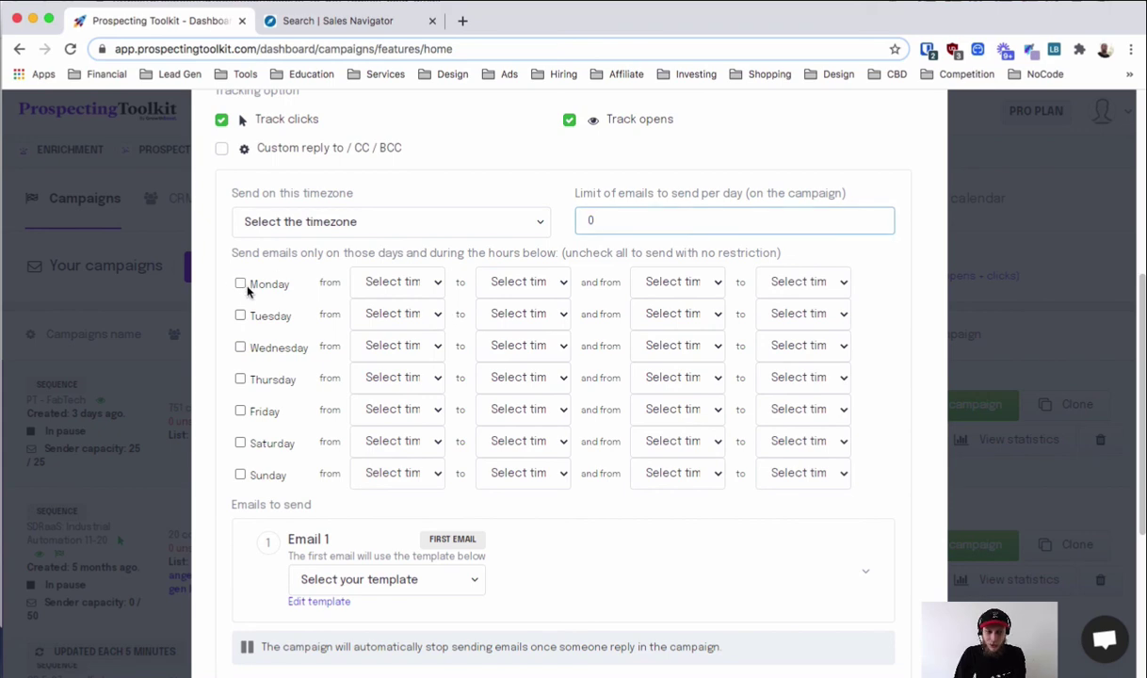
click(240, 316)
click(240, 315)
click(240, 284)
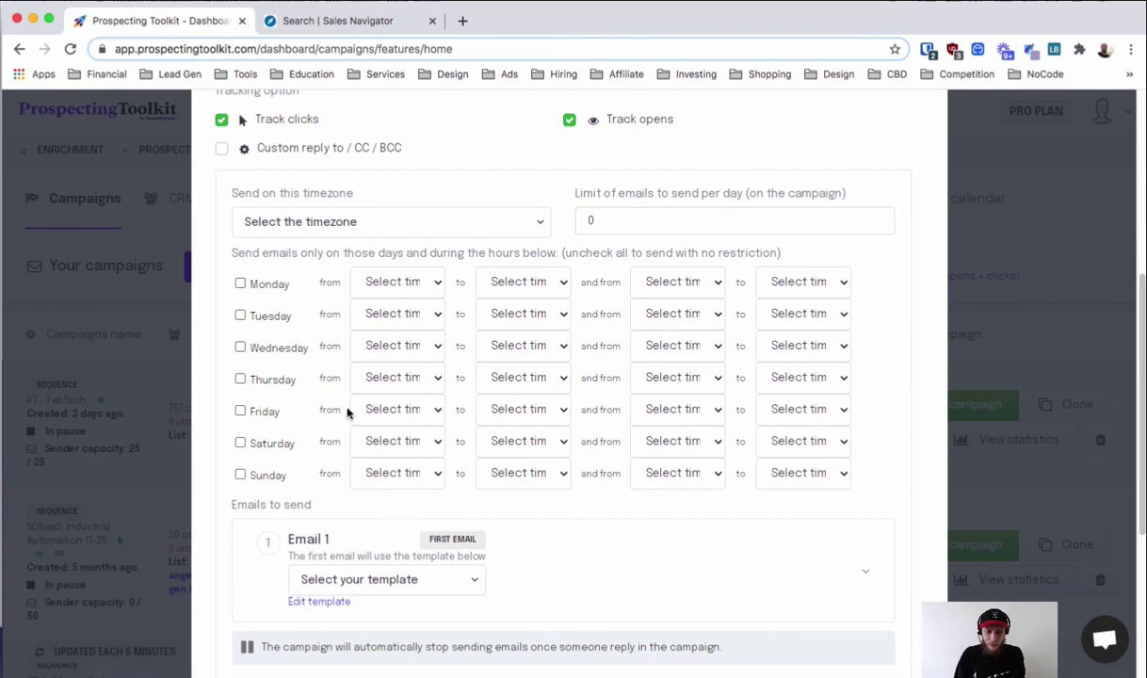
- Check the first email's template choices, add two follow-up emails to the sequence, and briefly expand the message preview of Email 2
scroll(331, 391, down, 5)
click(347, 352)
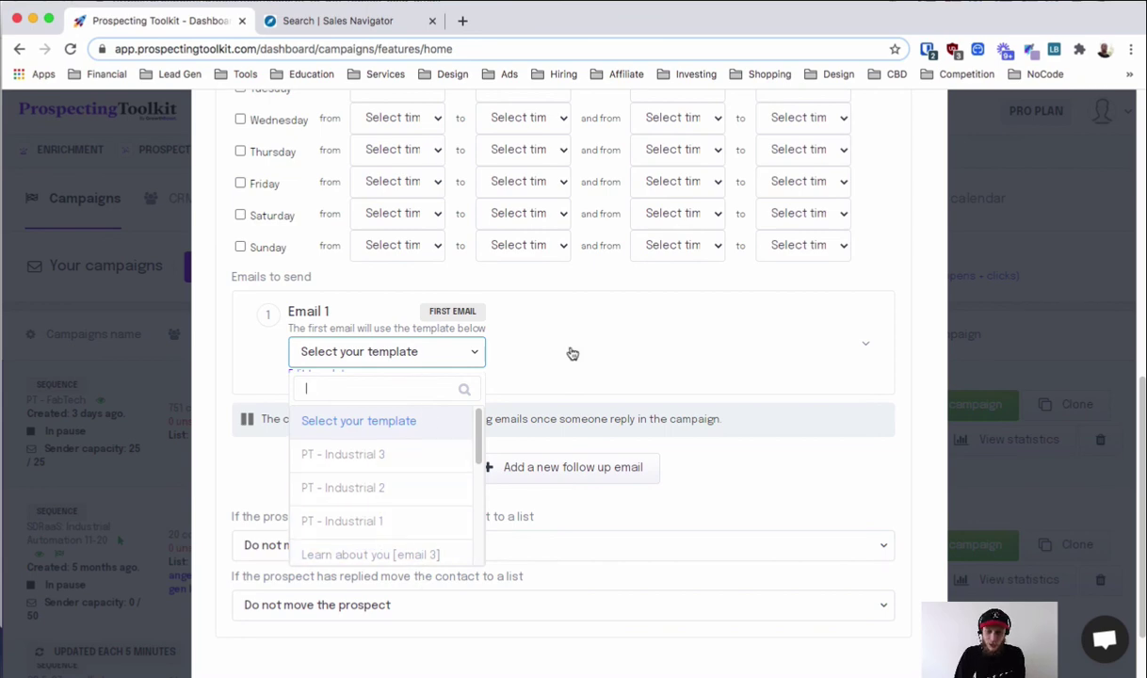
click(490, 431)
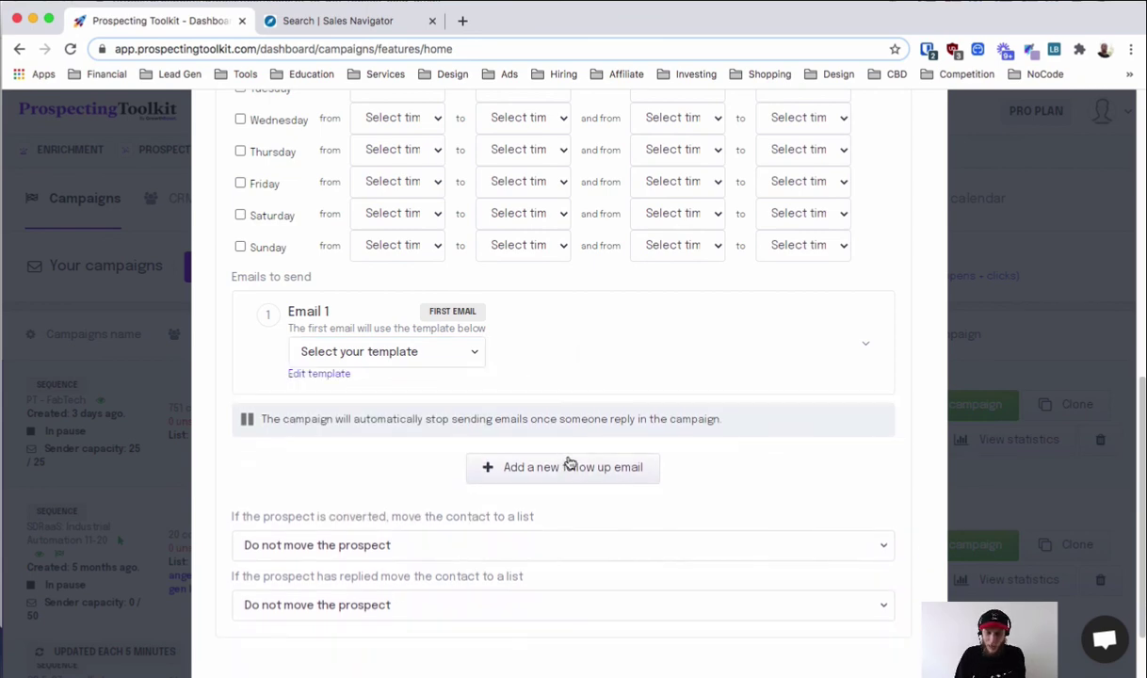
click(559, 466)
scroll(555, 452, down, 4)
click(535, 438)
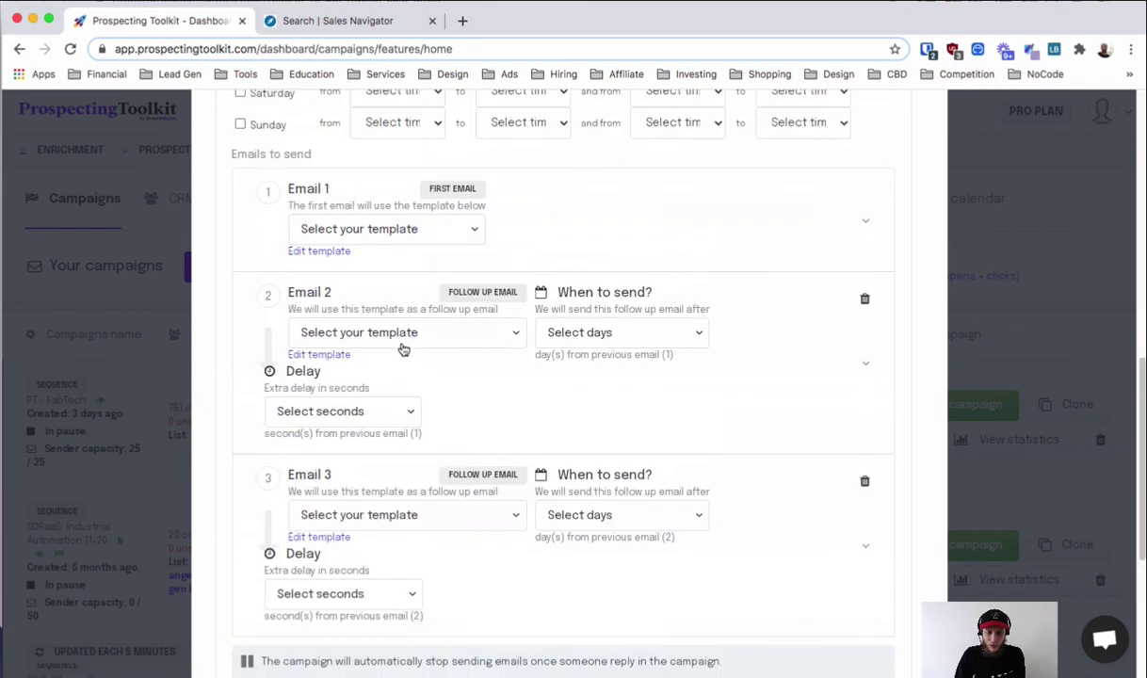
click(412, 375)
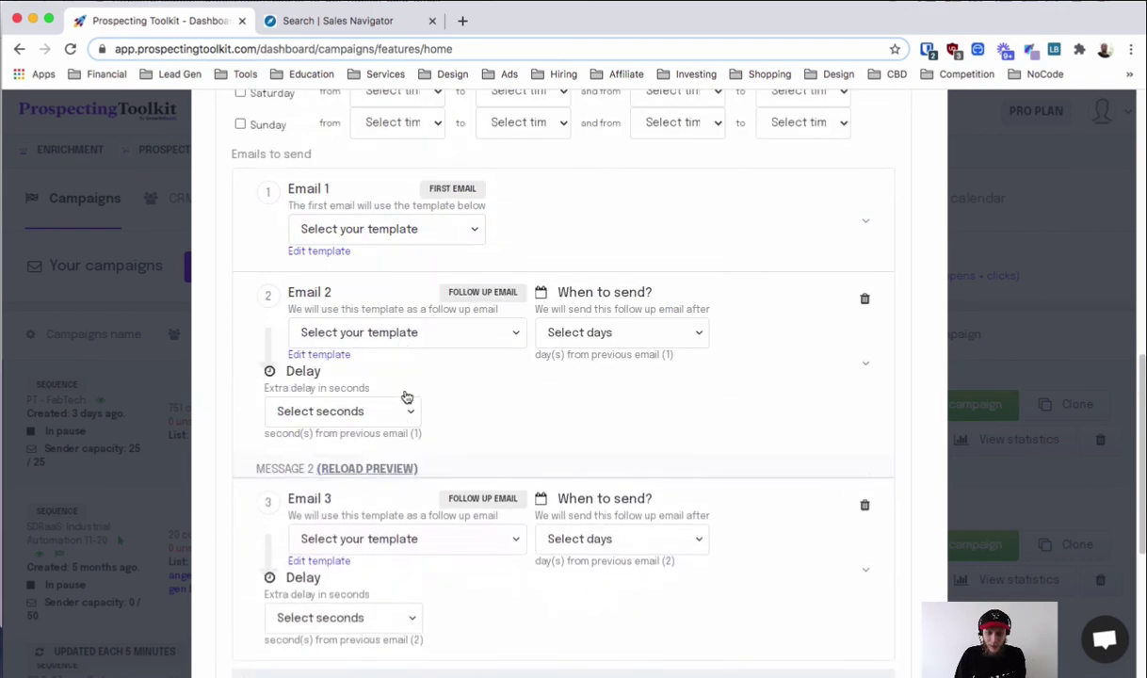
click(406, 406)
click(406, 409)
- Inspect the list options for converted and replied prospects, leave both on Do not move the prospect, and close the campaign form without saving
scroll(385, 484, down, 5)
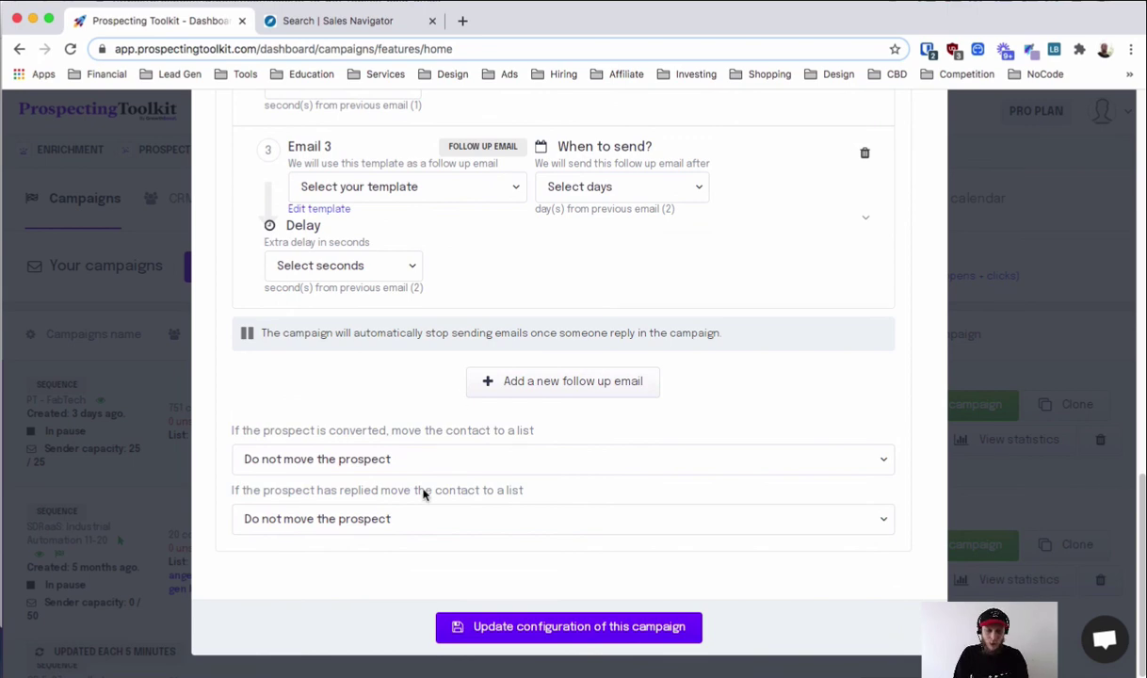
click(435, 459)
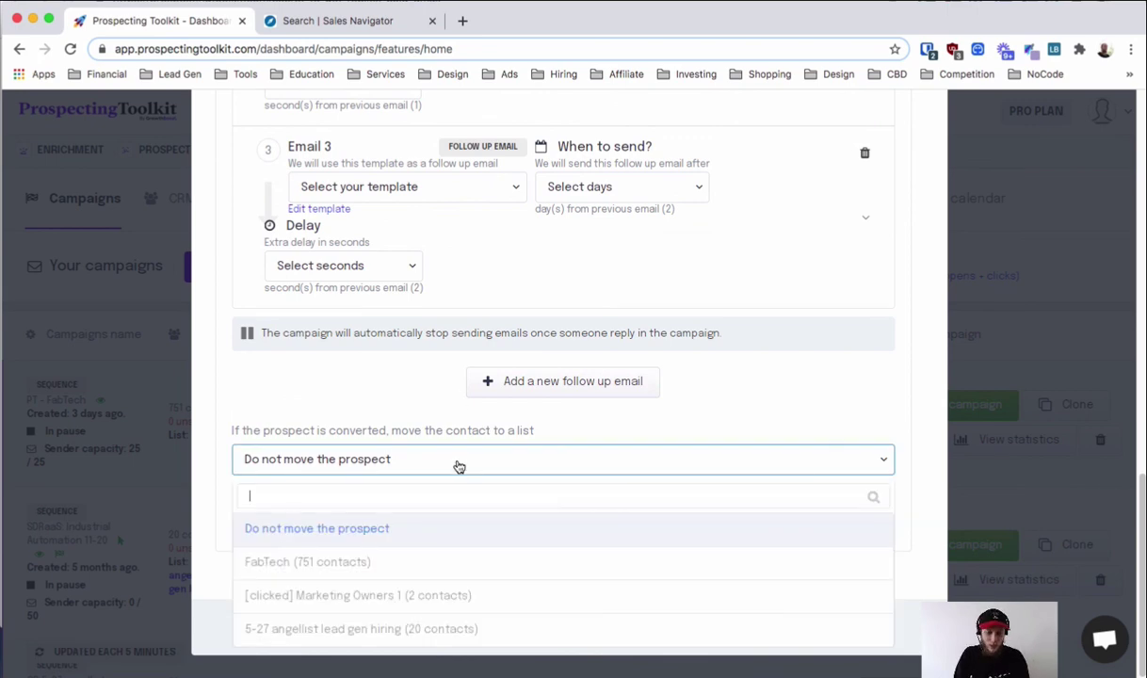
click(405, 422)
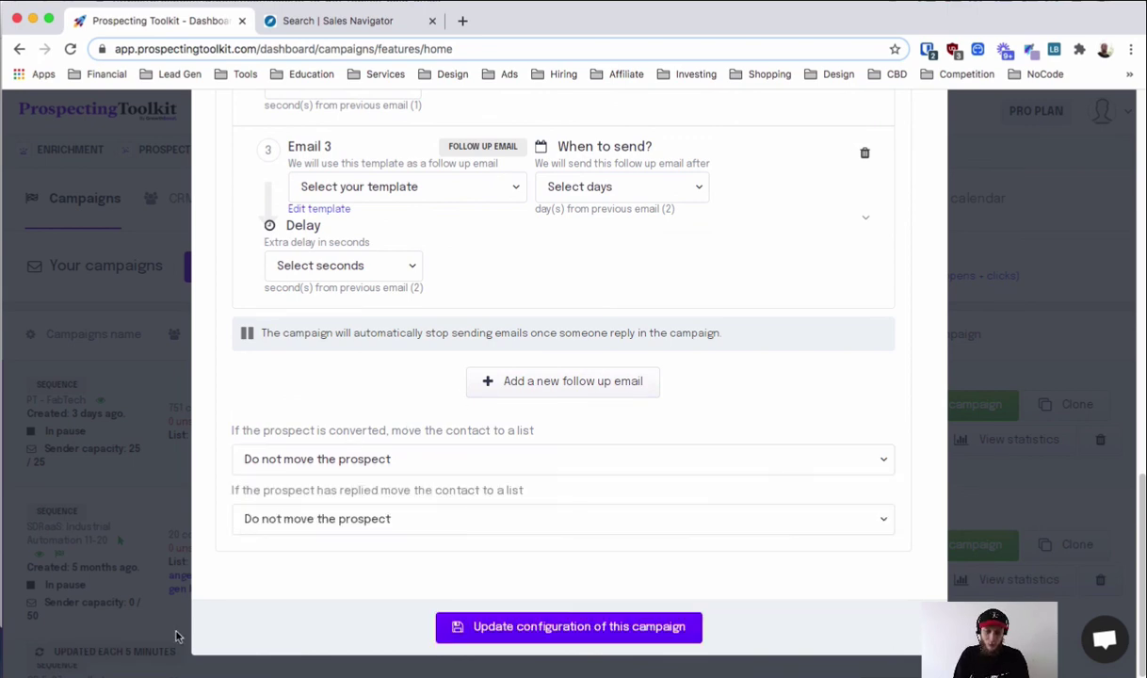
click(367, 511)
click(365, 529)
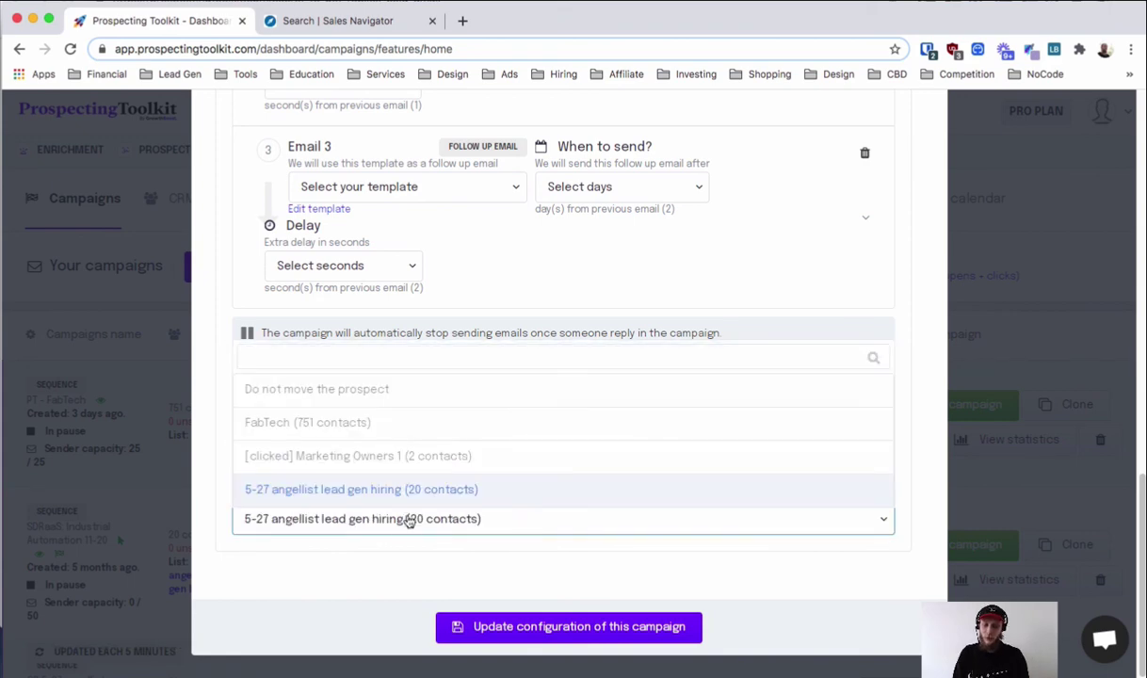
click(309, 519)
click(309, 519)
click(338, 390)
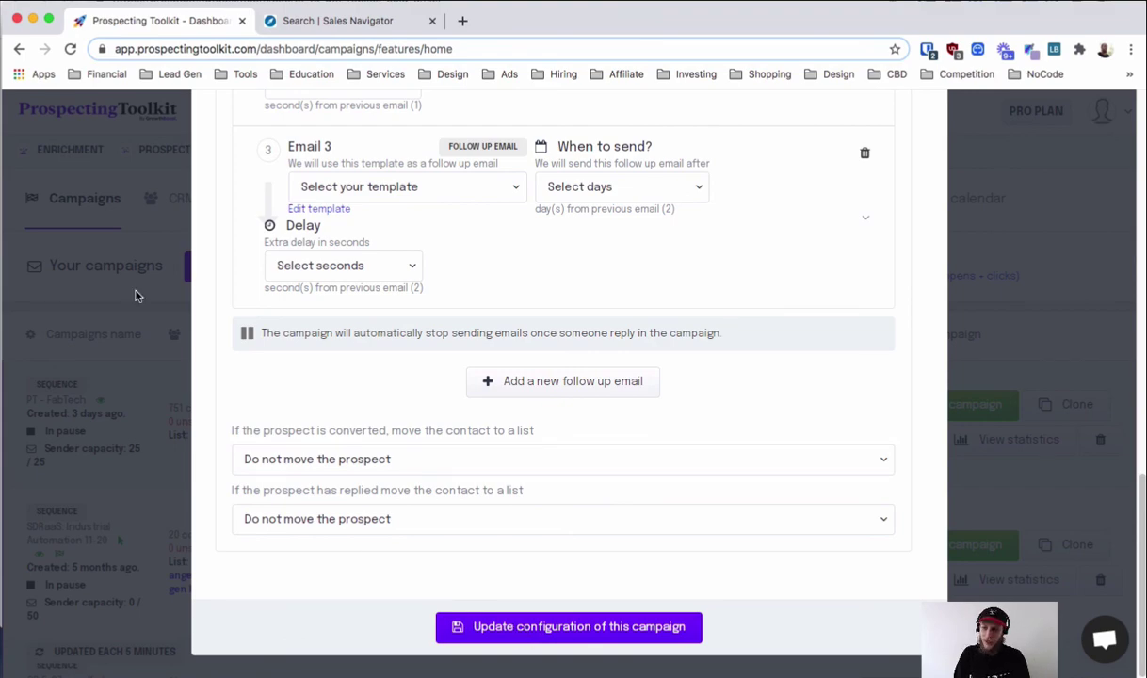
scroll(609, 119, up, 15)
click(913, 139)
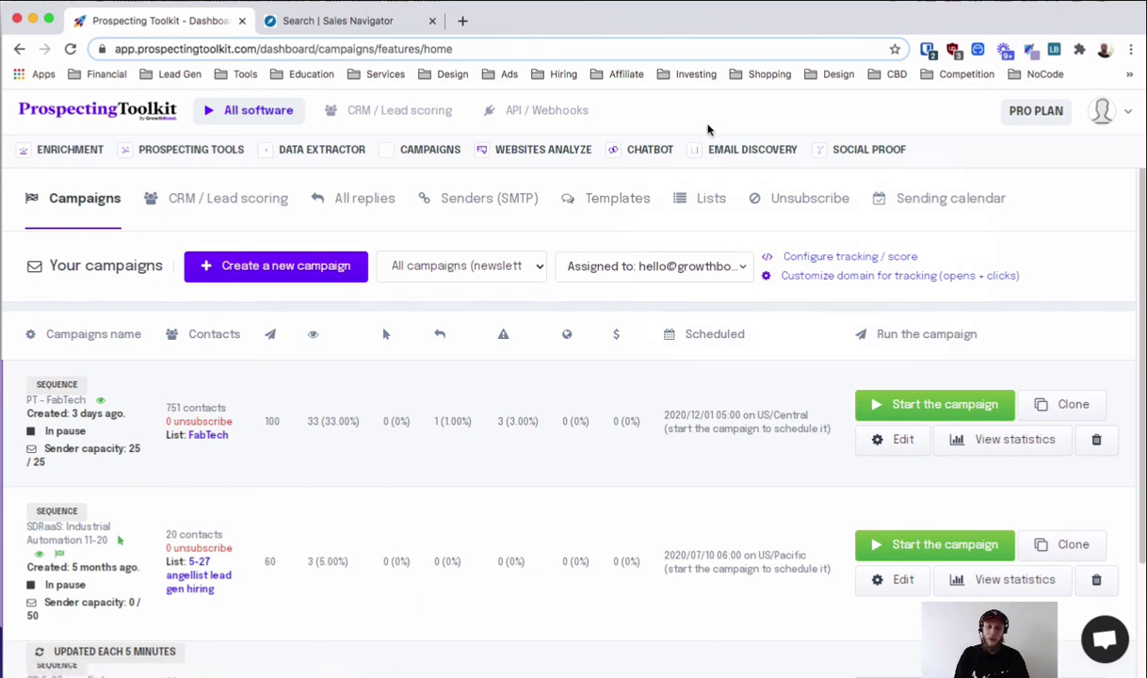
- Bring up the contact lists and inspect the new list form, closing it without creating a list
click(707, 202)
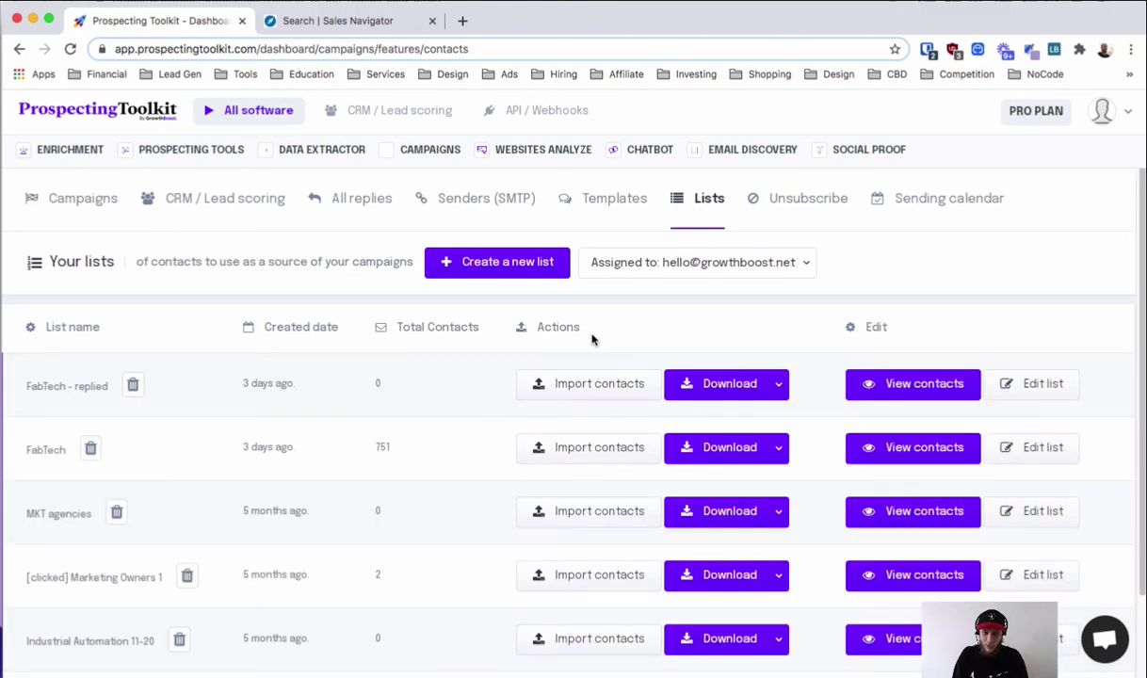
click(524, 273)
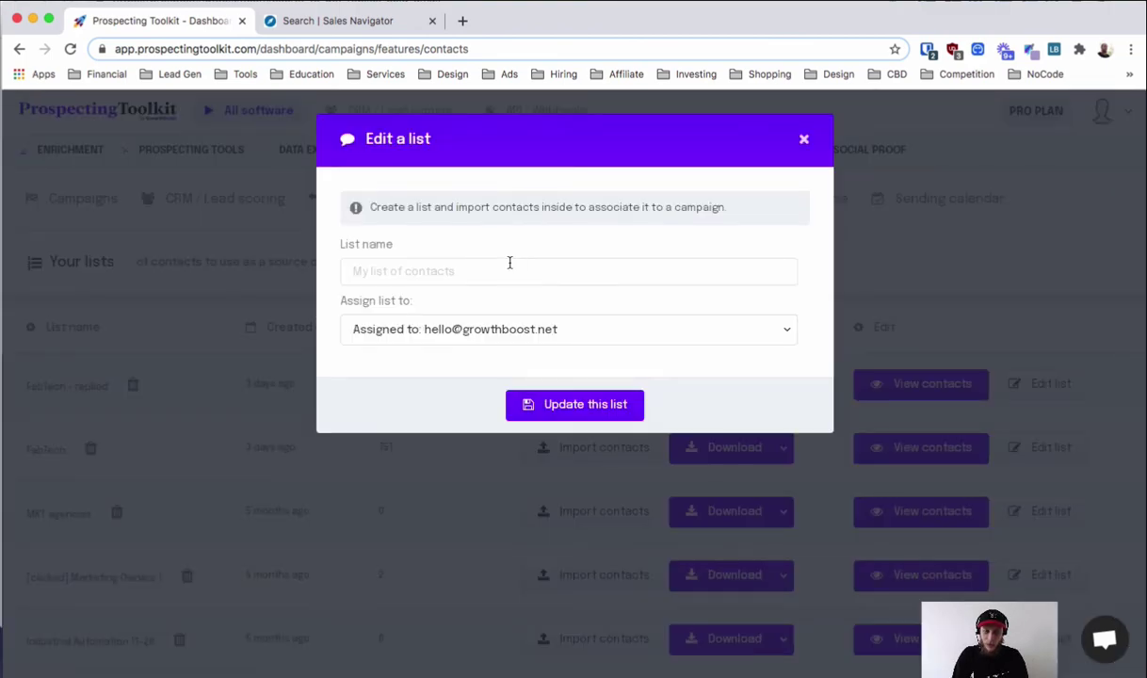
click(510, 269)
click(805, 141)
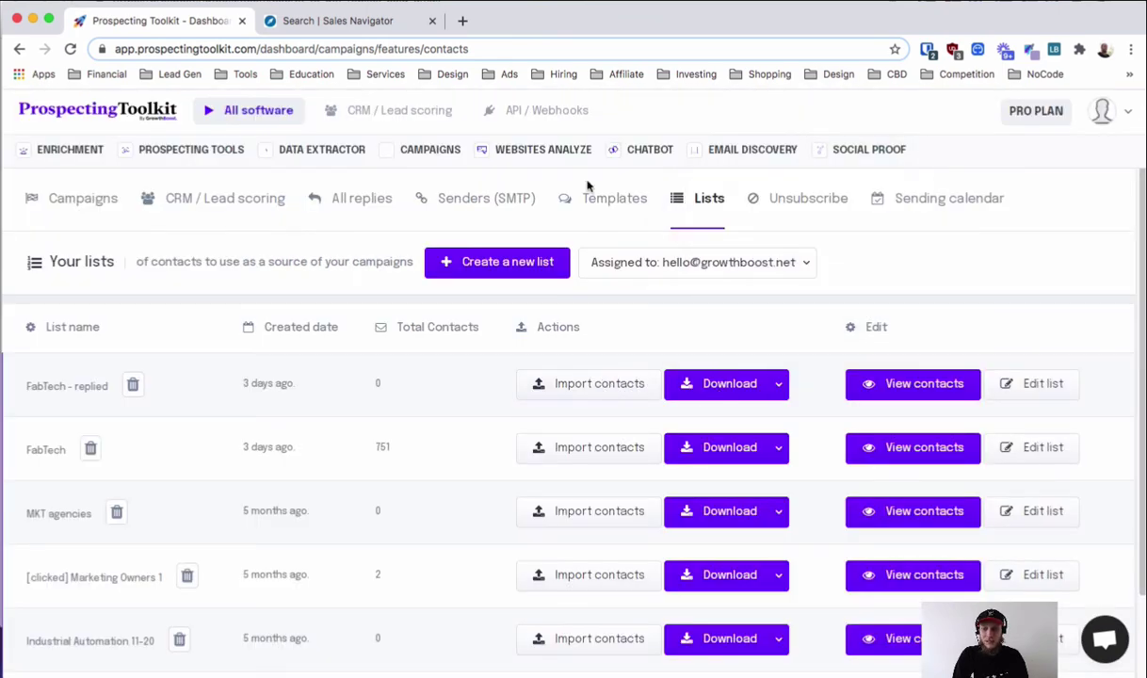
mouse_move(231, 147)
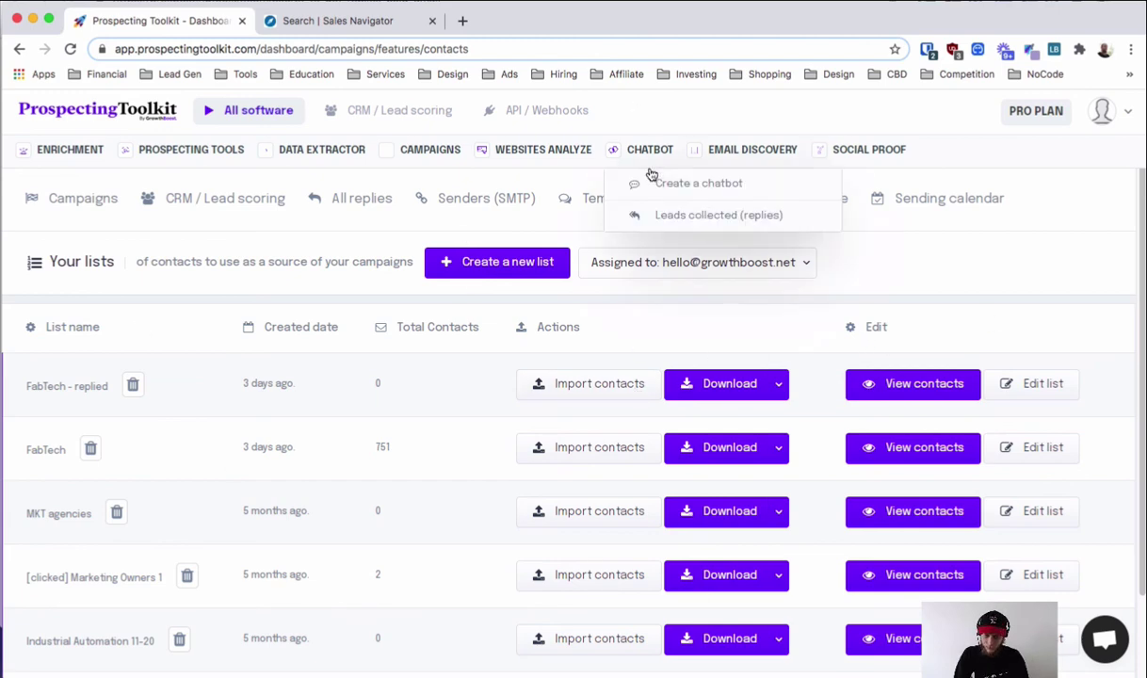
- Open the PT - Industrial 1 email template for editing and display the macros available from the FabTech list
click(589, 209)
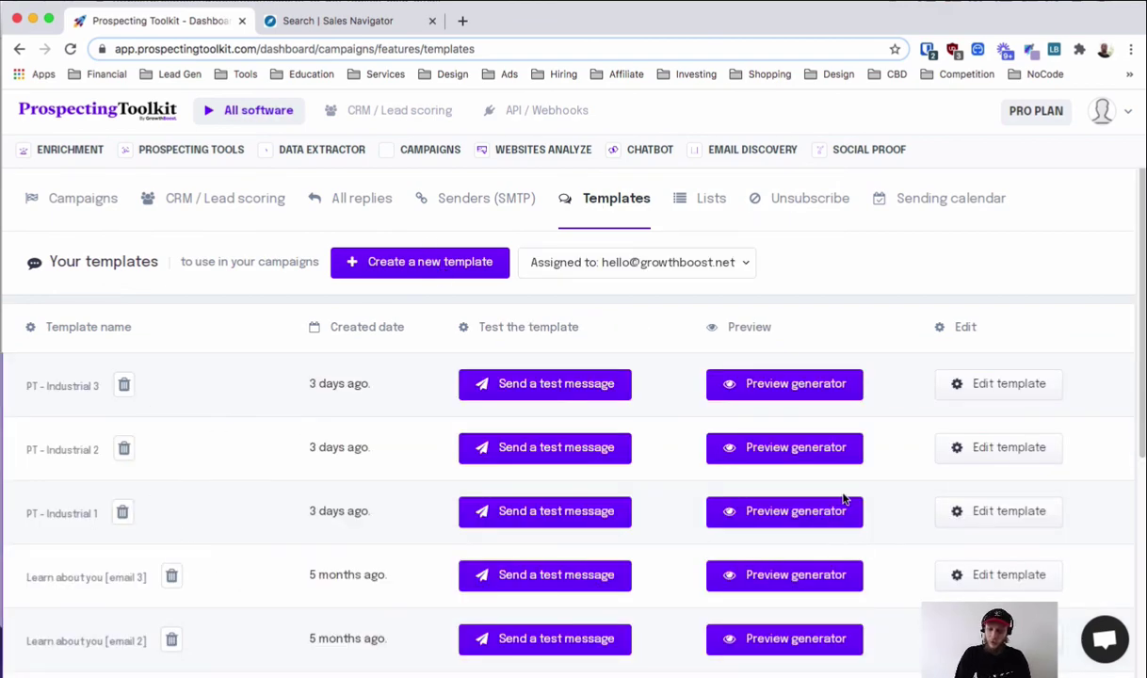
click(937, 514)
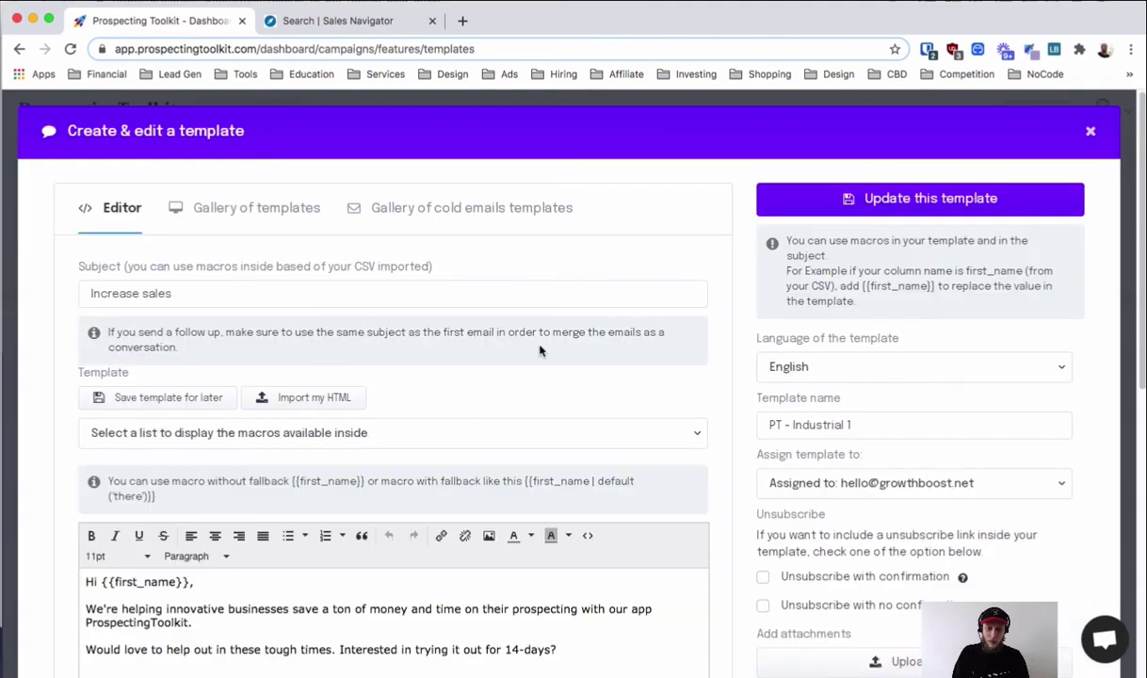
scroll(348, 273, down, 4)
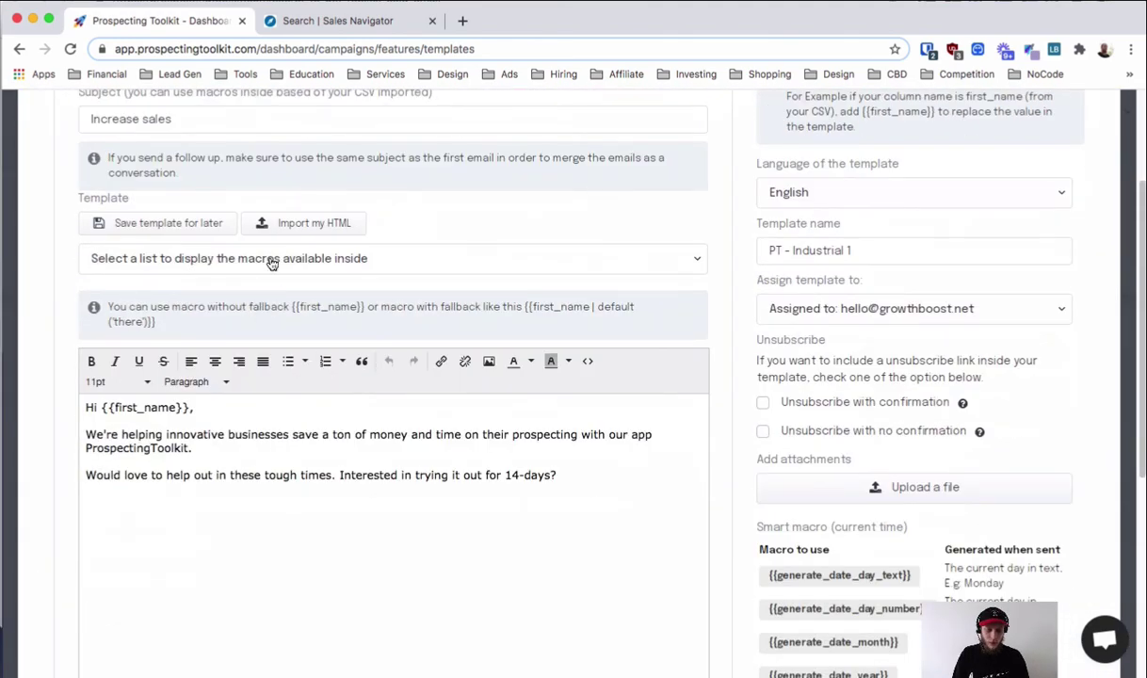
click(263, 257)
click(187, 356)
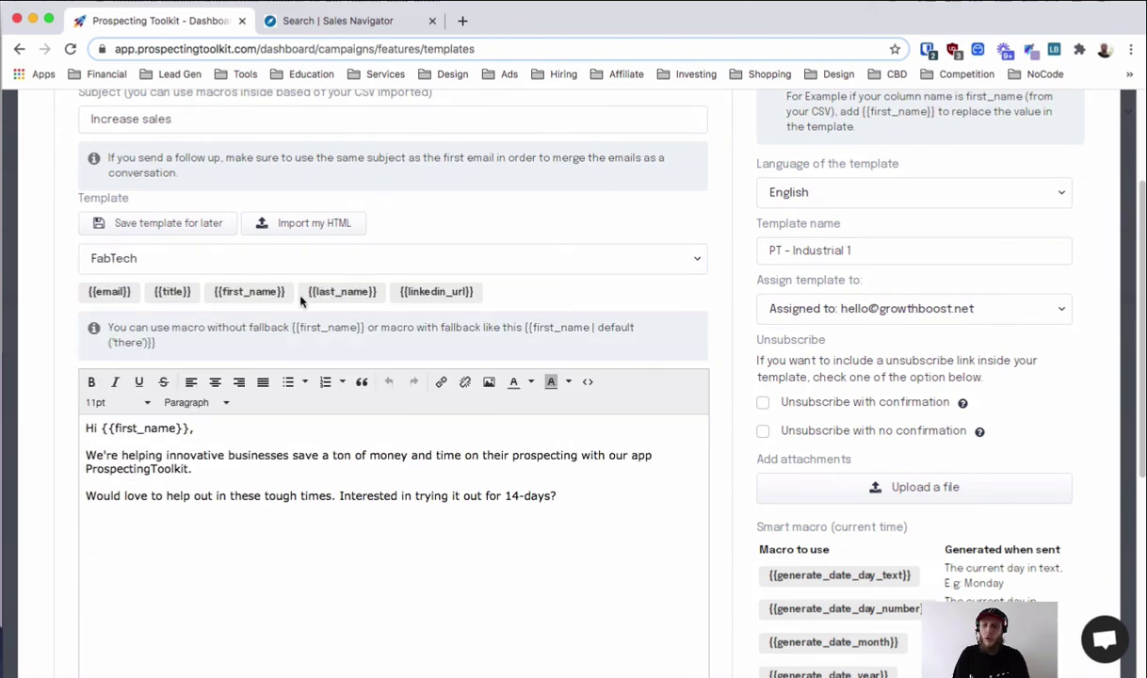
scroll(300, 294, up, 1)
click(283, 272)
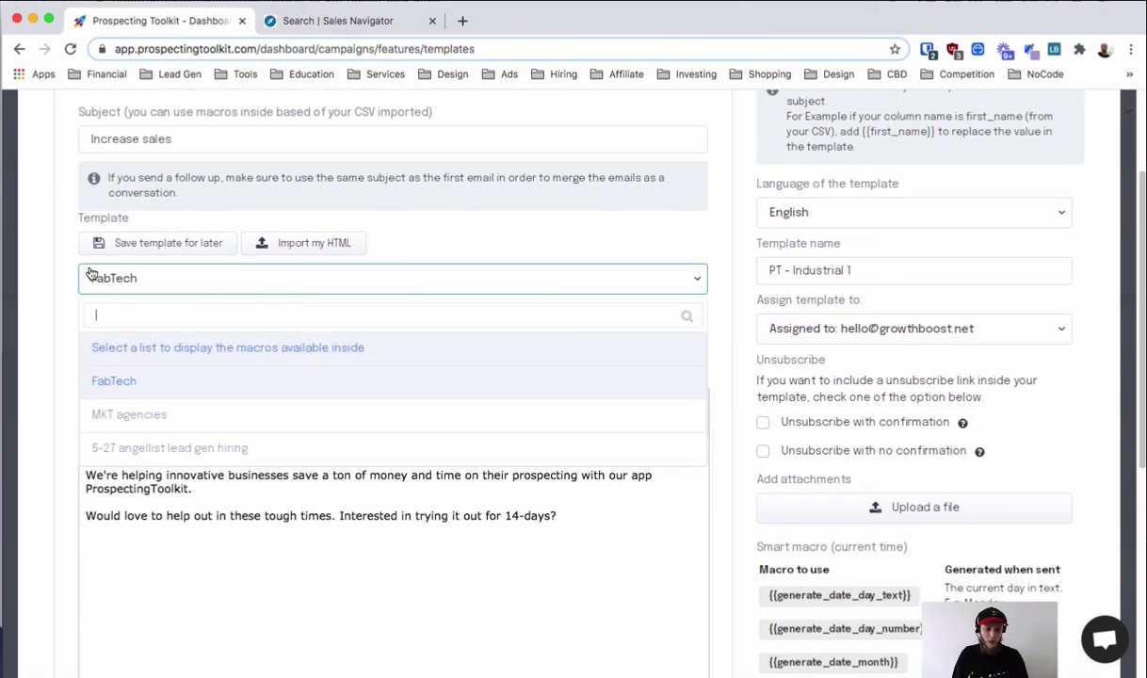
click(60, 273)
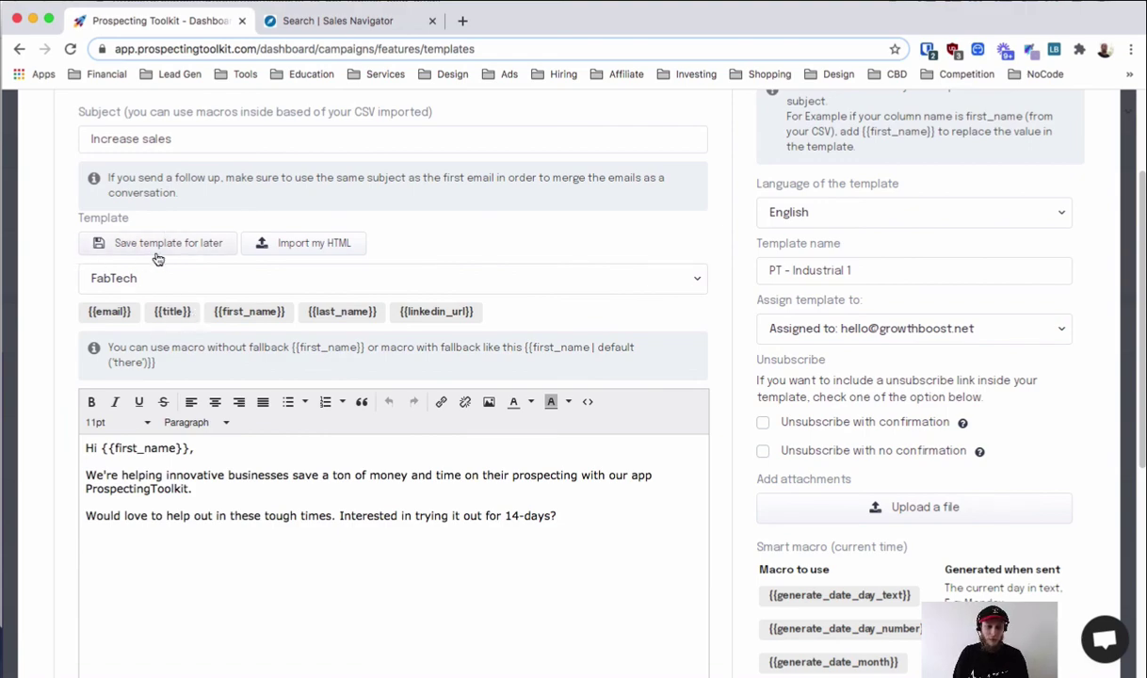
- Review the template's subject and template name fields without changing them
scroll(156, 257, up, 2)
scroll(341, 274, down, 1)
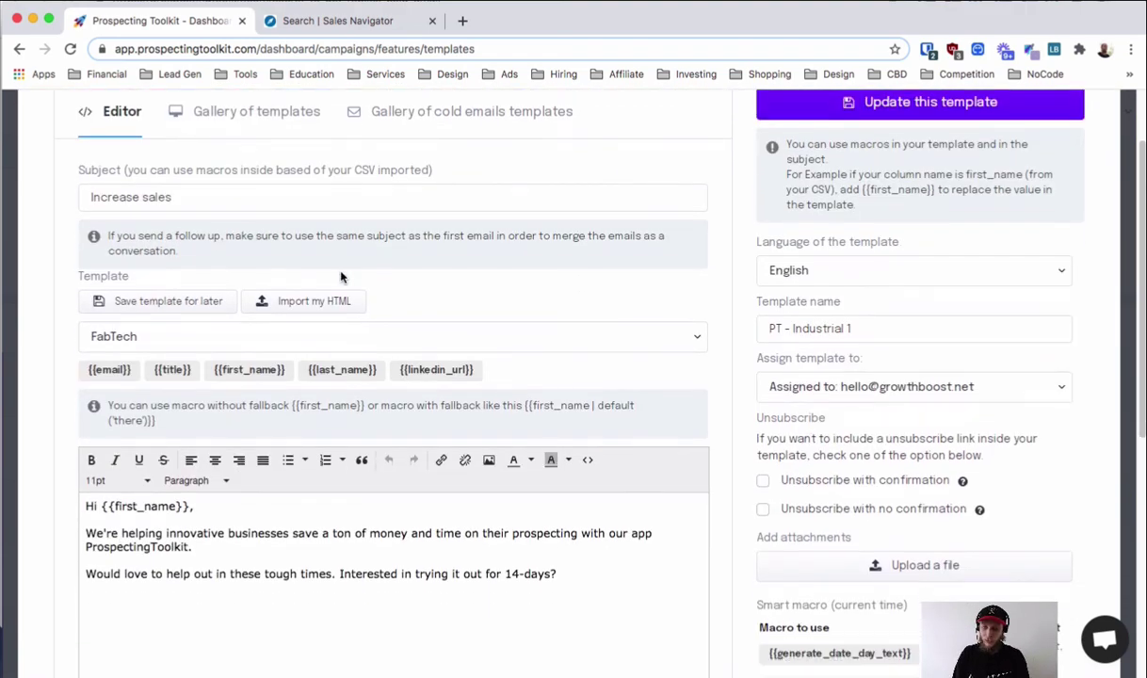
triple_click(872, 328)
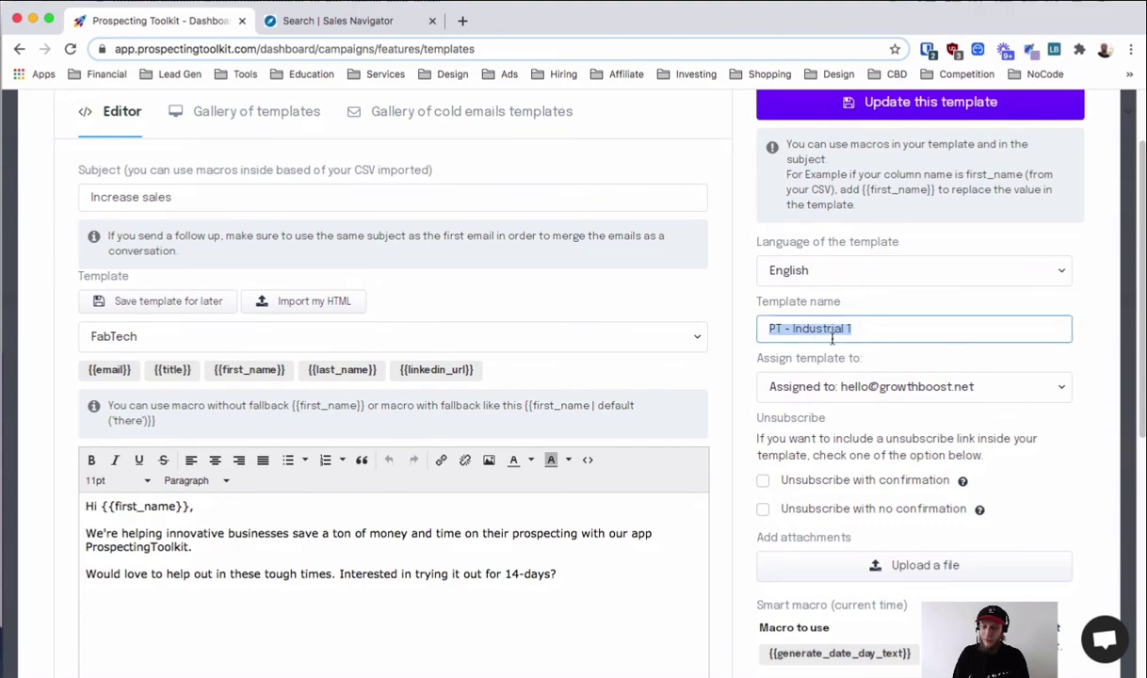
scroll(803, 322, down, 1)
scroll(635, 384, down, 2)
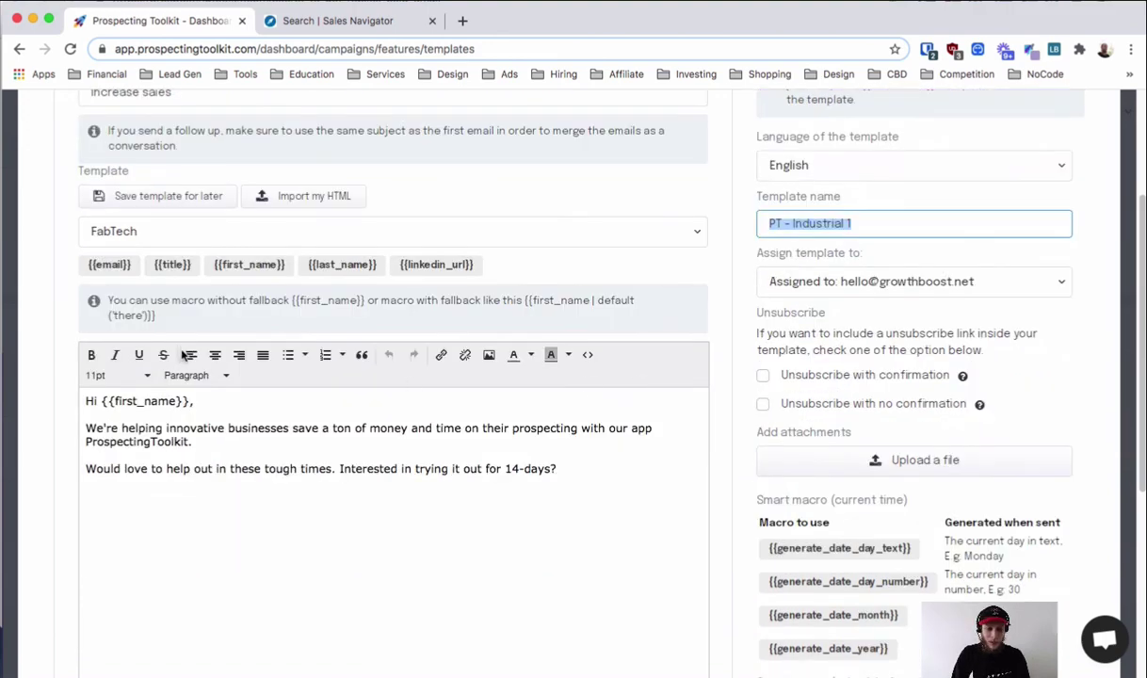
- Insert the {{title}} macro on the line below the greeting in the template body
click(288, 429)
scroll(202, 377, down, 1)
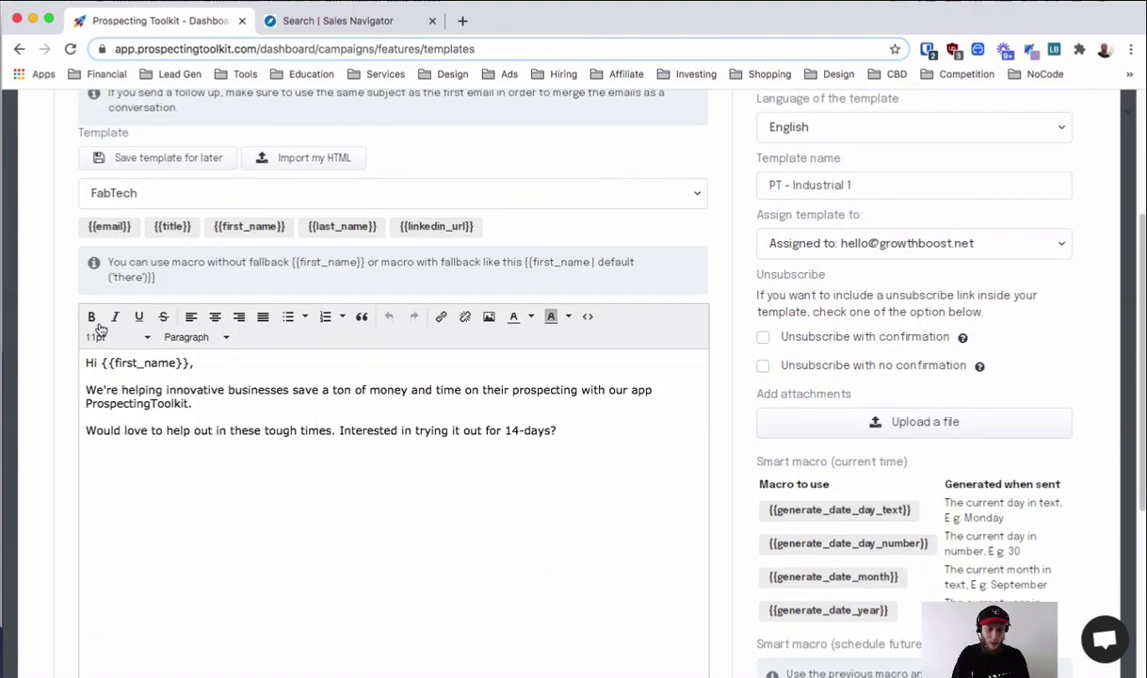
click(204, 369)
click(173, 226)
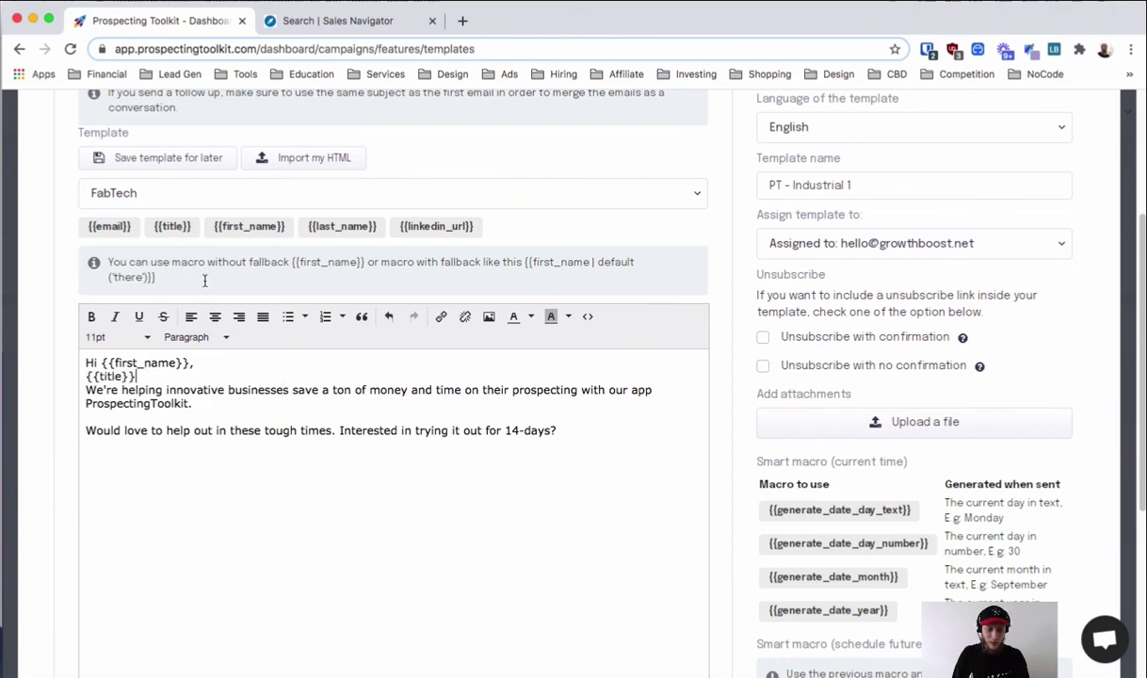
- Remove the {{title}} macro from the template body, undoing the accidental deletion of the greeting line
drag(154, 384, 63, 352)
click(144, 381)
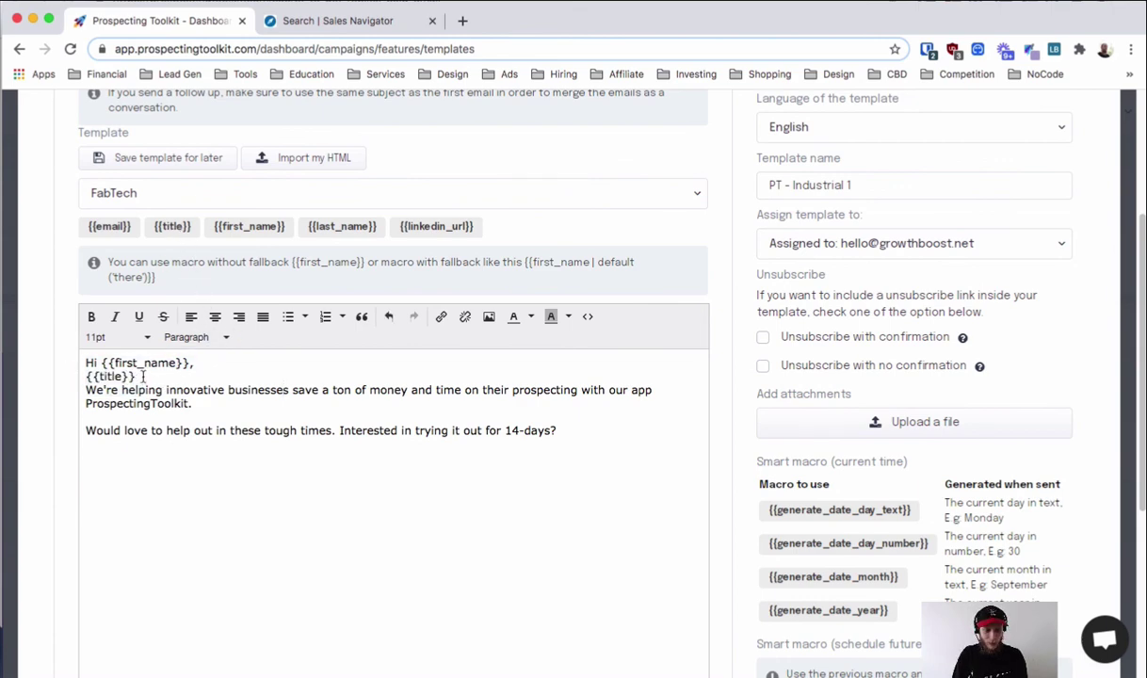
drag(143, 377, 71, 354)
key(BackSpace)
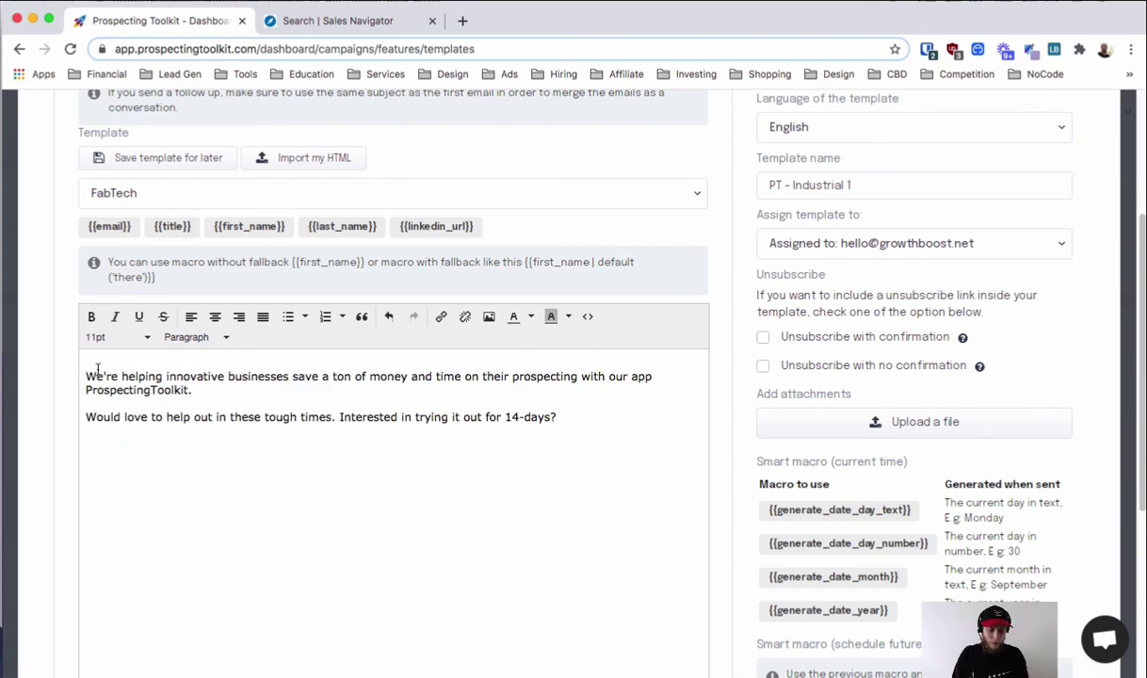
key(super+z)
drag(138, 376, 82, 377)
key(BackSpace)
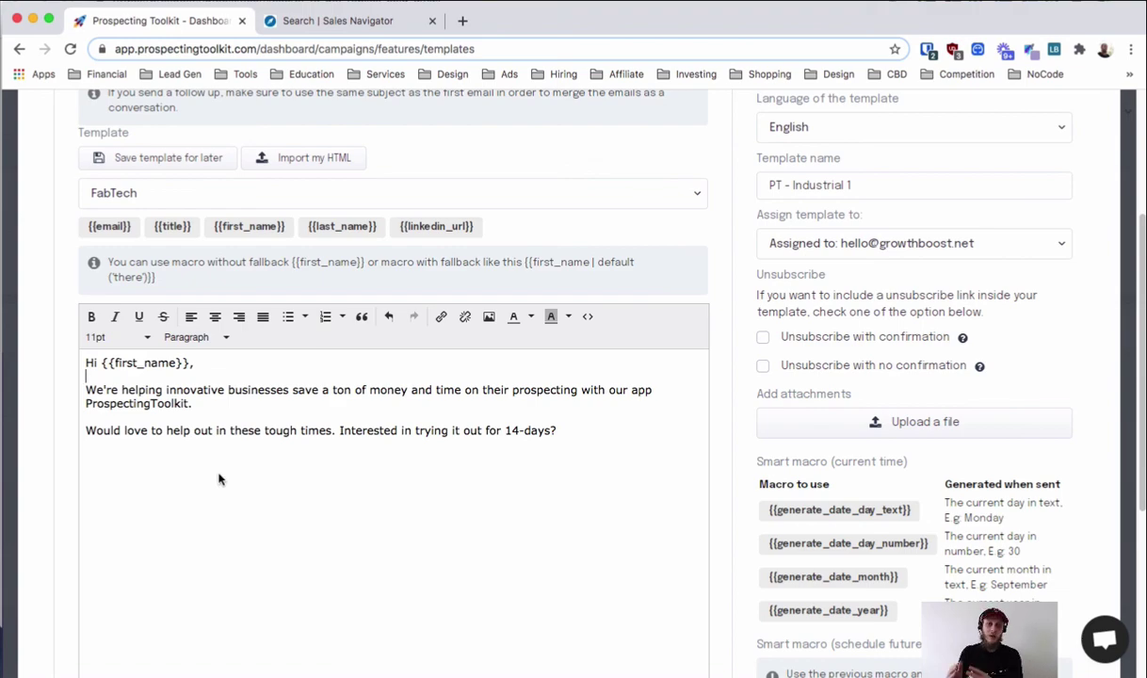
- Examine the gallery of cold email templates, checking its category choices and browsing the English Referral templates
scroll(118, 501, down, 5)
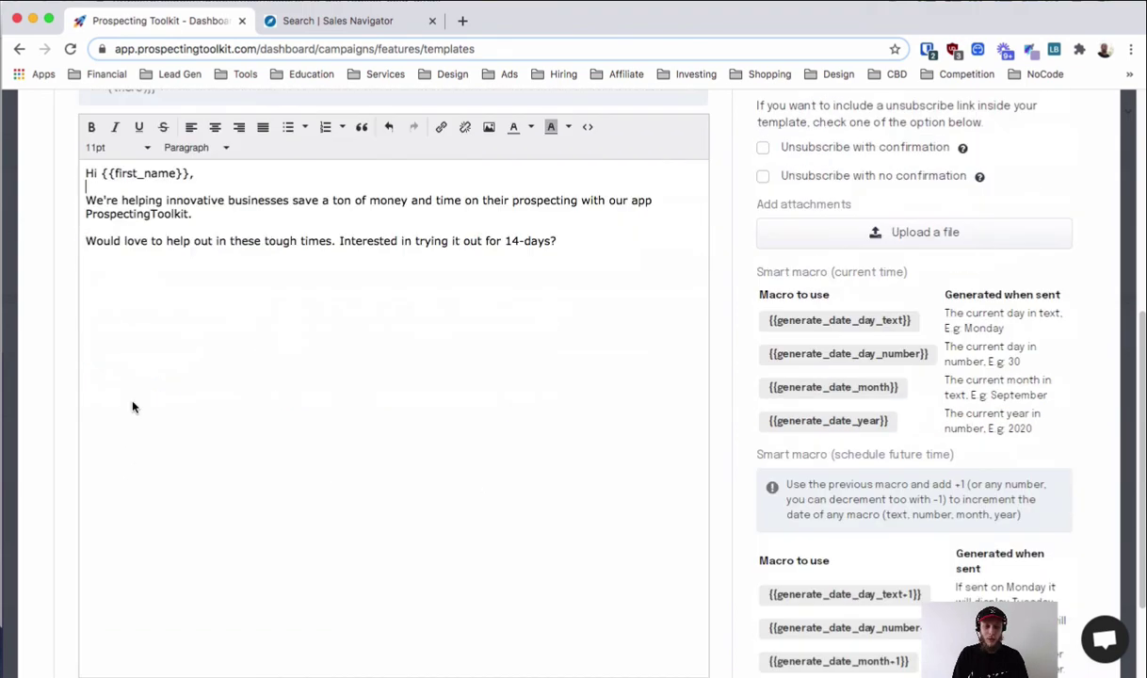
scroll(553, 377, up, 7)
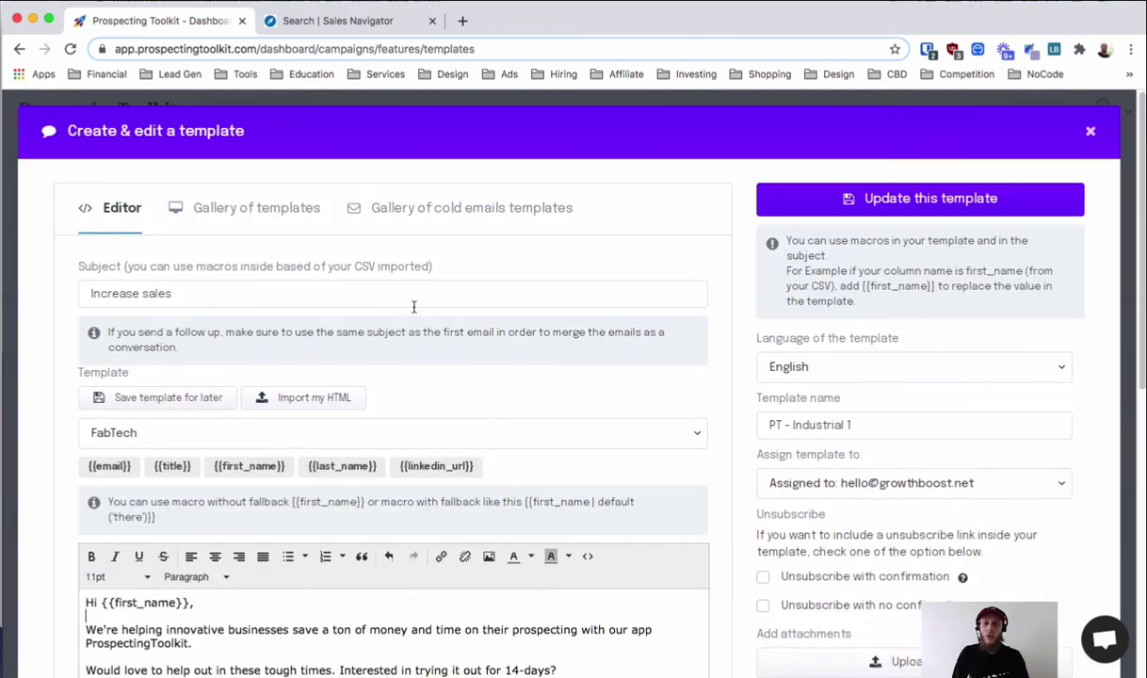
click(484, 214)
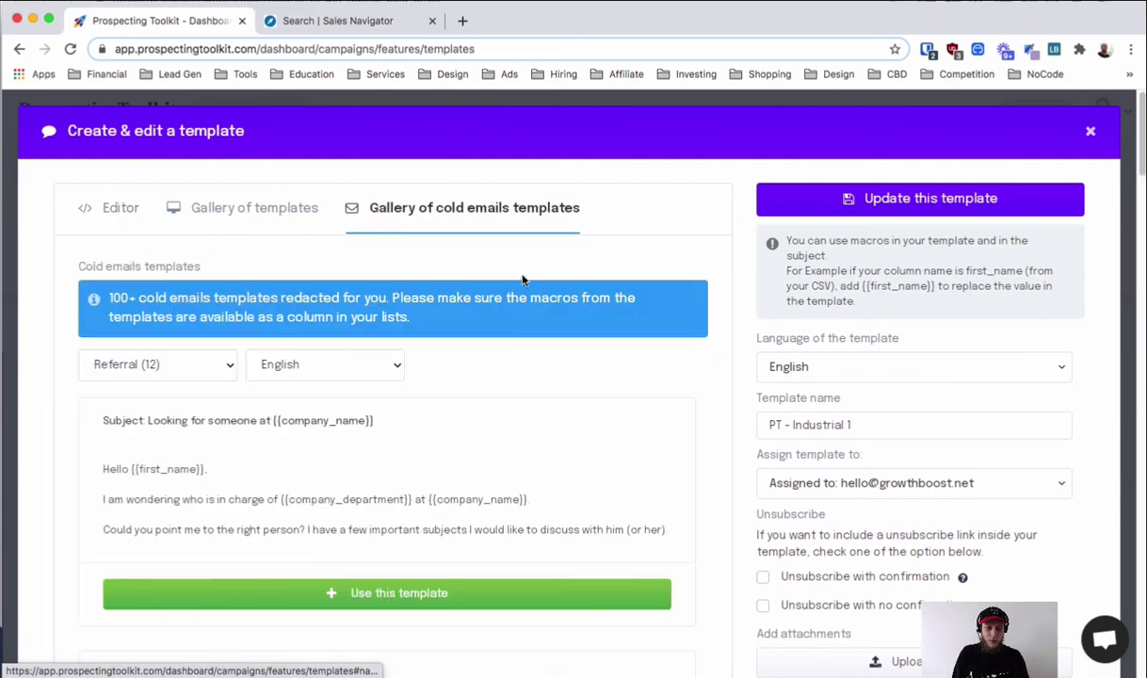
scroll(471, 248, down, 3)
click(156, 189)
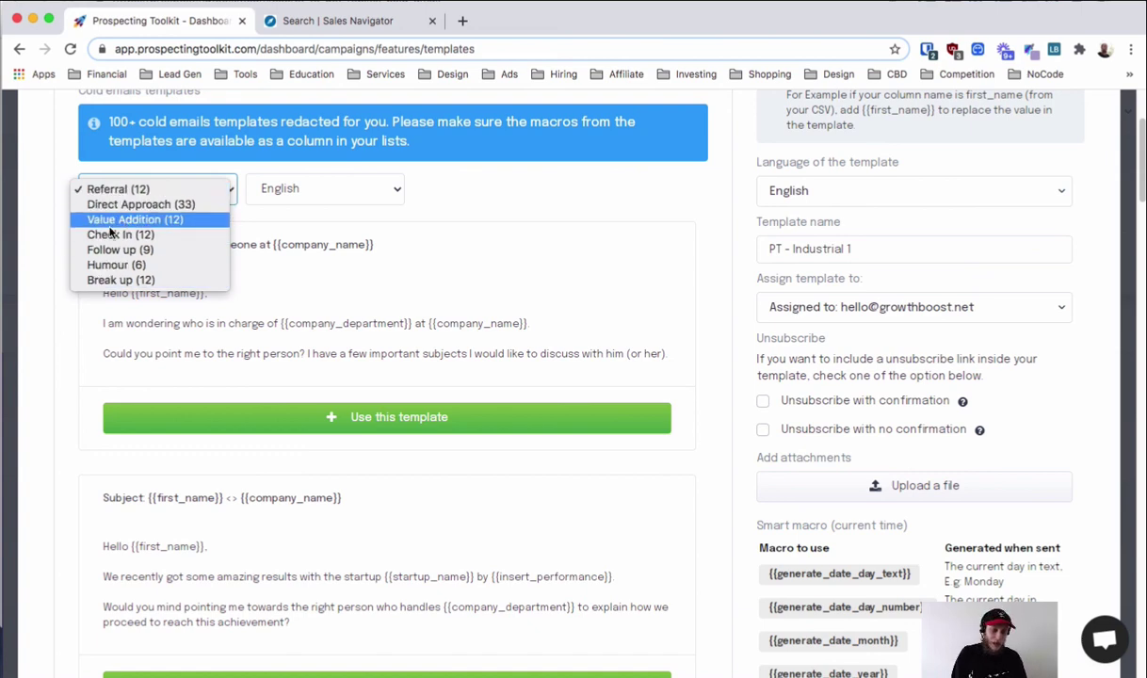
click(227, 236)
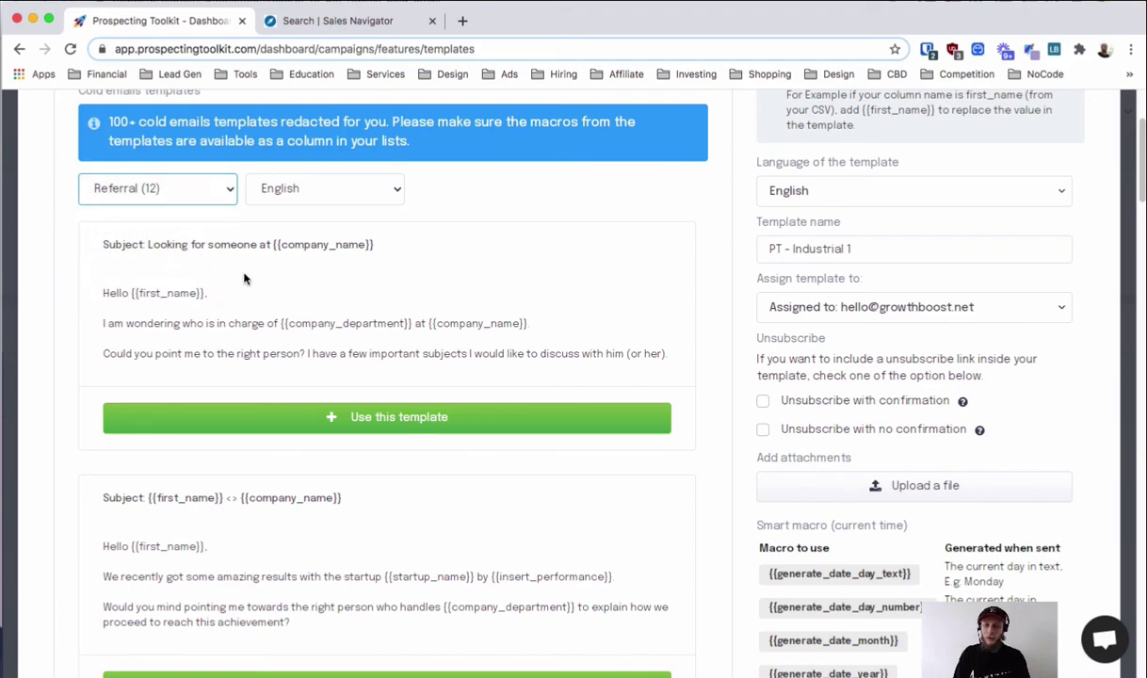
scroll(244, 278, down, 10)
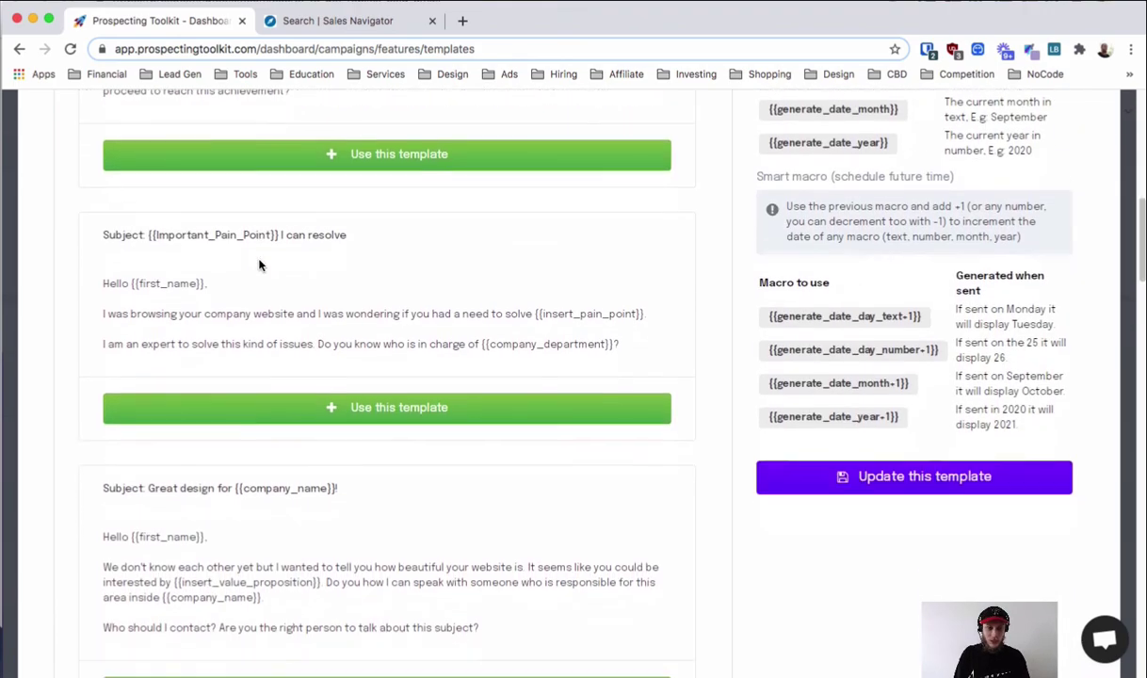
scroll(260, 269, down, 20)
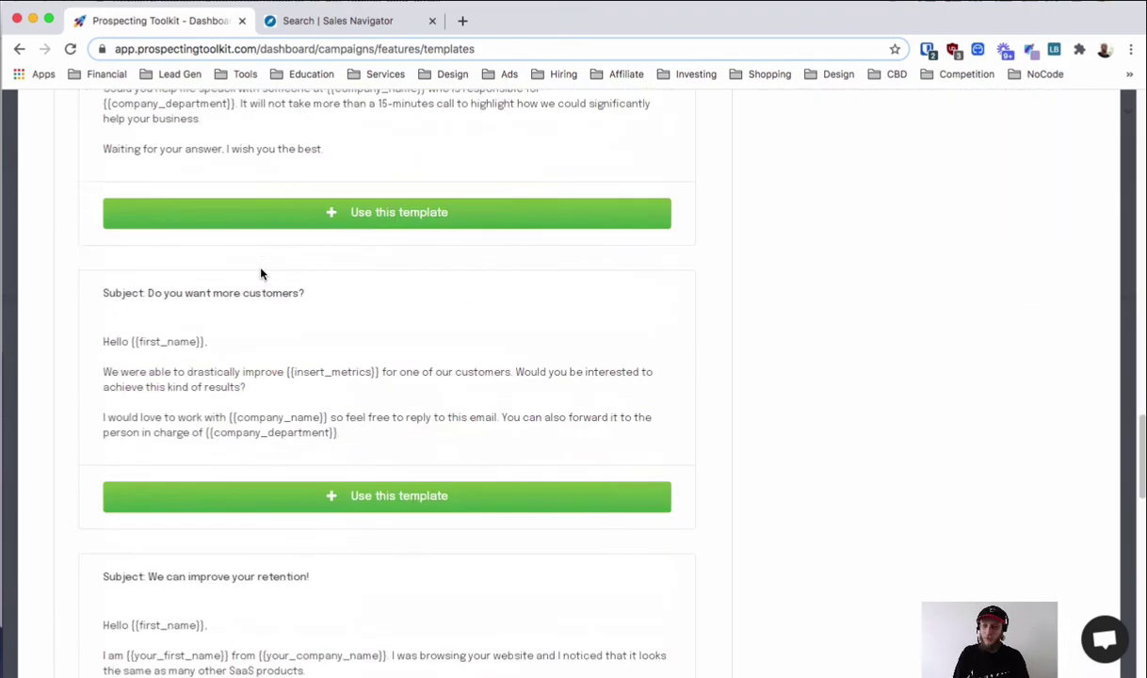
- Browse the remaining English Referral templates in the cold email gallery
scroll(261, 273, down, 20)
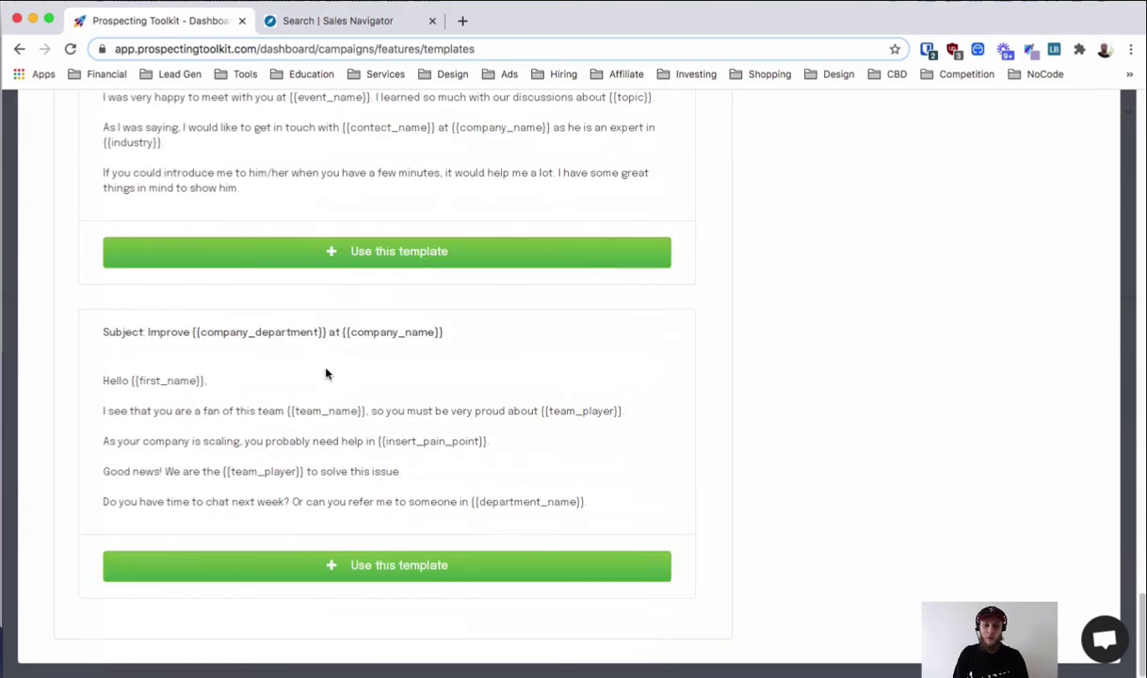
scroll(326, 374, up, 20)
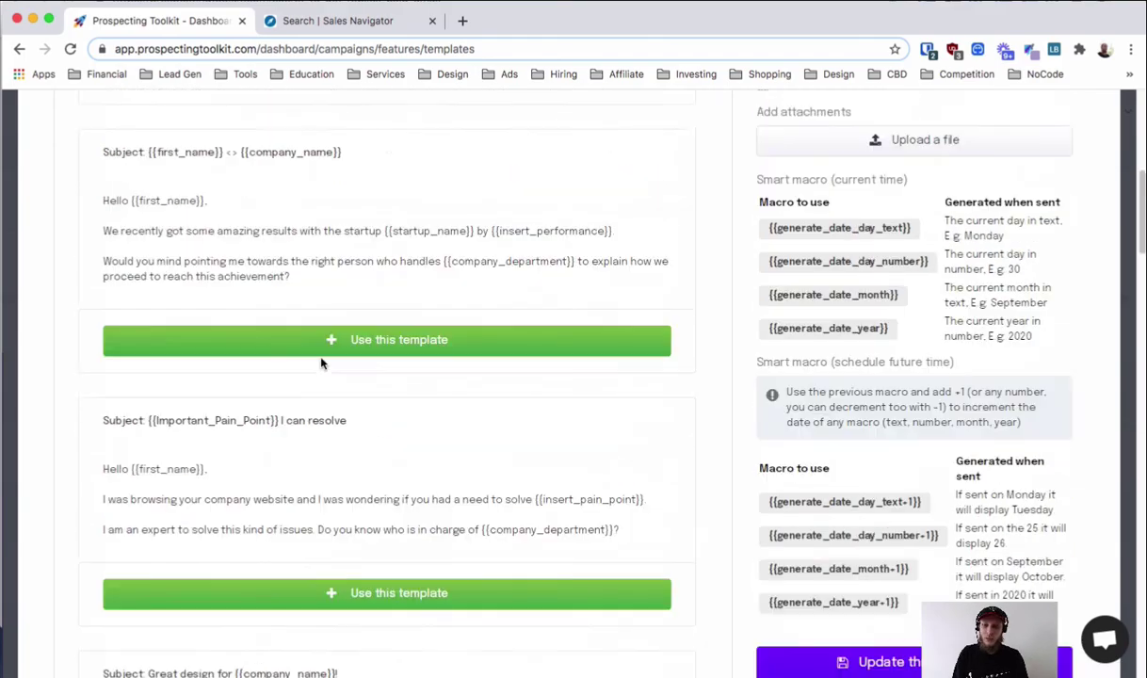
scroll(321, 358, down, 10)
scroll(196, 249, down, 6)
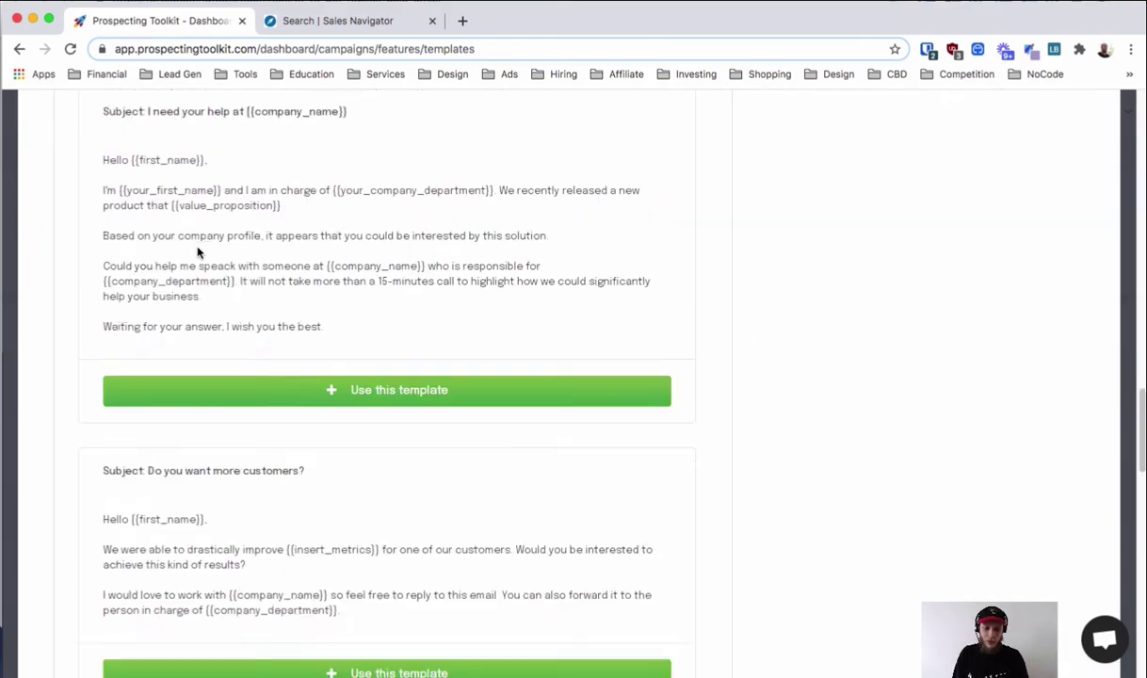
scroll(282, 248, up, 20)
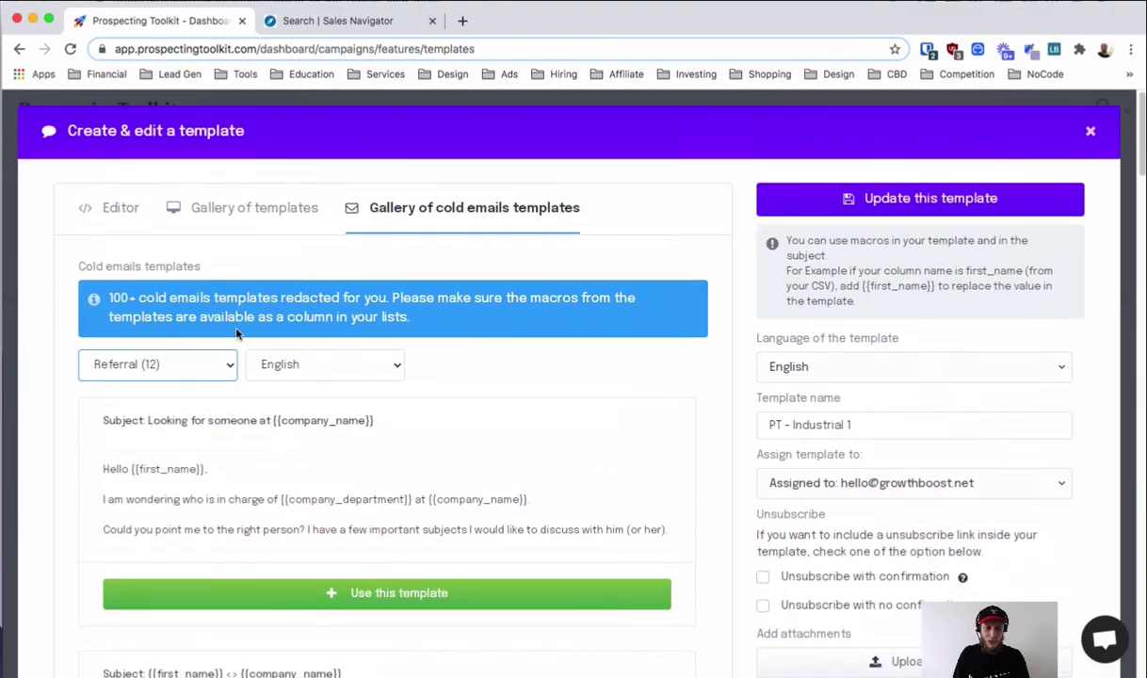
- Switch the cold email gallery to the Direct Approach category and browse its templates
click(157, 364)
click(142, 380)
scroll(268, 367, down, 10)
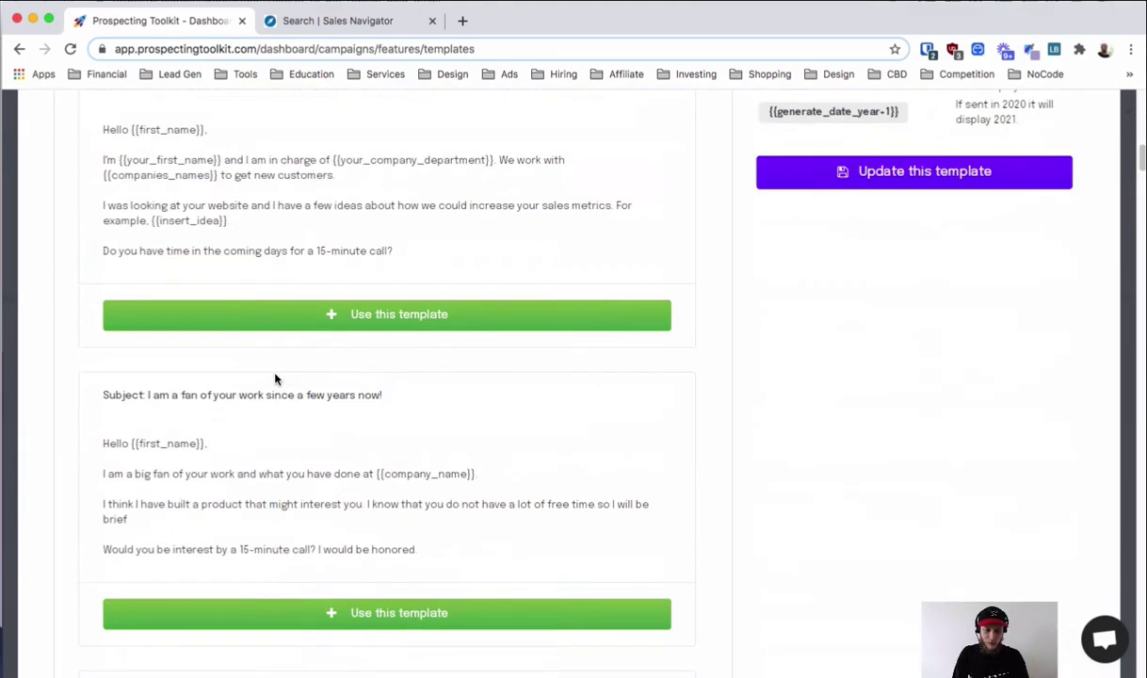
scroll(281, 302, up, 8)
scroll(286, 310, up, 10)
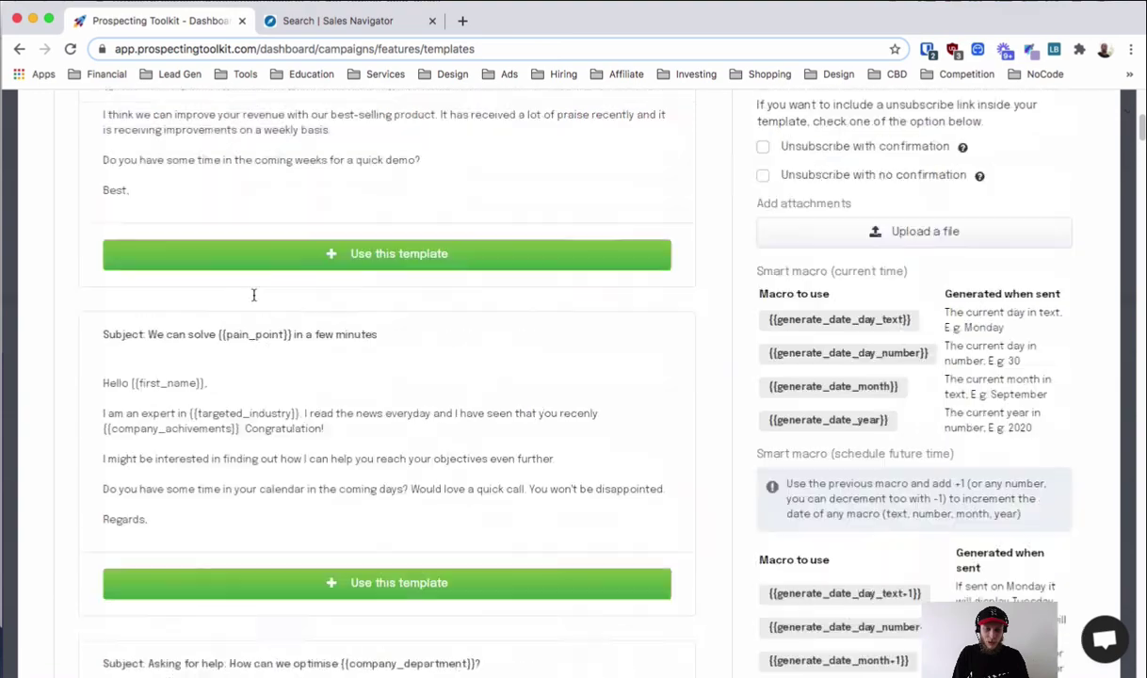
- Show the Humour category of cold email templates and read through its examples, starting with the three-reasons message
click(170, 268)
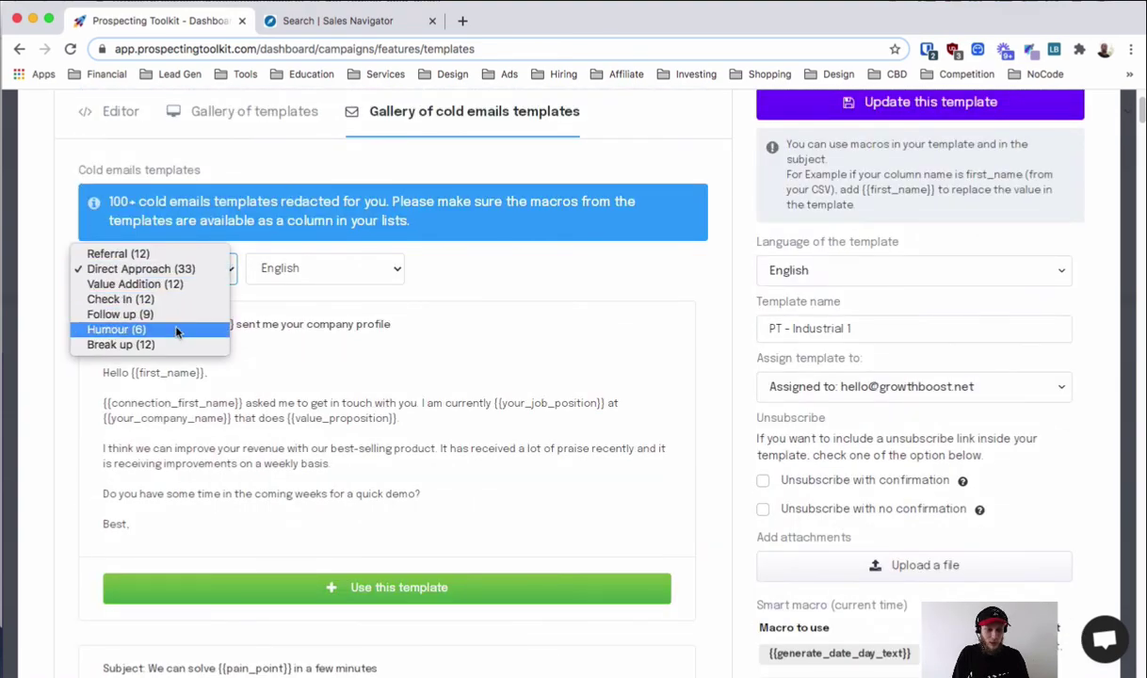
click(179, 329)
scroll(207, 378, down, 1)
scroll(207, 378, down, 3)
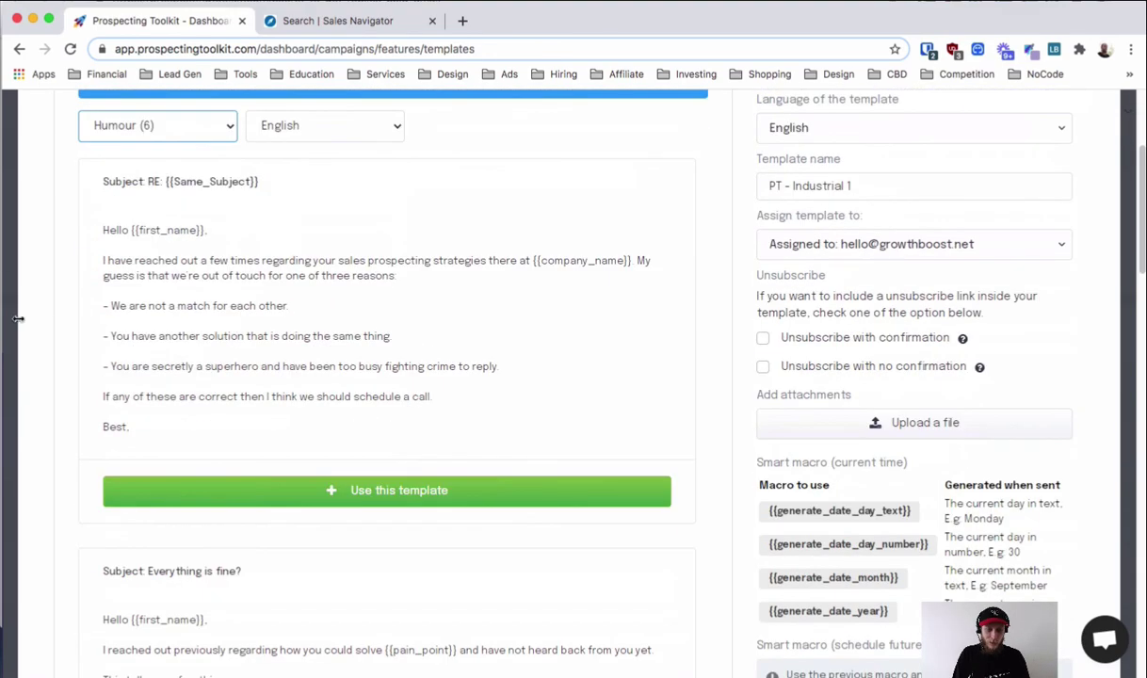
drag(128, 309, 194, 353)
click(290, 370)
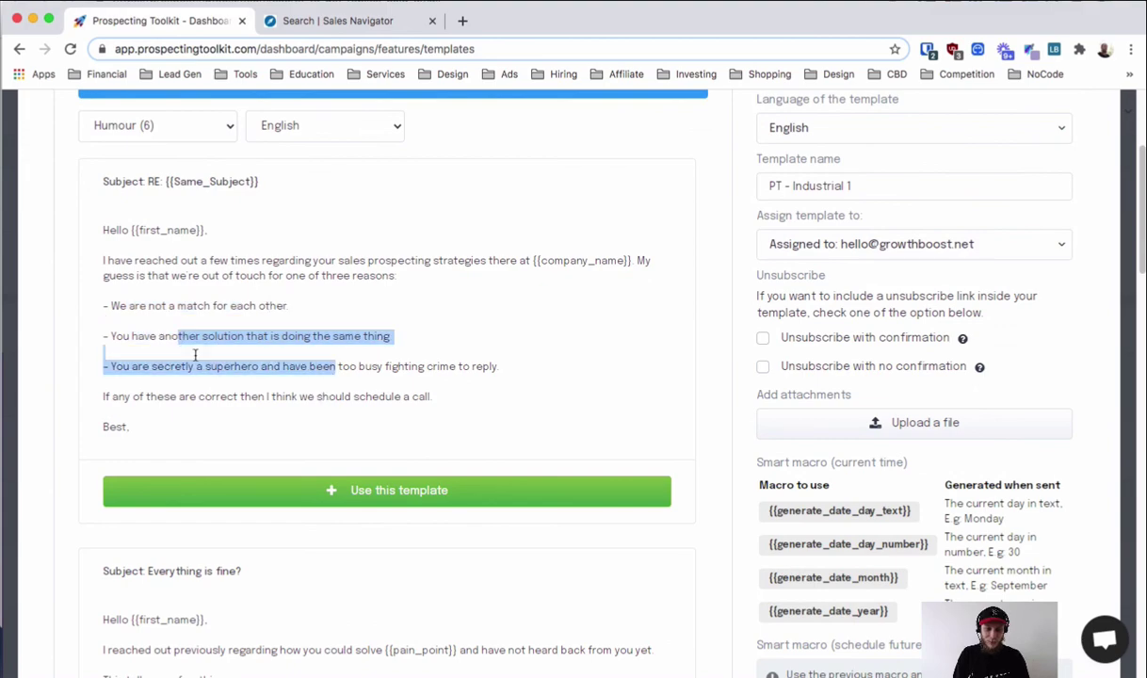
click(218, 363)
scroll(268, 364, down, 15)
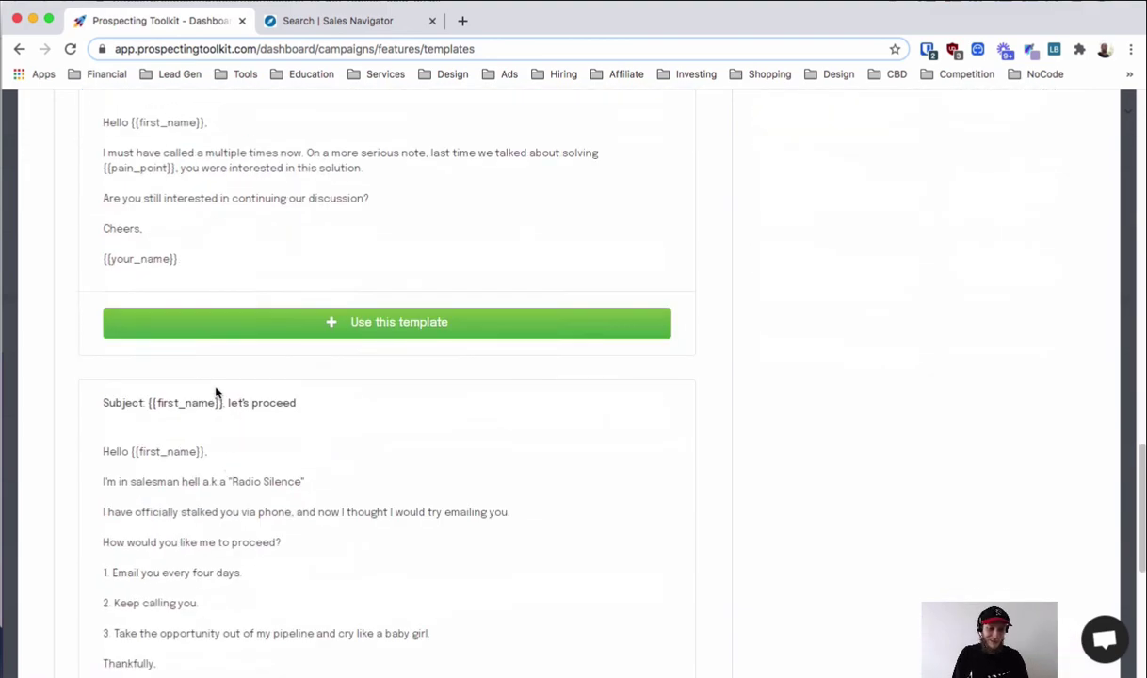
scroll(224, 372, down, 6)
scroll(223, 377, up, 20)
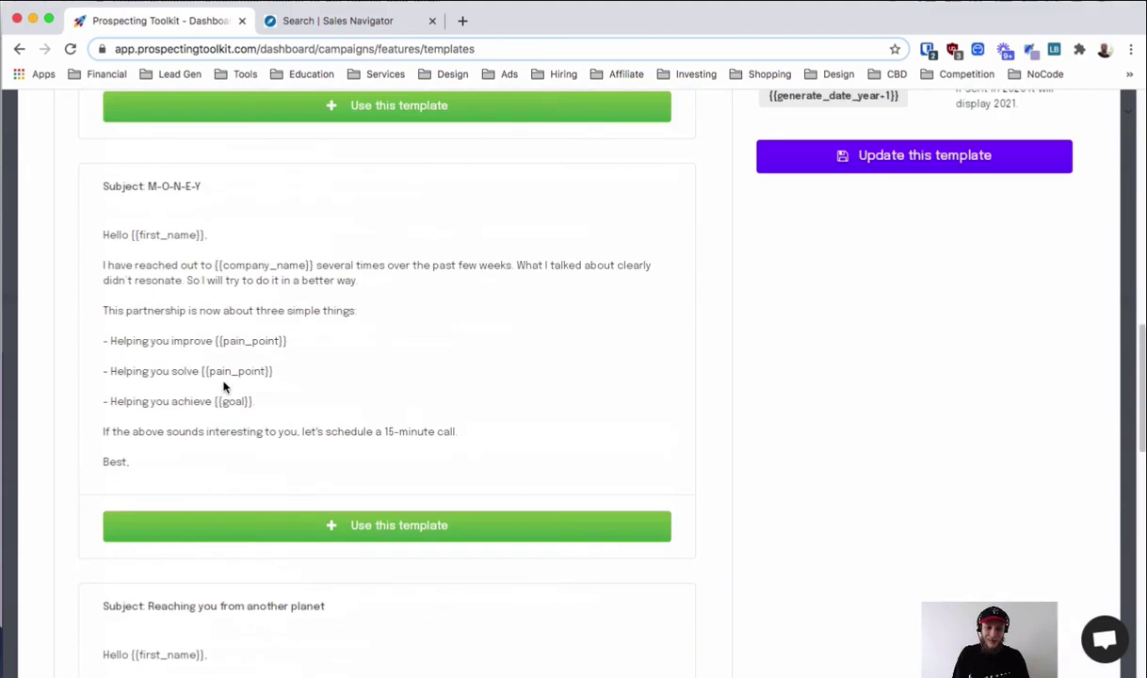
scroll(224, 387, up, 1)
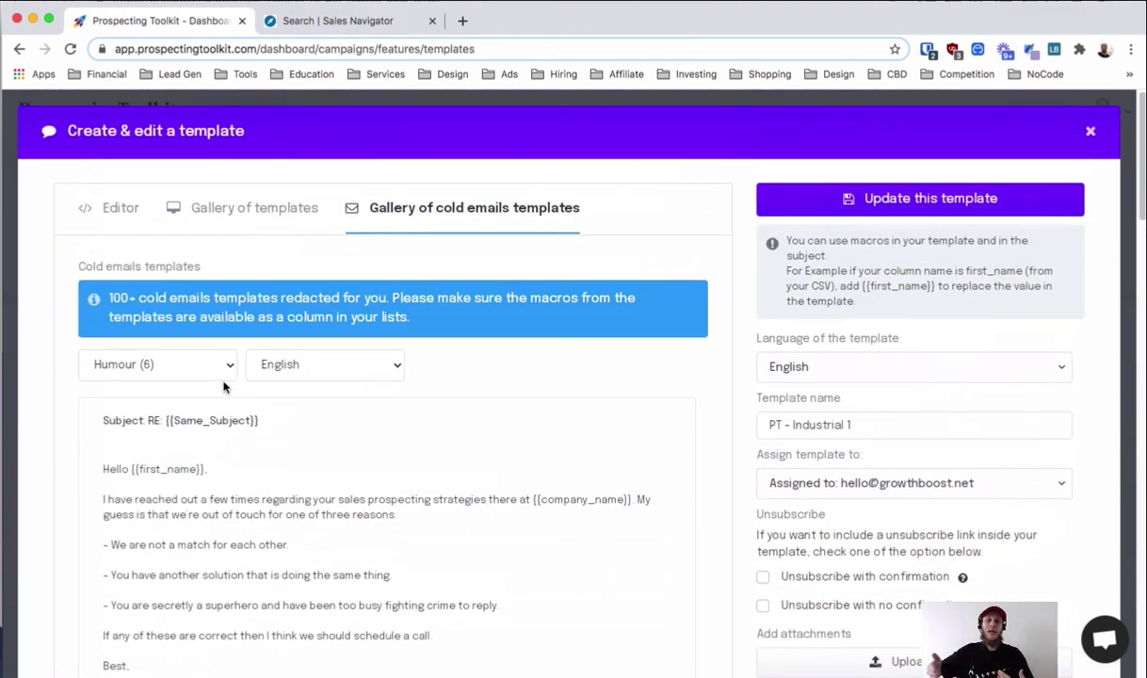
- Return to the template editor, look over the message body and close the template without updating it
click(105, 219)
scroll(794, 407, down, 1)
scroll(446, 363, up, 1)
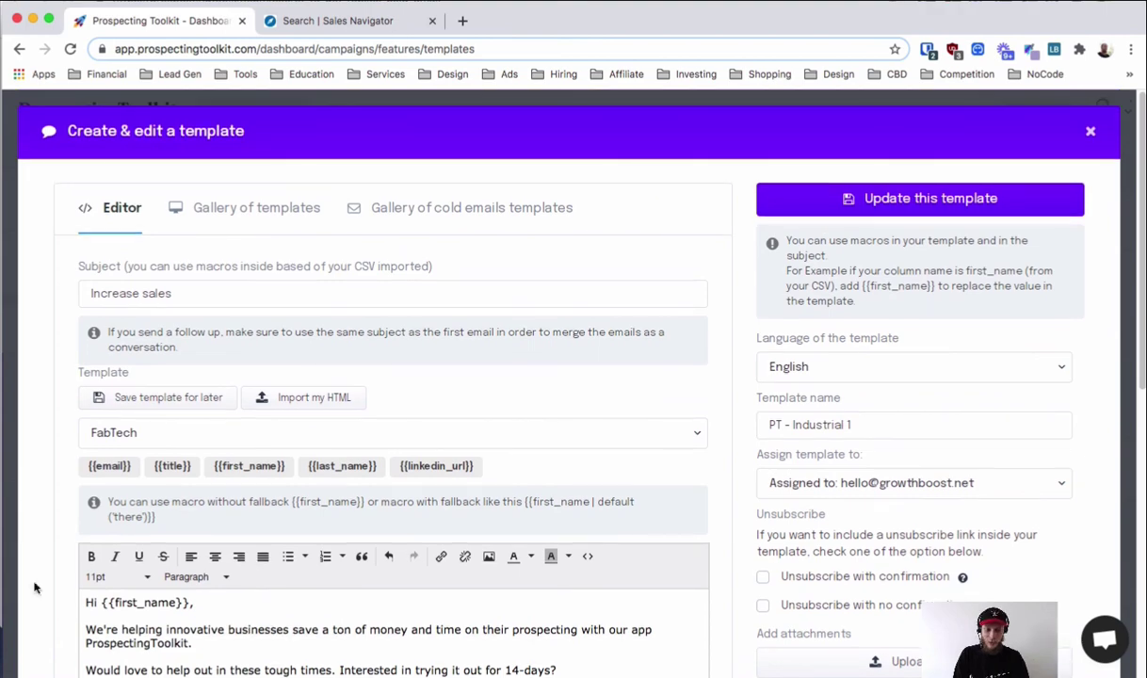
scroll(49, 452, down, 1)
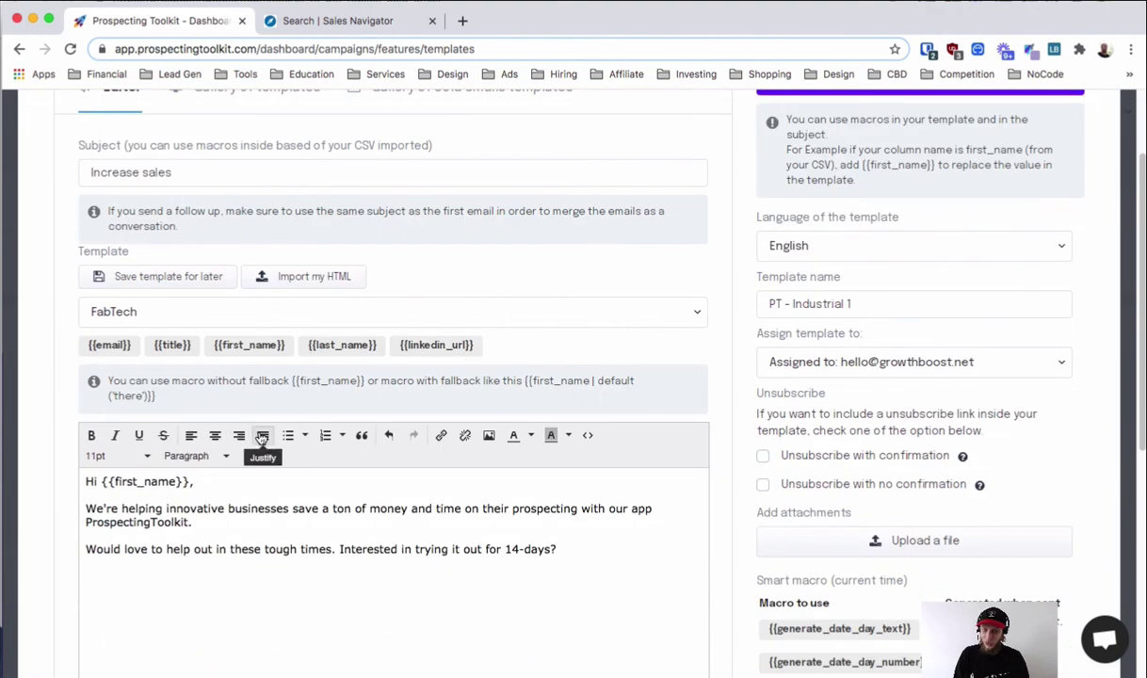
scroll(256, 450, up, 1)
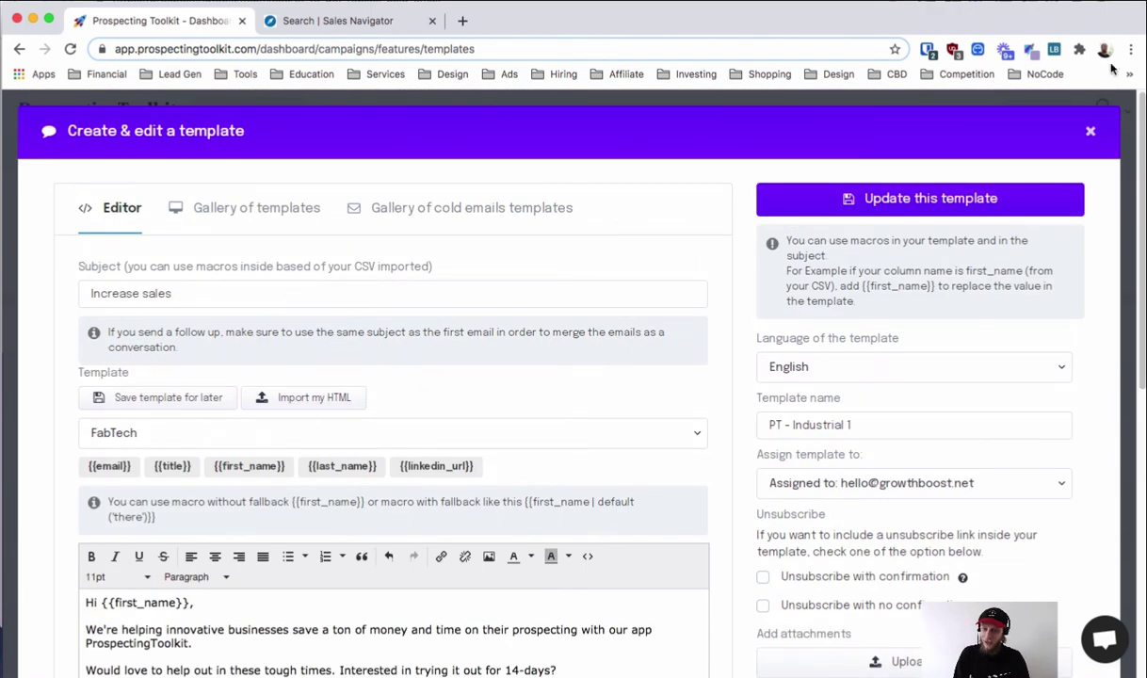
click(1092, 133)
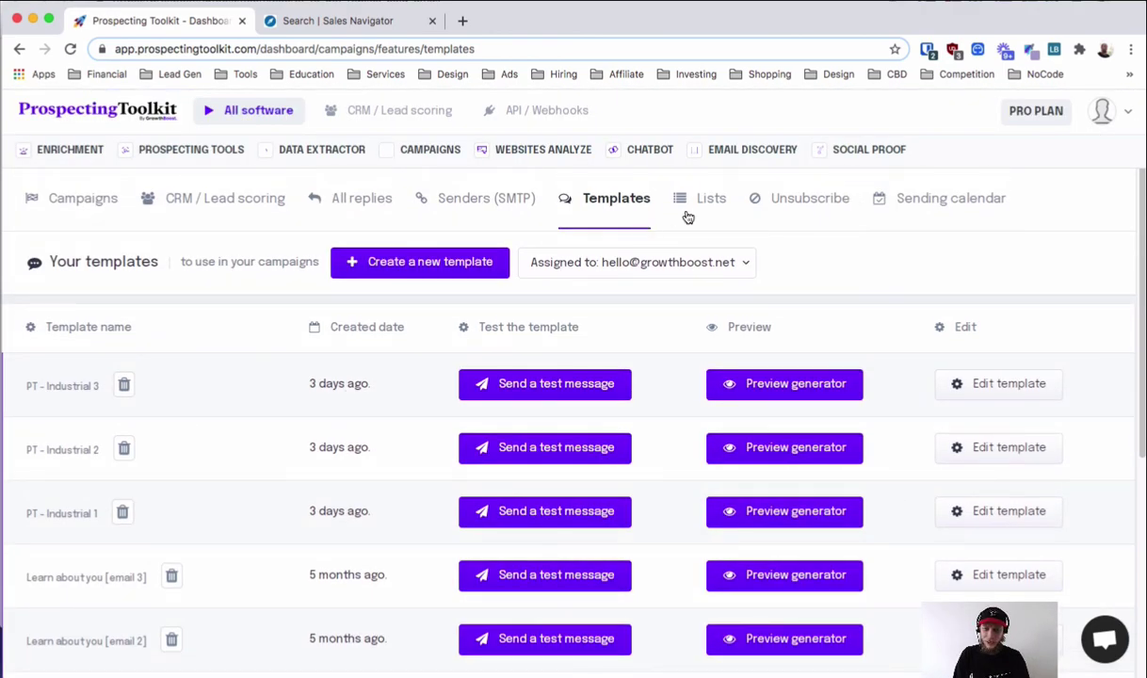
- Go to the SMTP senders page, start connecting a new SMTP sender and skim its setup form
click(461, 204)
mouse_move(454, 205)
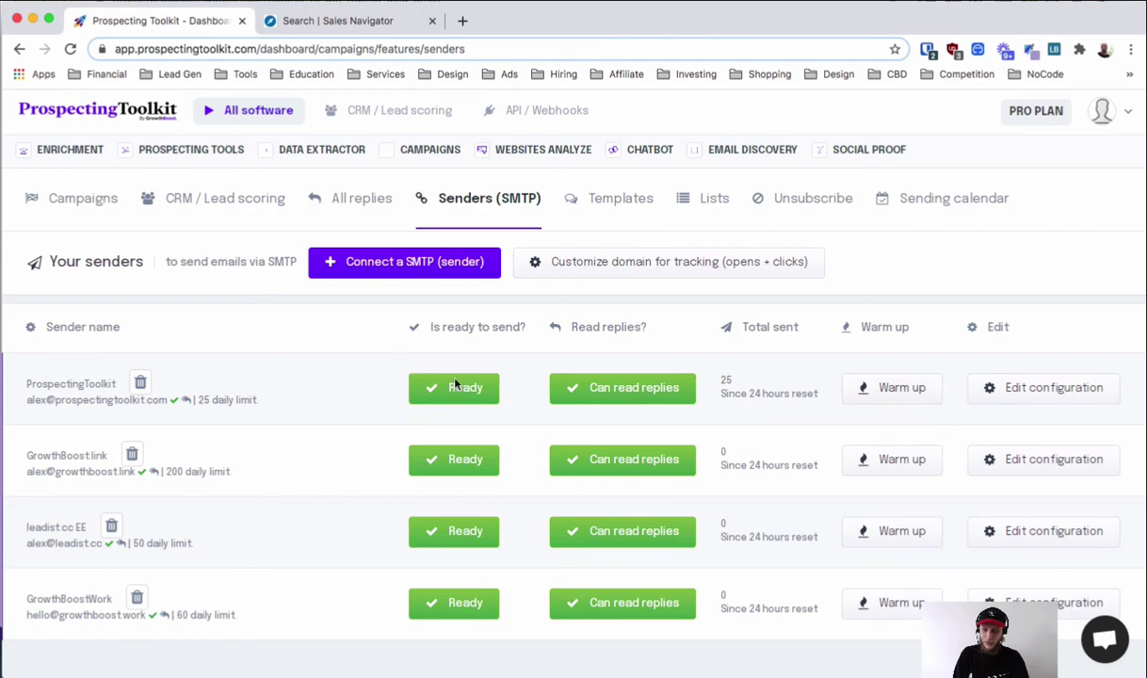
click(408, 262)
scroll(424, 301, down, 4)
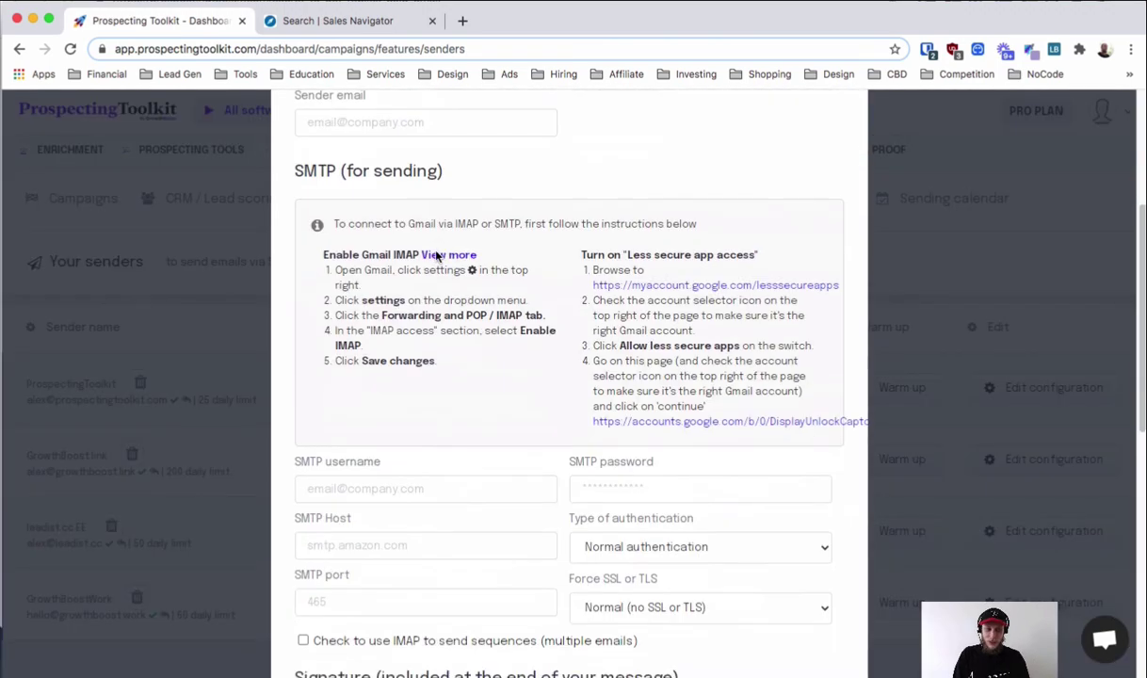
scroll(424, 264, up, 4)
- Review the Gmail setup instructions and the sender name, sender full name and sender email fields without entering values
click(442, 351)
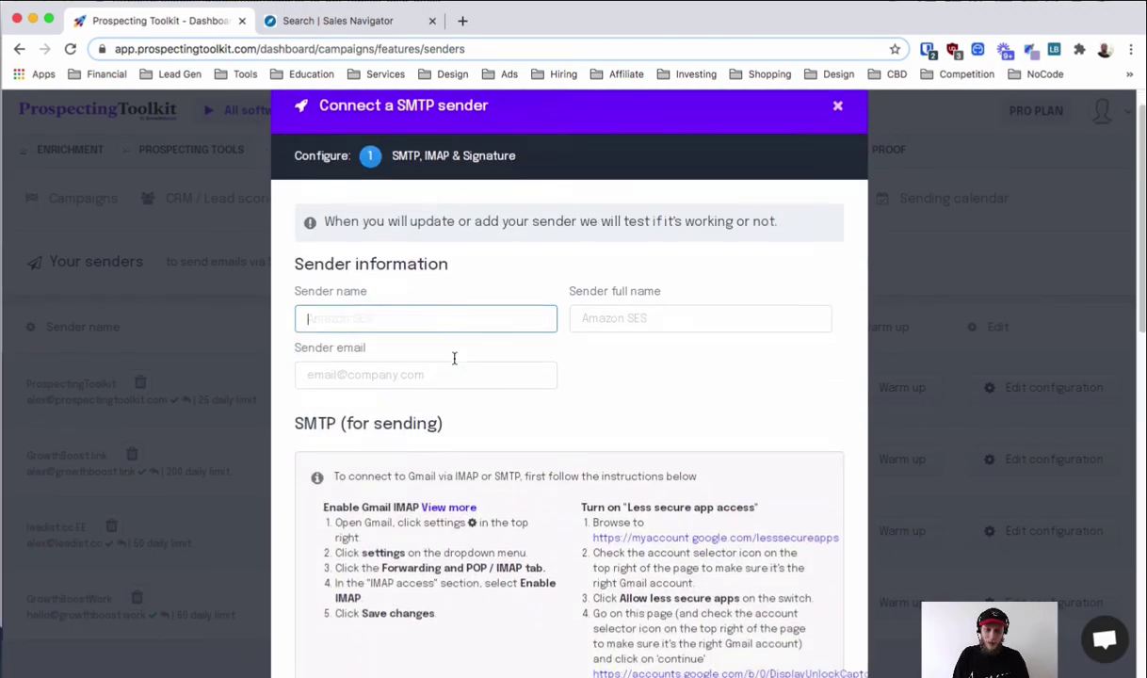
scroll(453, 359, down, 2)
scroll(462, 459, down, 1)
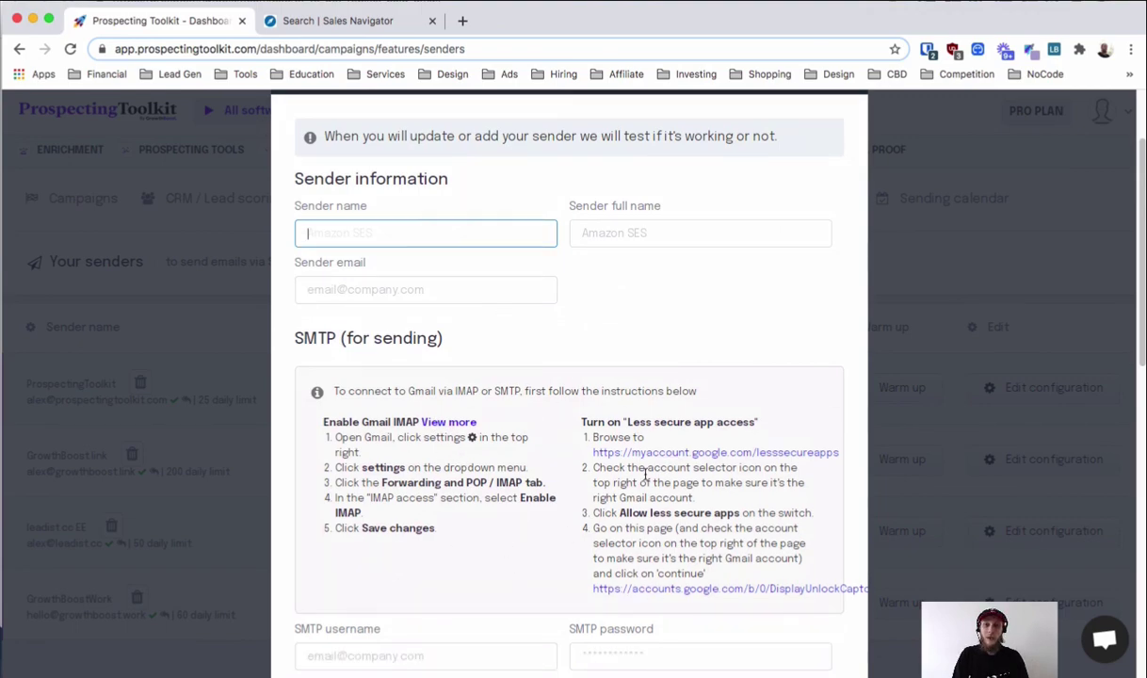
scroll(418, 317, up, 4)
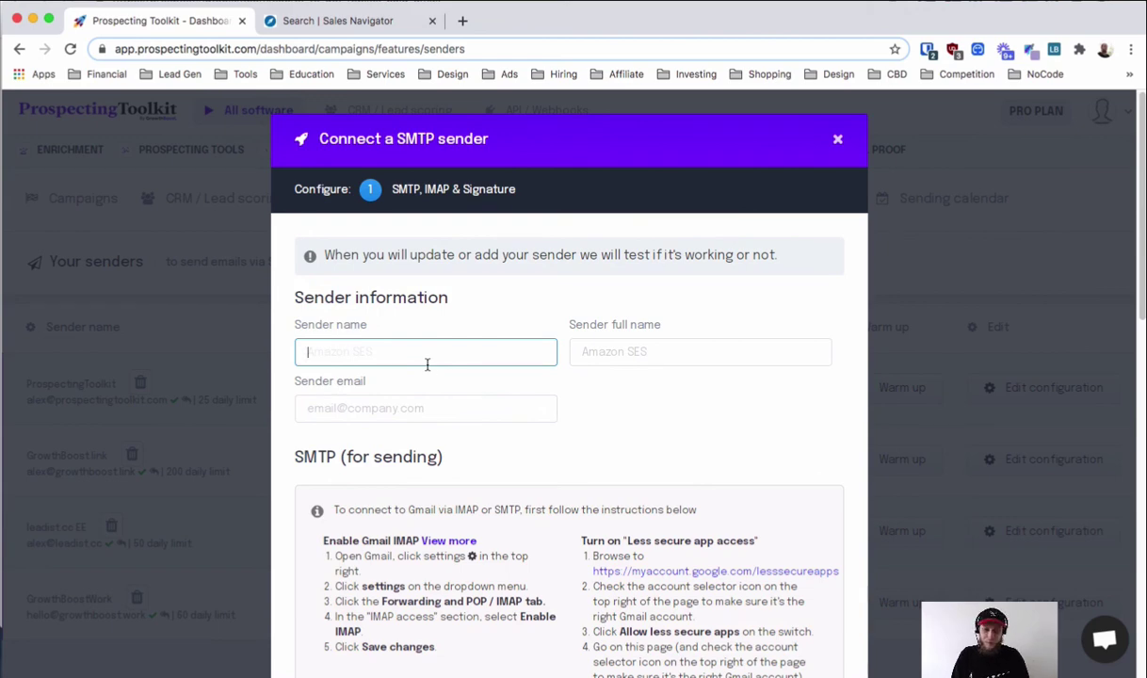
click(659, 347)
click(415, 356)
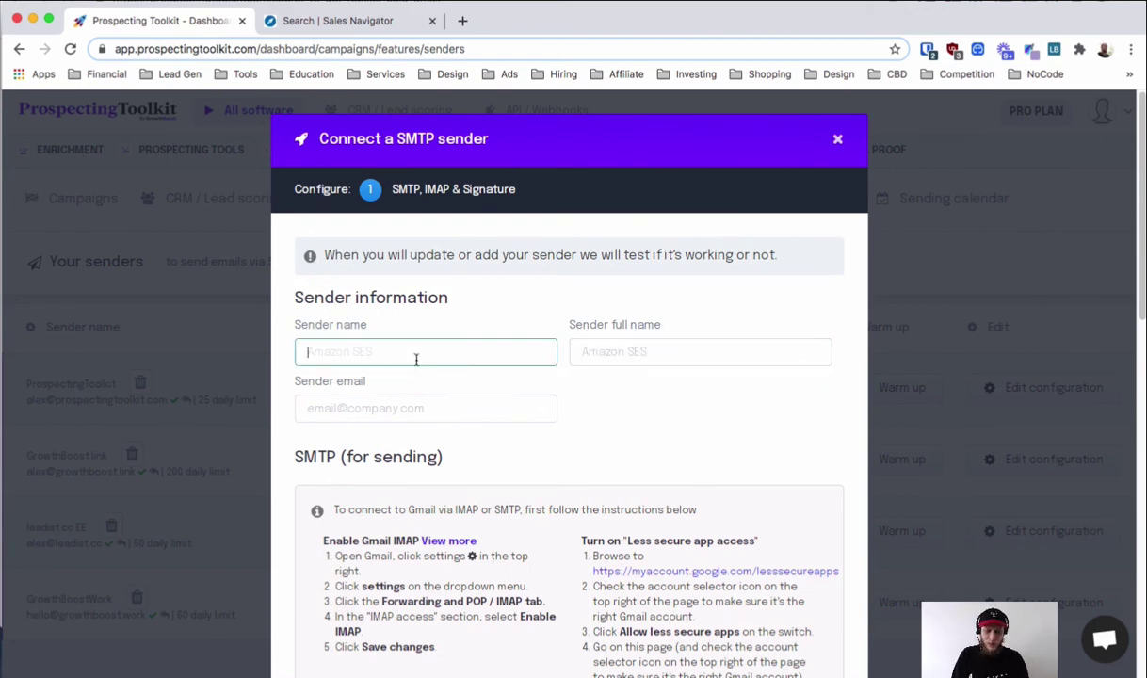
click(604, 331)
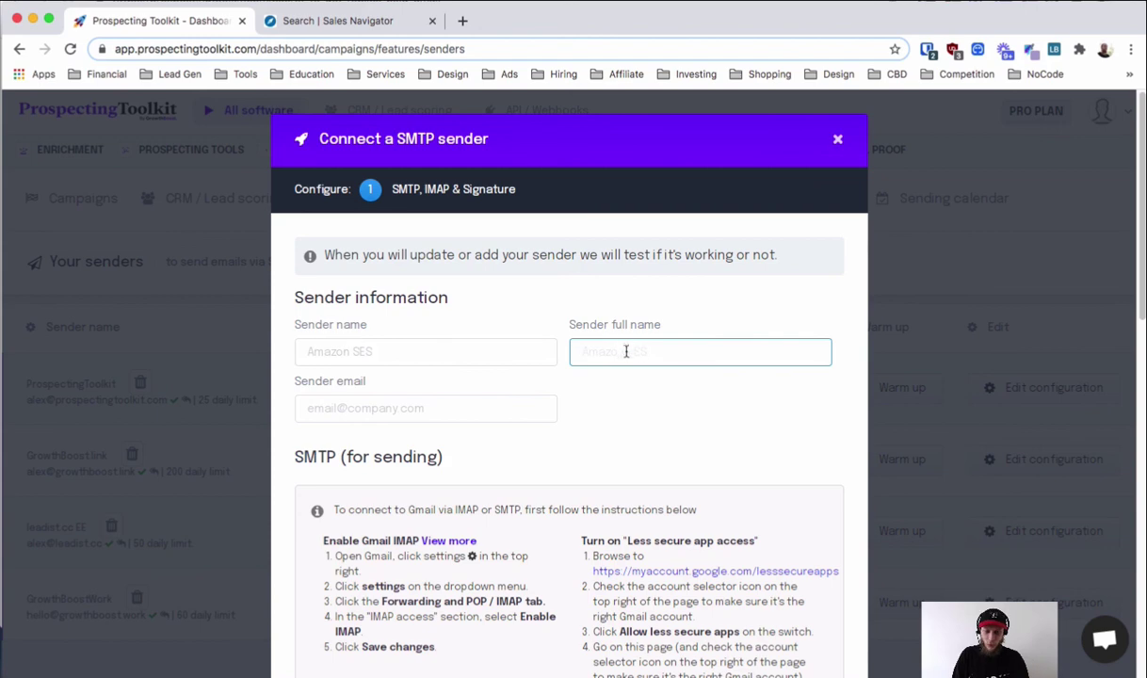
click(474, 407)
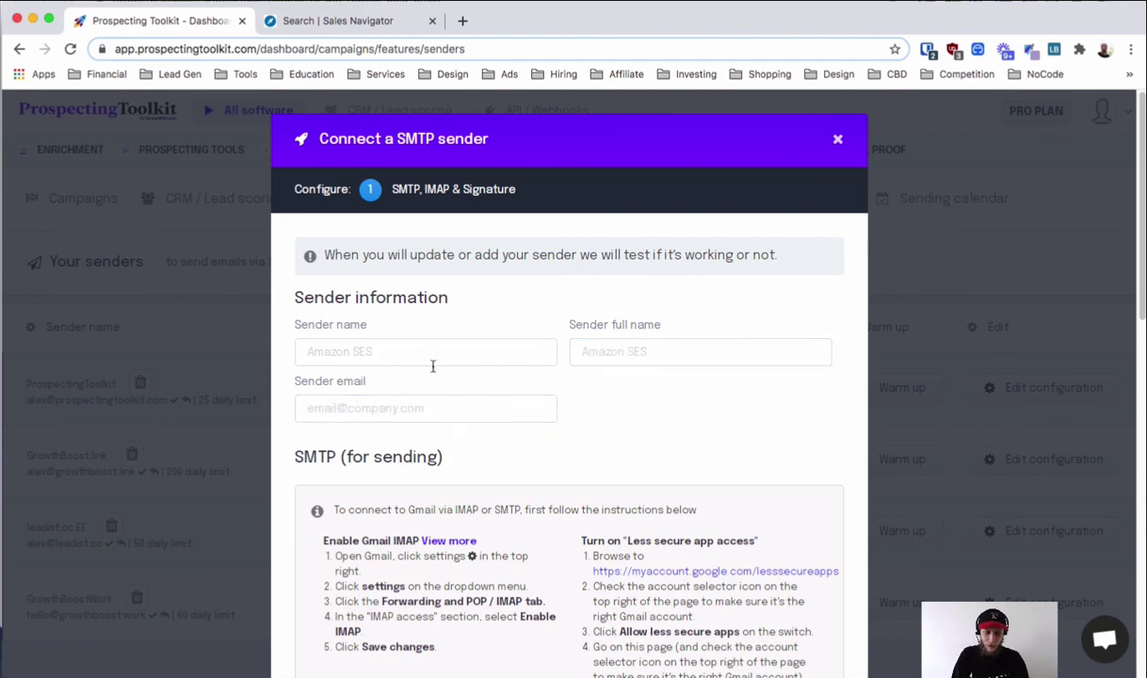
click(417, 327)
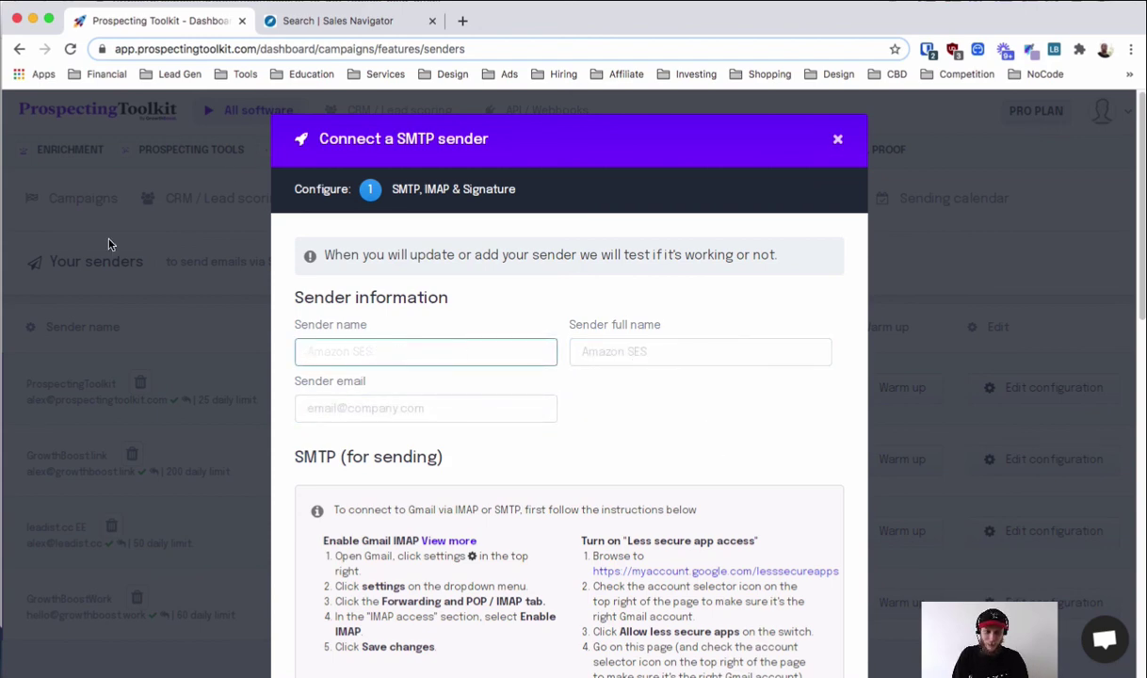
click(650, 350)
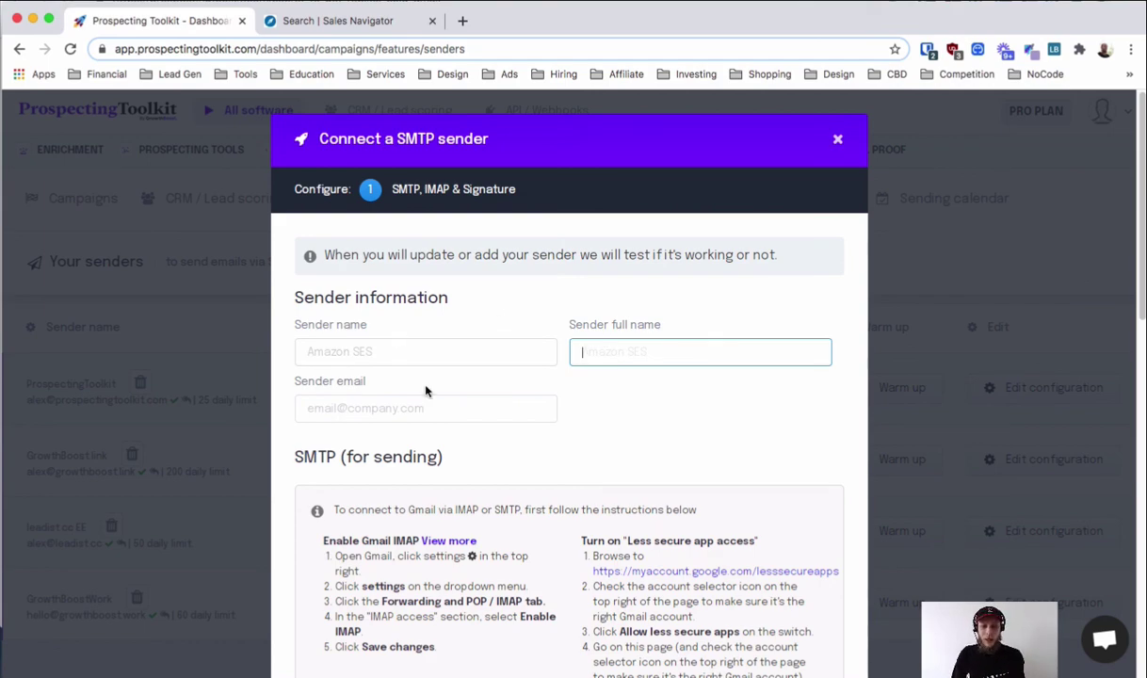
click(433, 407)
- Review the SMTP username, password and host fields of the new sender, leaving them empty
scroll(435, 367, down, 10)
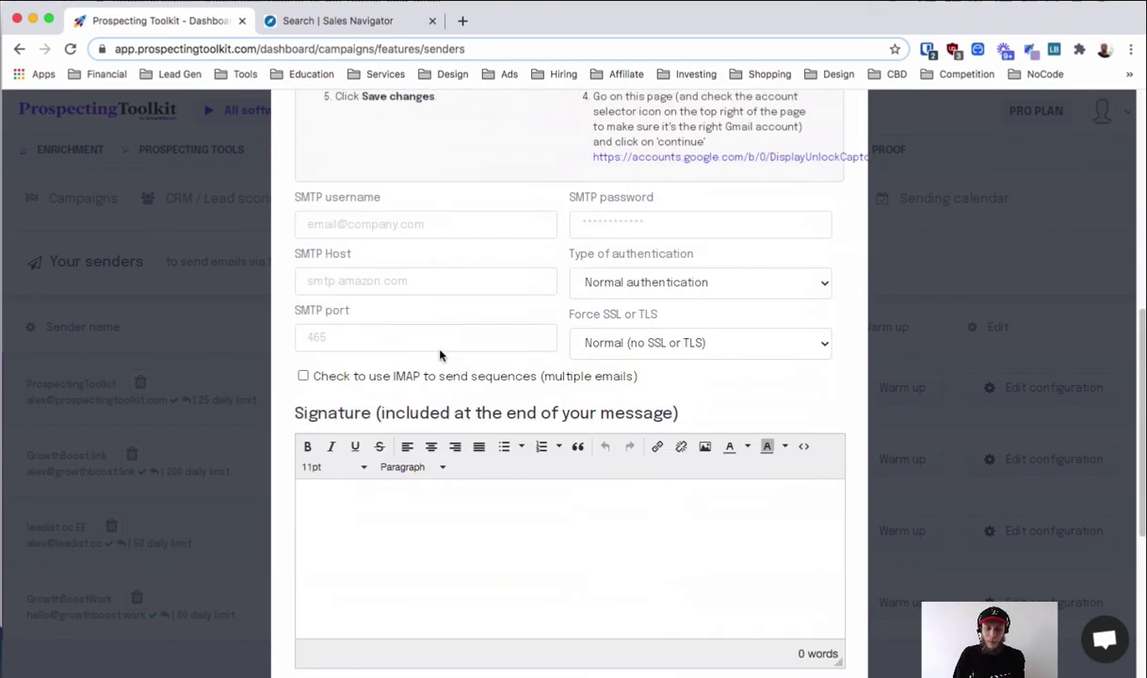
click(428, 227)
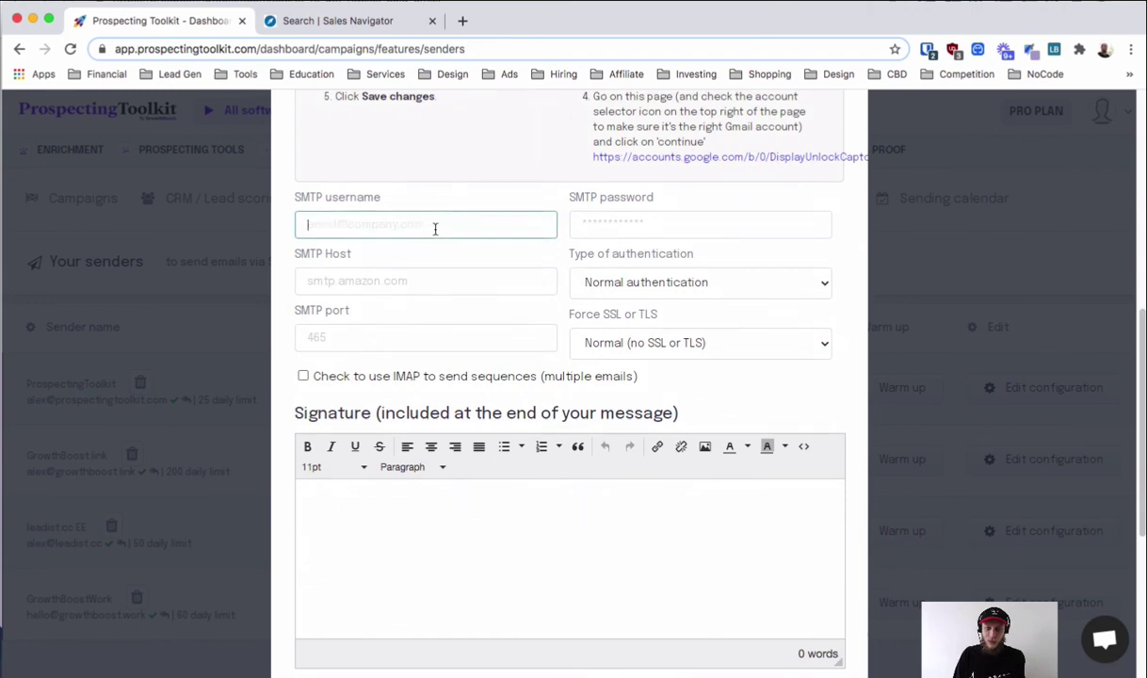
click(588, 230)
scroll(509, 226, up, 1)
click(492, 255)
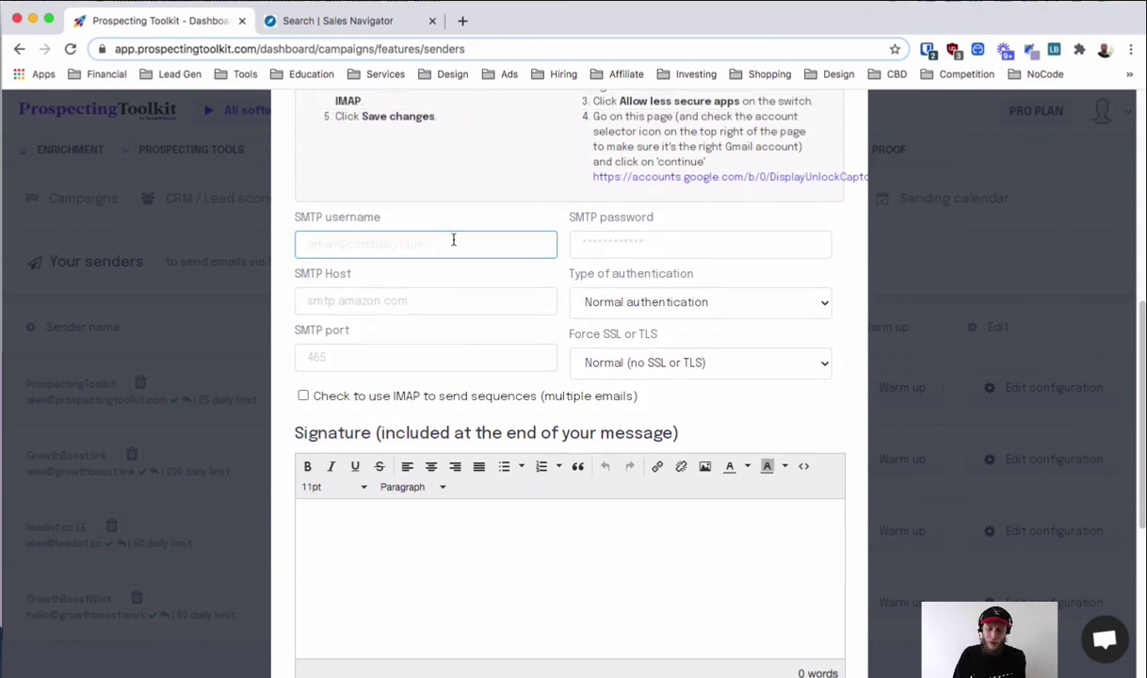
click(413, 280)
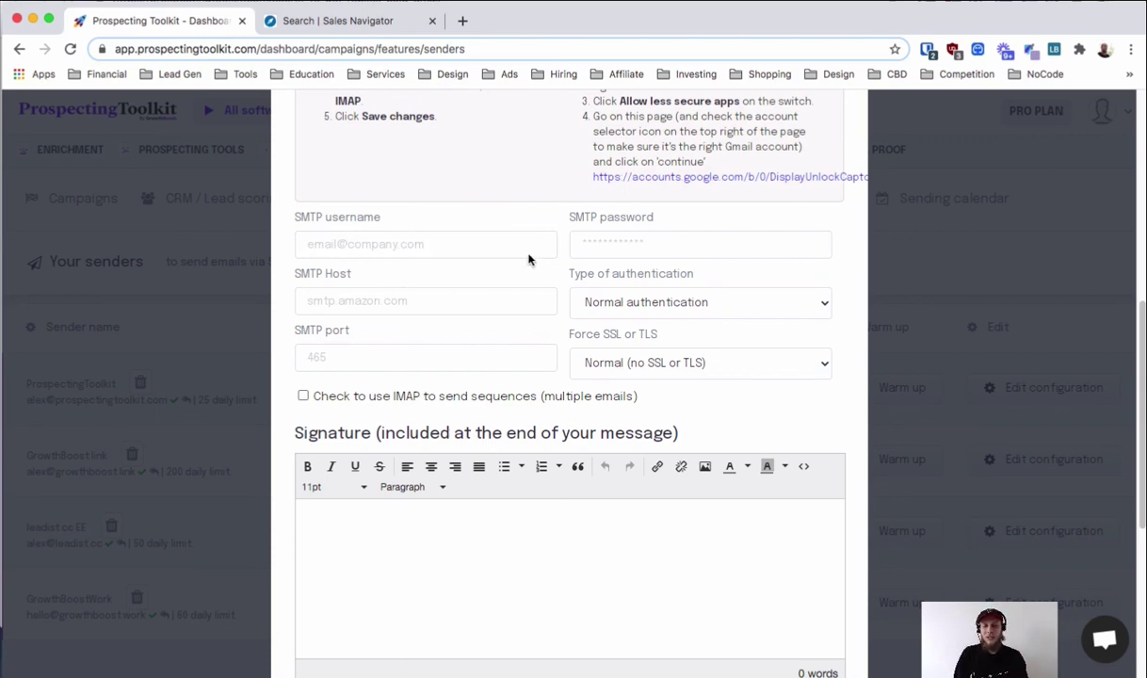
- Enable IMAP for sending sequences on the new sender and review the IMAP instructions, host, port, username and password fields
scroll(600, 259, down, 4)
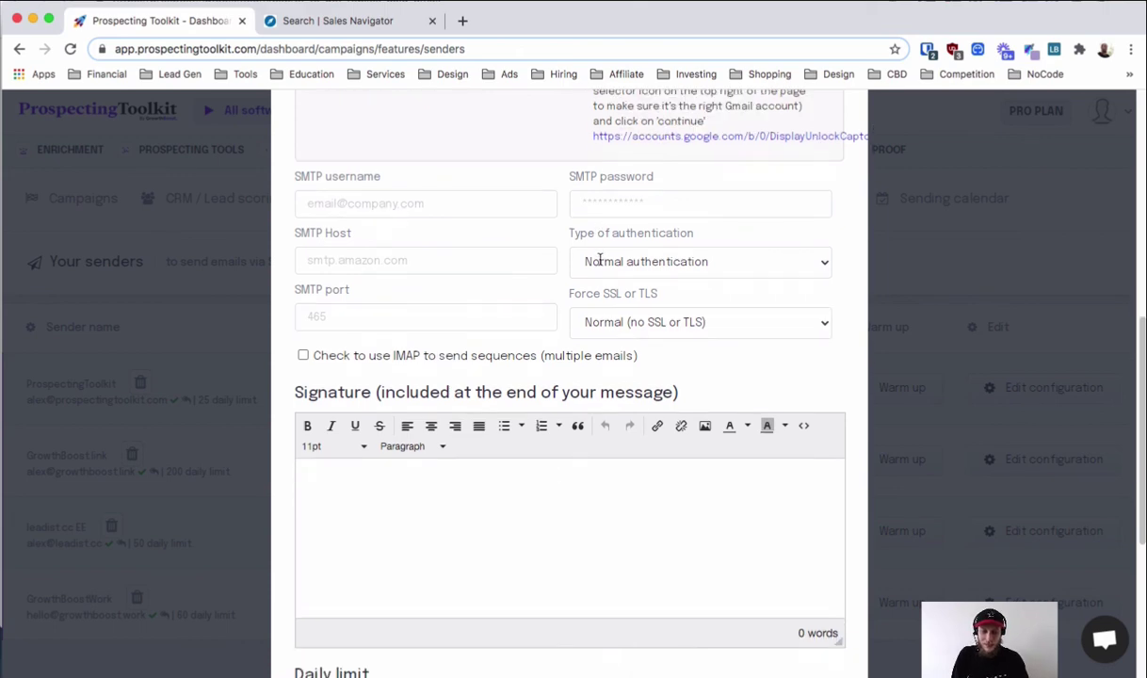
scroll(433, 292, down, 1)
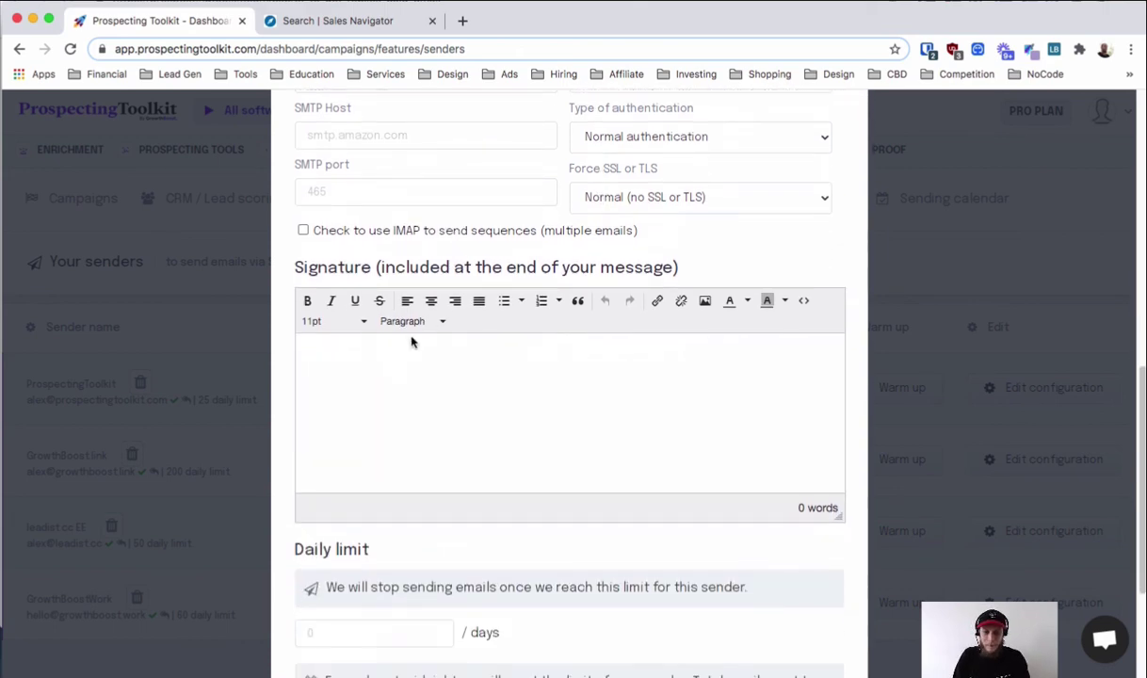
click(306, 232)
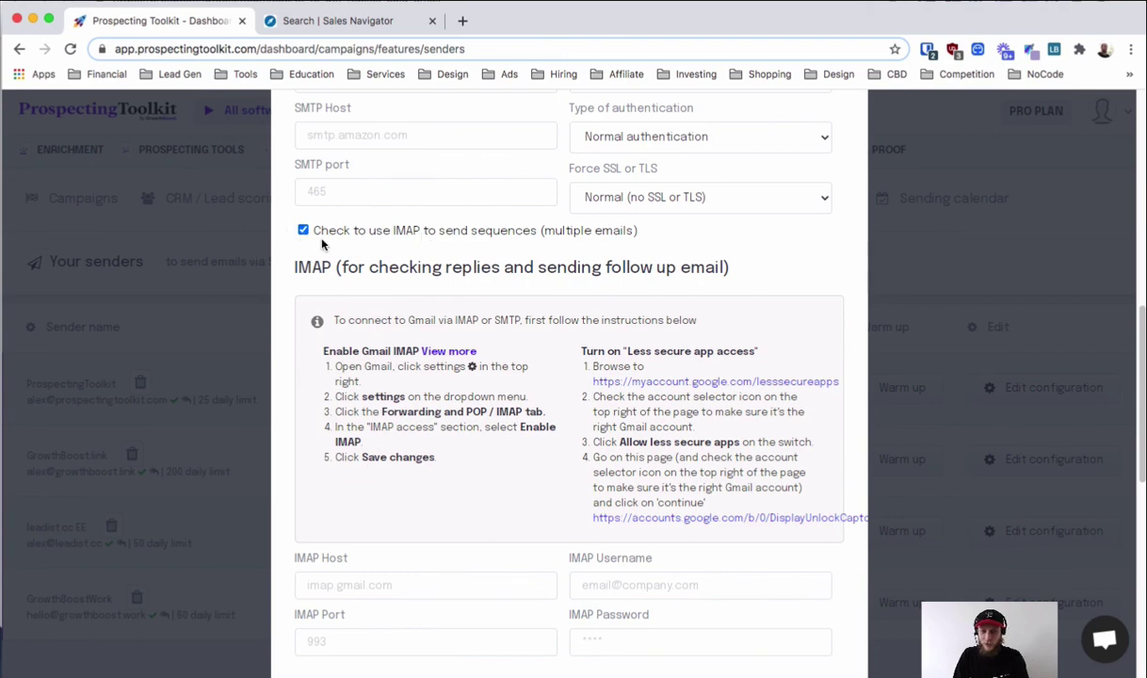
scroll(524, 502, down, 3)
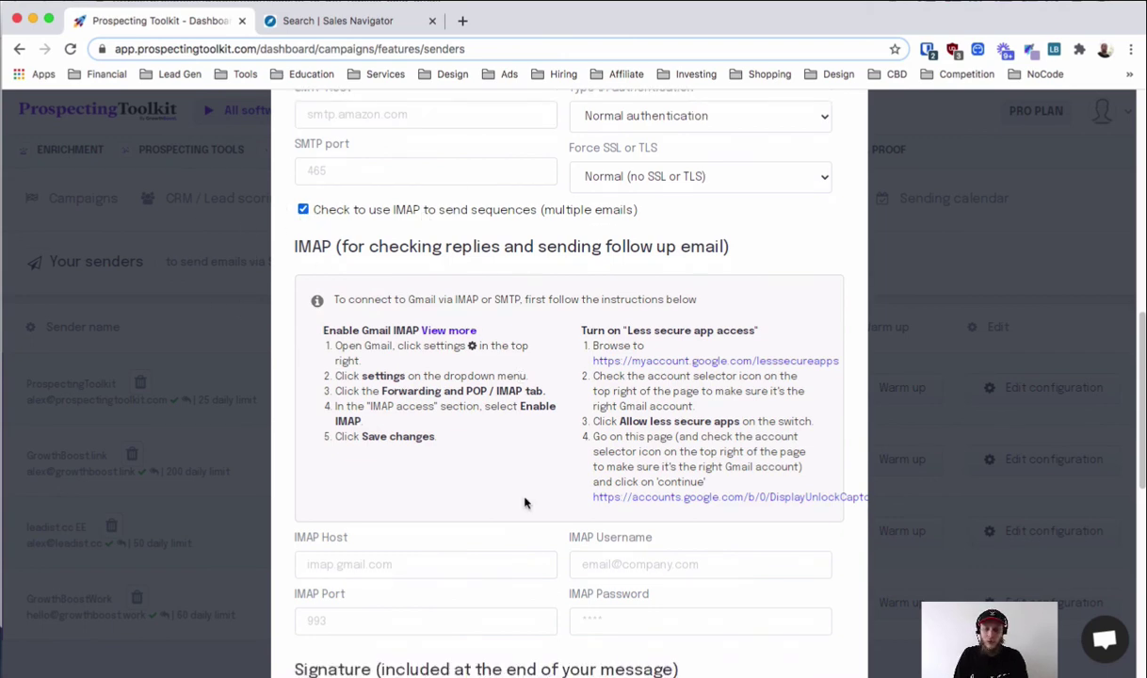
click(528, 495)
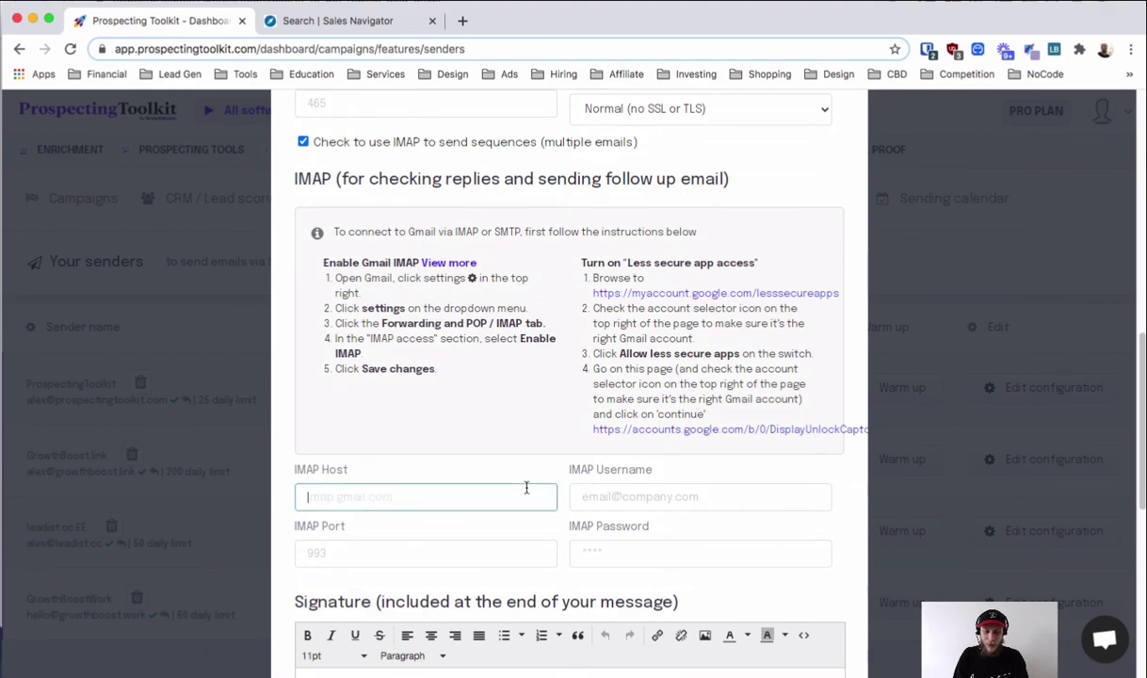
scroll(520, 480, down, 5)
- Review the new sender's signature editor and daily limit field without entering anything
click(456, 424)
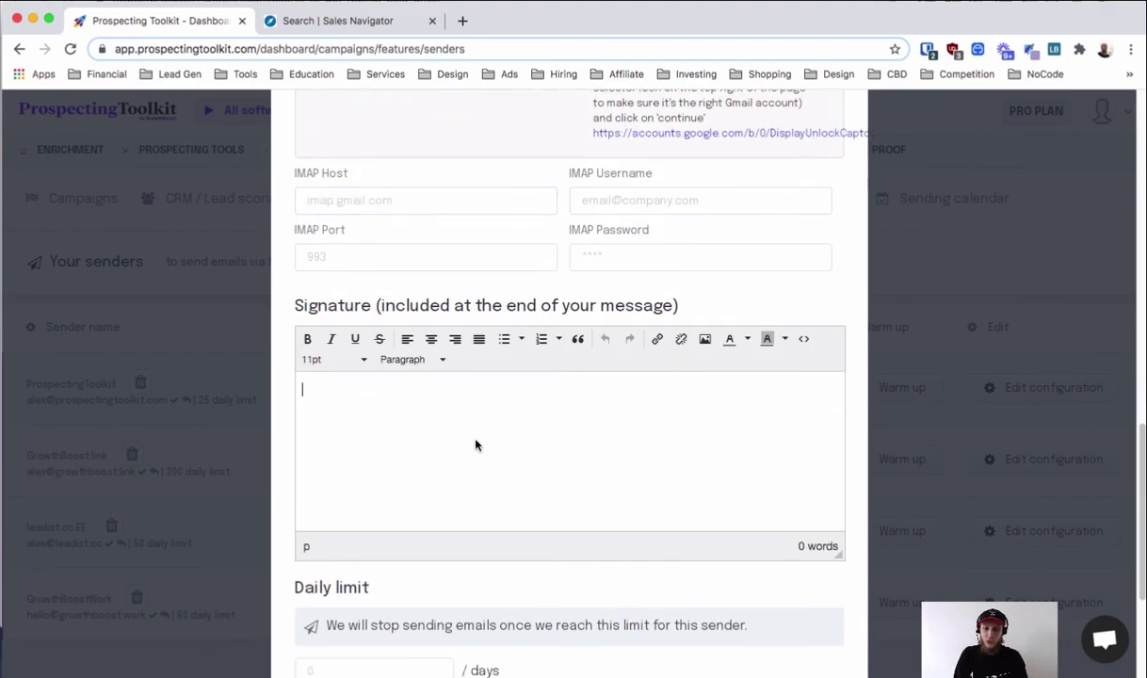
scroll(584, 426, down, 3)
scroll(581, 394, down, 3)
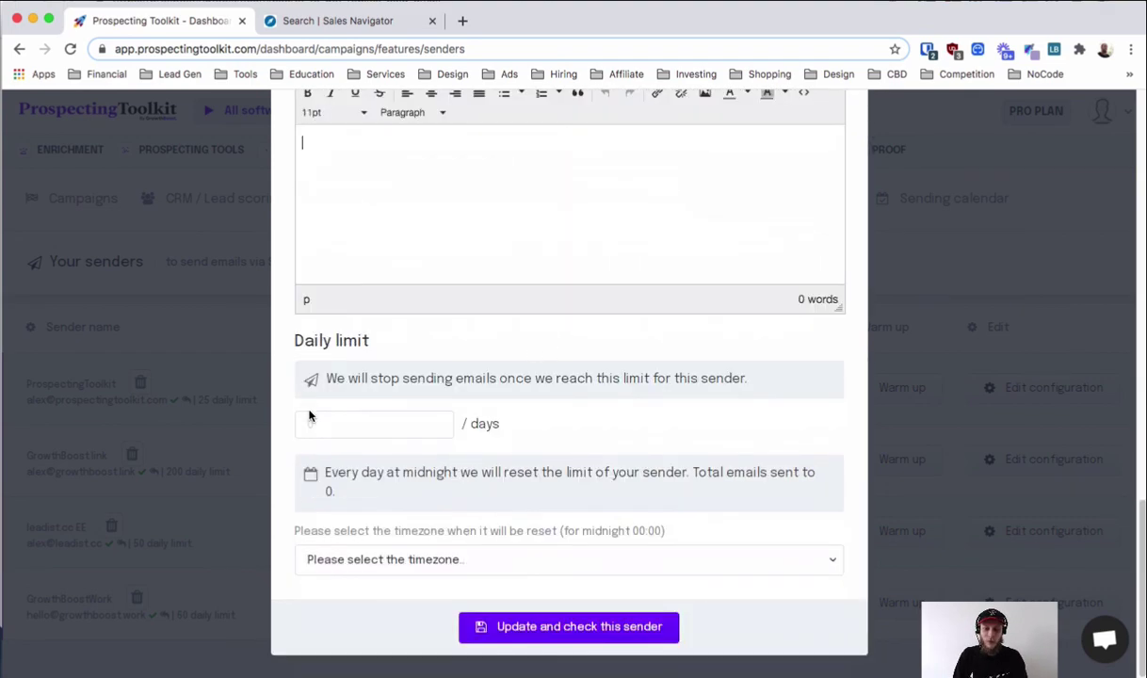
click(343, 426)
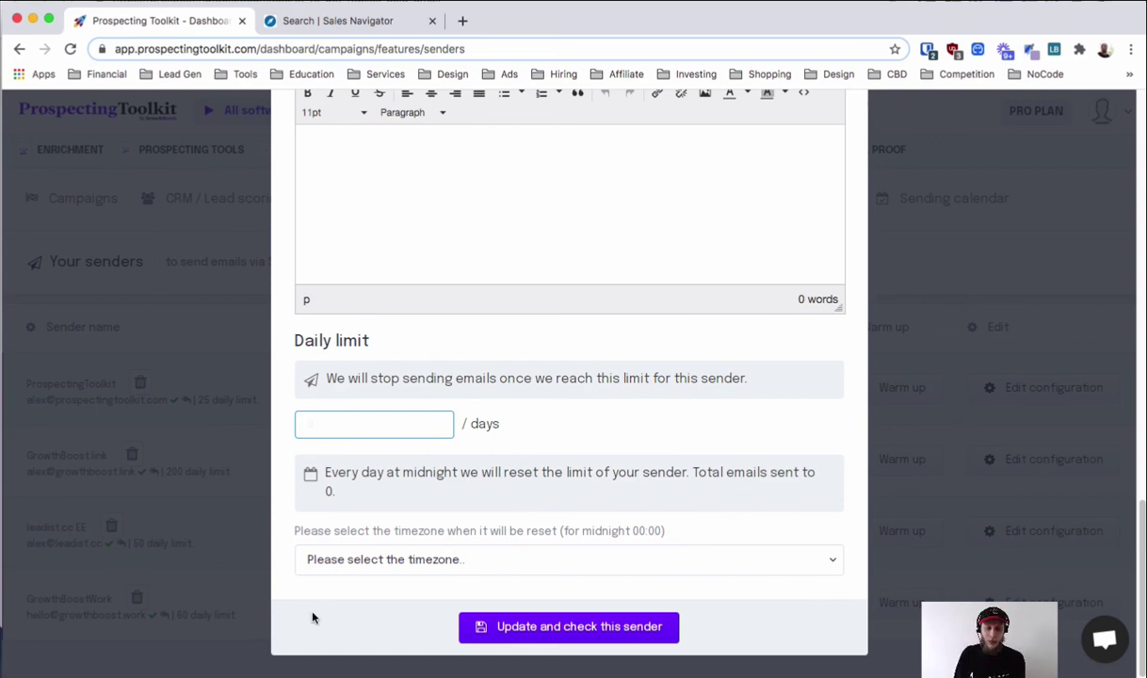
click(541, 440)
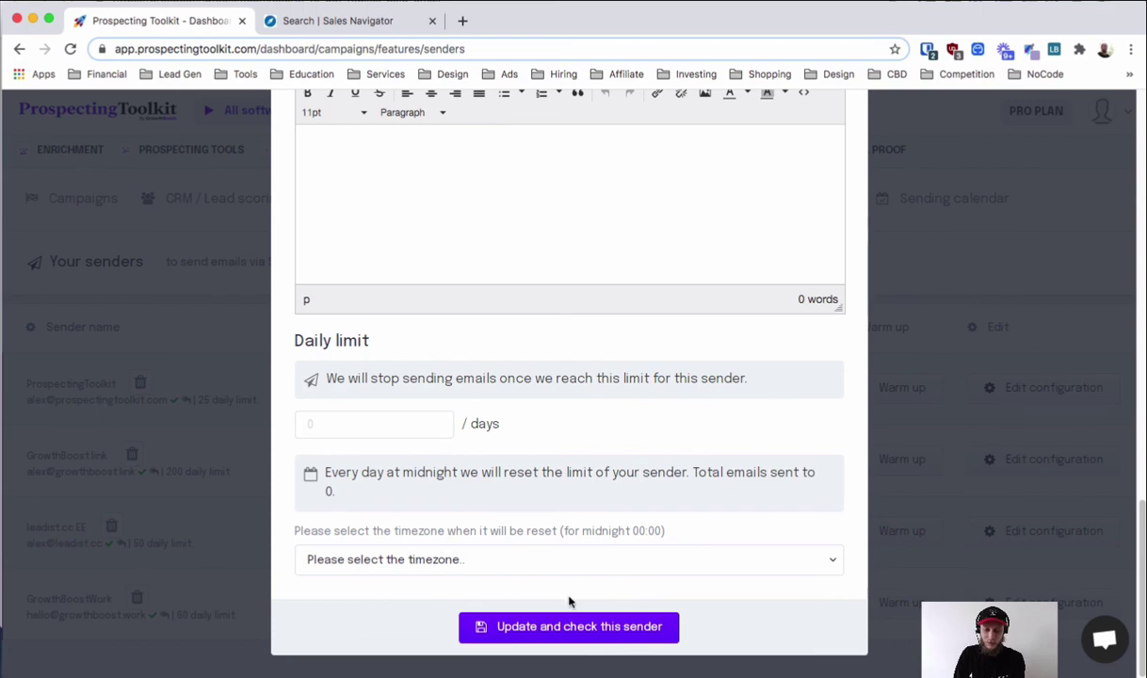
- Review the midnight limit reset note and the timezone choices, and close the new sender form without saving
click(551, 561)
click(541, 567)
triple_click(357, 482)
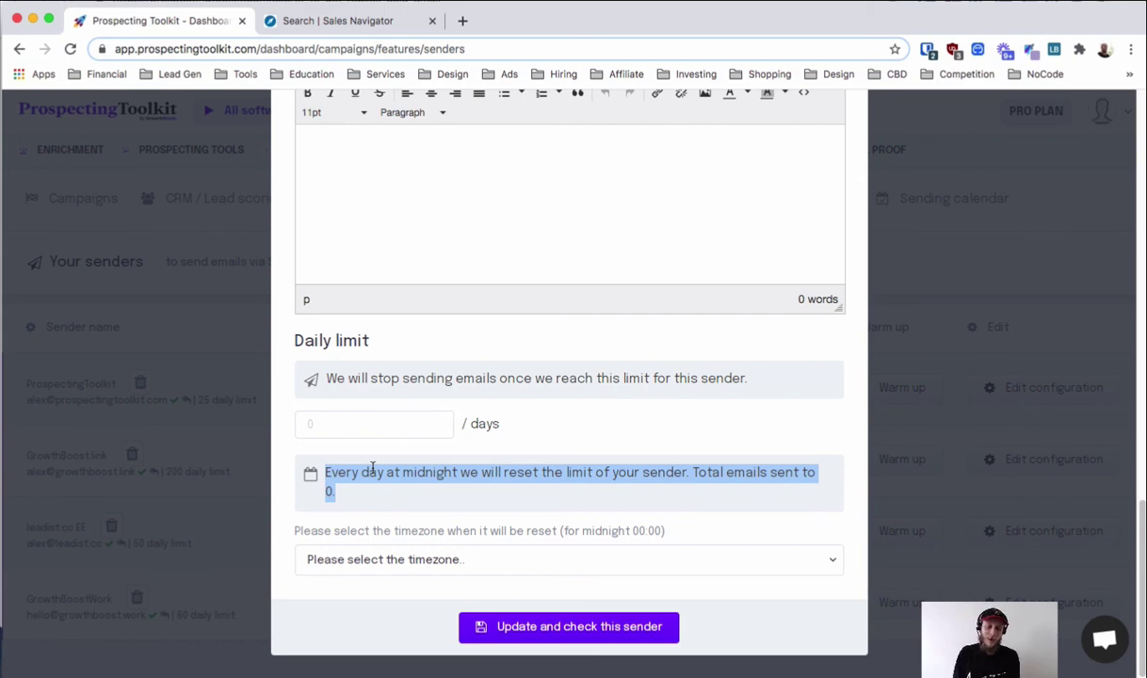
click(562, 558)
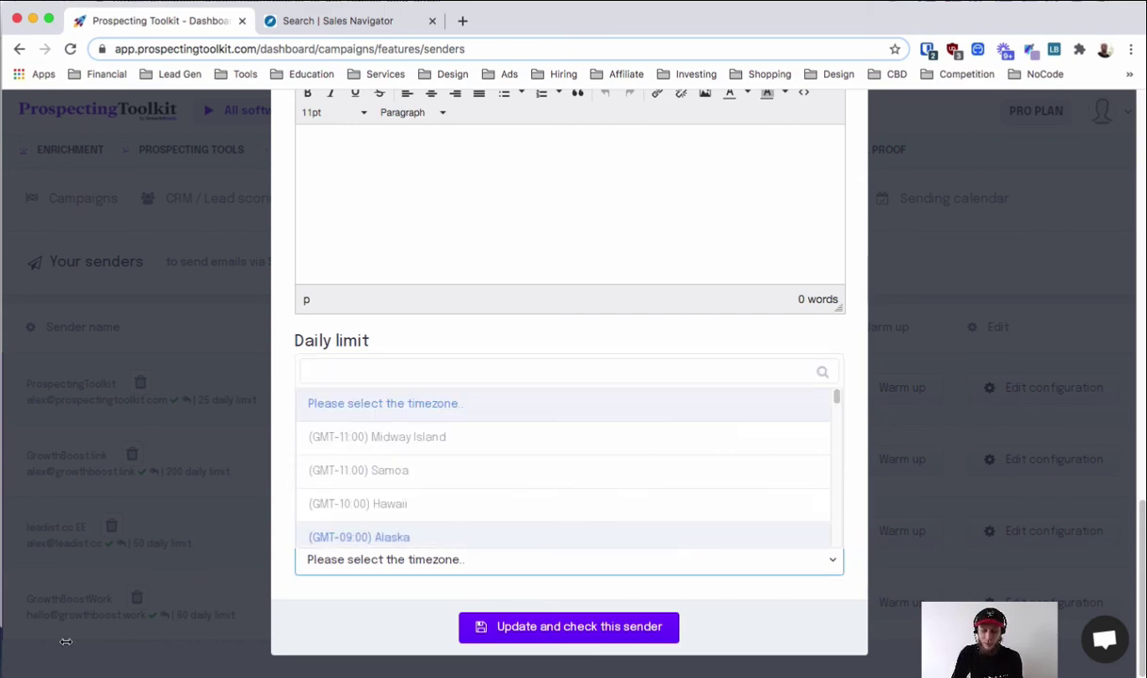
click(322, 636)
scroll(641, 320, up, 20)
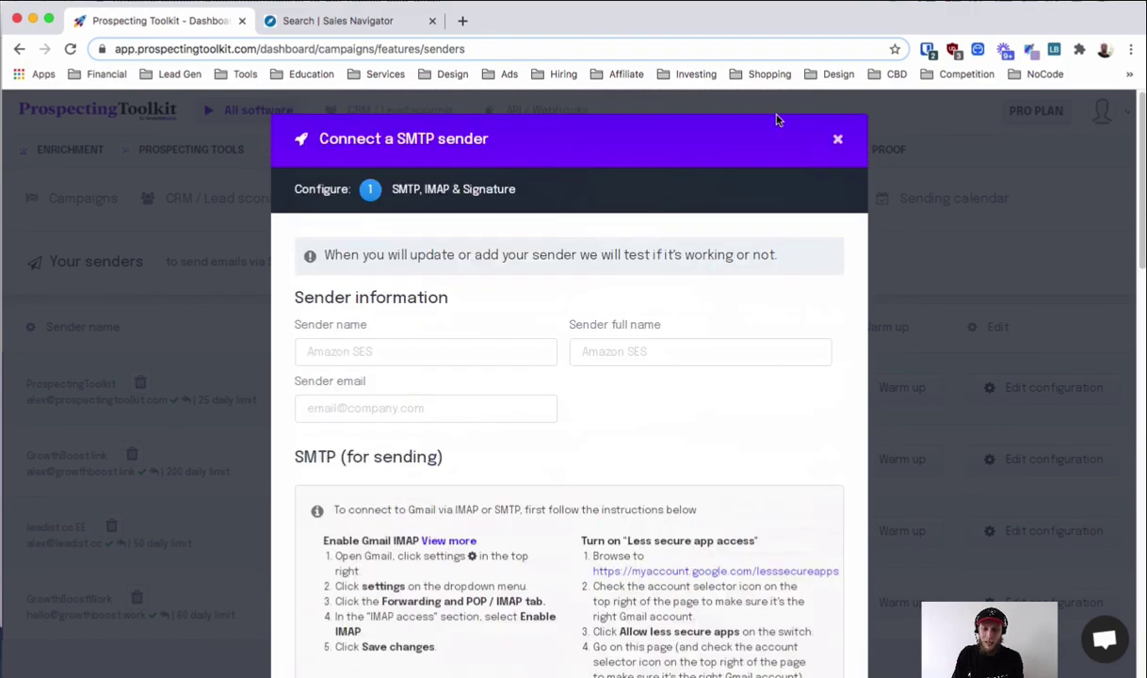
click(838, 141)
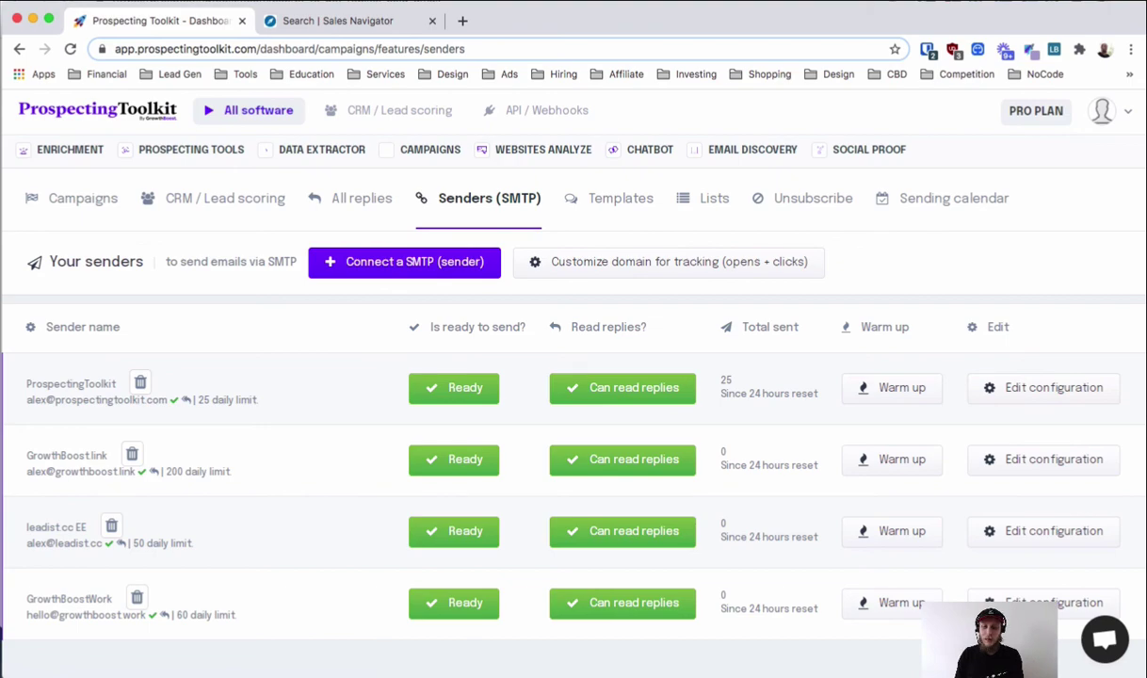
- Open the automatic warm-up settings of the ProspectingToolkit sender and review the explanation and configuration fields
click(892, 388)
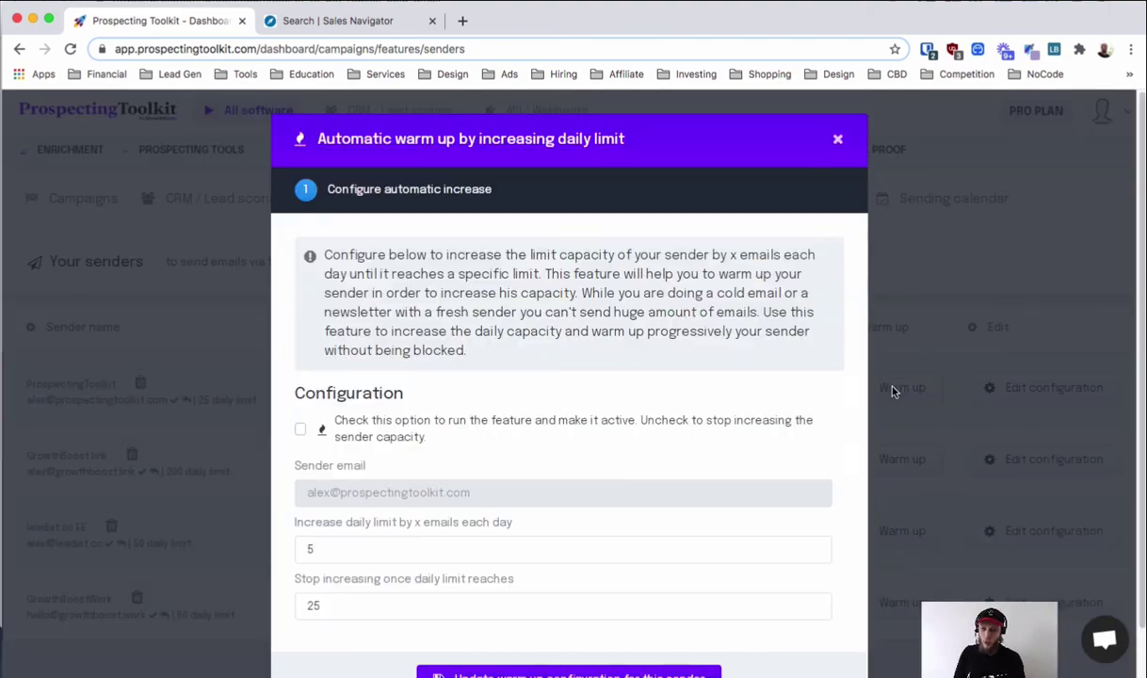
click(836, 140)
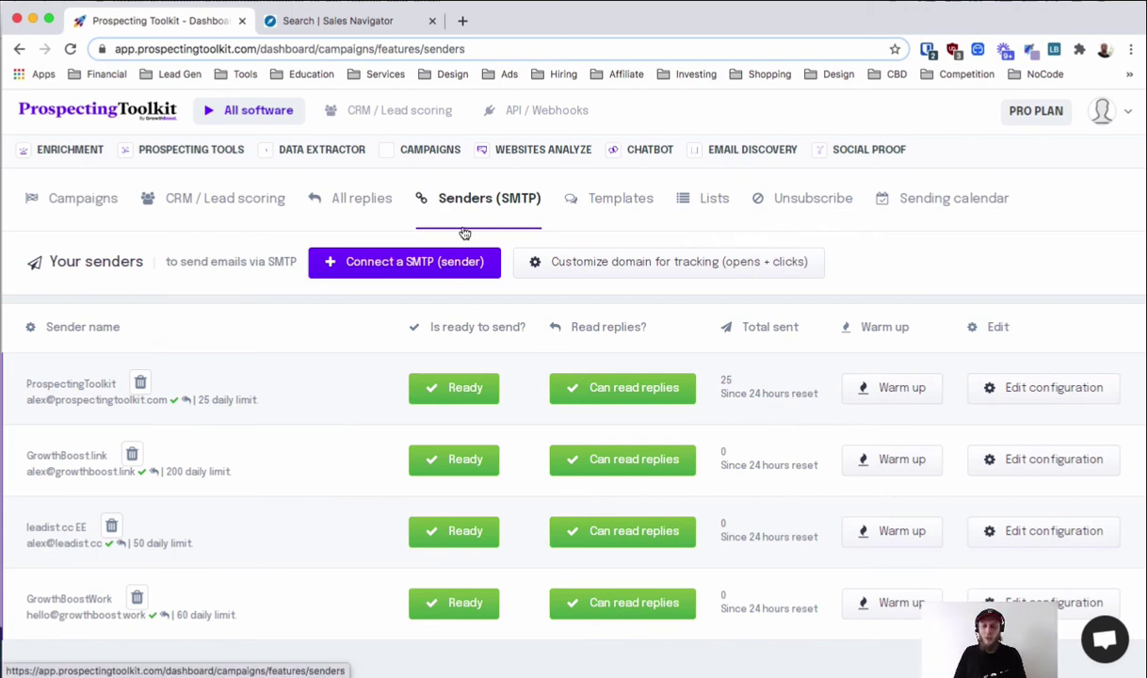
click(893, 392)
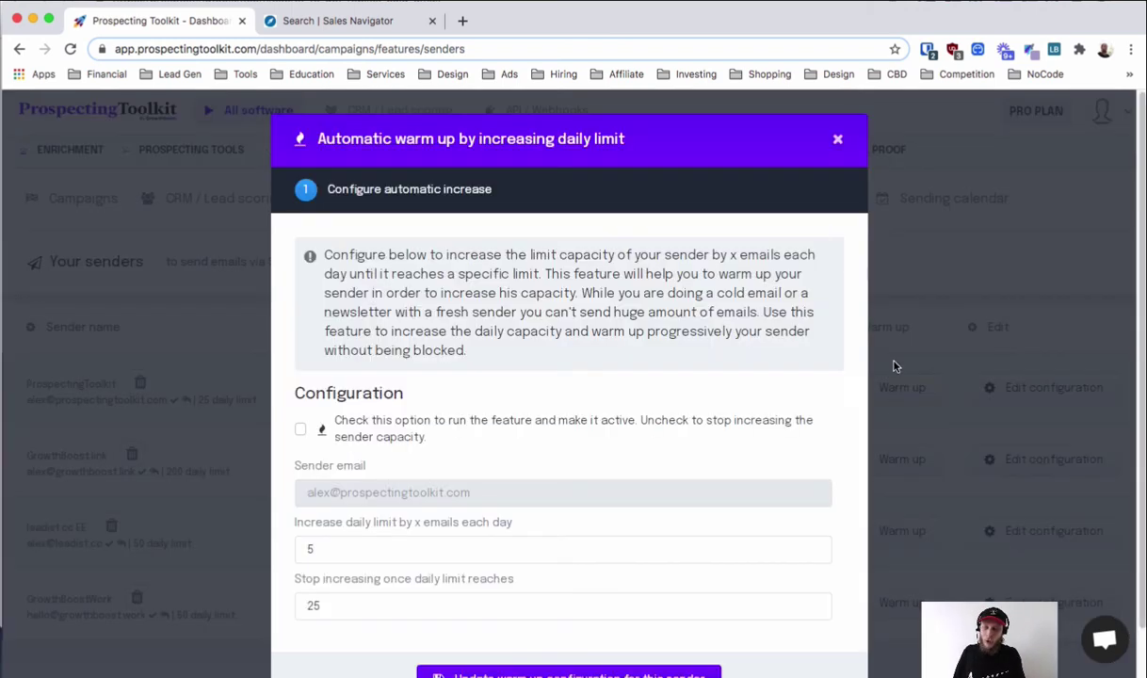
scroll(614, 325, down, 2)
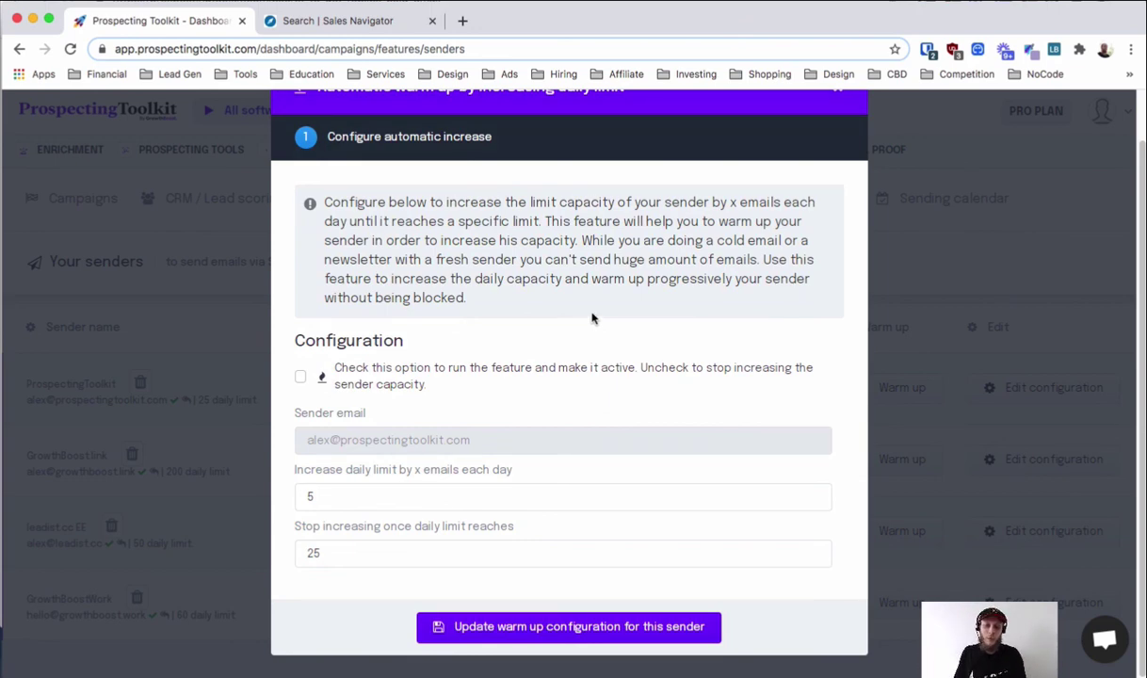
- Activate automatic warm-up, increasing the daily limit by 1 email each day and stopping once it reaches 100
click(300, 376)
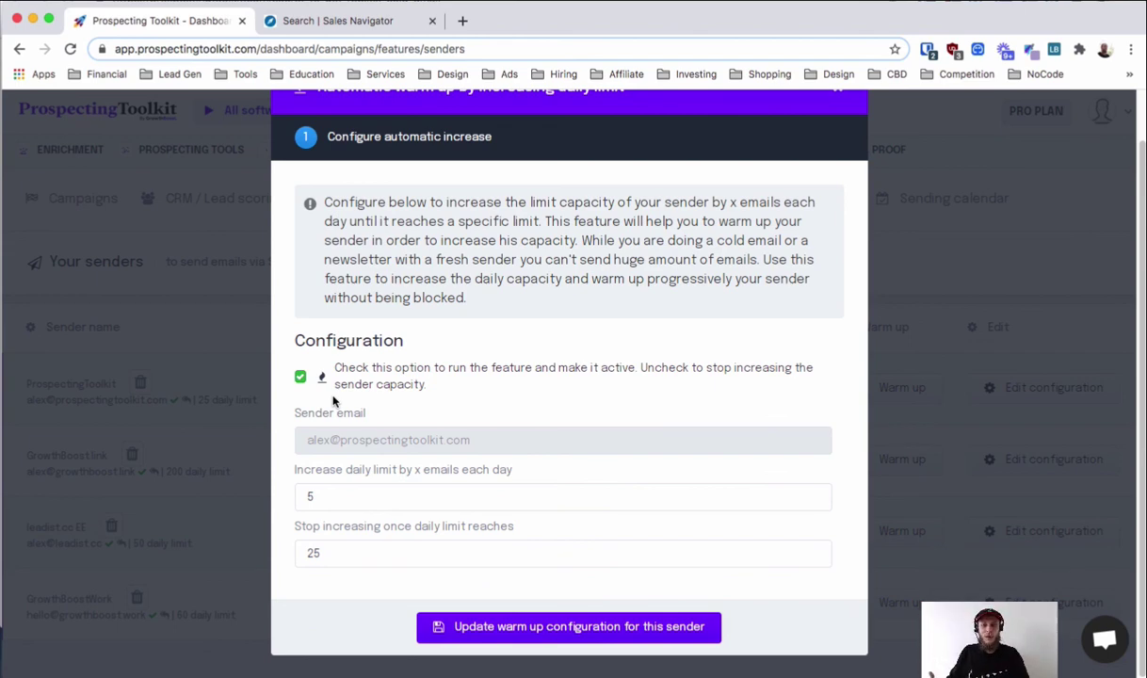
click(305, 380)
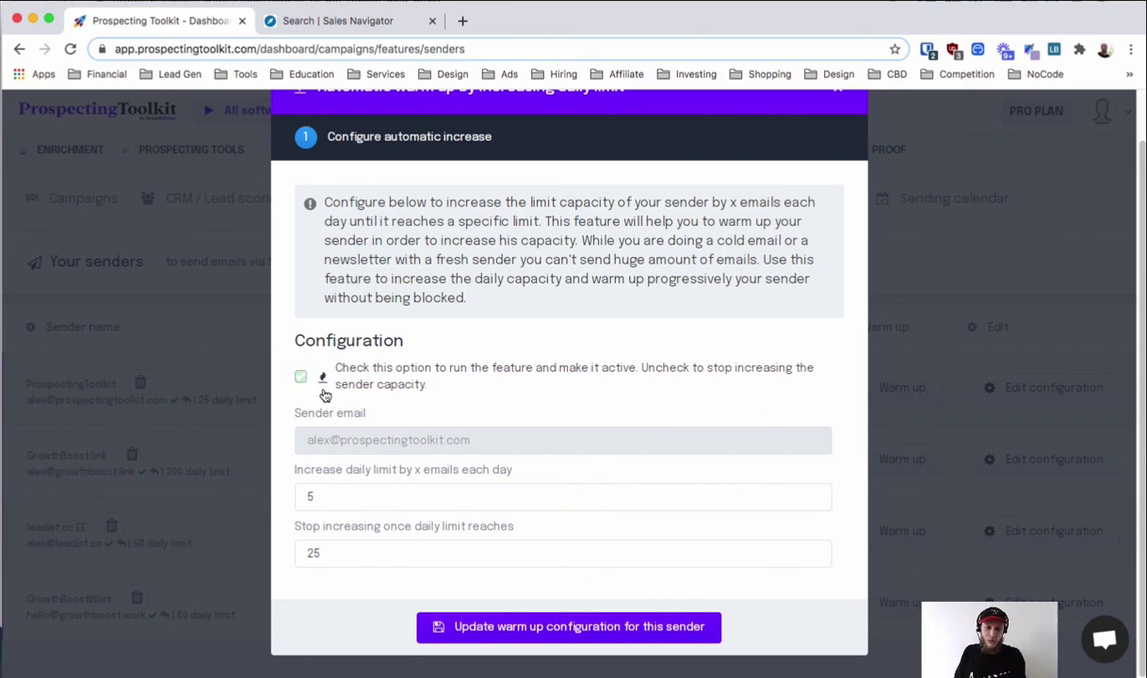
click(326, 390)
click(392, 498)
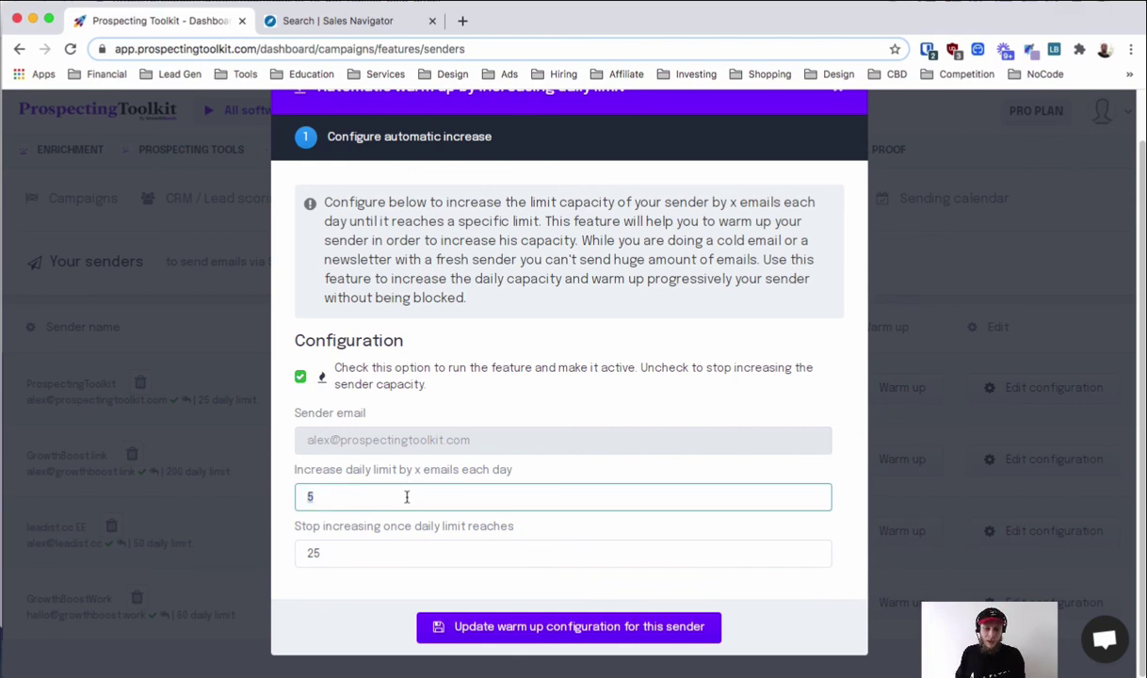
drag(406, 499, 285, 496)
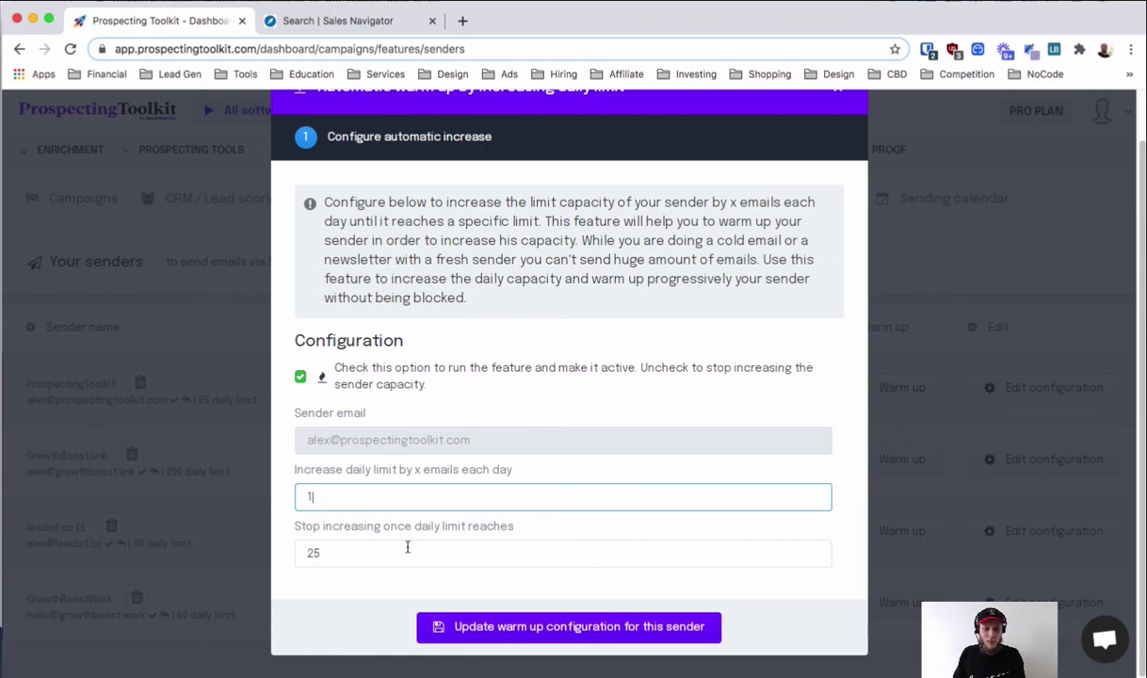
click(333, 556)
drag(332, 556, 298, 554)
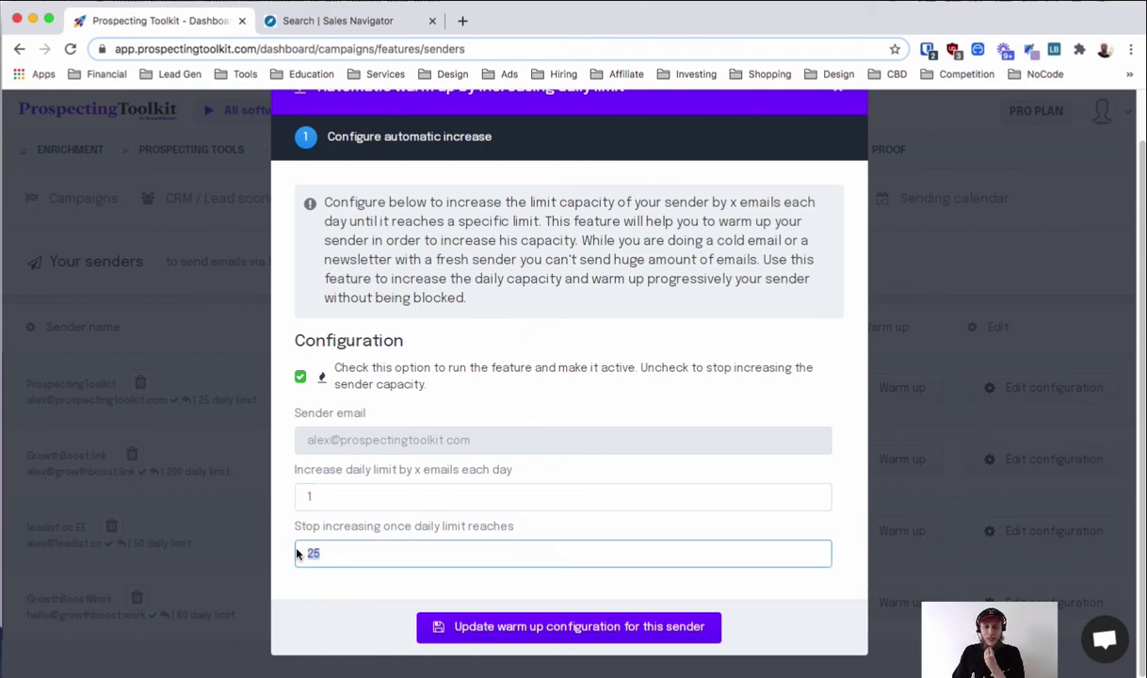
text(8)
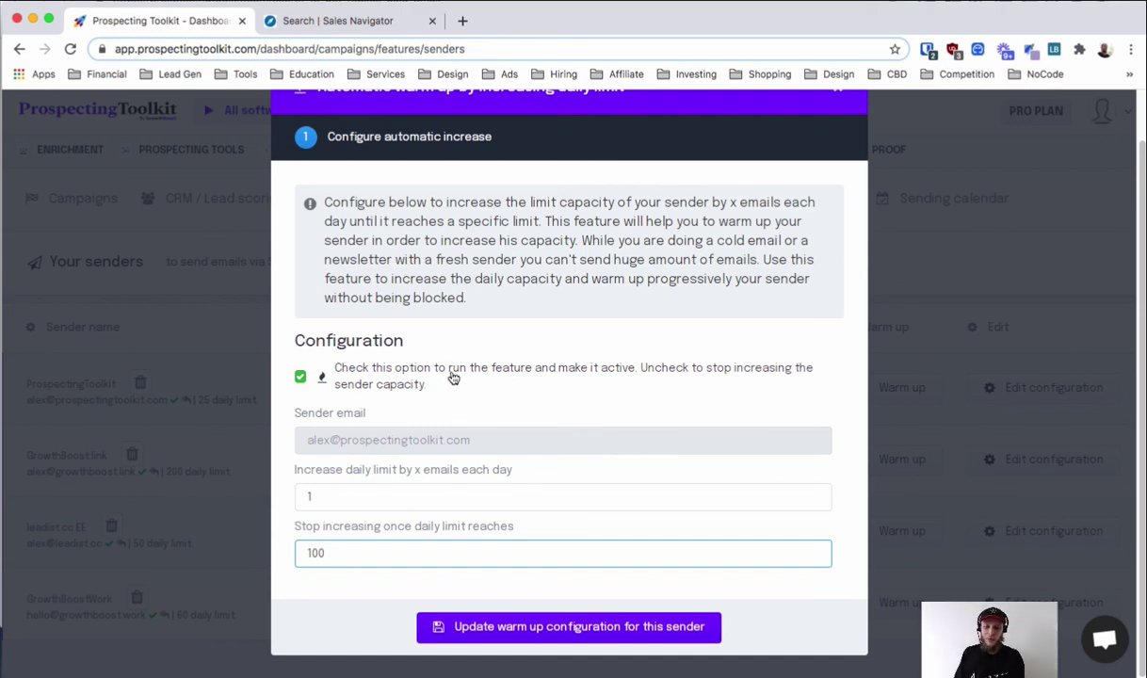
- Look over the warm-up limit and explanation again, and close the warm-up settings without updating the sender
drag(353, 553, 298, 550)
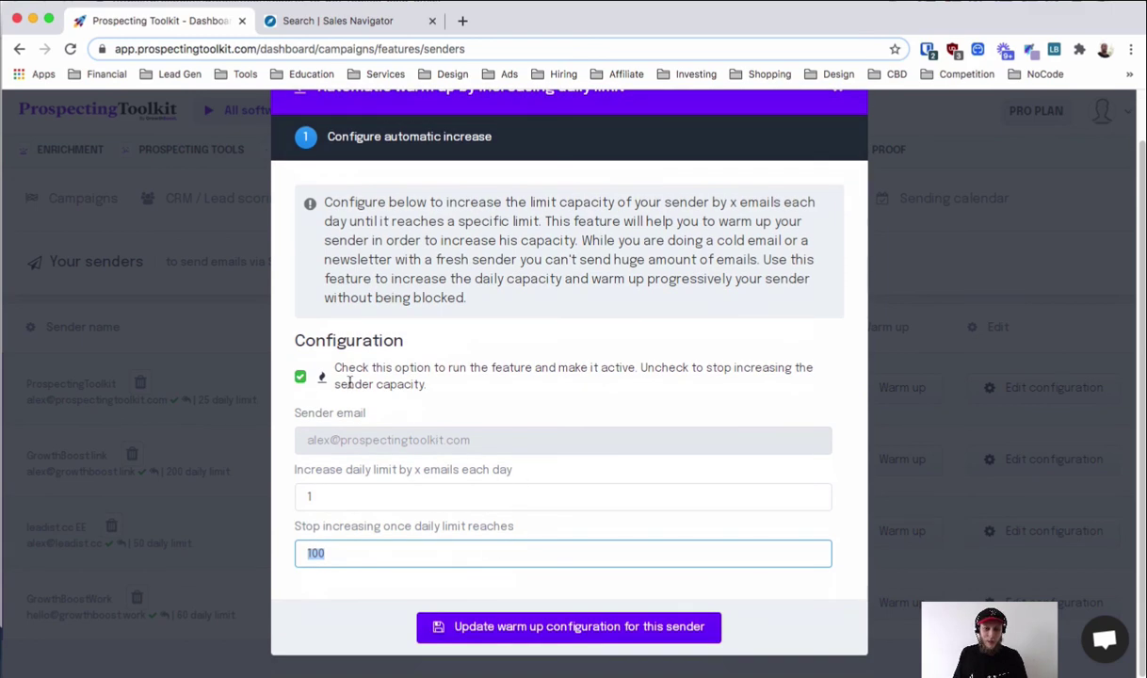
scroll(652, 434, up, 1)
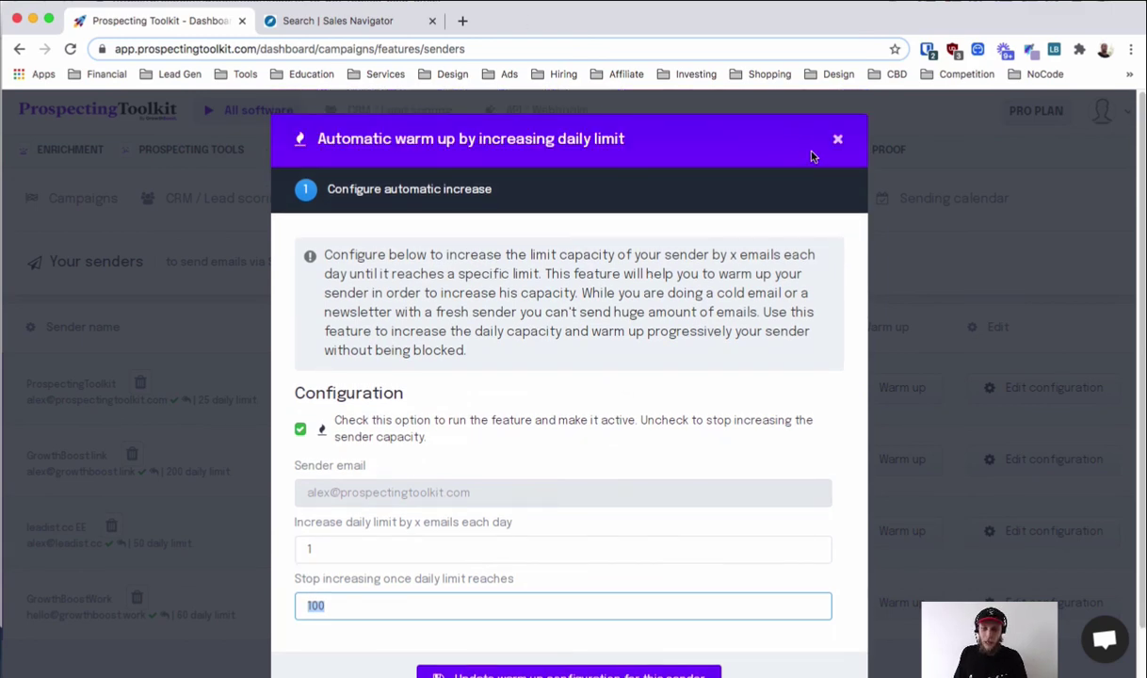
click(528, 356)
drag(528, 356, 436, 285)
click(485, 325)
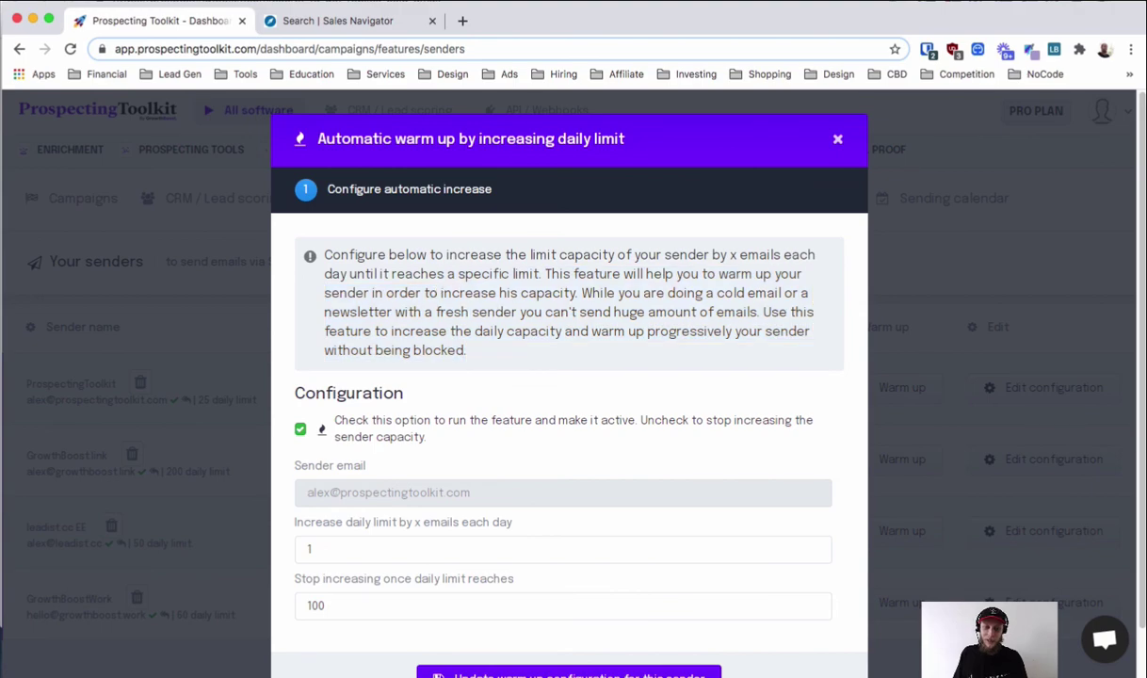
click(838, 141)
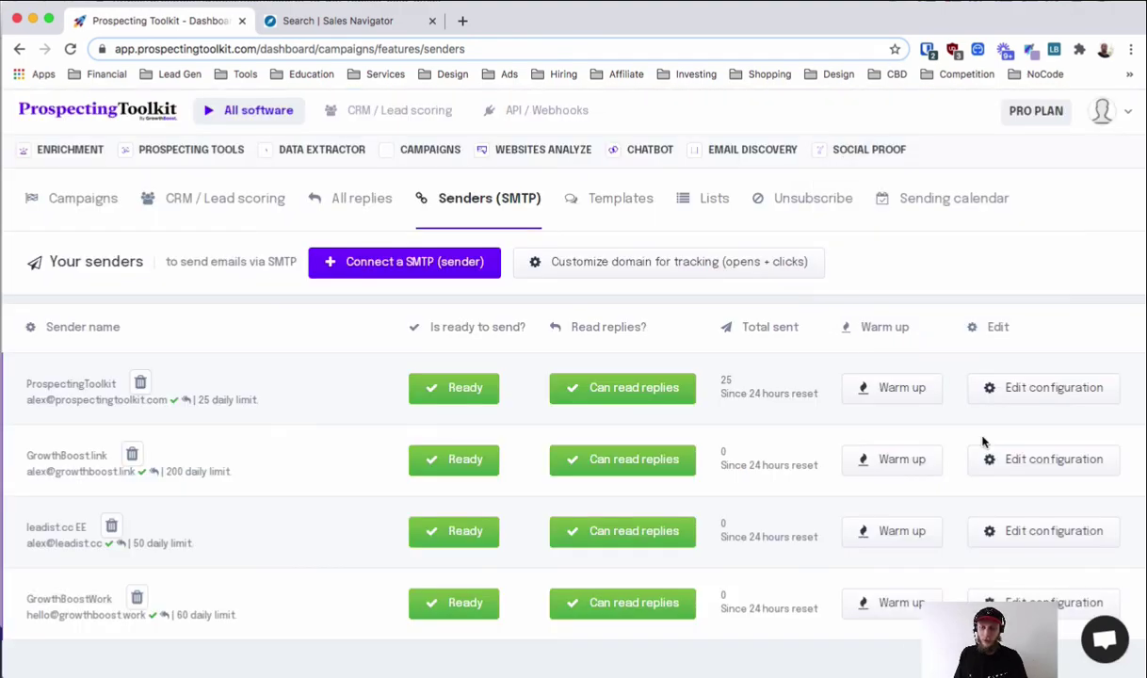
- Review the campaign replies and their lead download option, and look through the contact attributes in CRM / Lead scoring
click(361, 198)
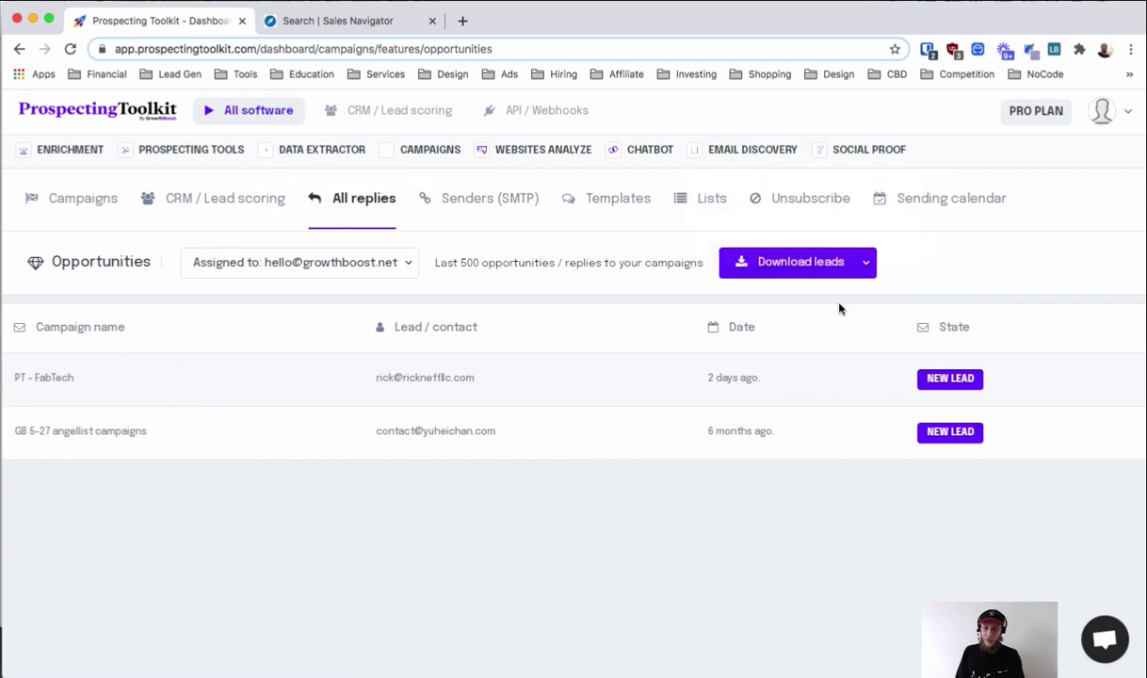
click(793, 271)
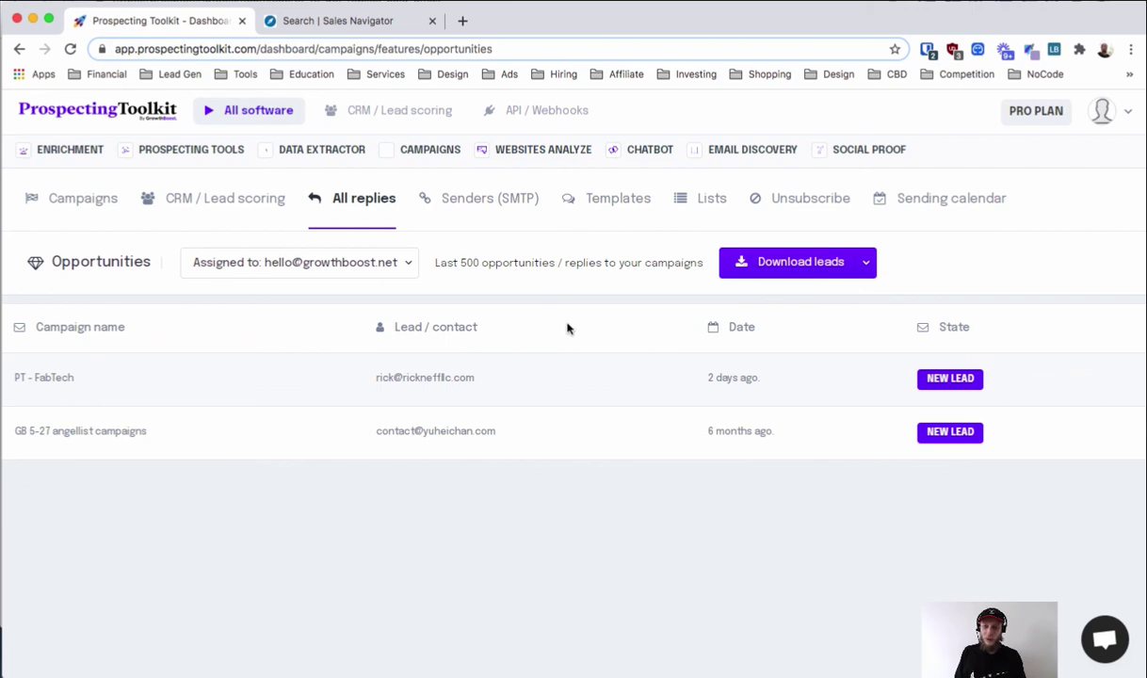
click(256, 199)
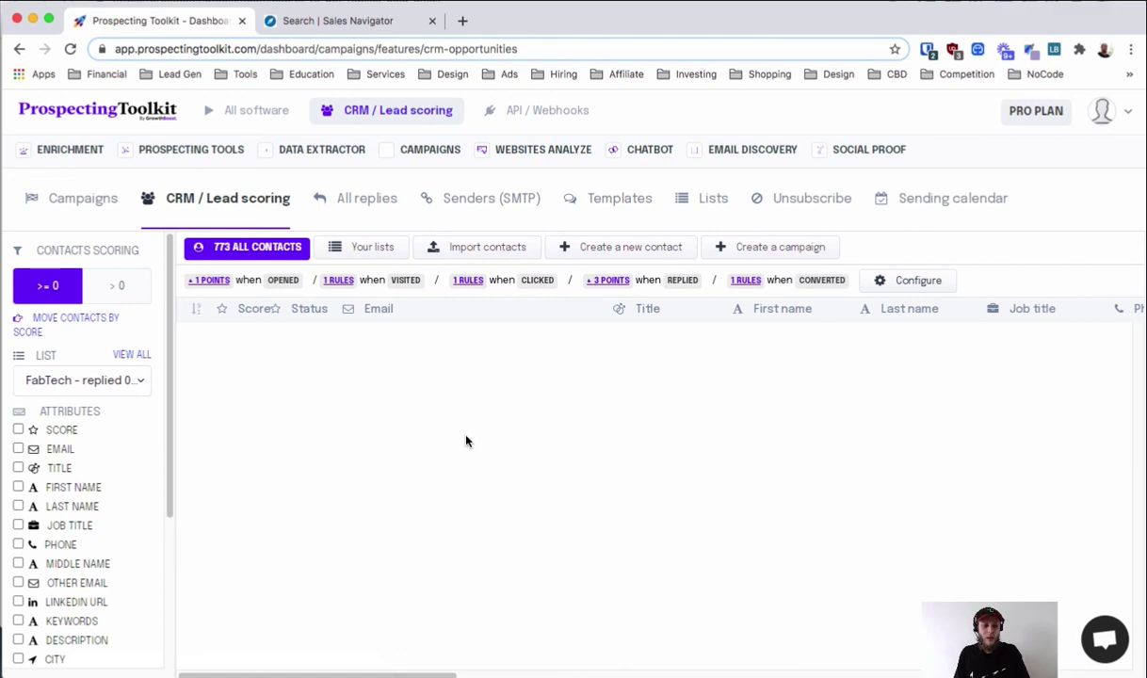
scroll(123, 396, down, 5)
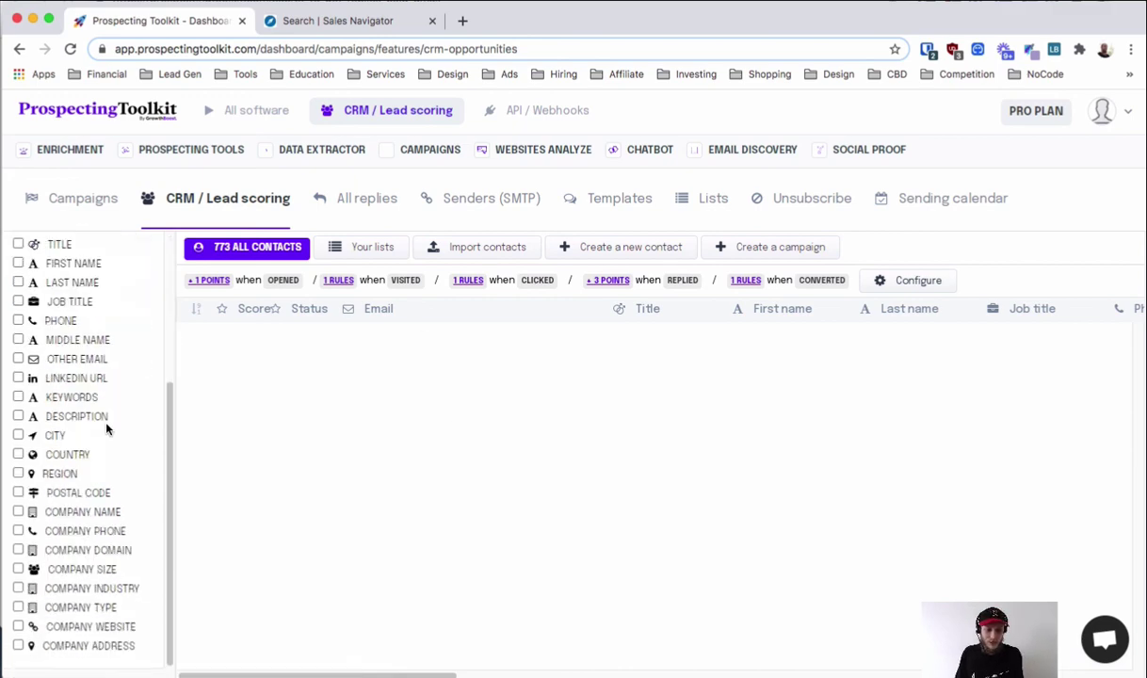
scroll(112, 431, up, 5)
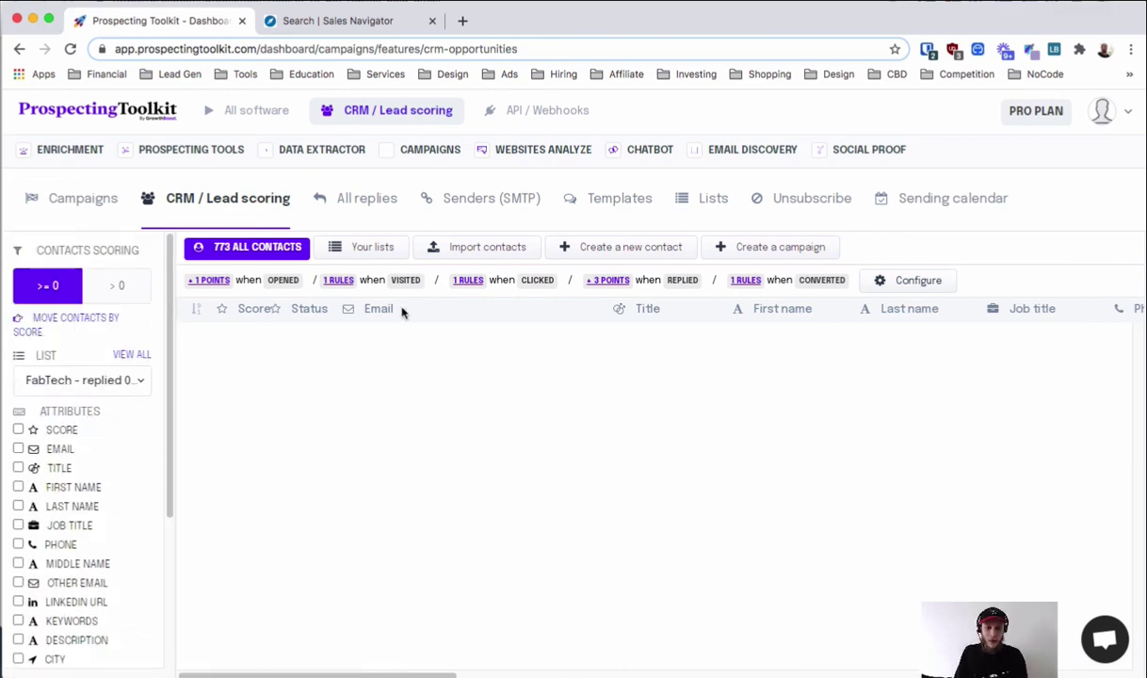
- Look over the contact lists available as campaign sources and return to CRM / Lead scoring
click(371, 248)
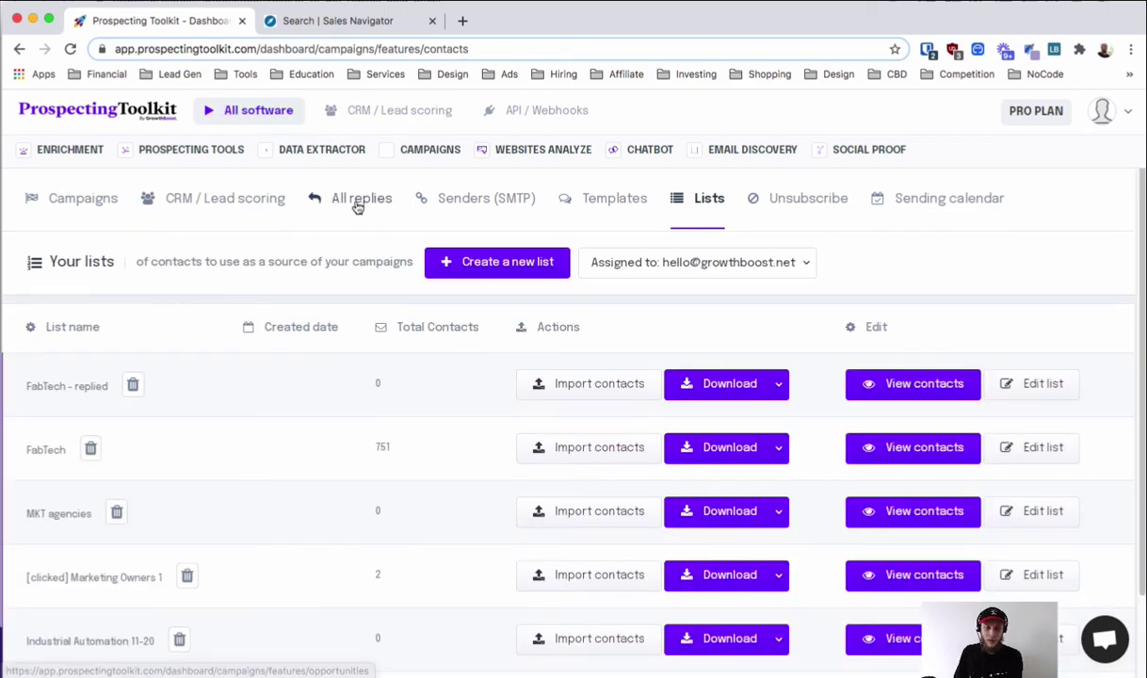
click(231, 201)
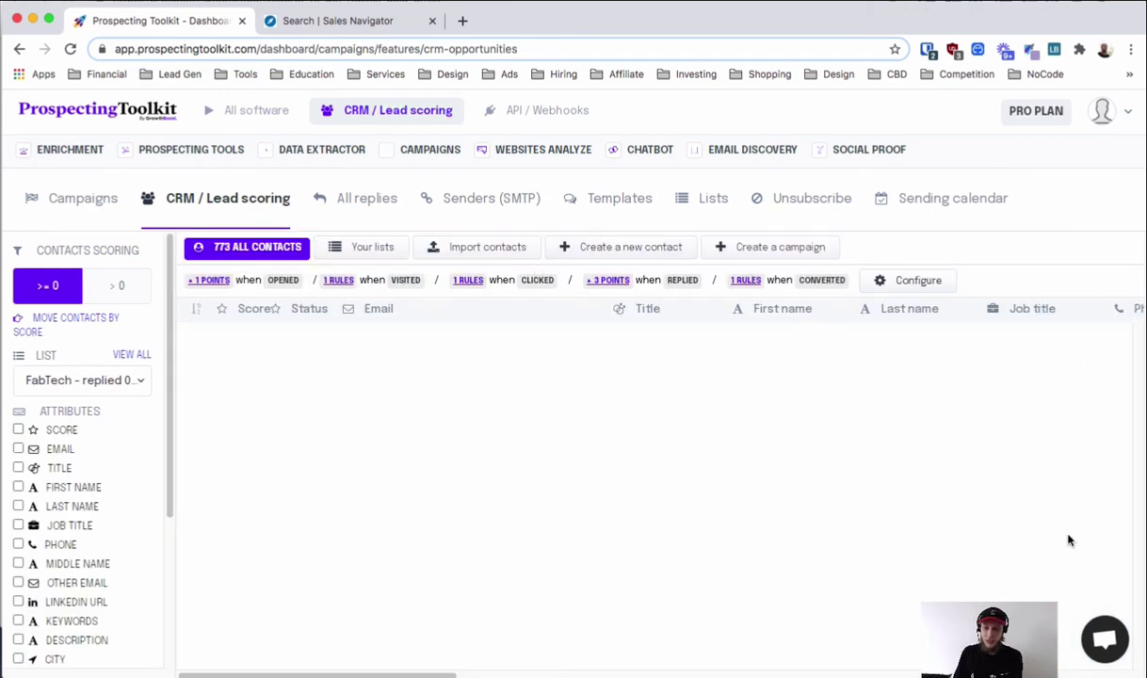
- Open the contact score attribution configuration and review the points for email opens, their attribution type, and the points for replies
click(921, 280)
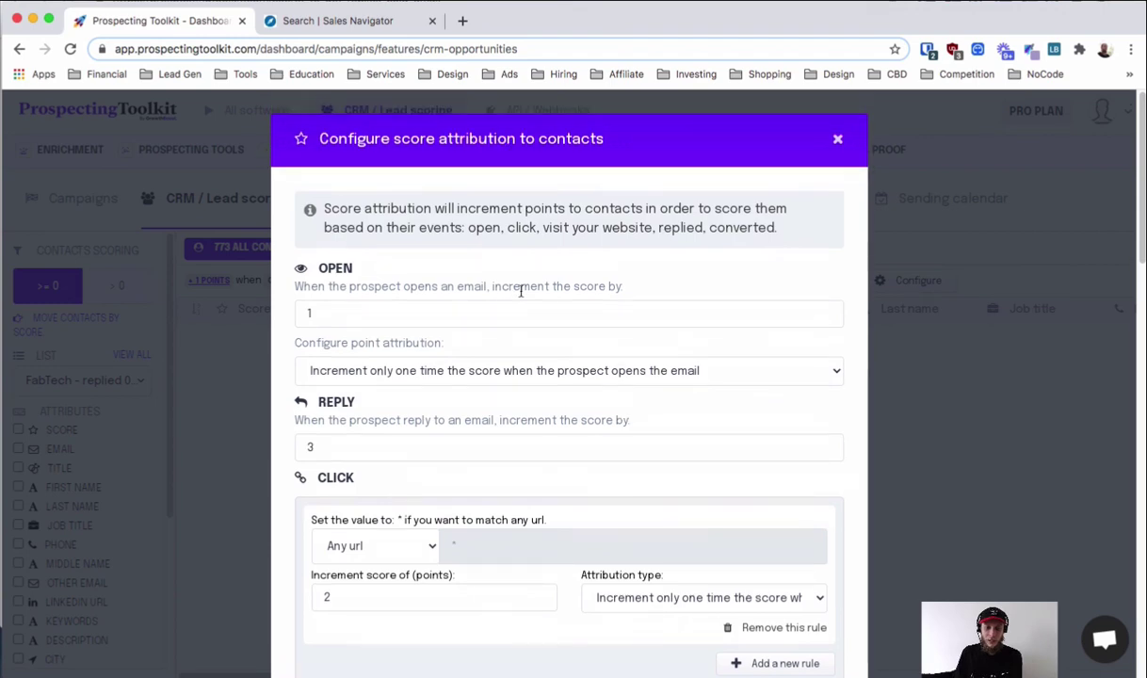
scroll(538, 282, down, 1)
click(312, 273)
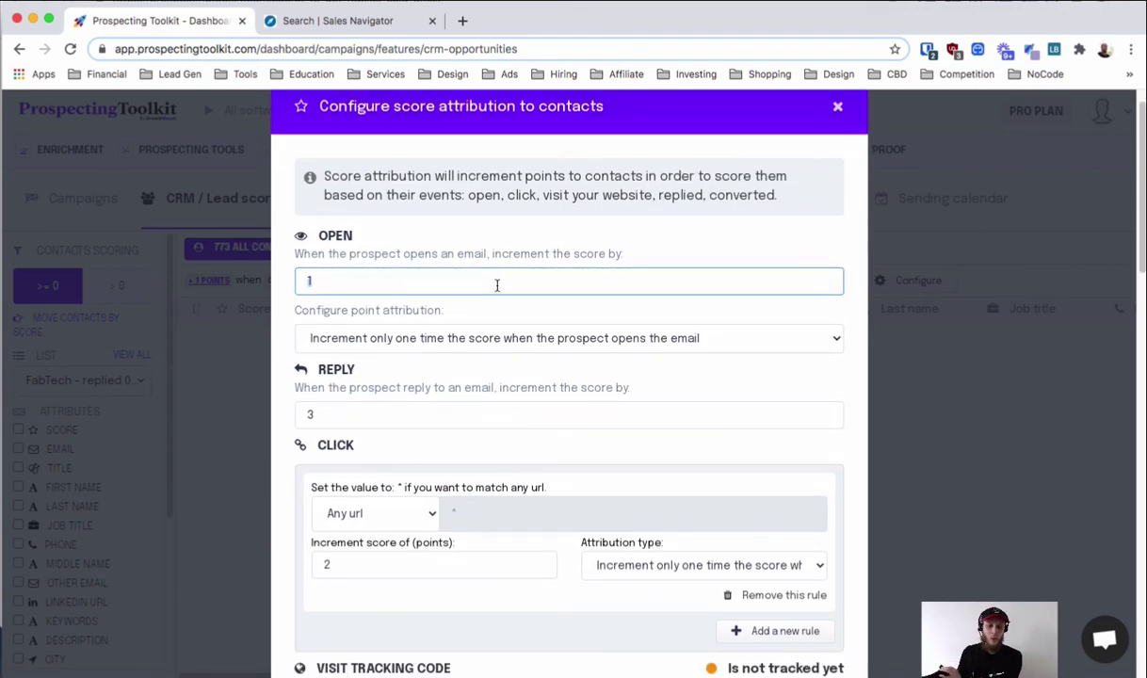
click(525, 333)
click(529, 317)
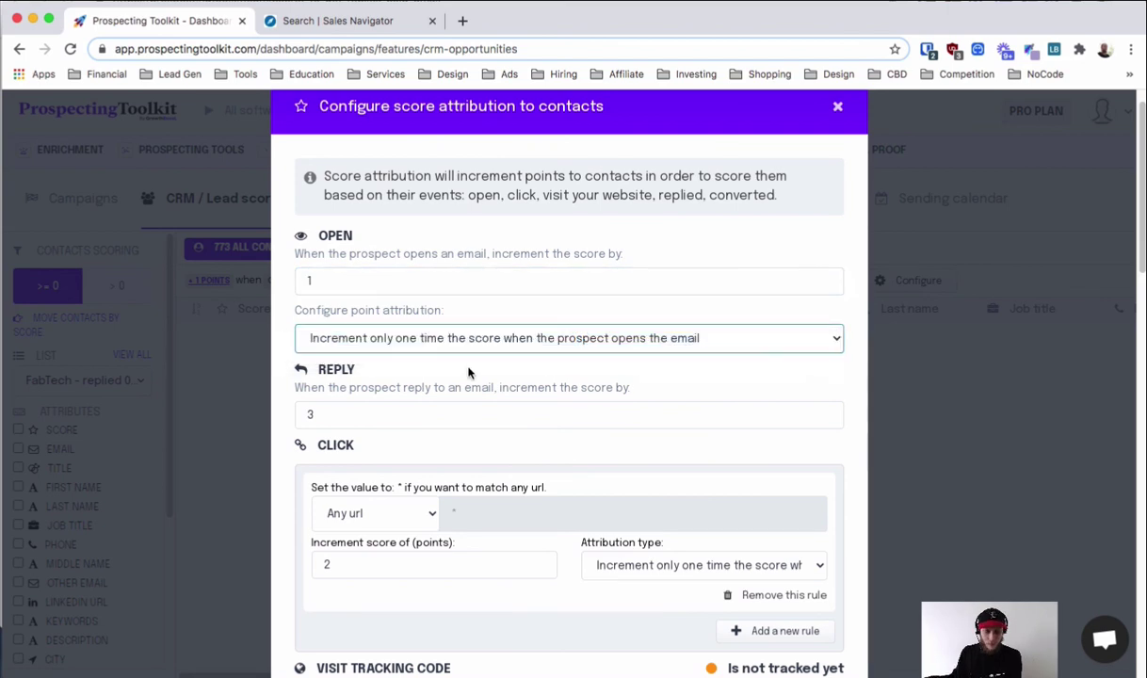
scroll(377, 368, down, 2)
click(336, 314)
scroll(396, 367, down, 1)
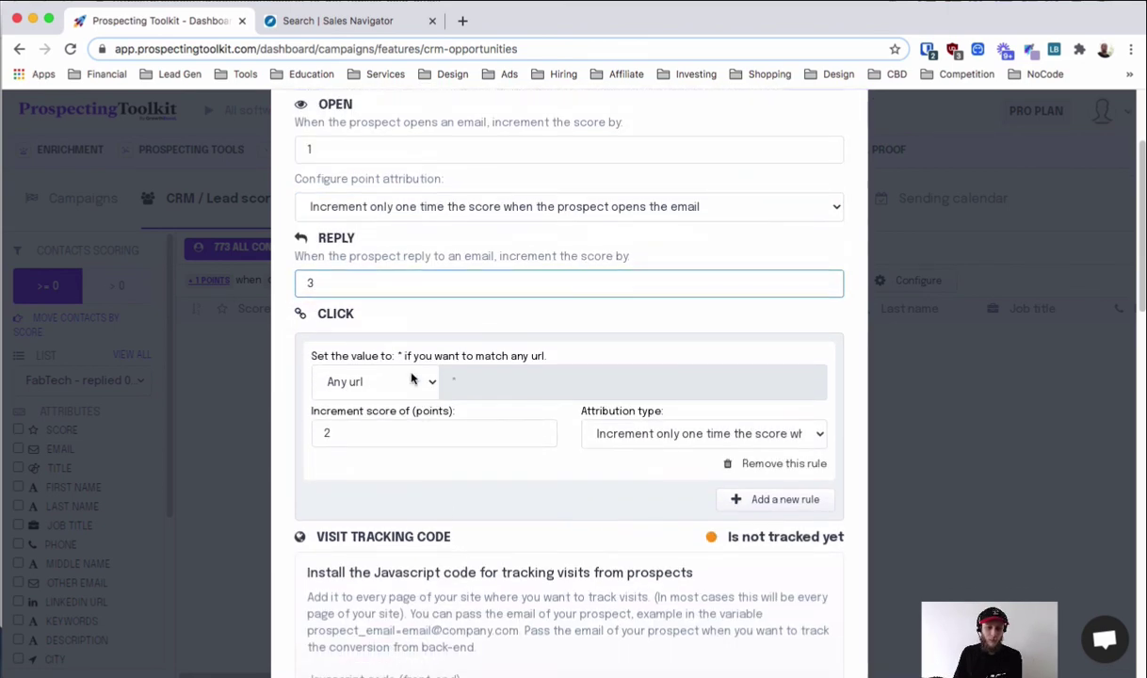
- Review the click scoring rule, the front-end and back-end visit tracking code, and the visit points attribution rules
scroll(603, 551, down, 3)
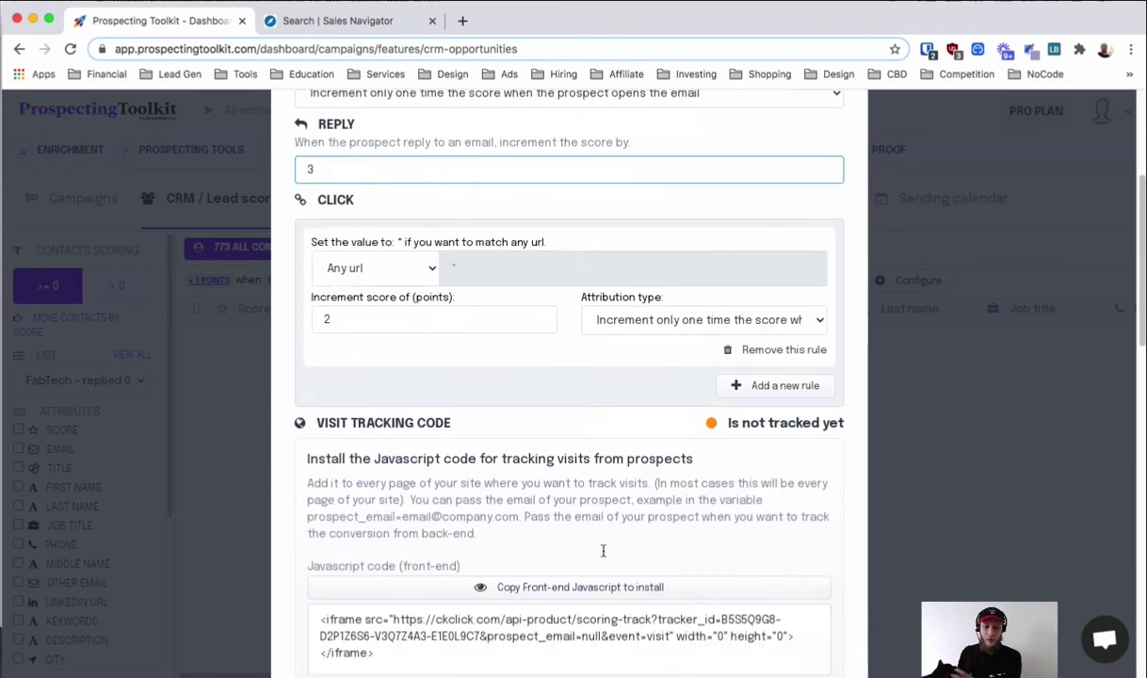
scroll(452, 476, down, 5)
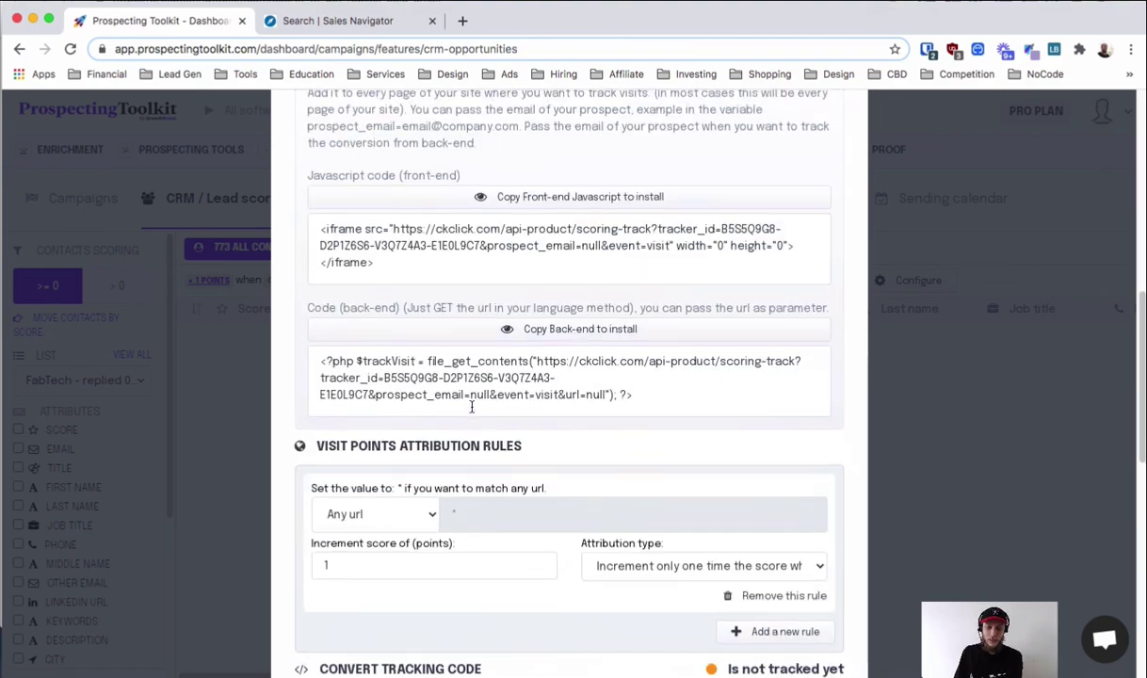
scroll(472, 407, up, 4)
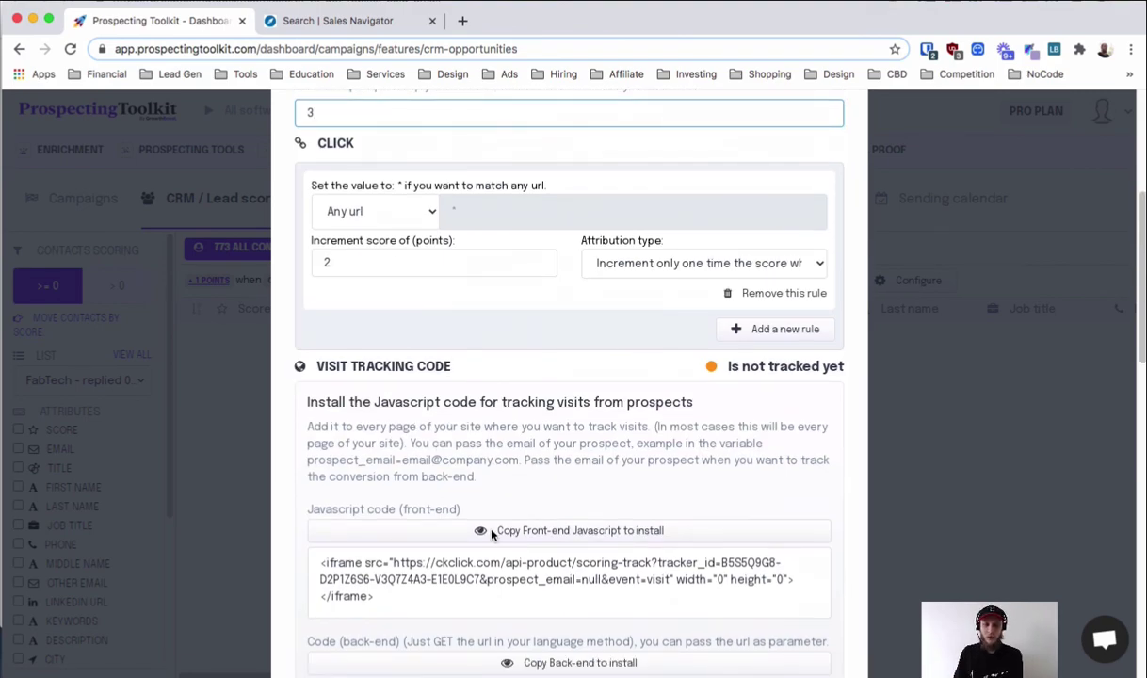
scroll(468, 456, down, 1)
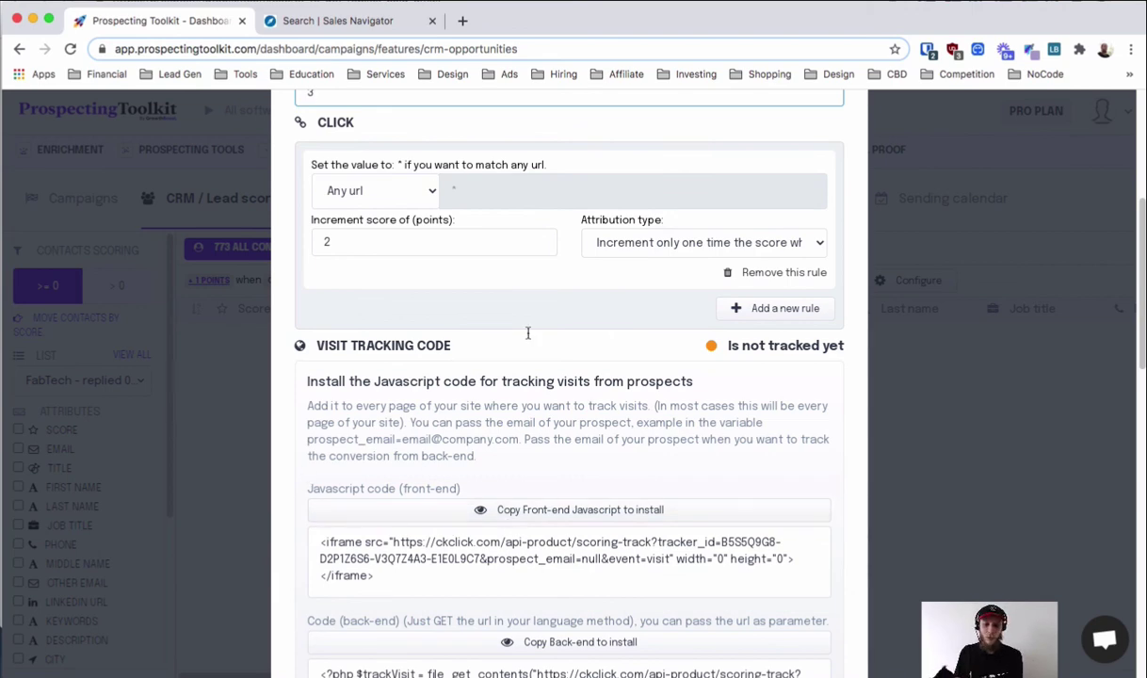
scroll(533, 435, down, 5)
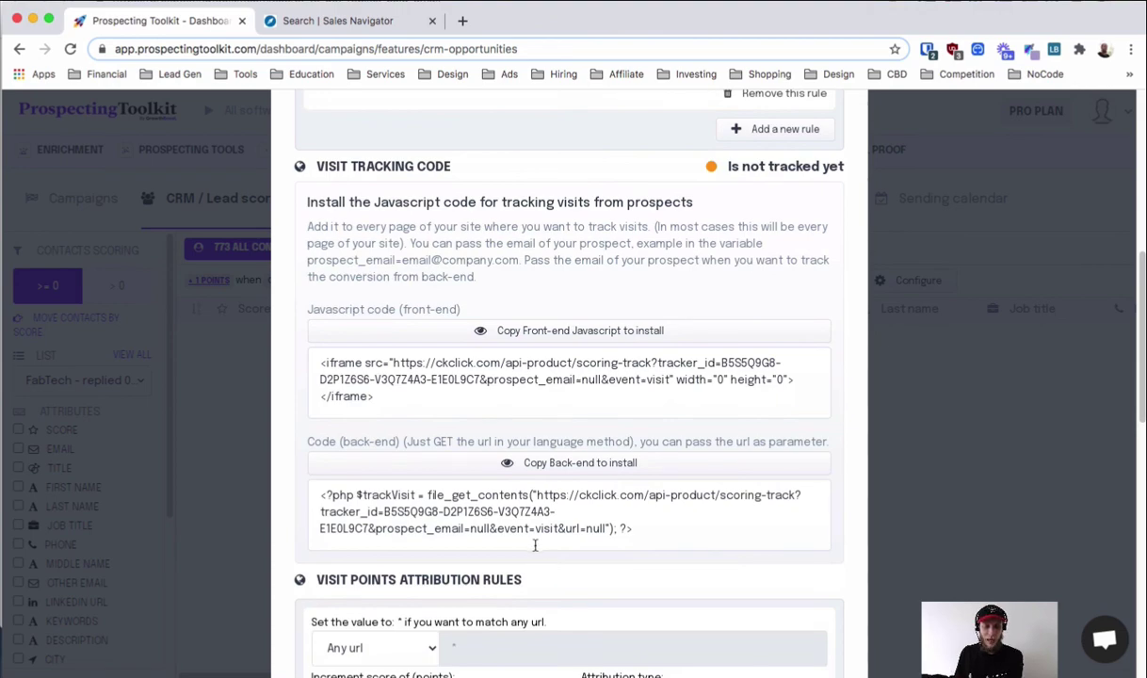
scroll(535, 545, down, 6)
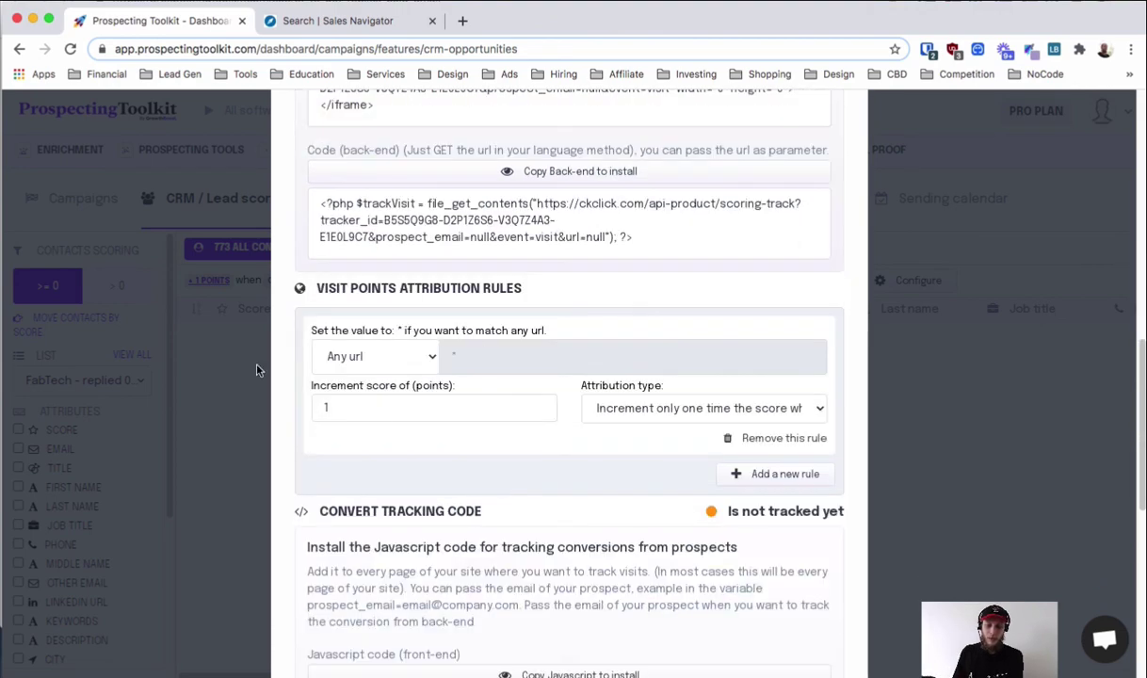
- Review the conversion tracking code and conversion points rules, and close the scoring configuration without updating it
scroll(461, 358, down, 6)
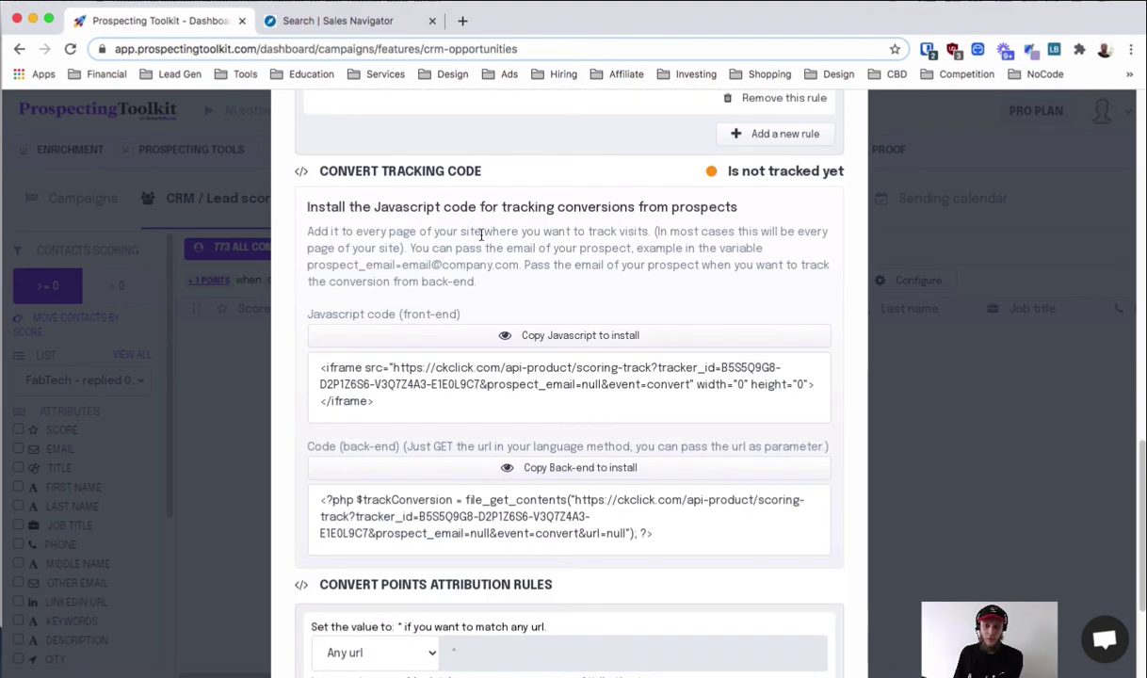
scroll(481, 233, down, 4)
scroll(434, 230, up, 4)
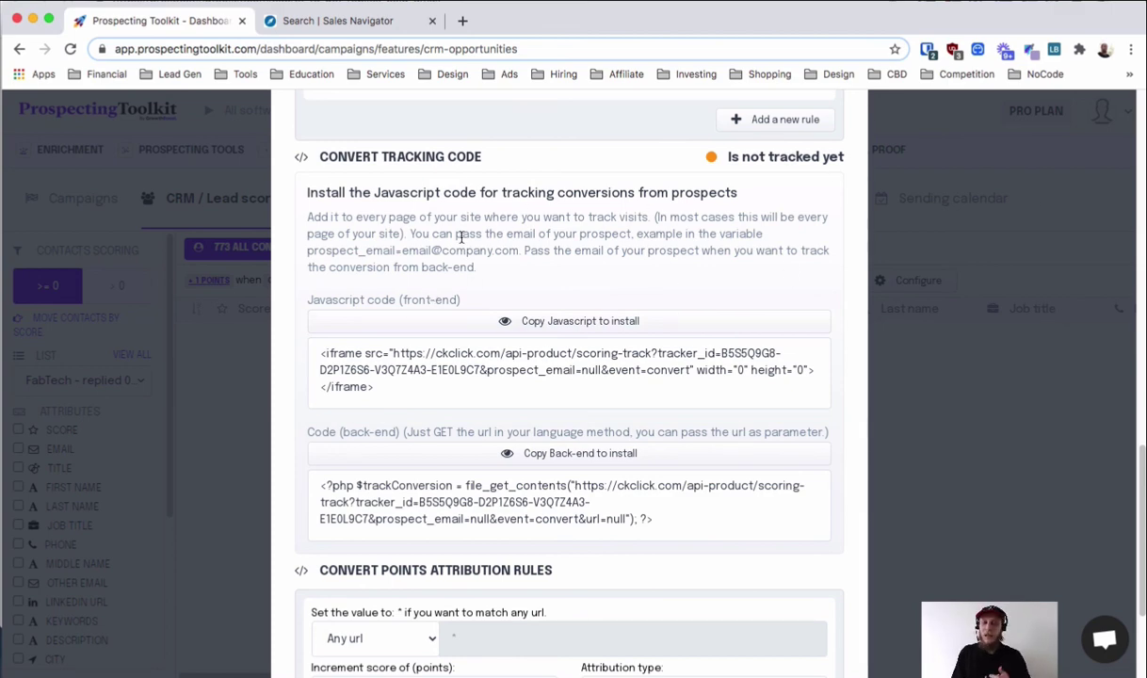
scroll(462, 240, down, 5)
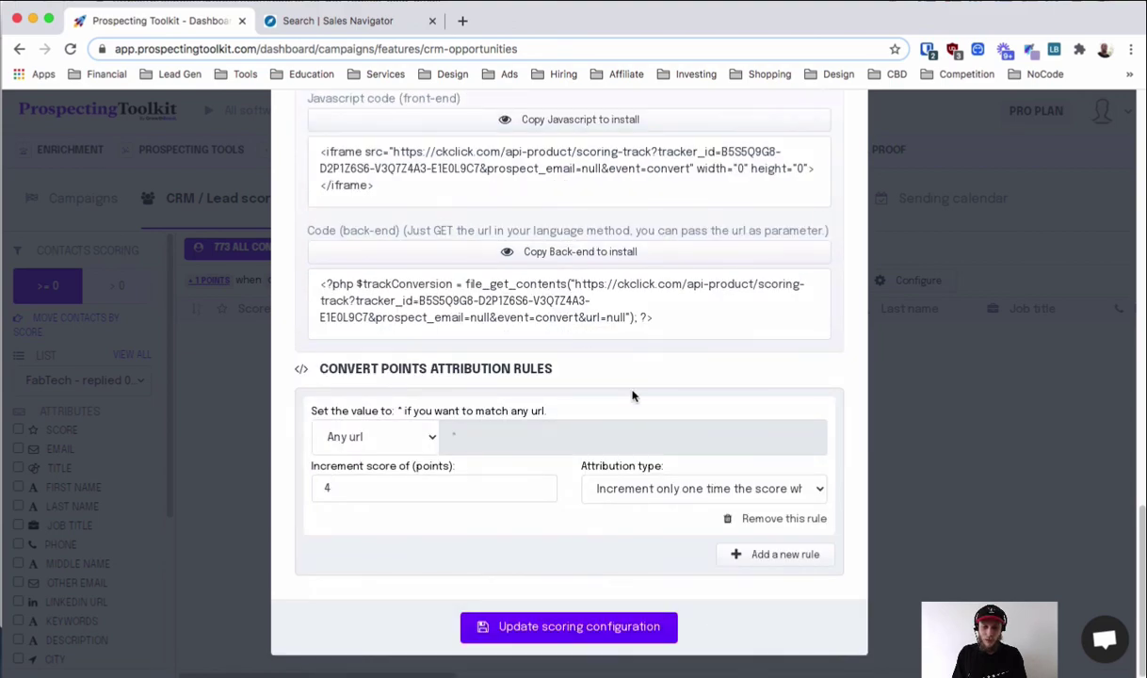
scroll(534, 374, up, 15)
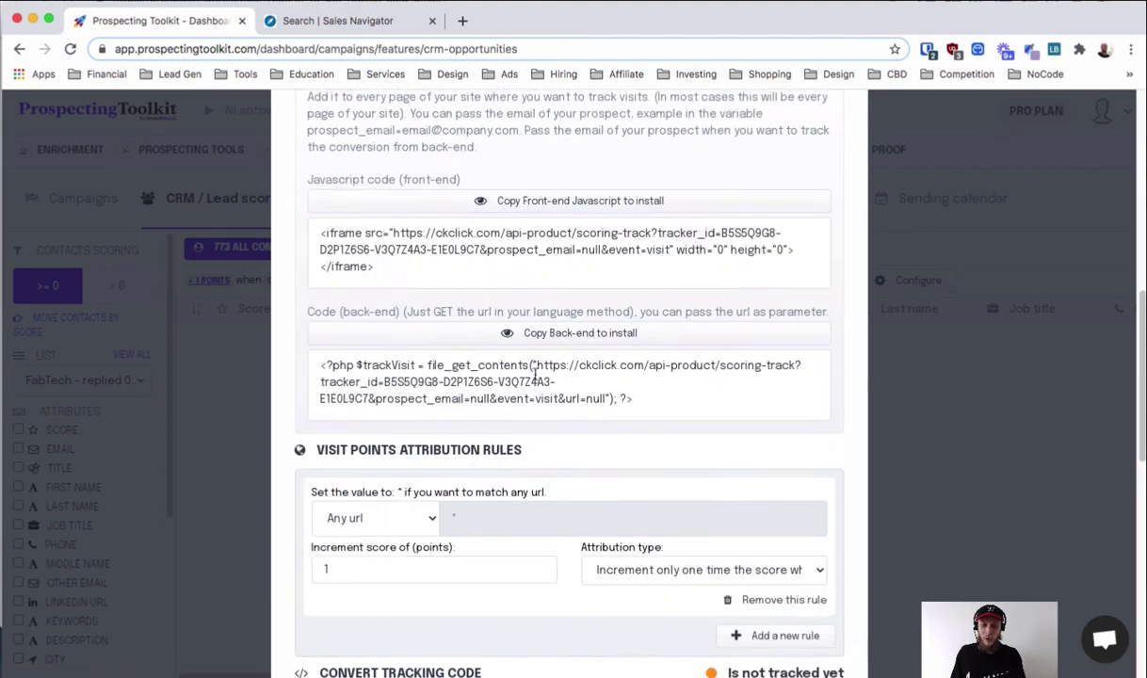
scroll(534, 374, up, 10)
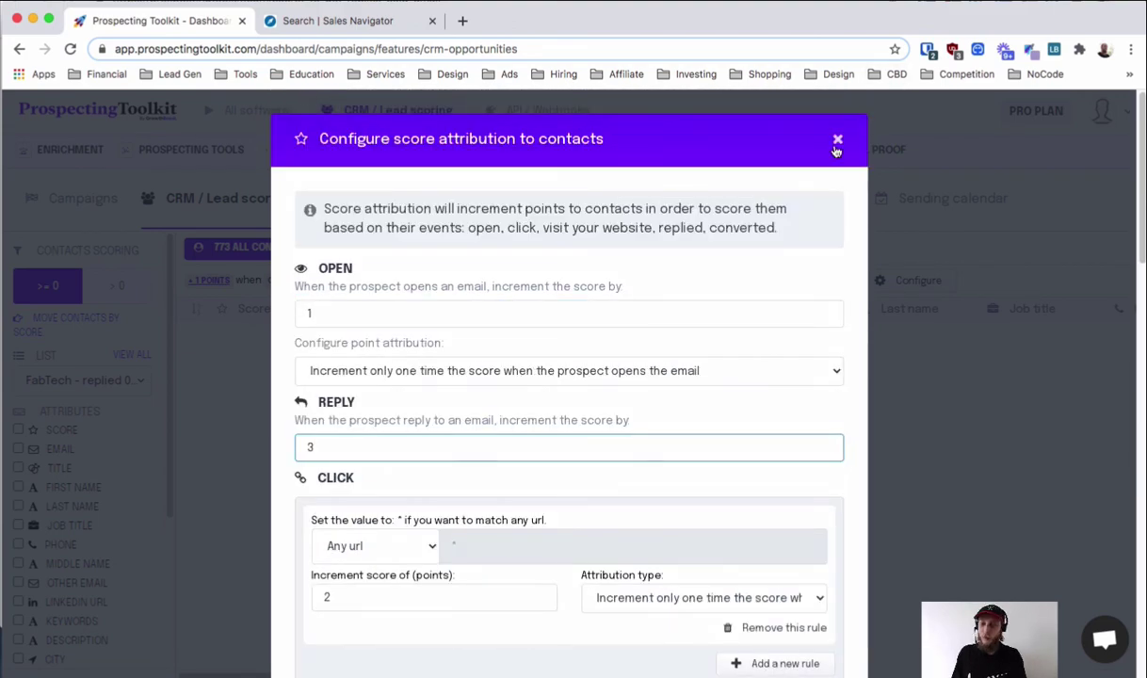
click(837, 141)
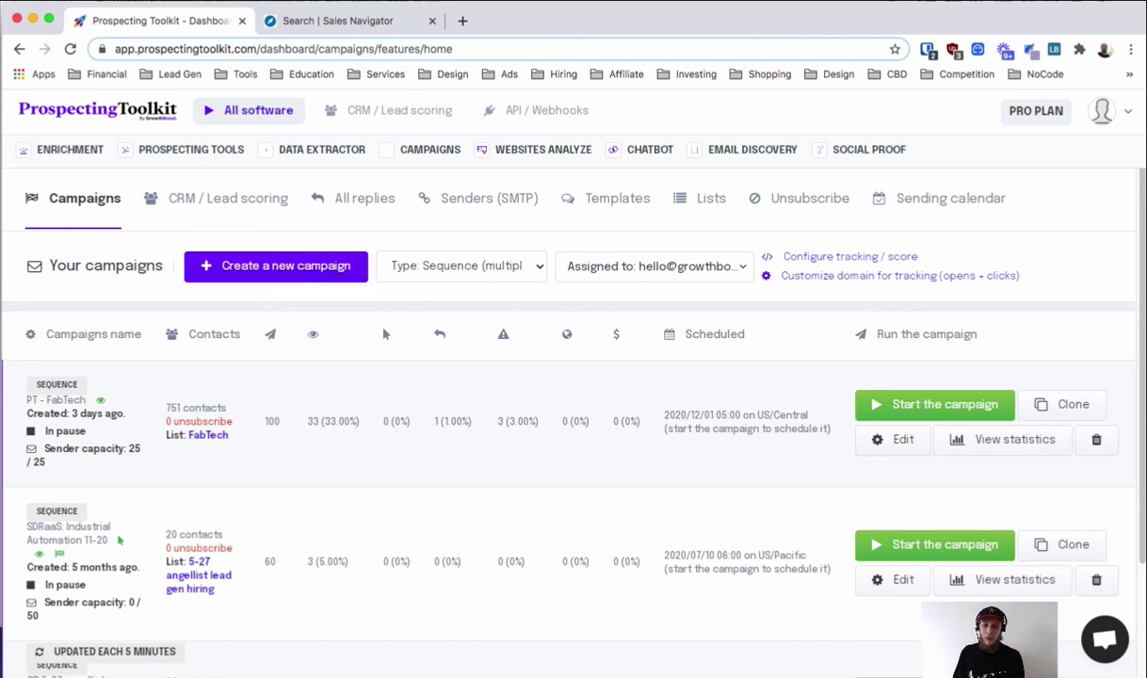
- Open Websites Analyze and examine the lead totals and row fields for the latest domains created on the Internet
click(544, 149)
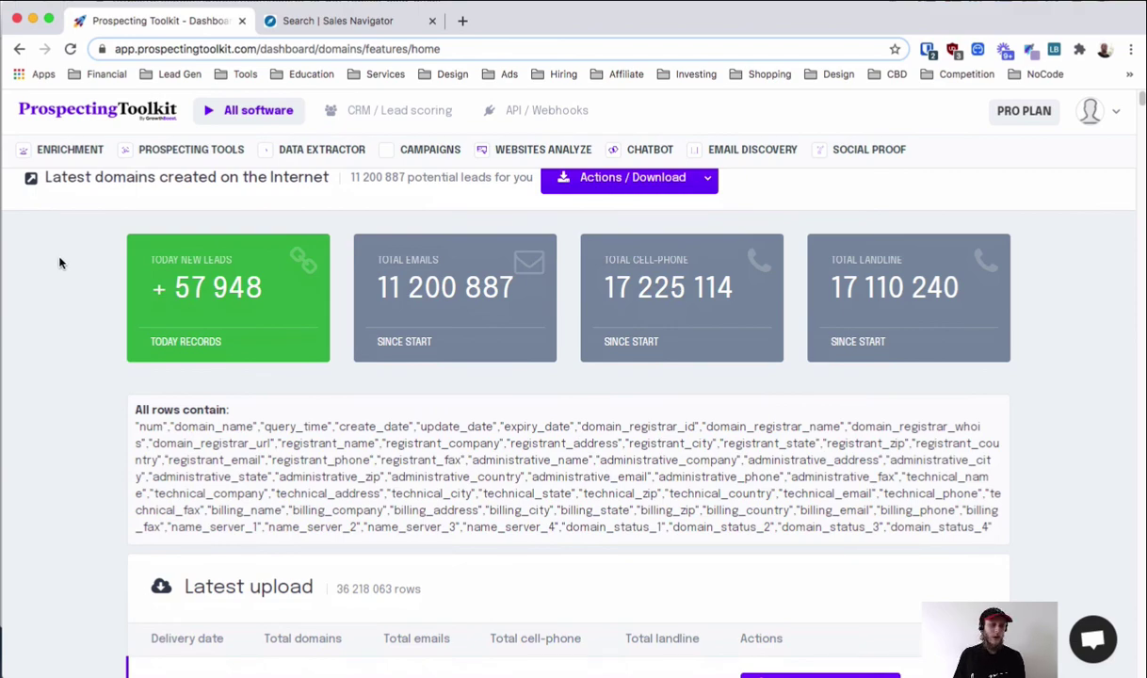
scroll(69, 267, up, 1)
scroll(71, 266, down, 1)
scroll(584, 417, up, 1)
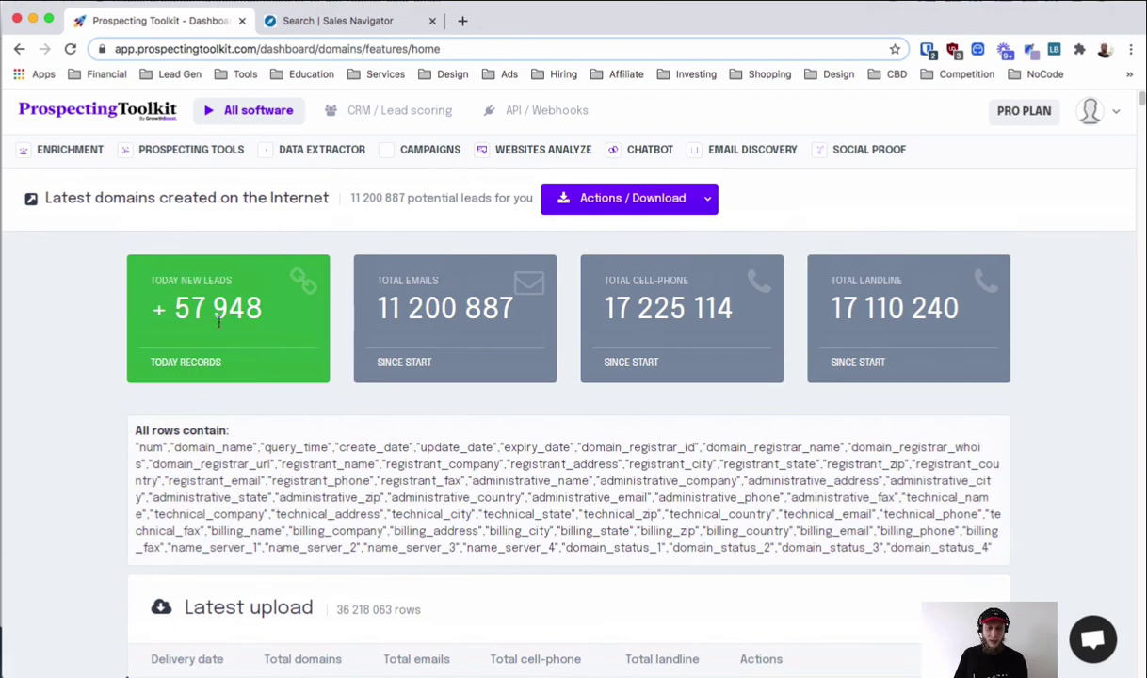
scroll(69, 307, down, 4)
scroll(70, 309, up, 4)
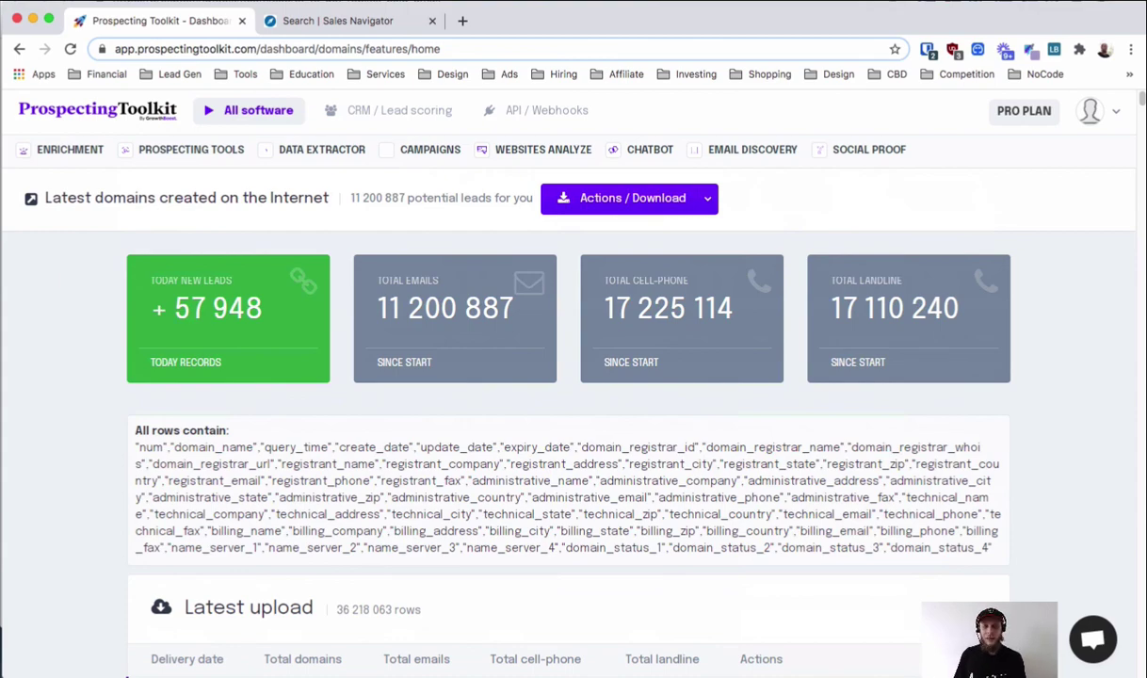
scroll(78, 347, down, 4)
scroll(151, 315, up, 4)
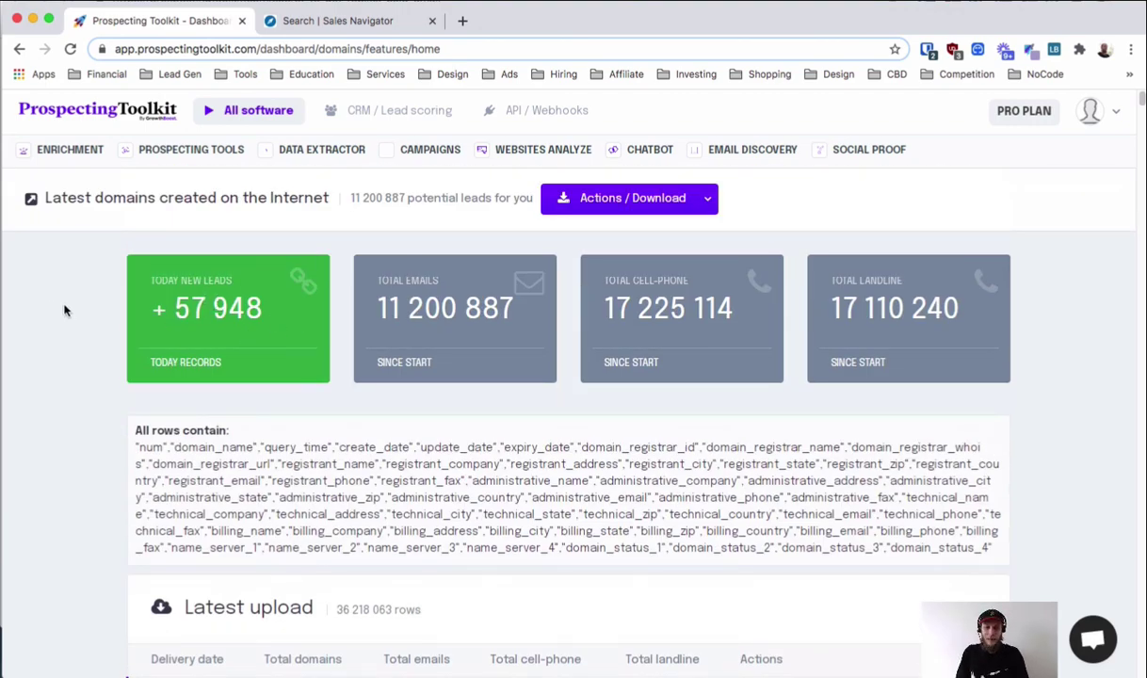
- Check the download formats offered for the 2020-12-02 domain delivery and browse through the earlier daily deliveries
scroll(59, 309, down, 4)
scroll(57, 309, down, 2)
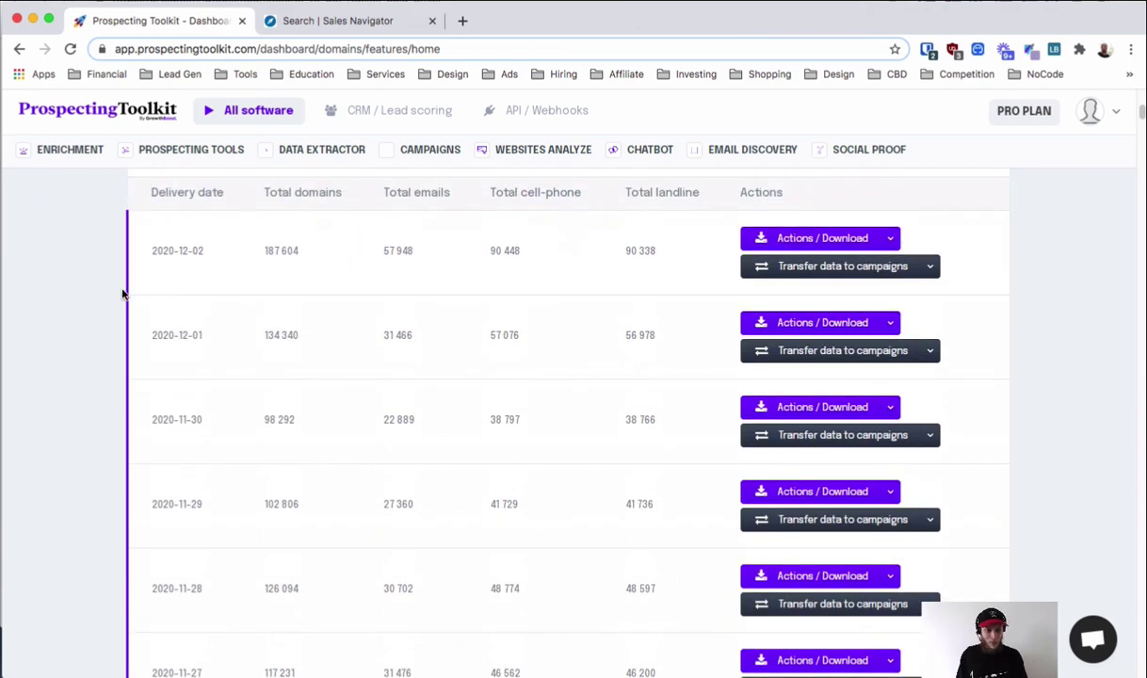
click(893, 239)
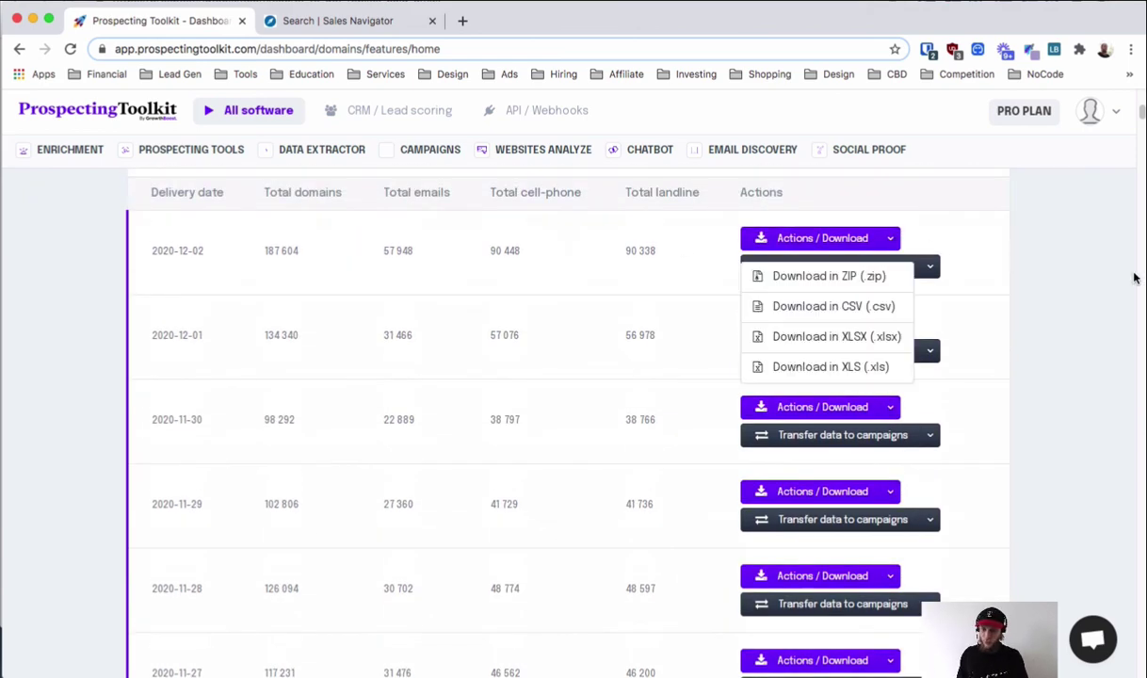
click(999, 312)
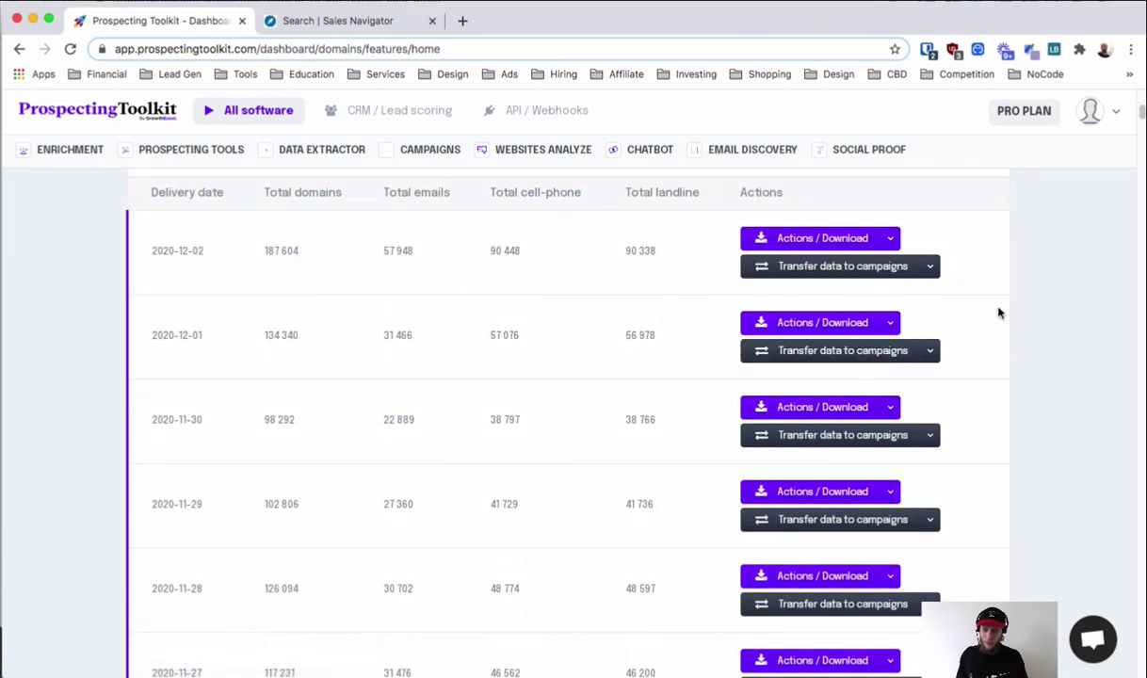
scroll(999, 312, down, 5)
scroll(1084, 300, down, 18)
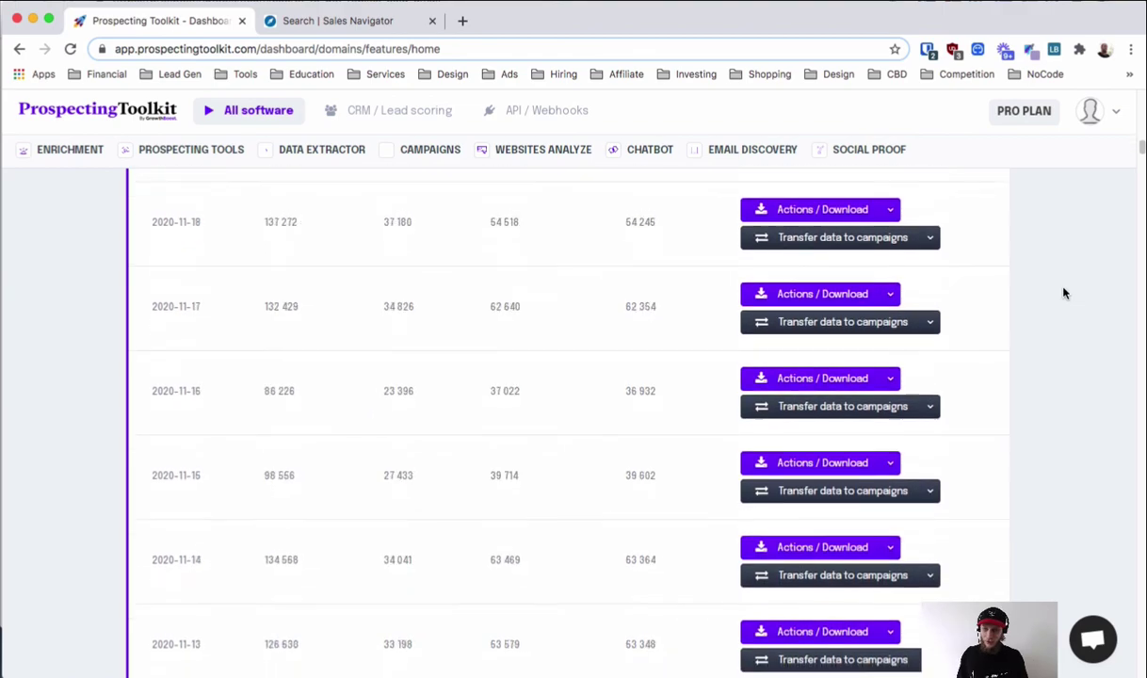
- Open the Chatbot service and examine its website preview, builder description and feature list
click(650, 149)
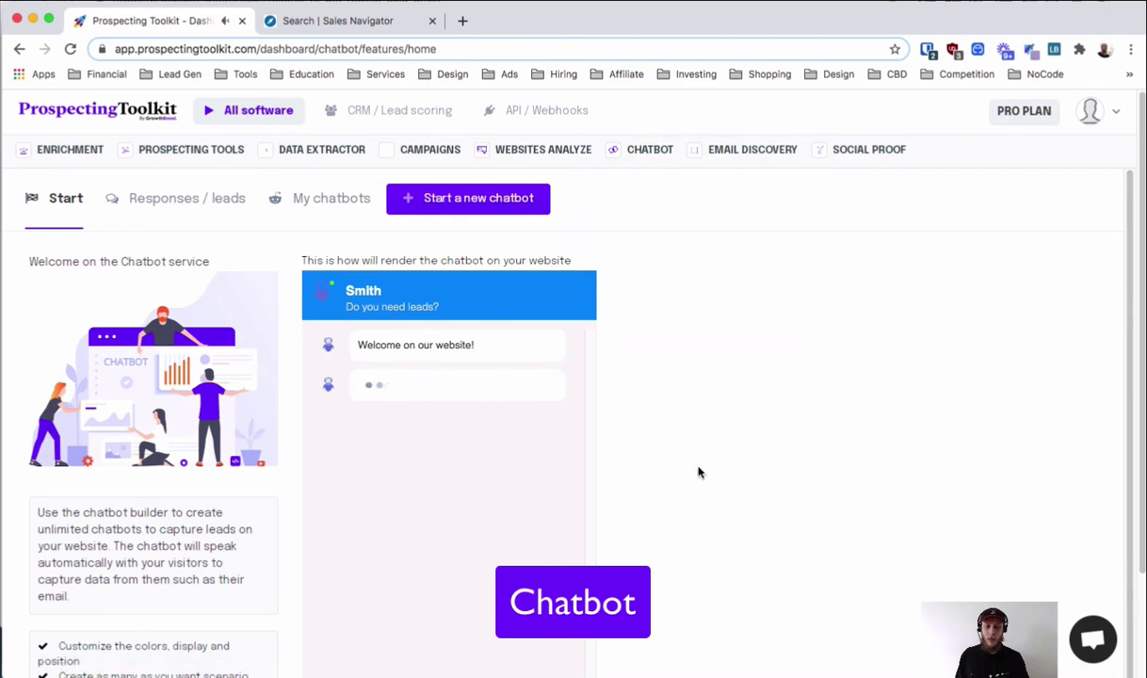
scroll(289, 359, down, 3)
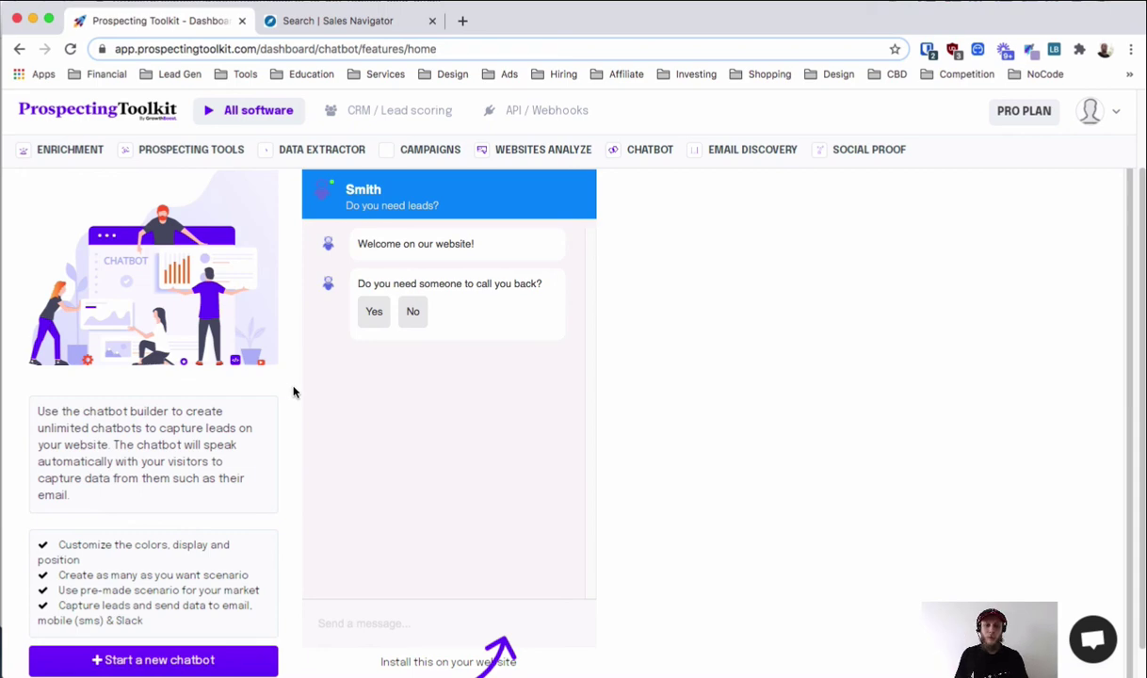
scroll(293, 392, up, 3)
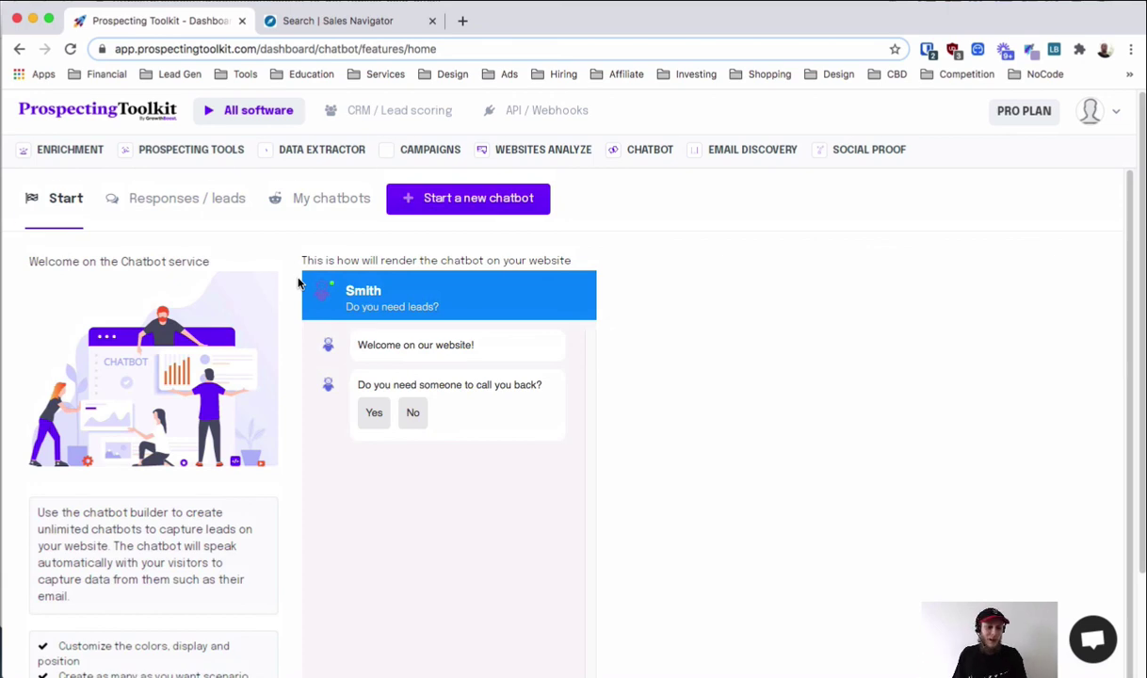
scroll(298, 282, down, 1)
scroll(334, 295, down, 2)
scroll(320, 301, up, 2)
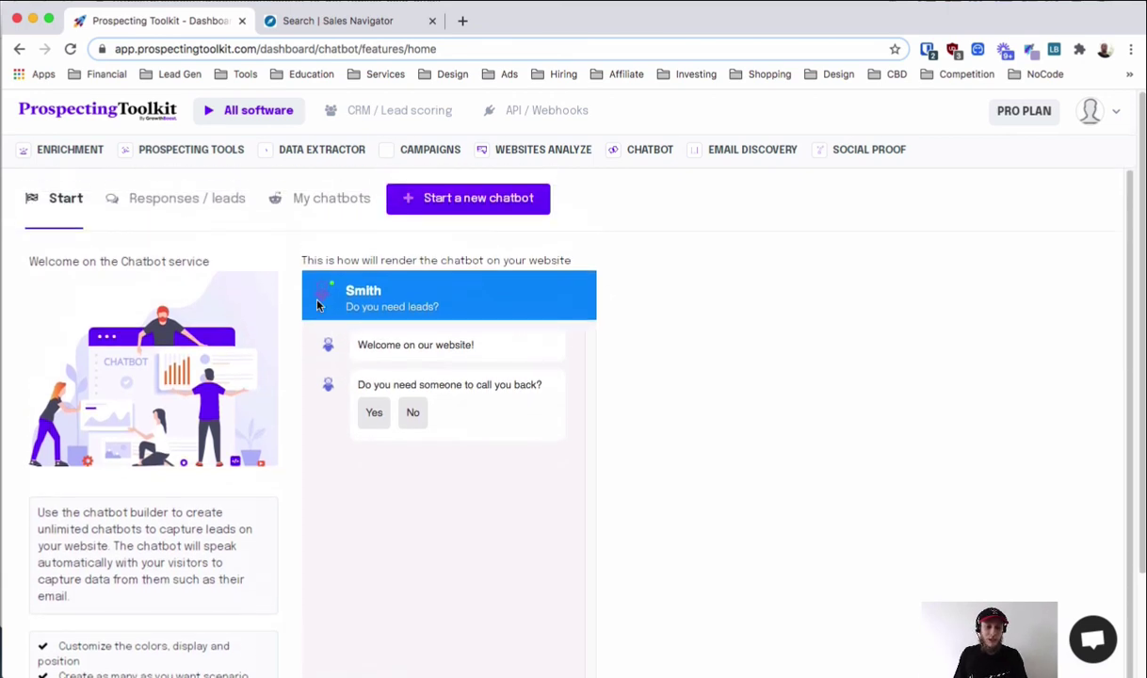
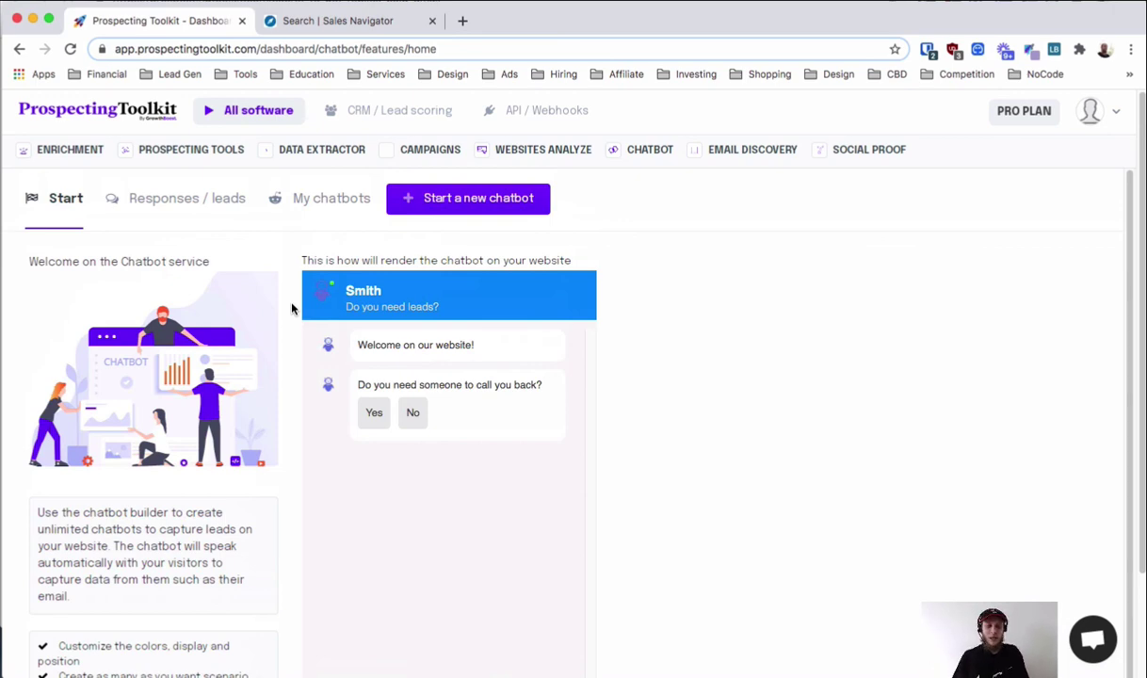
scroll(292, 308, down, 2)
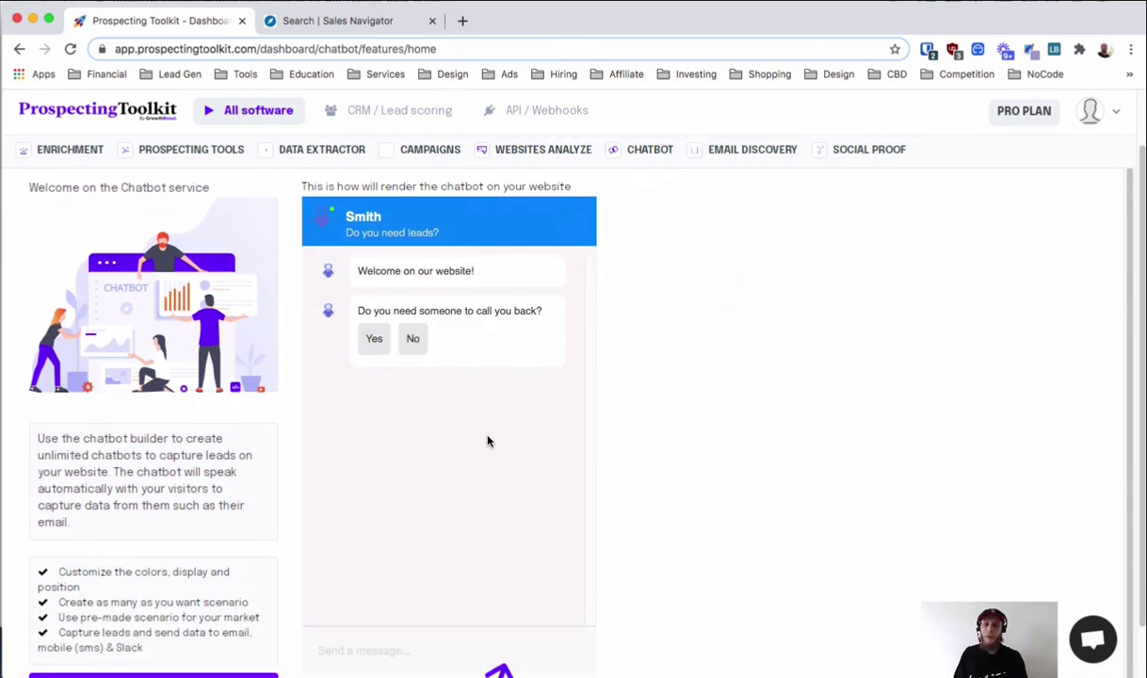
scroll(464, 413, up, 2)
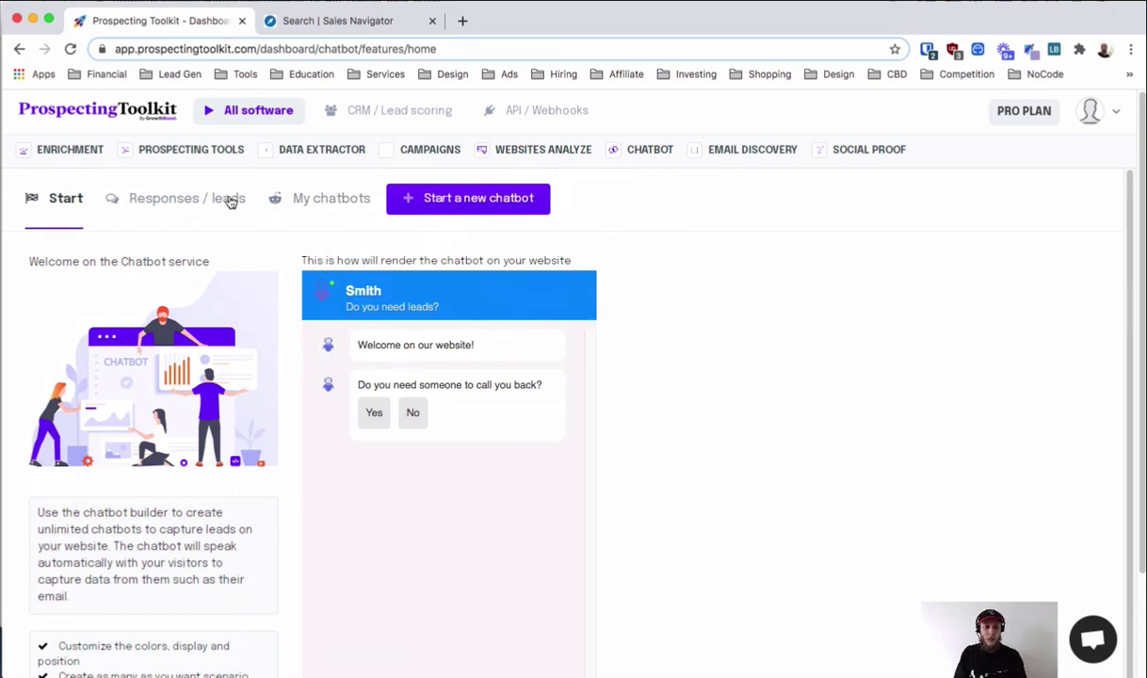
scroll(452, 364, down, 1)
scroll(452, 363, down, 5)
scroll(431, 435, up, 5)
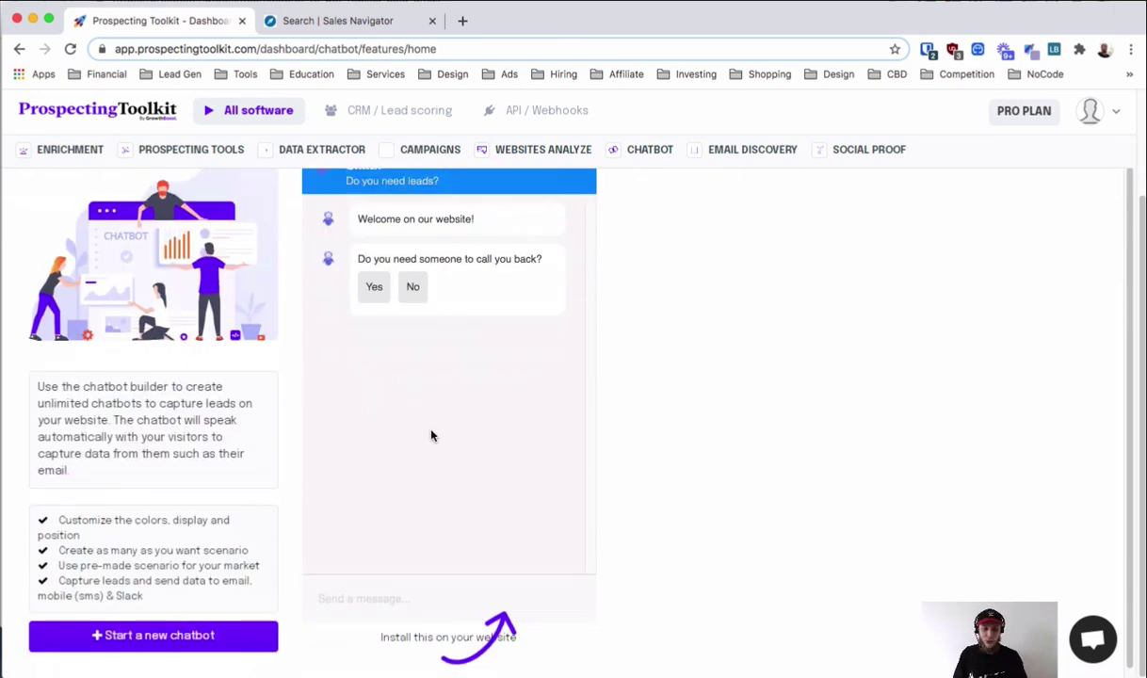
scroll(181, 247, down, 3)
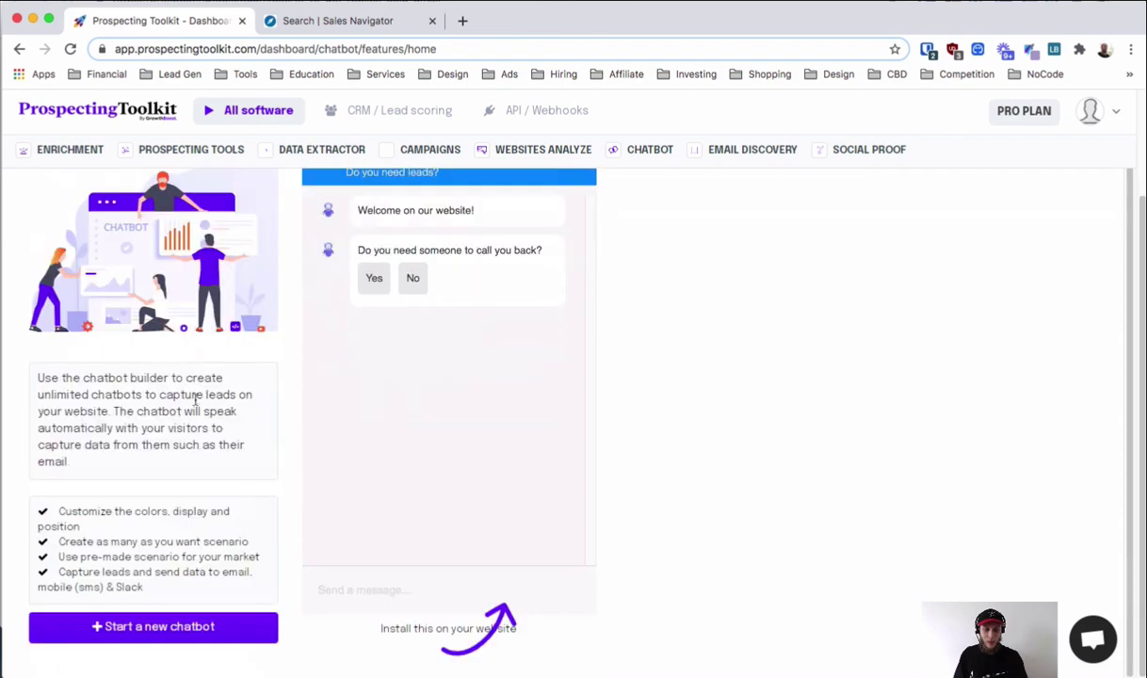
- Start a new chatbot and look through its widget preview, position, color and avatar settings
click(223, 633)
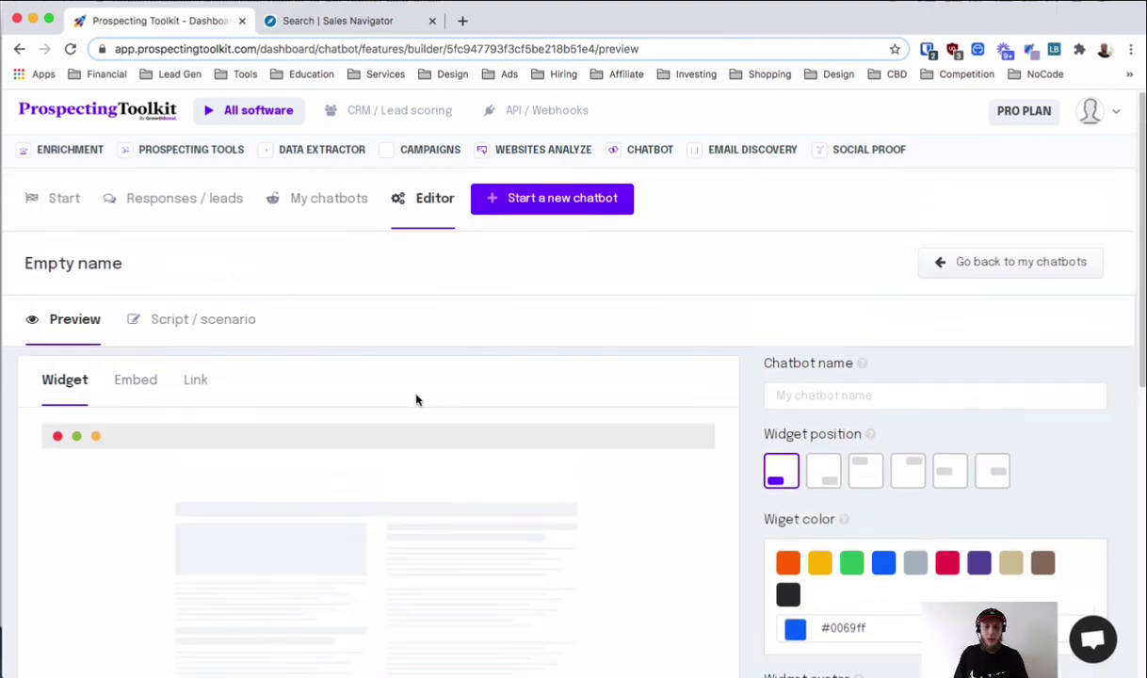
scroll(739, 330, down, 1)
scroll(741, 329, down, 3)
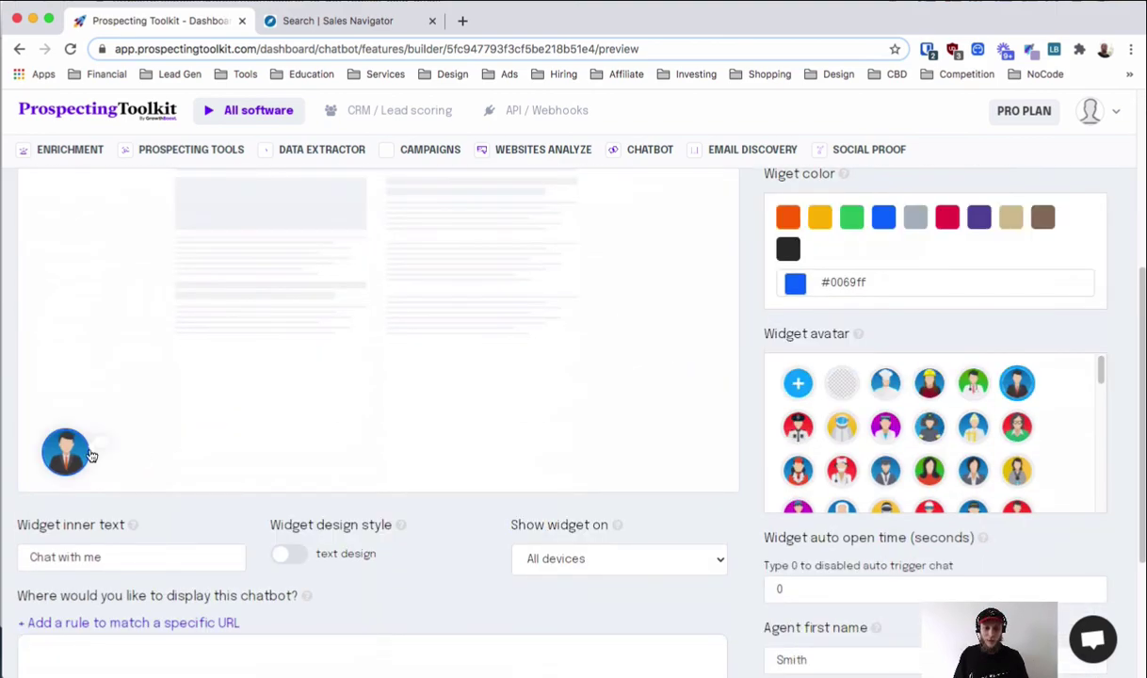
scroll(844, 337, up, 4)
scroll(132, 348, down, 3)
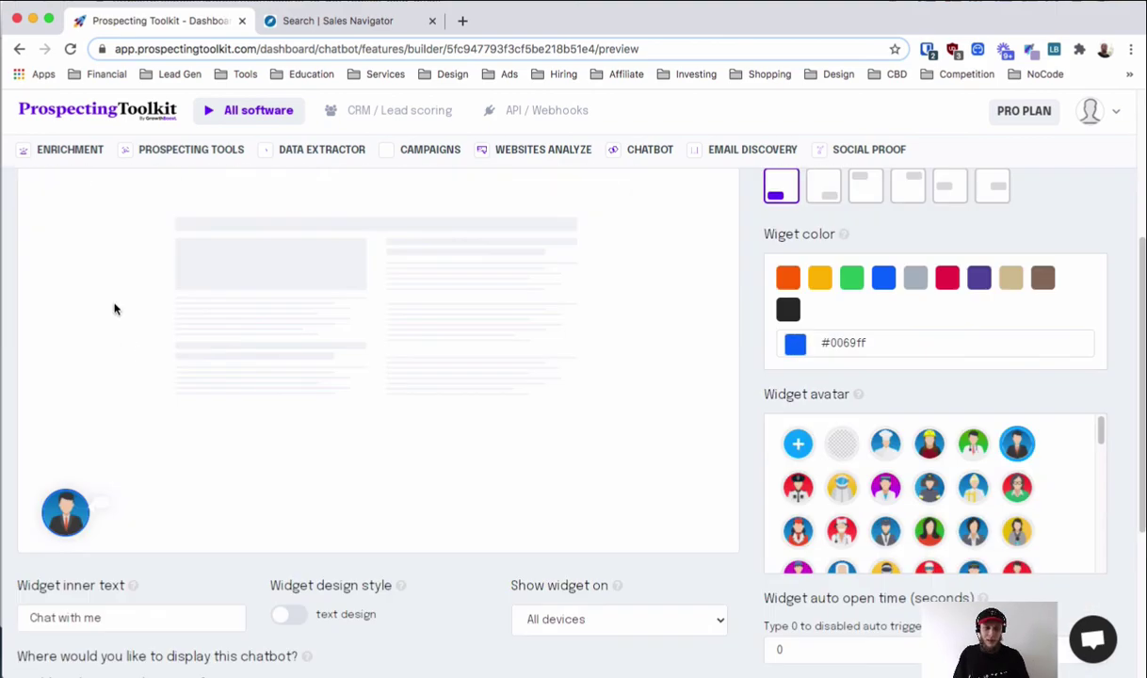
scroll(160, 565, up, 1)
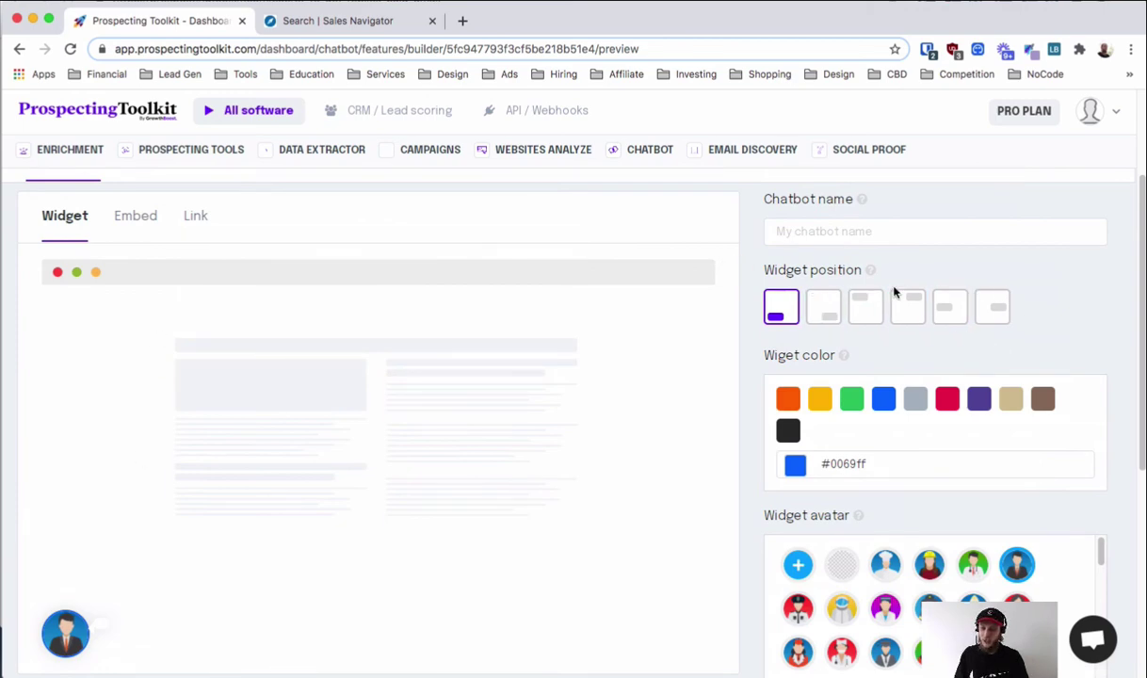
scroll(894, 292, down, 3)
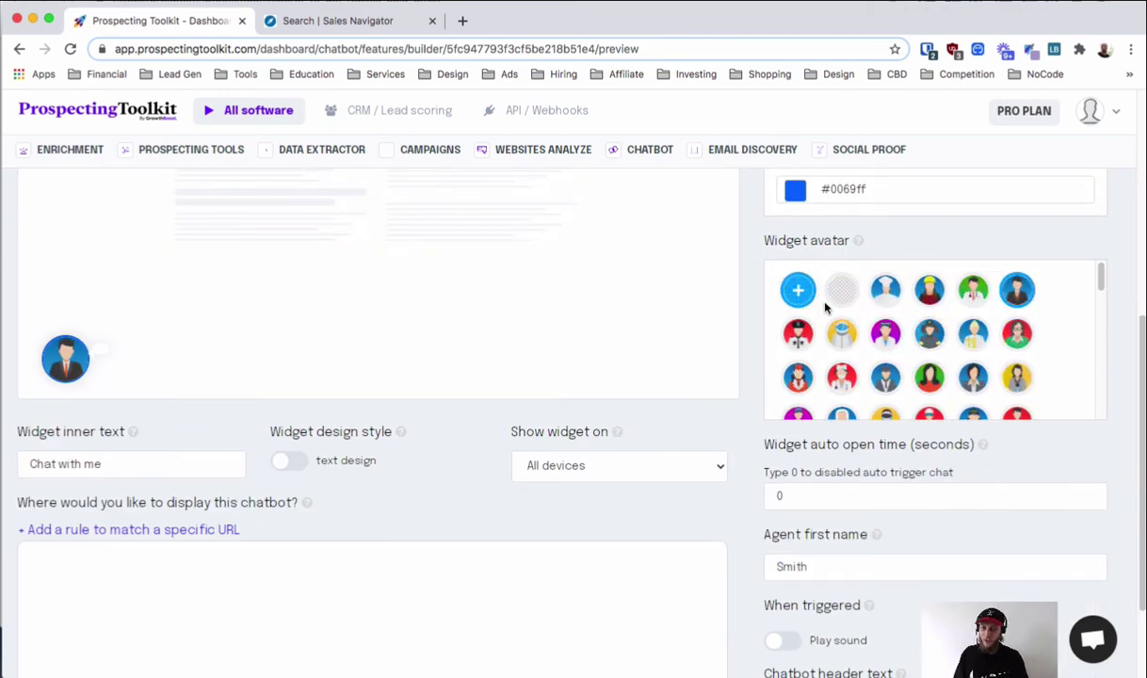
scroll(903, 343, down, 5)
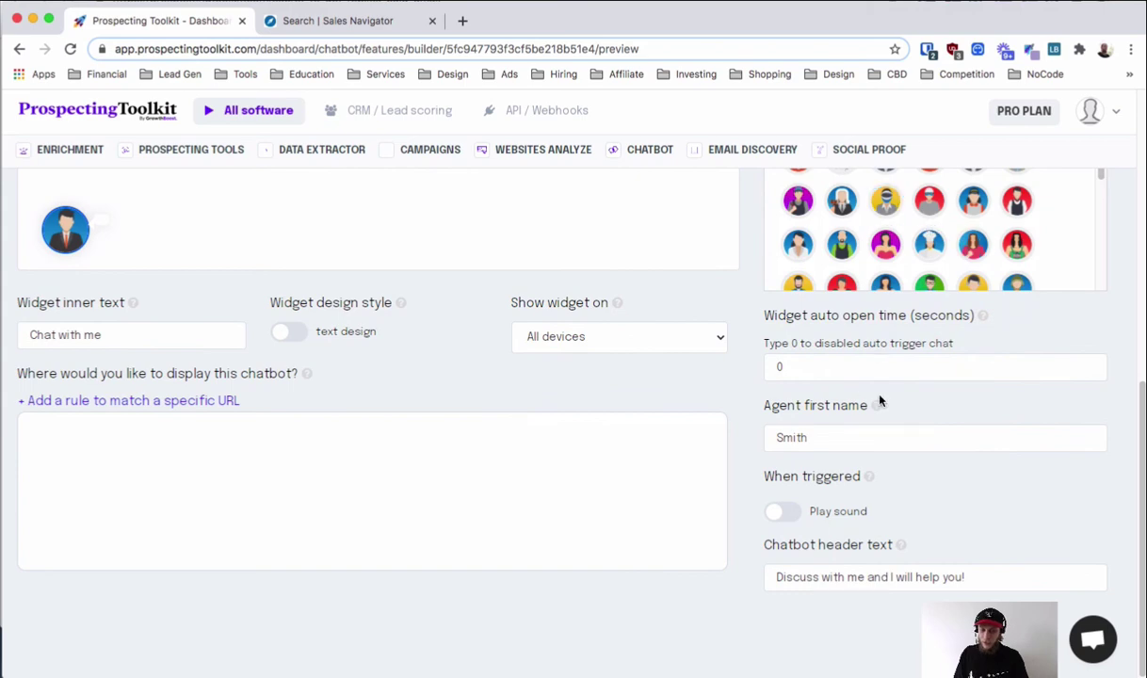
- Examine the chatbot's auto open time, agent, trigger sound, header text and device display settings without changing them
drag(791, 368, 755, 364)
click(758, 378)
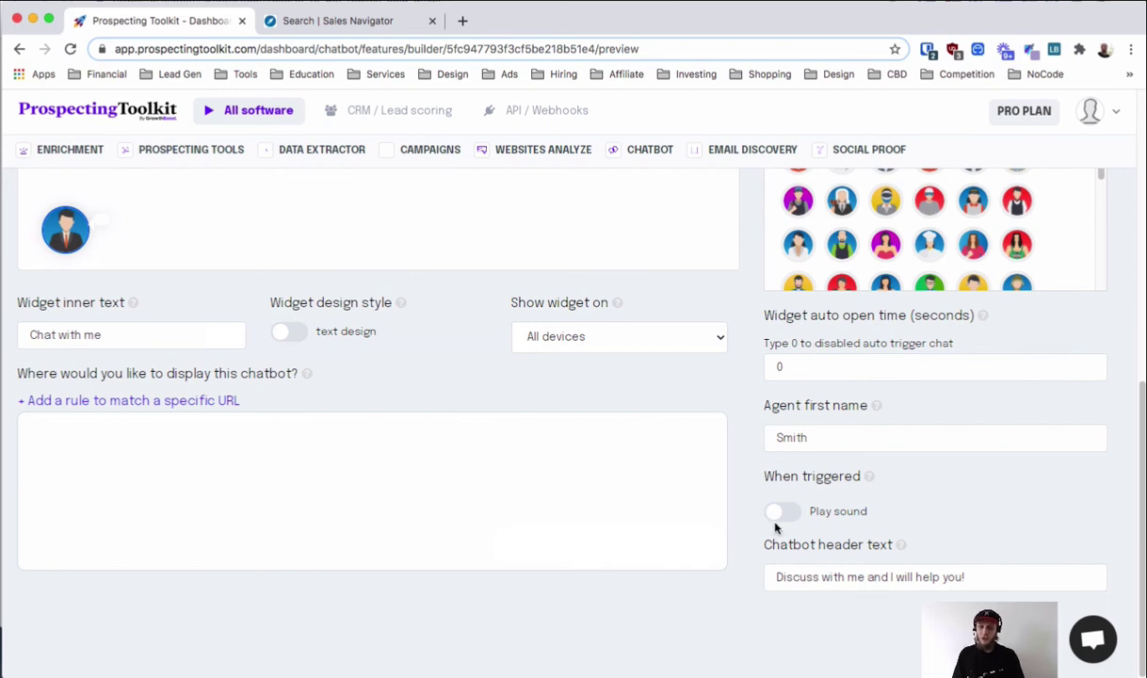
drag(816, 372, 772, 354)
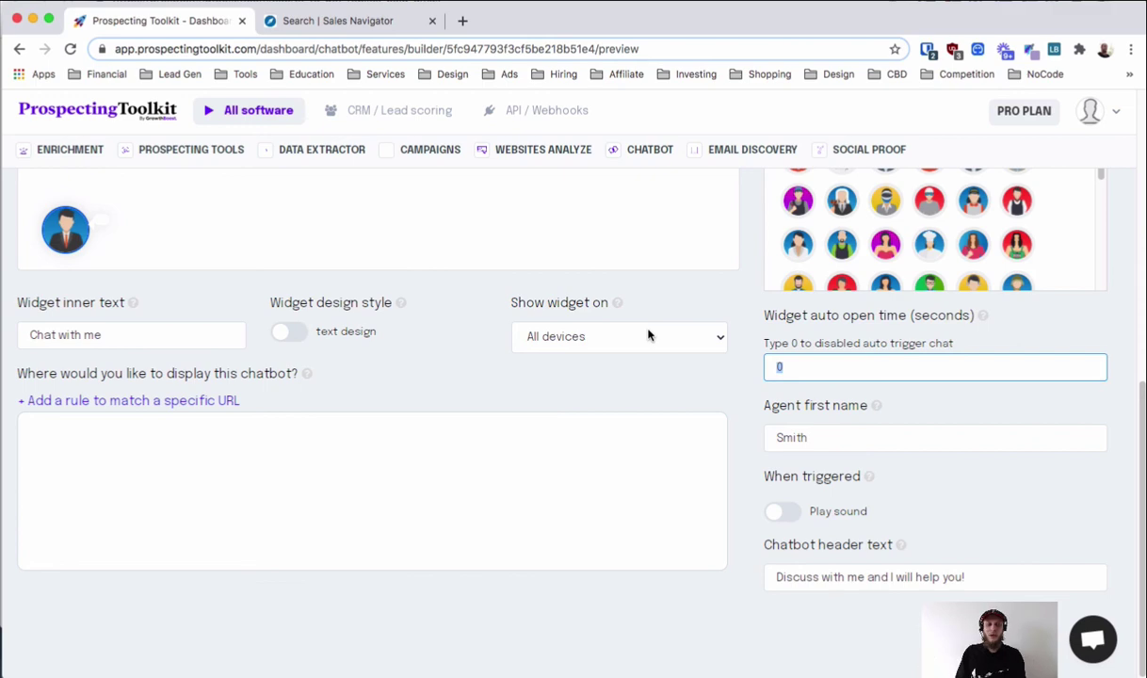
scroll(819, 525, up, 1)
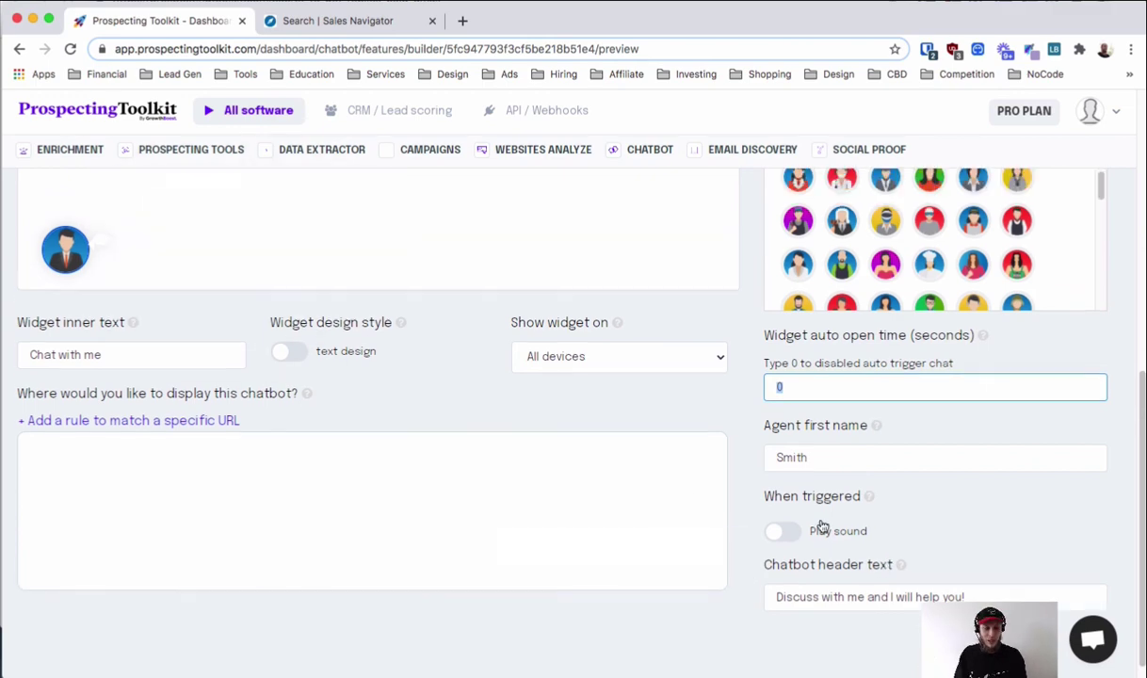
click(593, 363)
click(453, 407)
scroll(539, 466, up, 5)
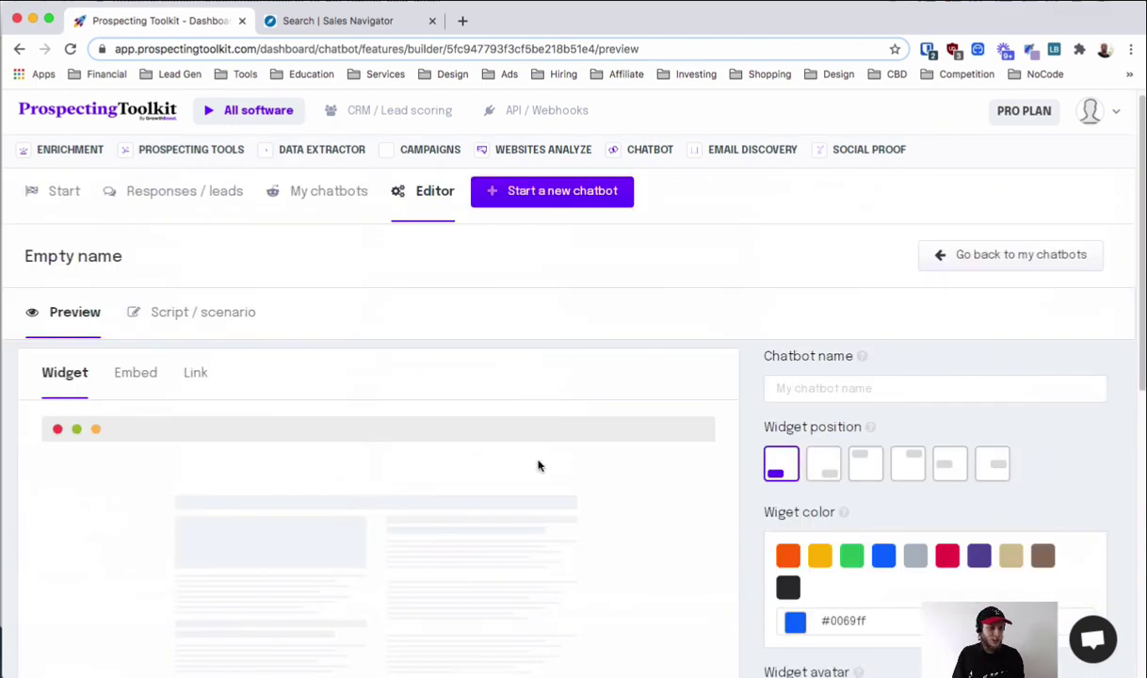
- Check the chatbot's link and embed views and examine the iframe code for embedding it on a website
click(195, 373)
click(136, 373)
scroll(260, 331, down, 3)
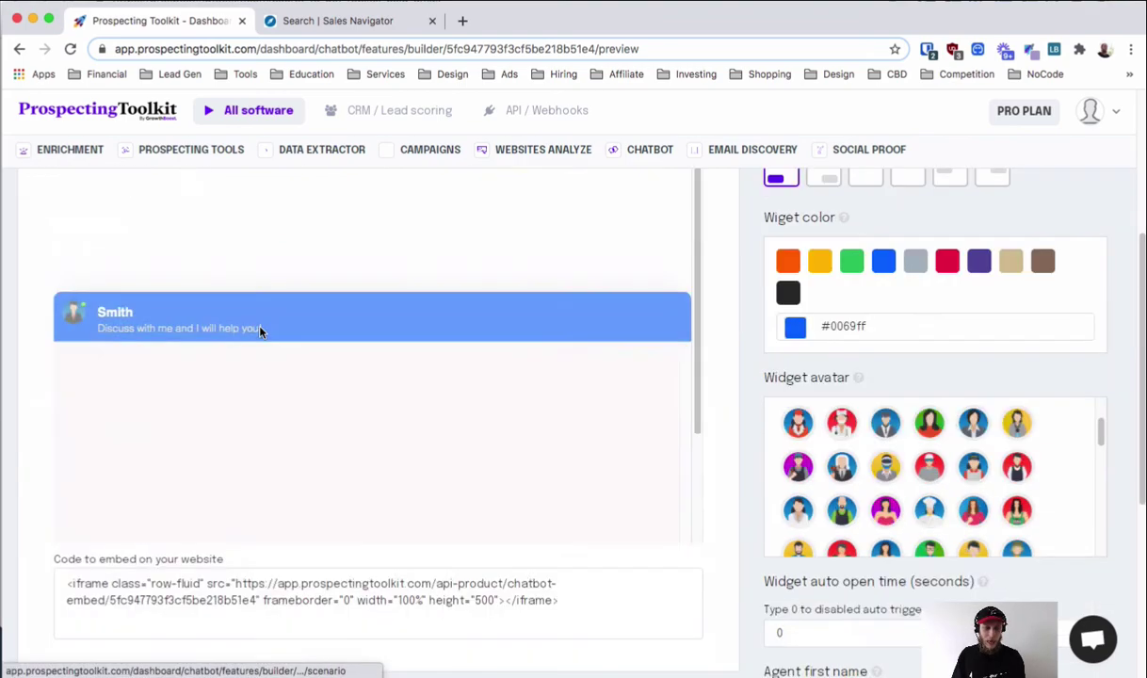
scroll(353, 297, up, 3)
scroll(231, 333, down, 4)
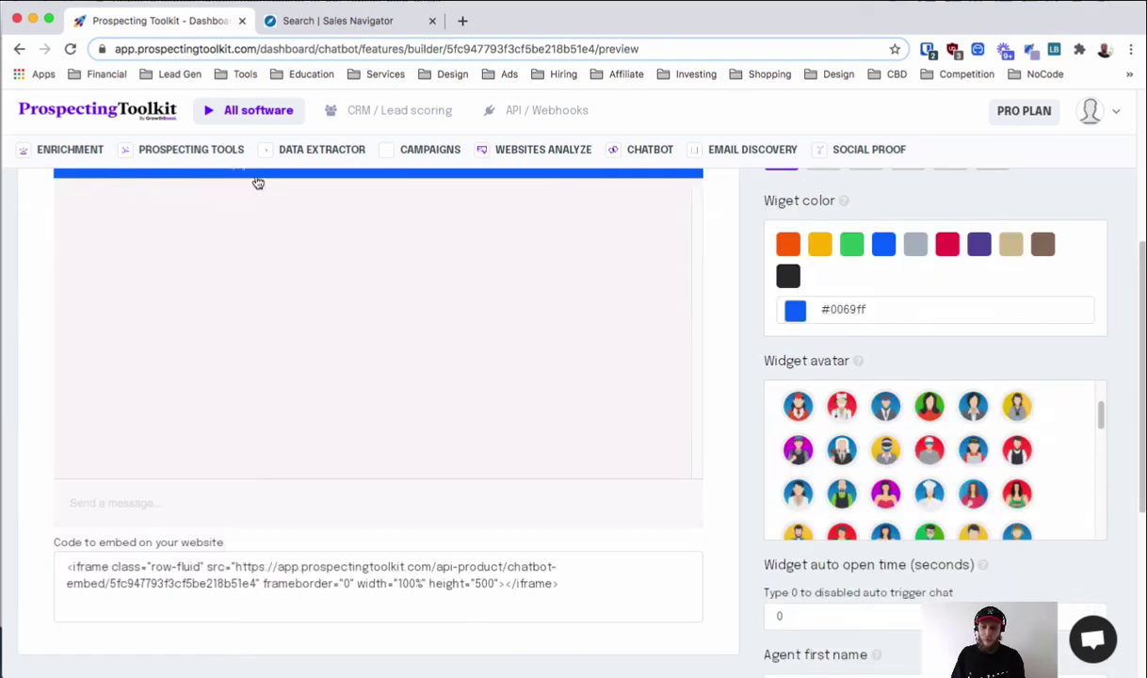
scroll(423, 261, up, 2)
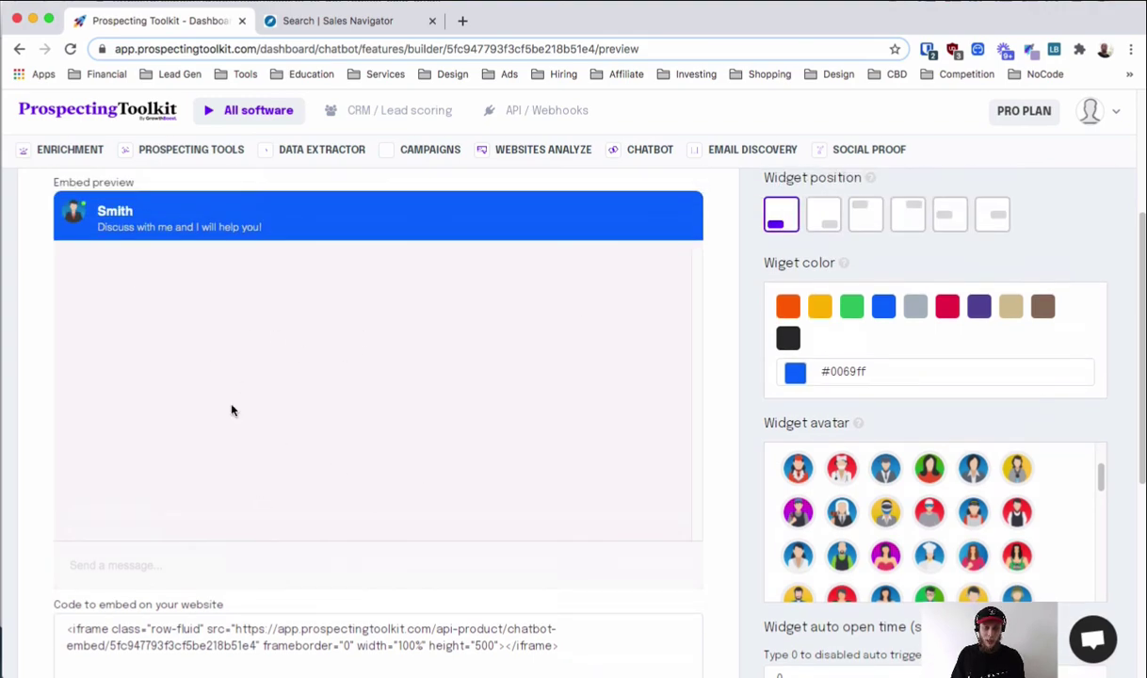
scroll(274, 423, up, 5)
scroll(524, 441, down, 9)
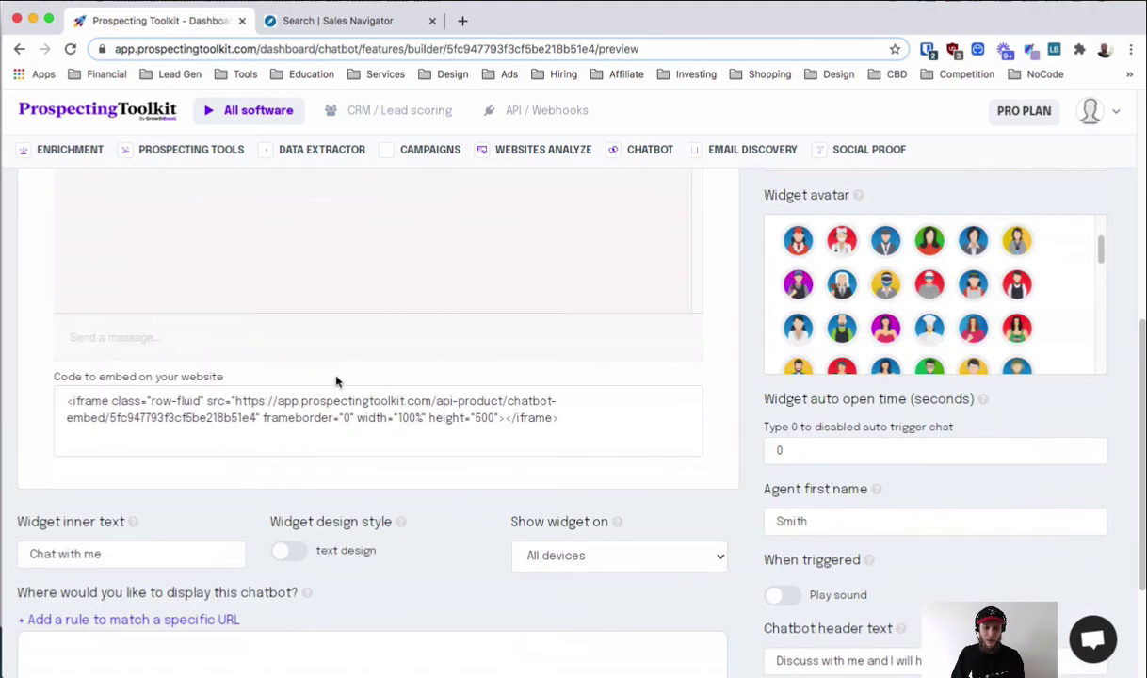
click(365, 422)
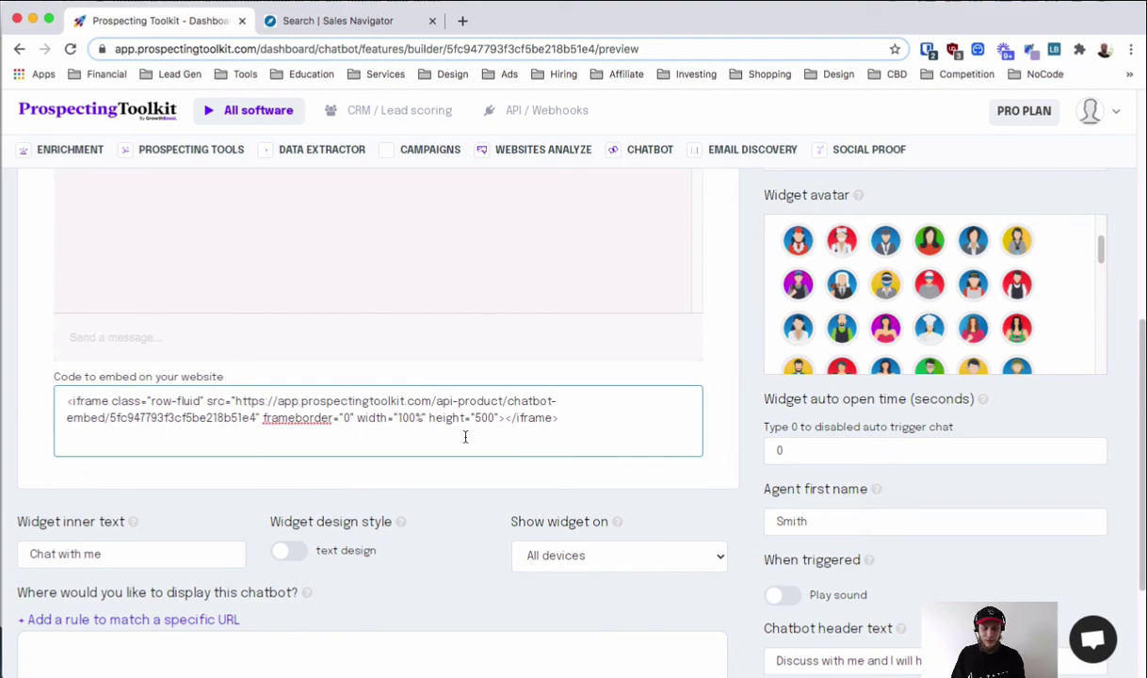
triple_click(545, 421)
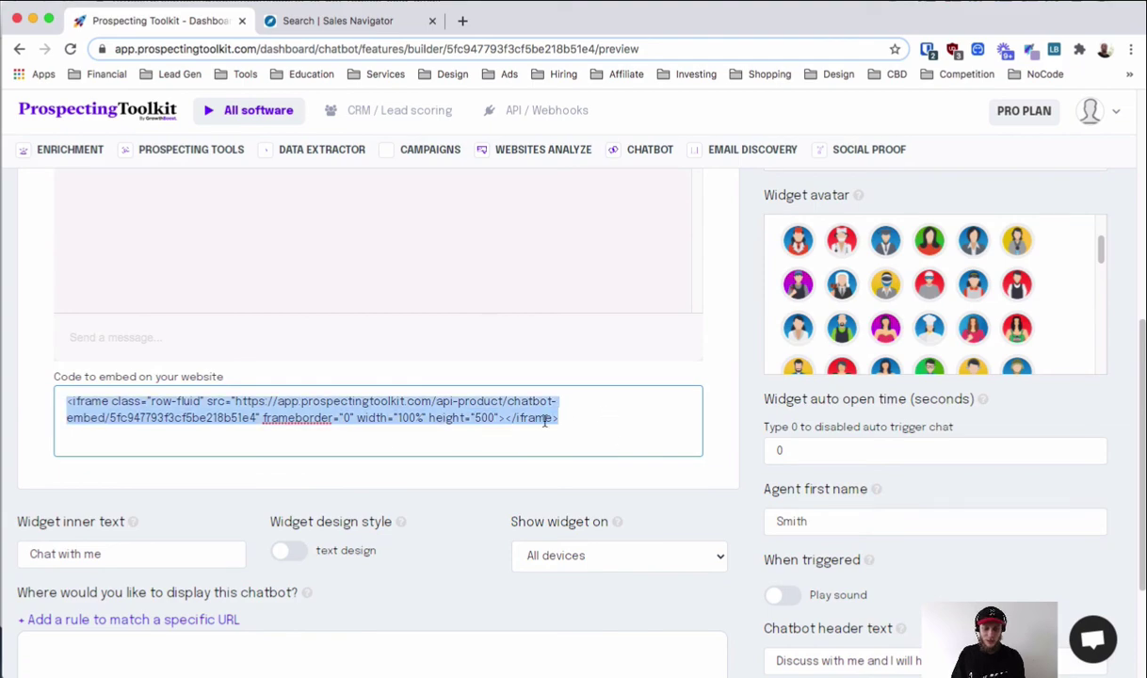
click(38, 373)
- Add an empty URL-matching rule for where the chatbot is displayed, and remove it again
scroll(31, 381, down, 4)
scroll(217, 542, up, 4)
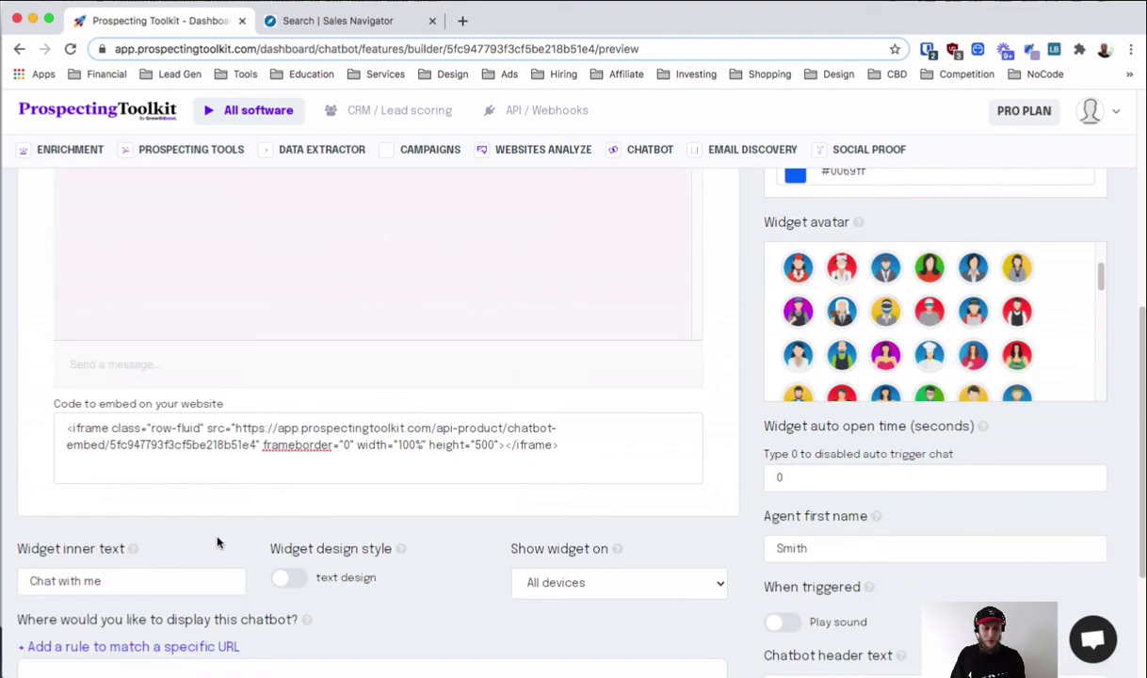
scroll(222, 555, down, 4)
click(190, 437)
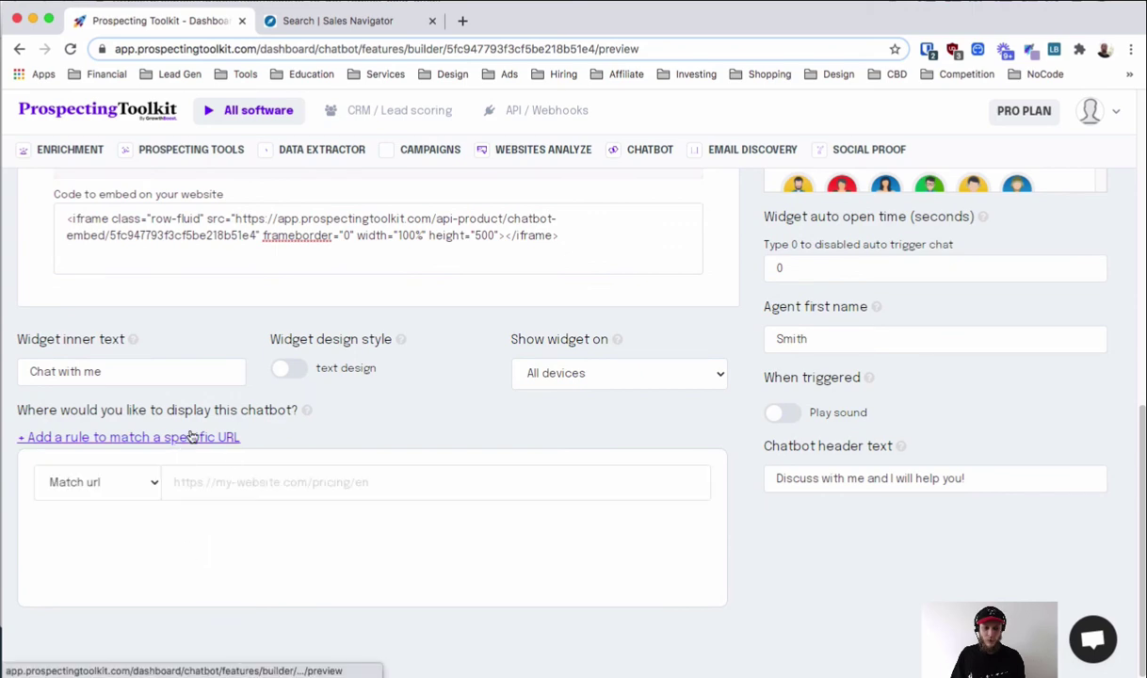
click(248, 484)
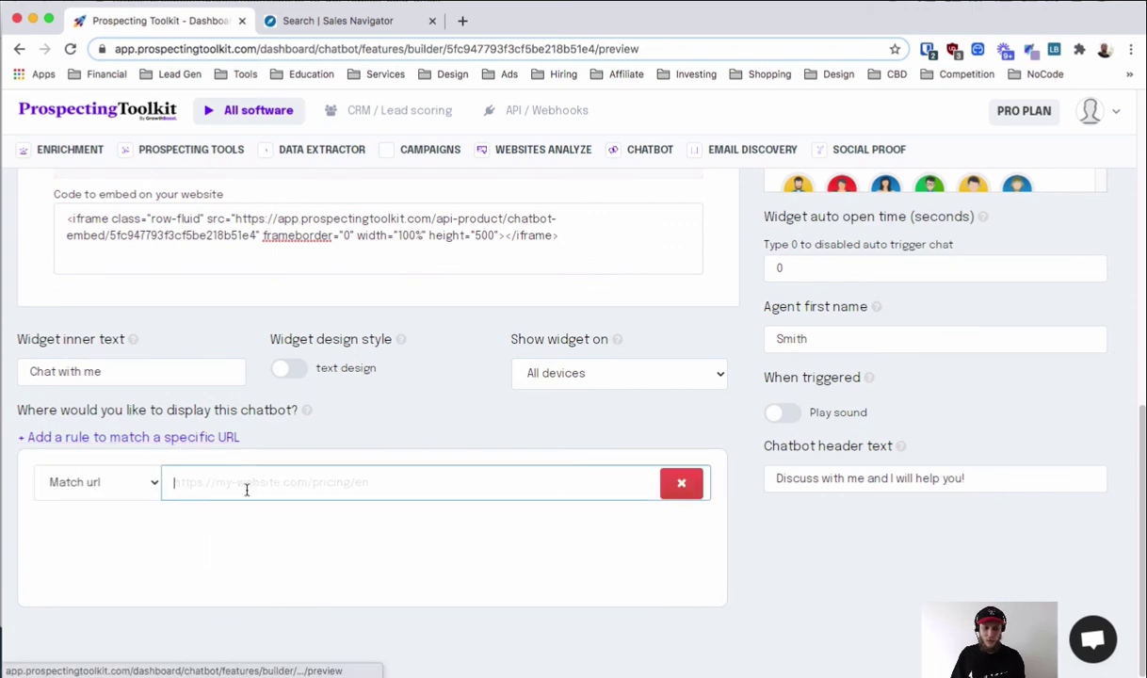
click(681, 482)
scroll(527, 490, up, 4)
scroll(527, 491, up, 2)
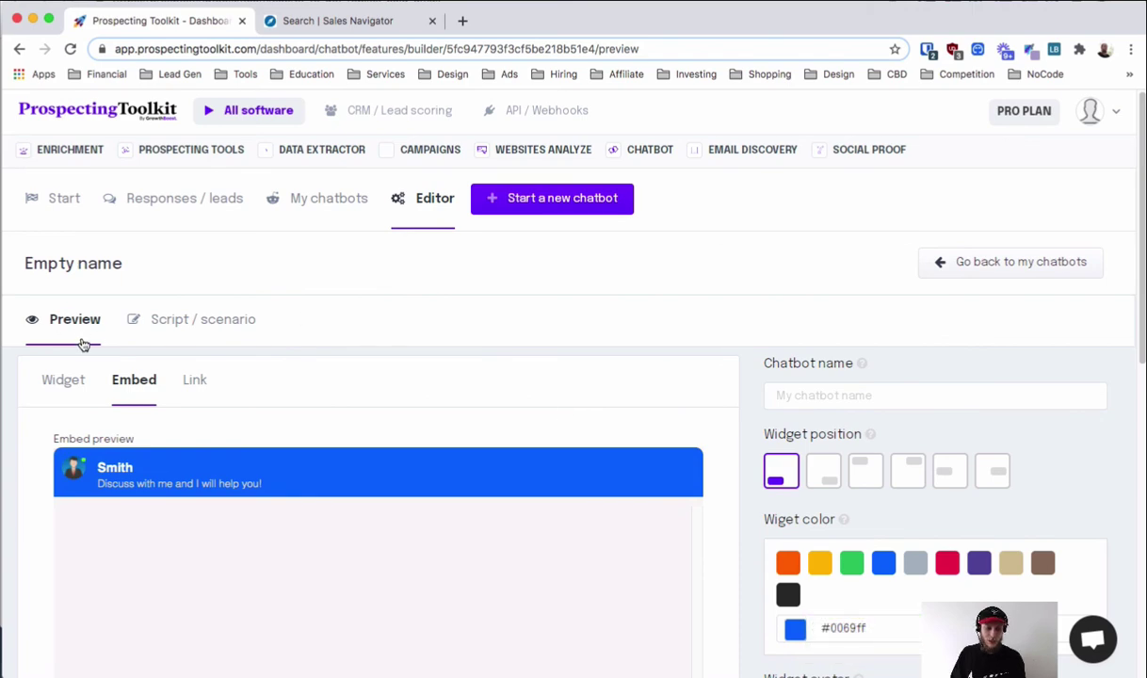
- Open the chatbot's script/scenario editor and examine the message and question blocks and the email, Slack and mobile endpoints
click(81, 380)
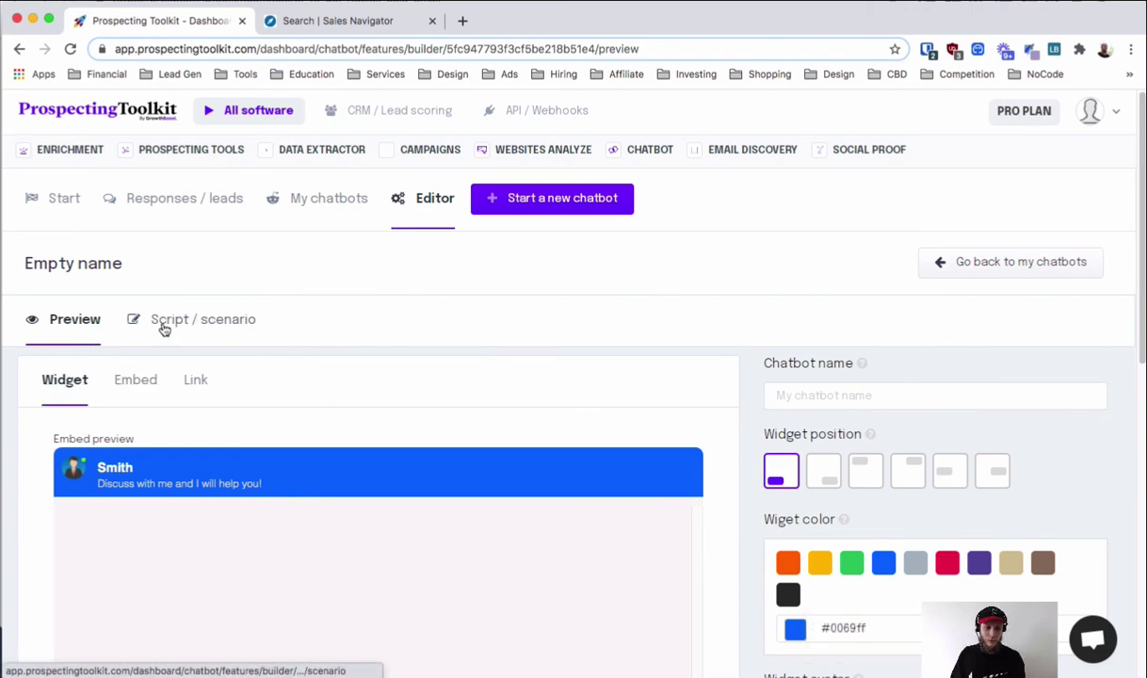
click(162, 325)
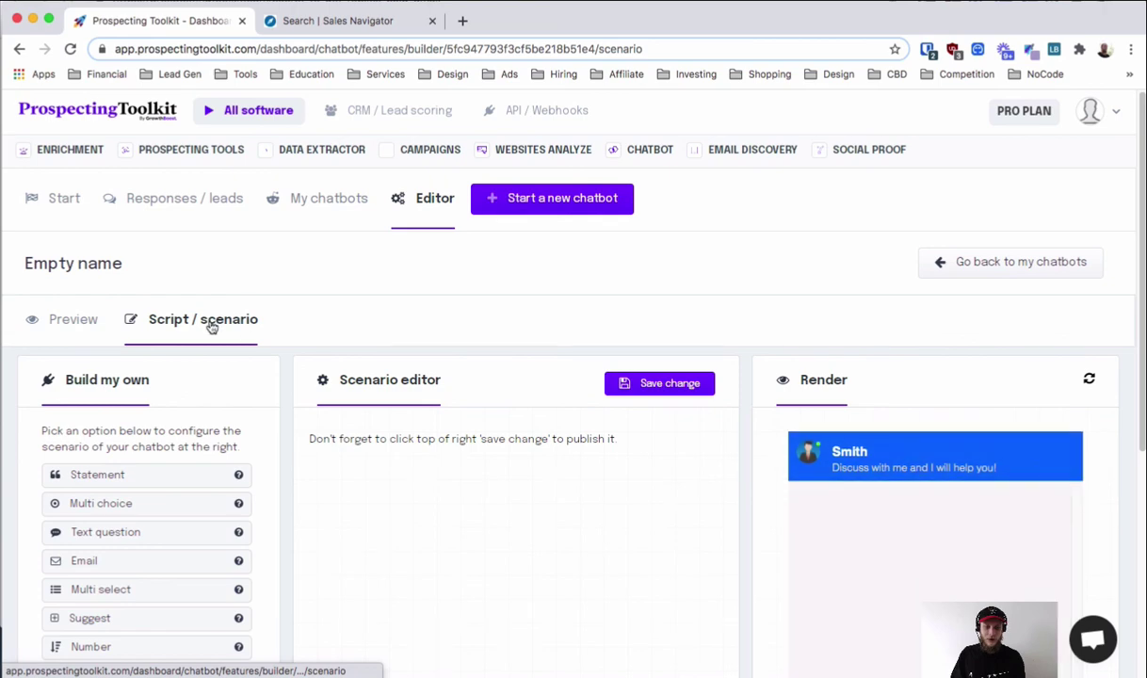
scroll(226, 314, down, 1)
scroll(188, 296, down, 5)
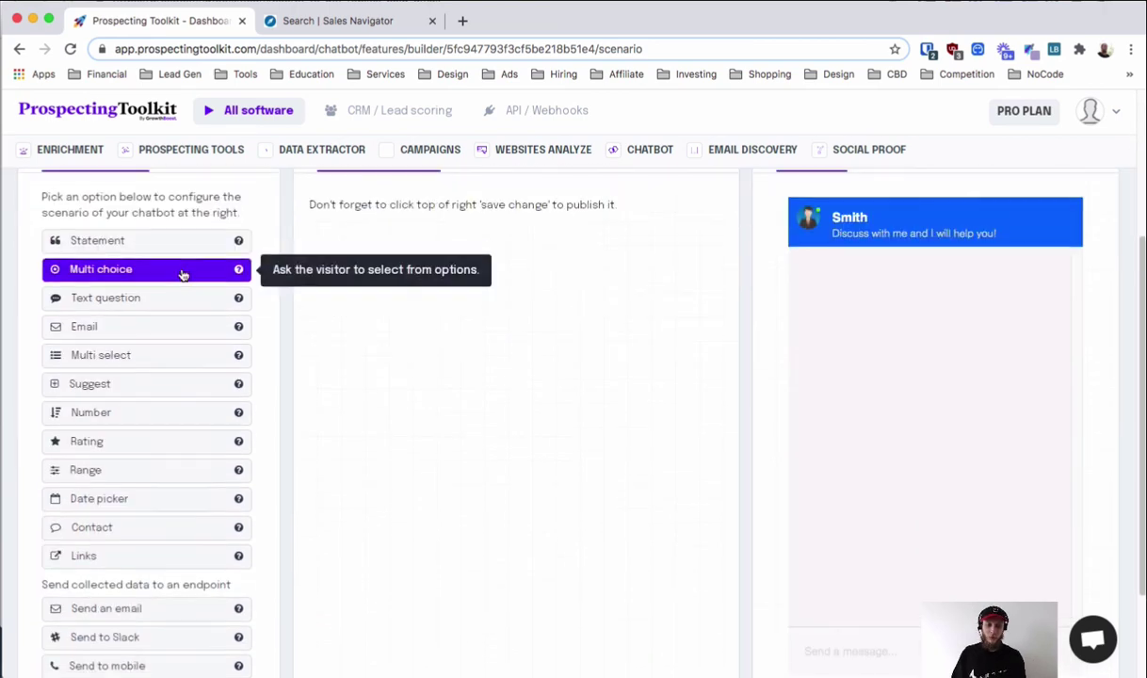
scroll(154, 302, down, 1)
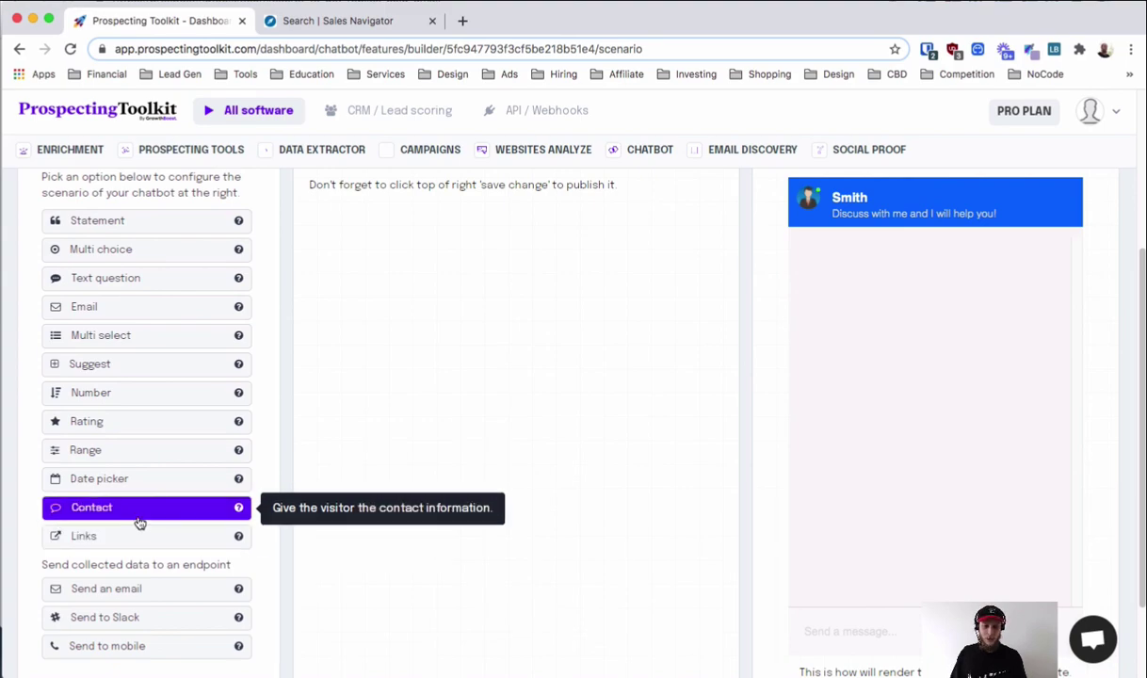
scroll(108, 603, down, 2)
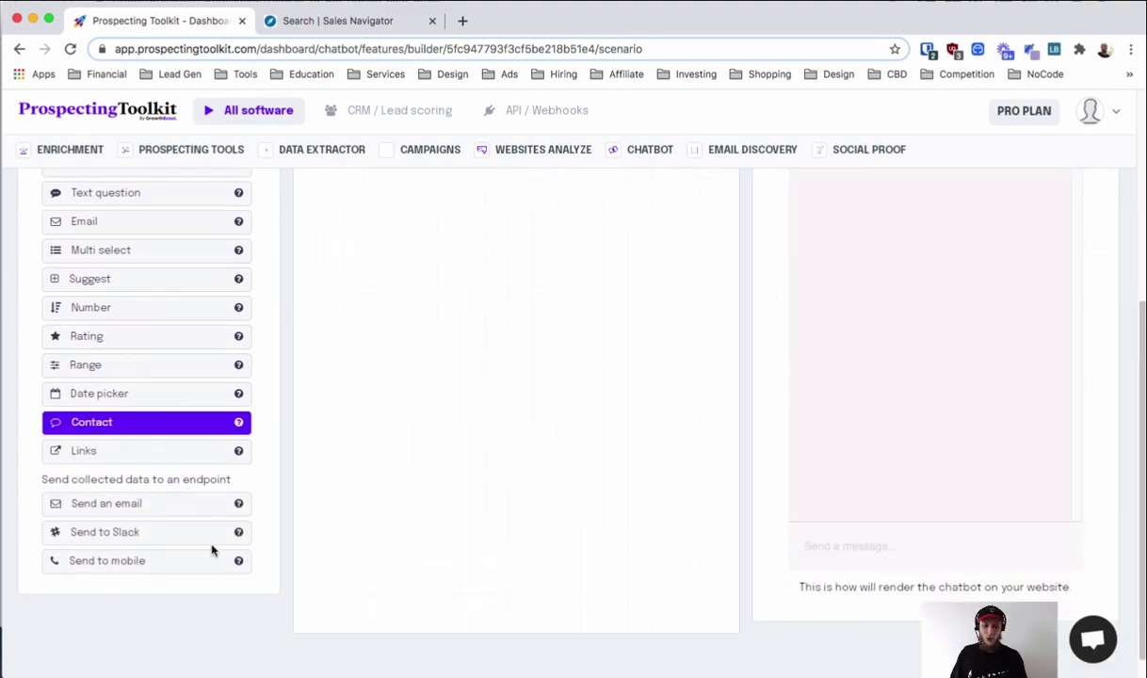
scroll(212, 551, up, 5)
scroll(199, 545, down, 5)
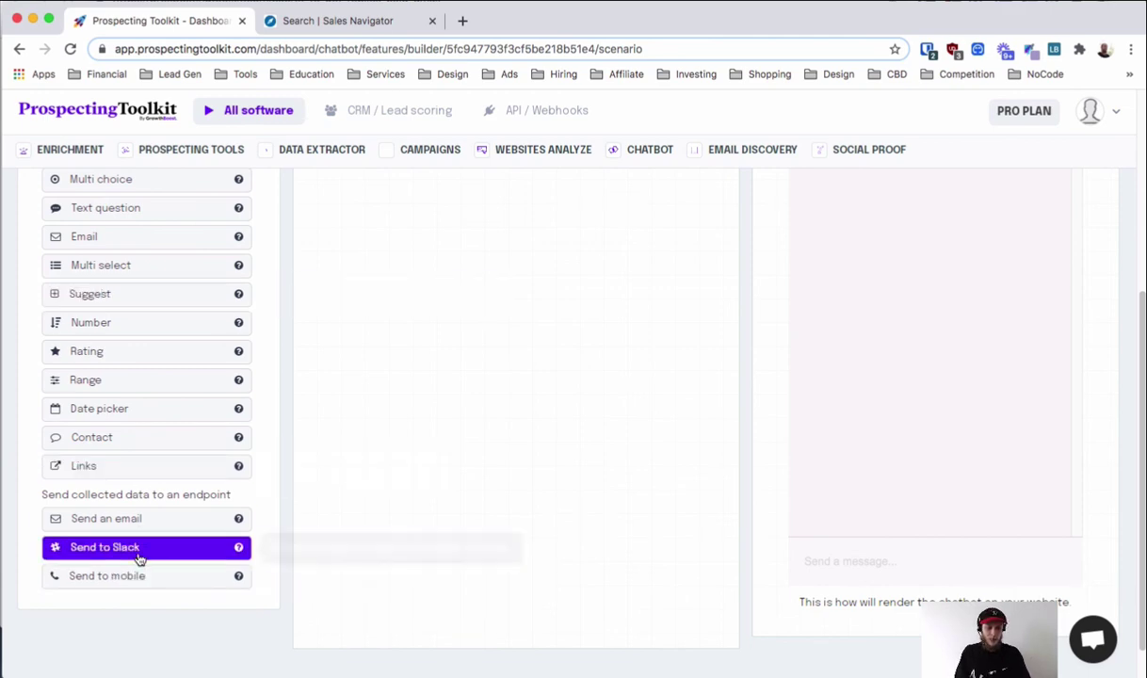
scroll(540, 451, up, 4)
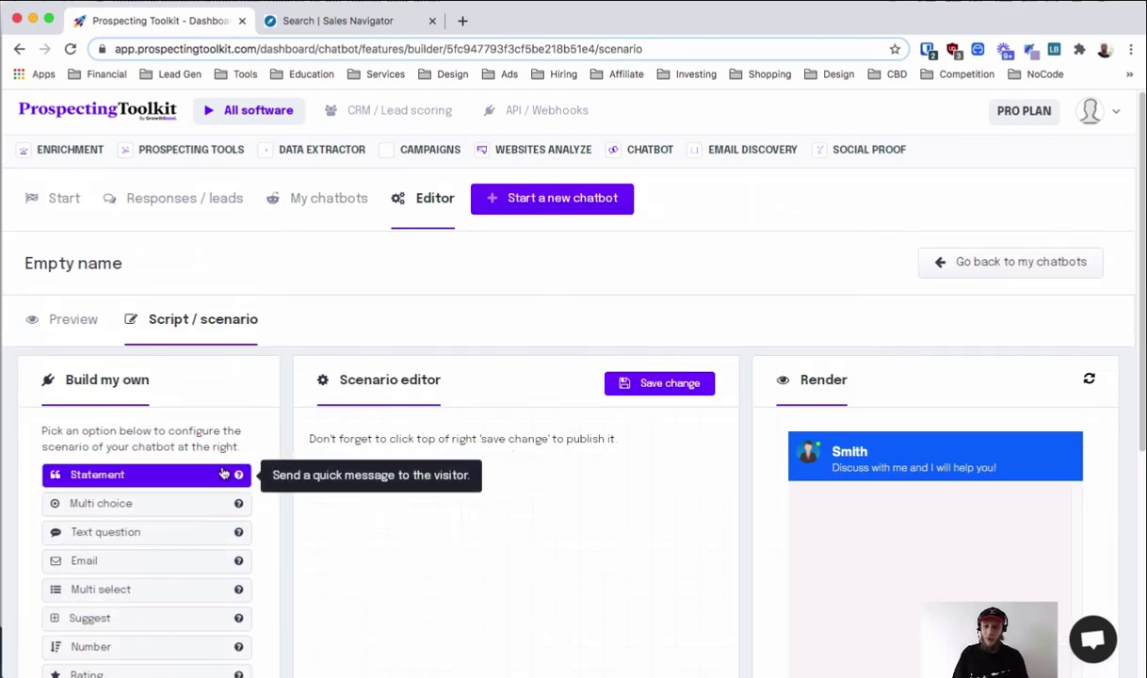
scroll(390, 320, down, 4)
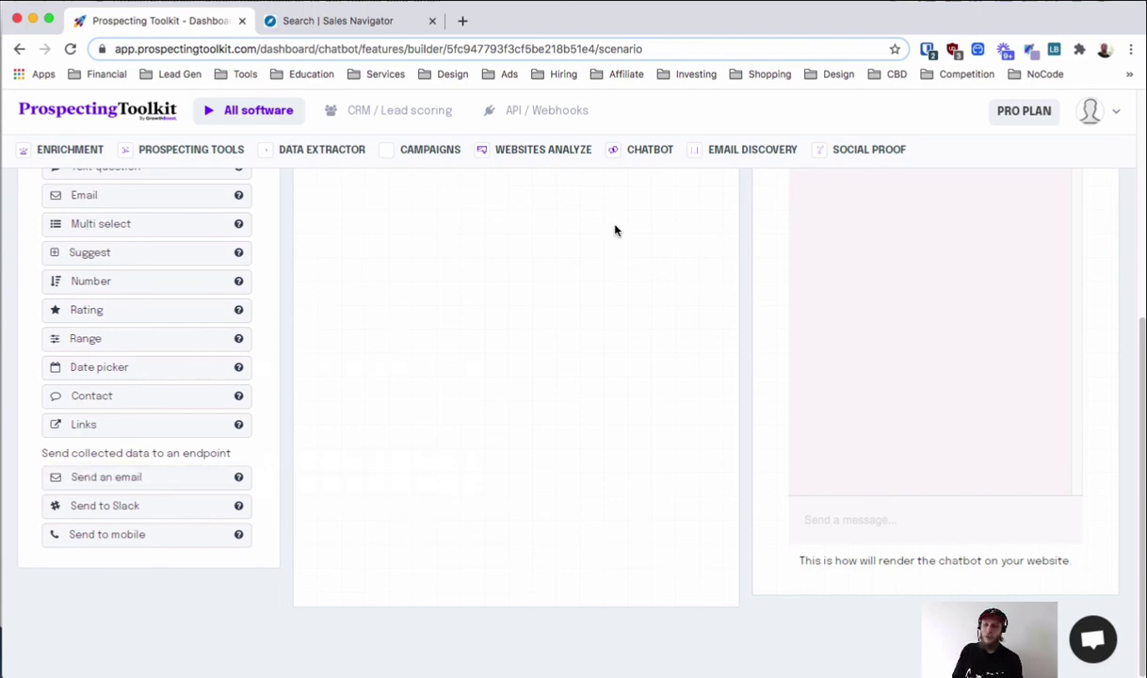
scroll(614, 230, up, 4)
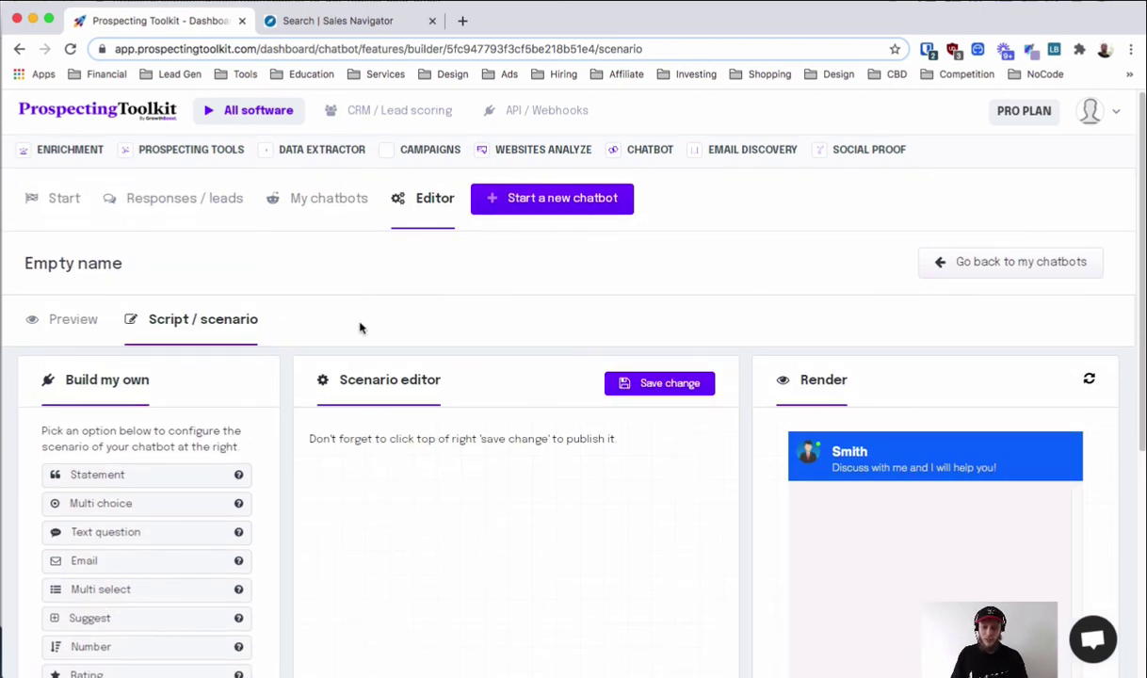
mouse_move(577, 167)
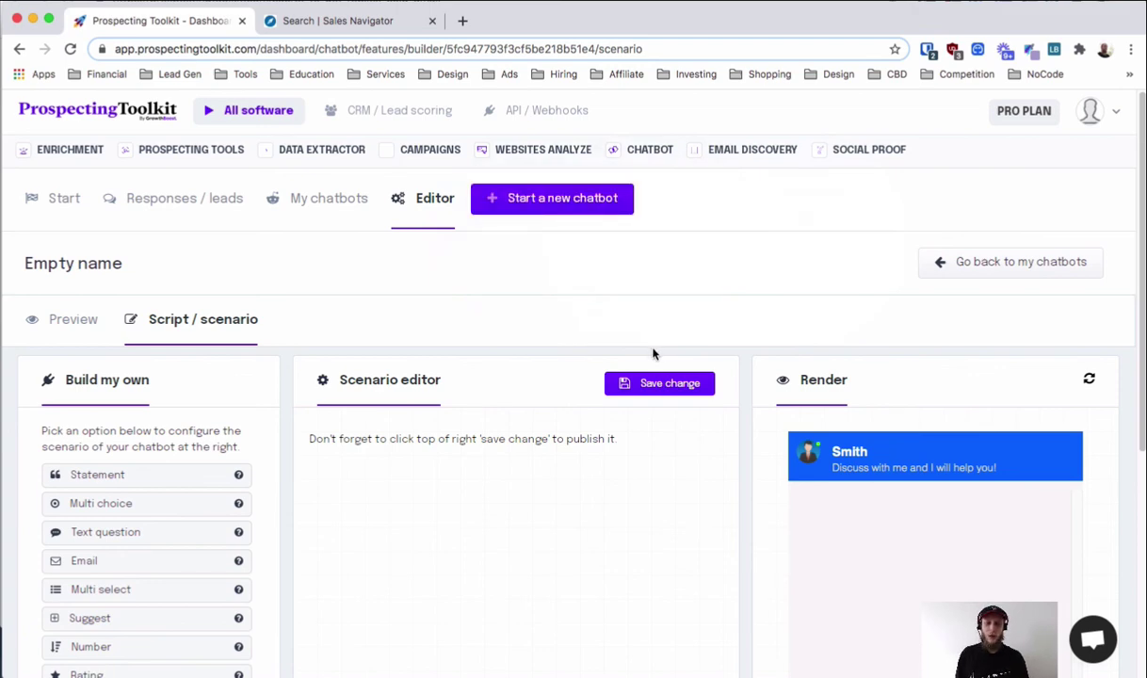
scroll(789, 359, down, 1)
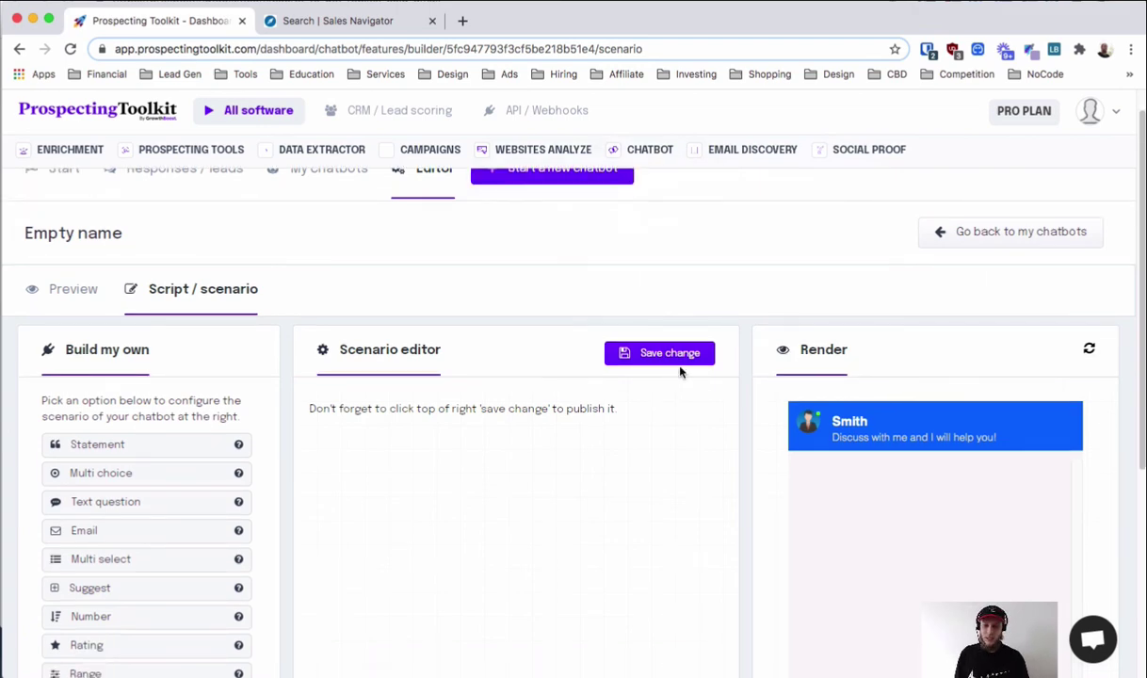
- Return to the chatbot's preview and review its widget view and embed preview
click(68, 288)
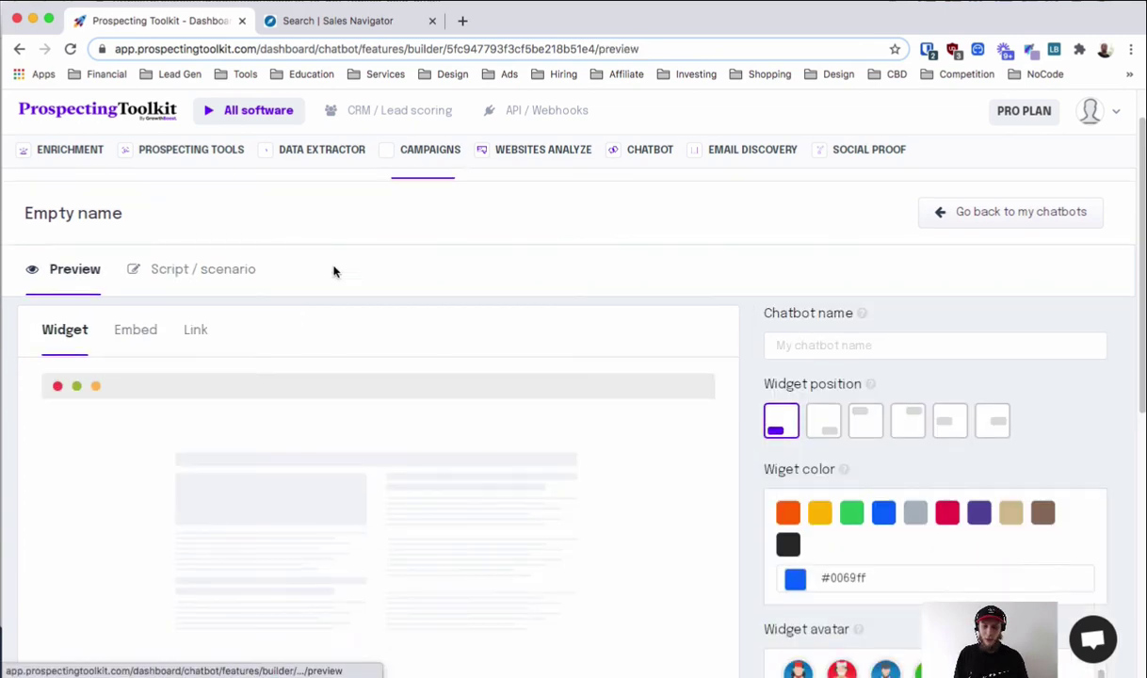
scroll(578, 588, down, 5)
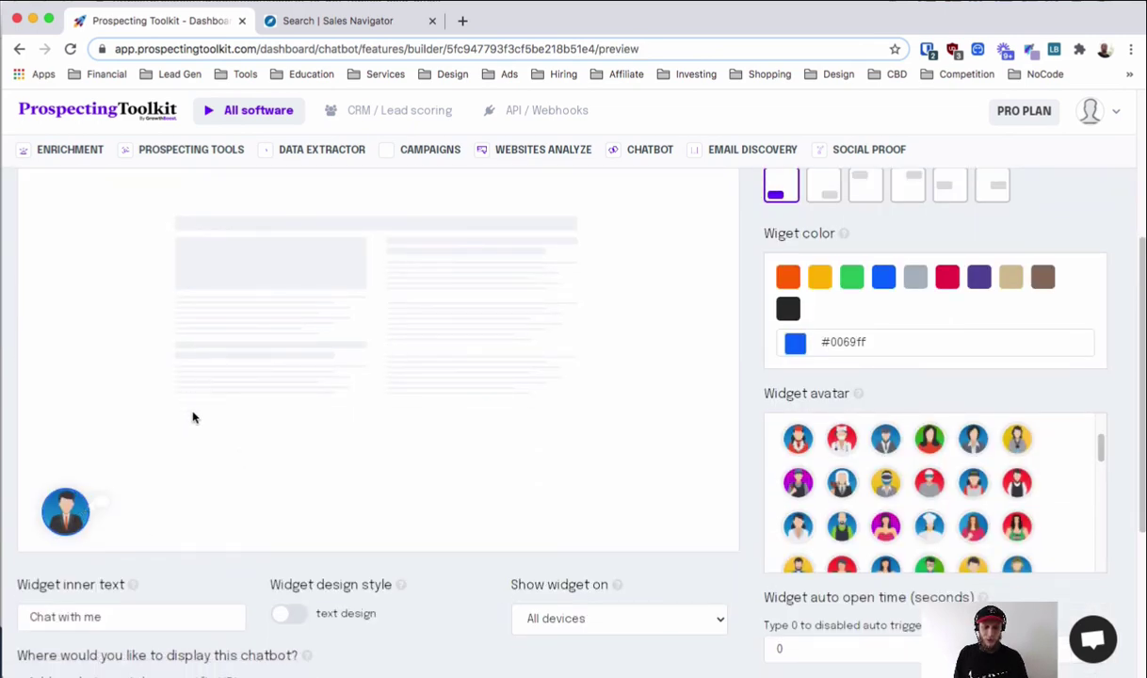
scroll(192, 414, up, 5)
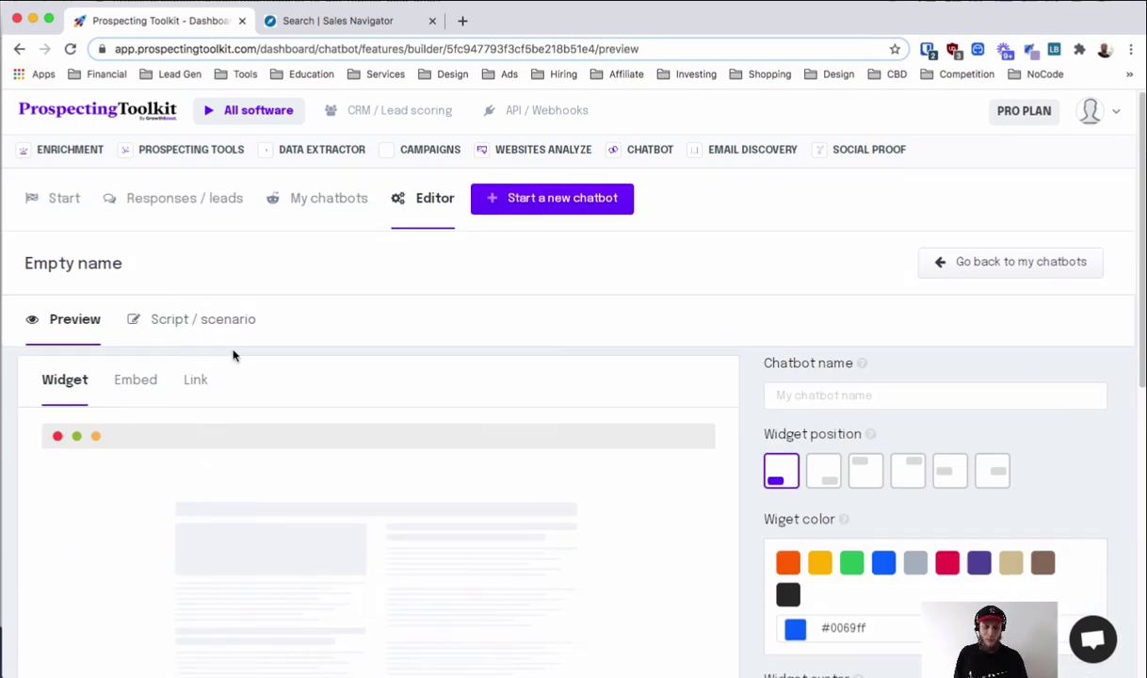
click(155, 381)
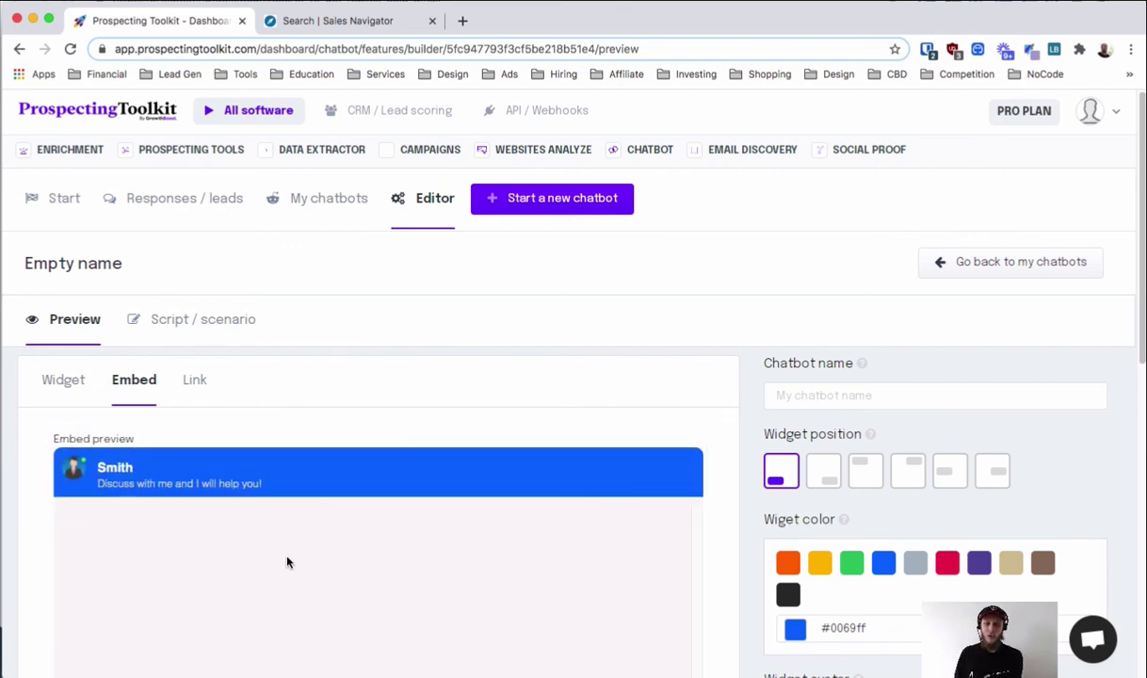
- Open email discovery from a CSV, view the uploaded files, and switch to the single contact finder
mouse_move(745, 166)
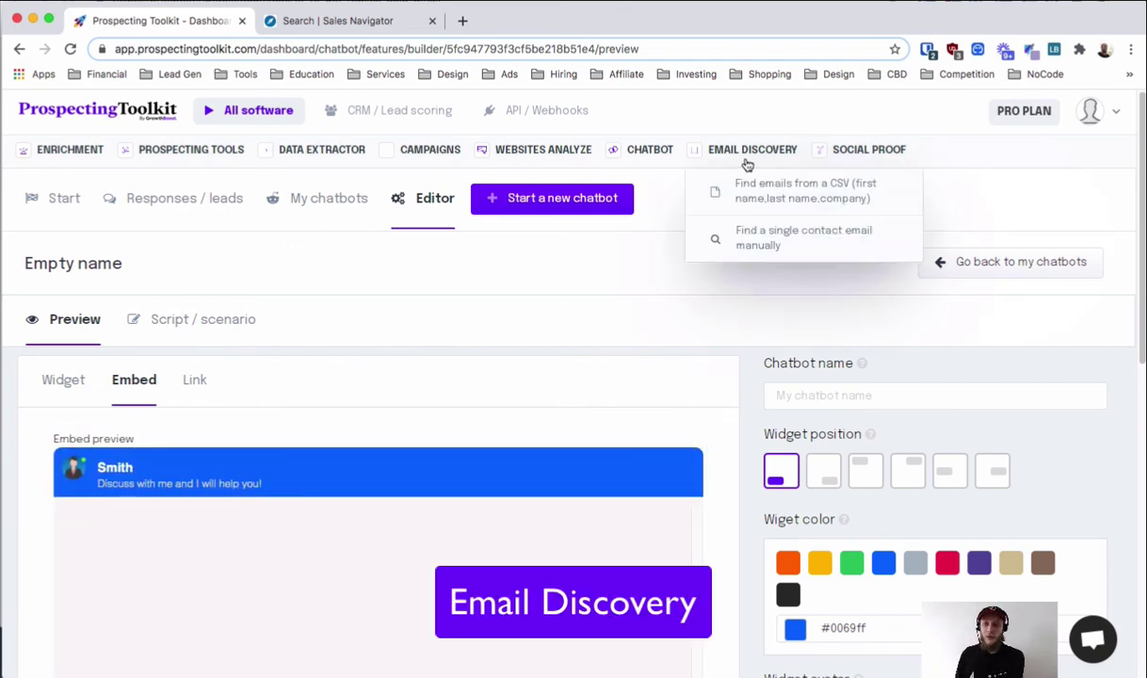
click(767, 193)
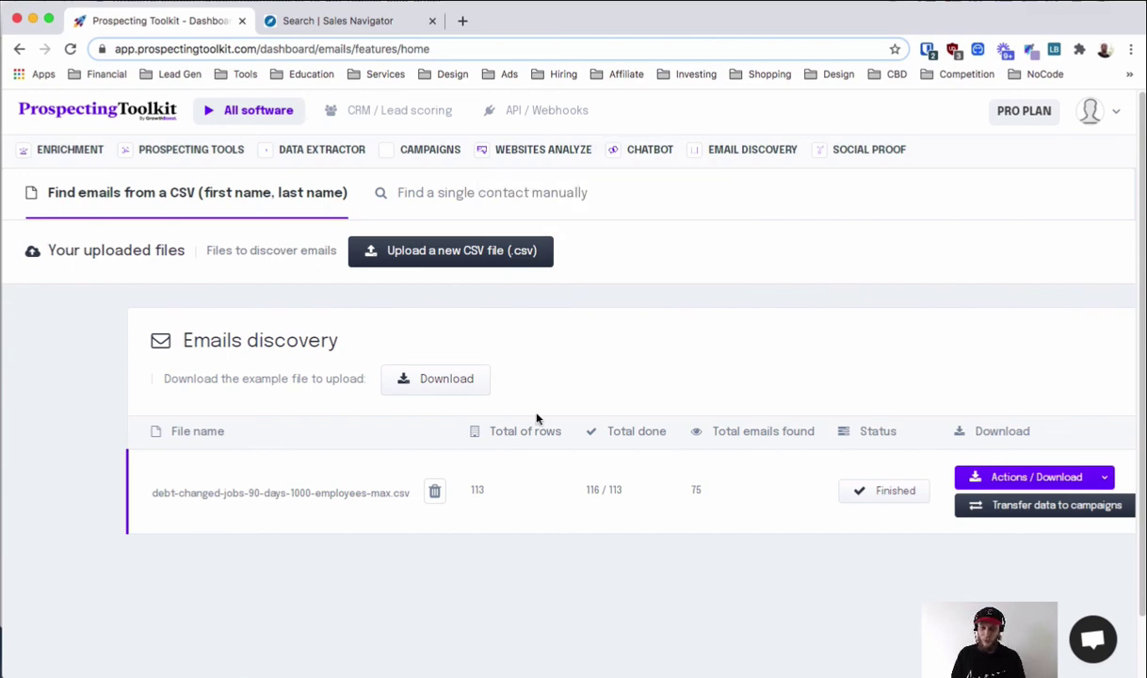
click(550, 214)
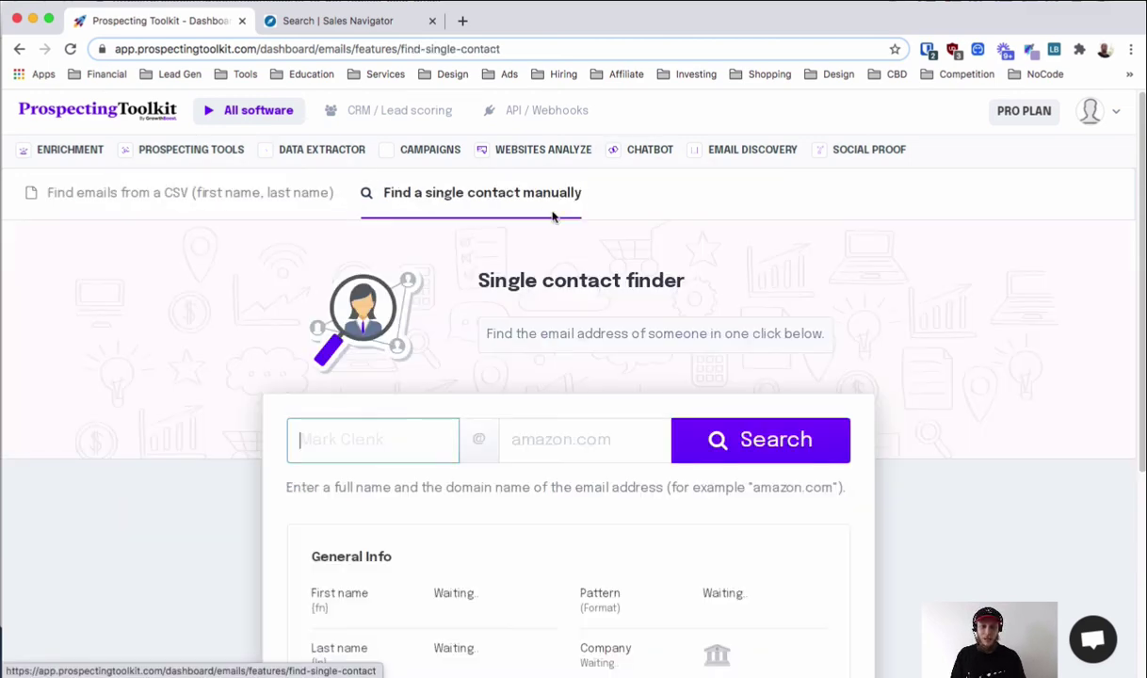
scroll(411, 278, down, 3)
scroll(528, 282, up, 3)
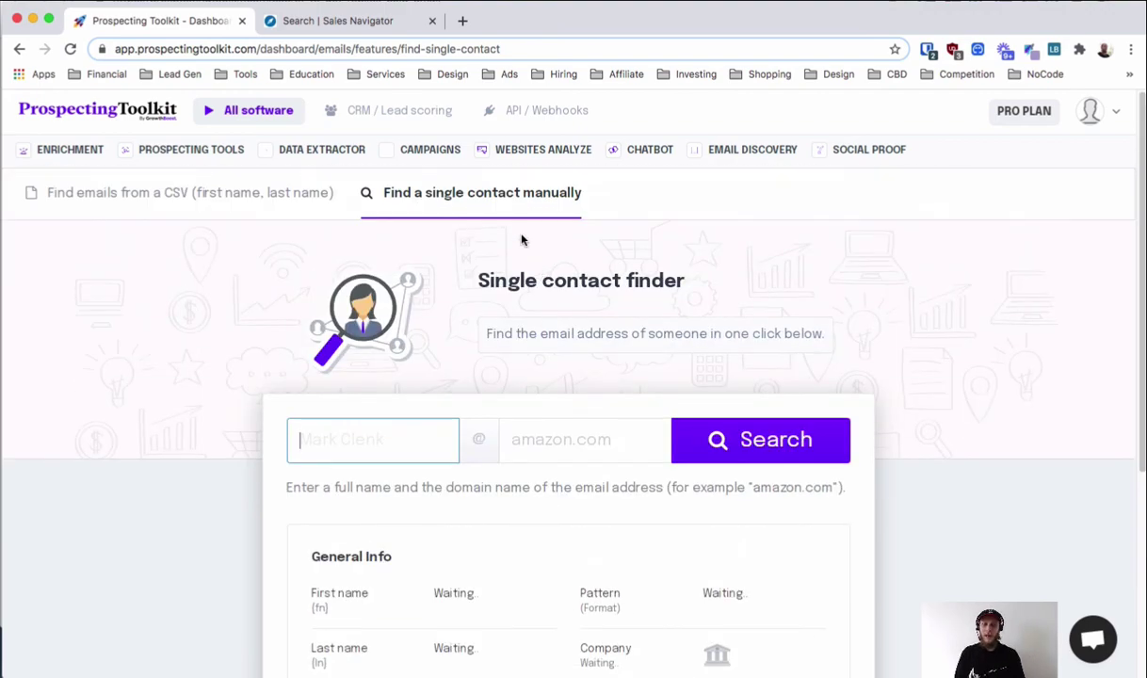
- Examine the single contact finder's name and domain fields, general info and result legend
scroll(497, 231, down, 3)
scroll(472, 254, down, 1)
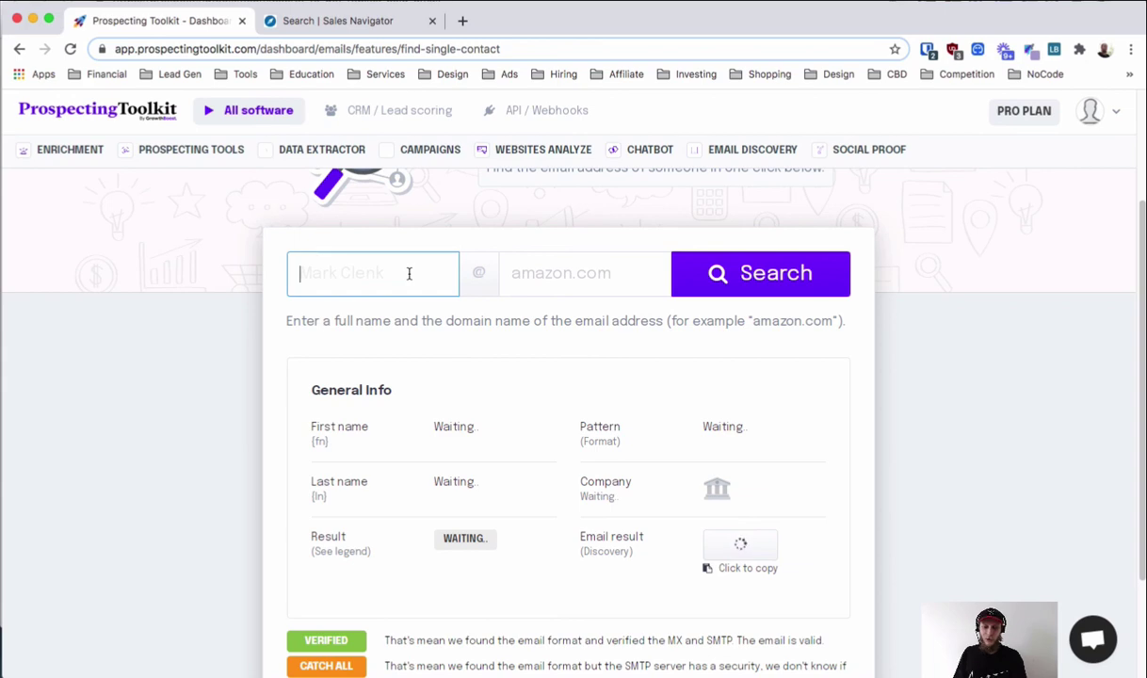
click(408, 272)
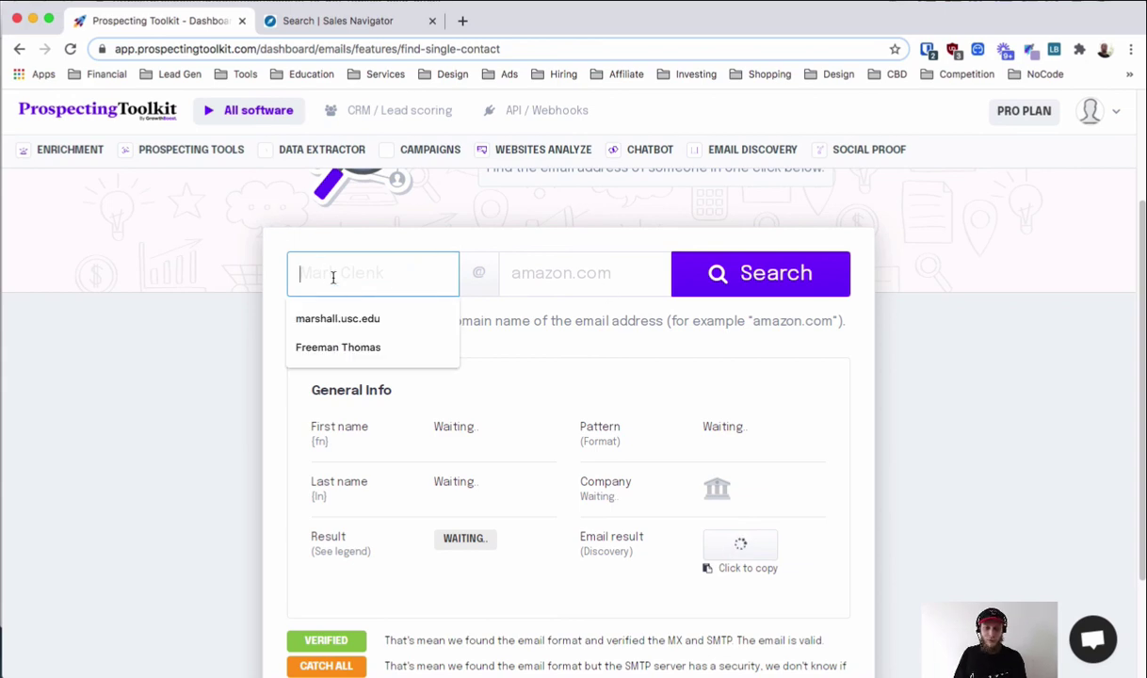
click(613, 284)
scroll(646, 584, down, 2)
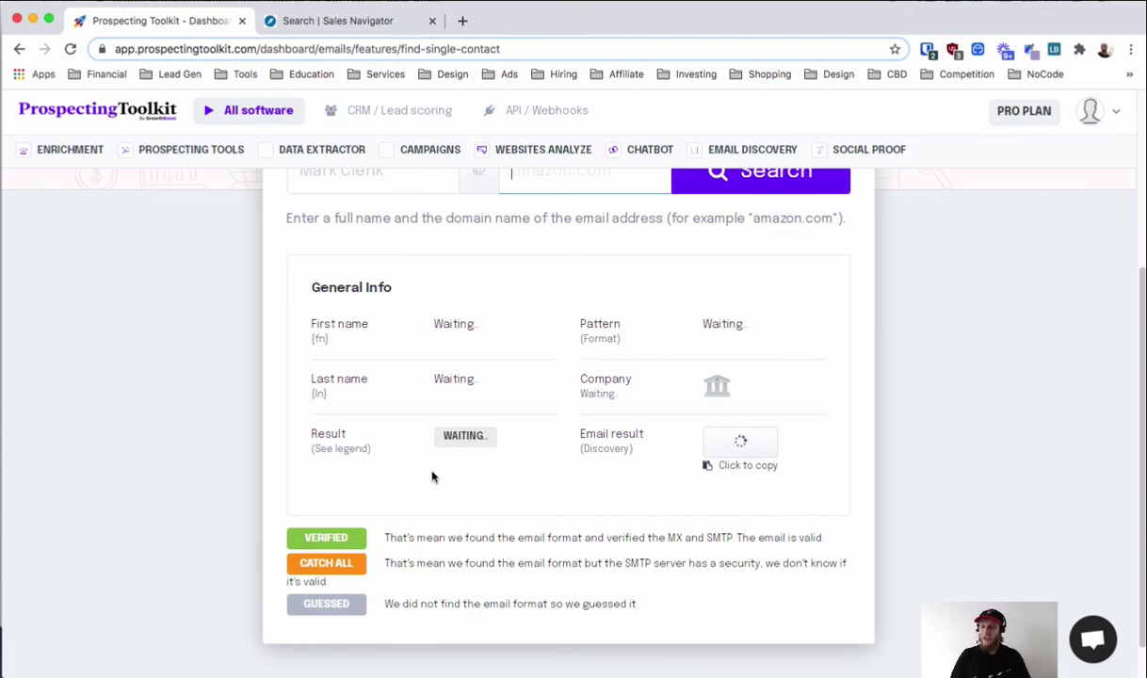
scroll(677, 357, up, 5)
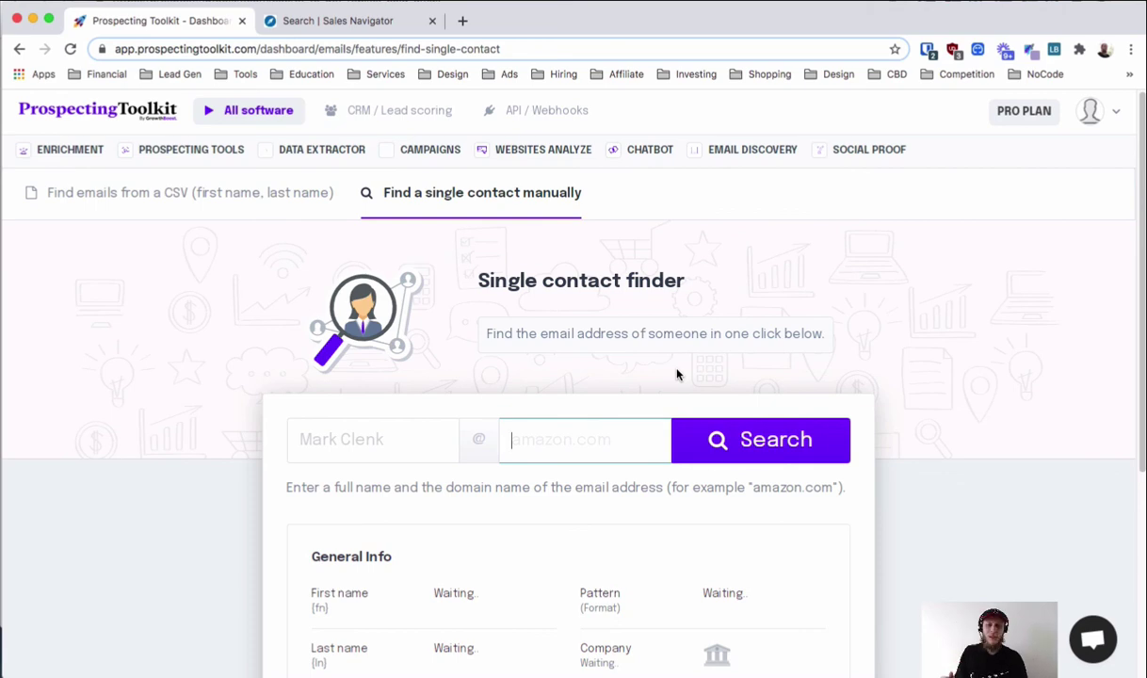
- Open Social Proof and review its pixel installation page and the getting started overview
click(863, 182)
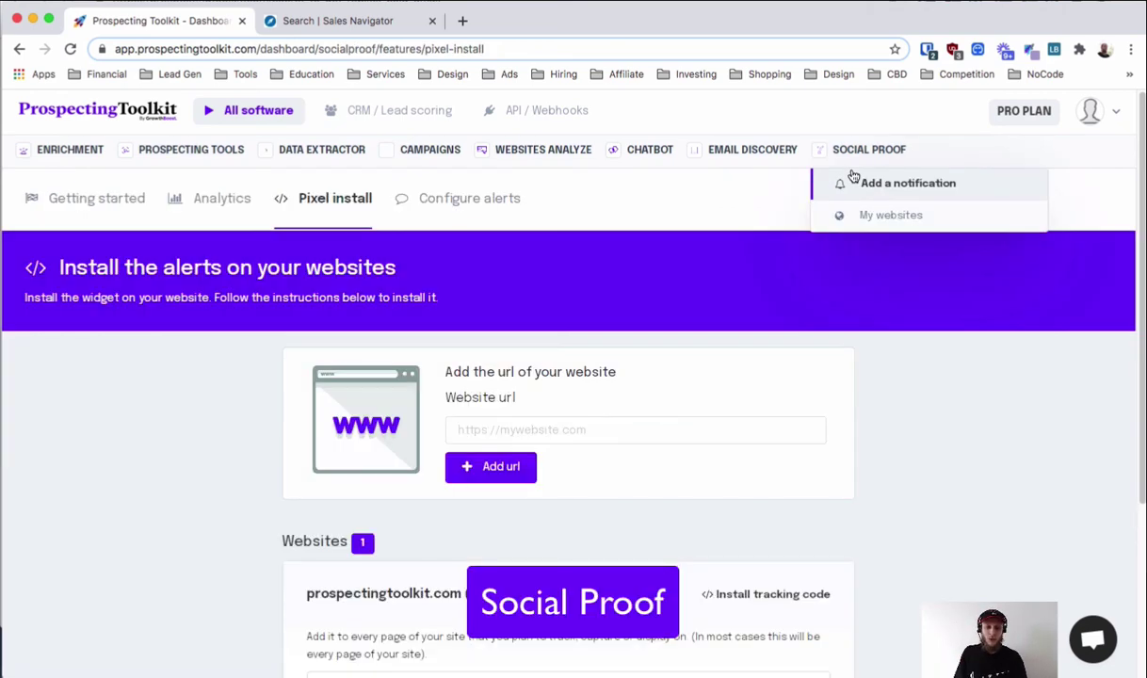
scroll(302, 300, down, 5)
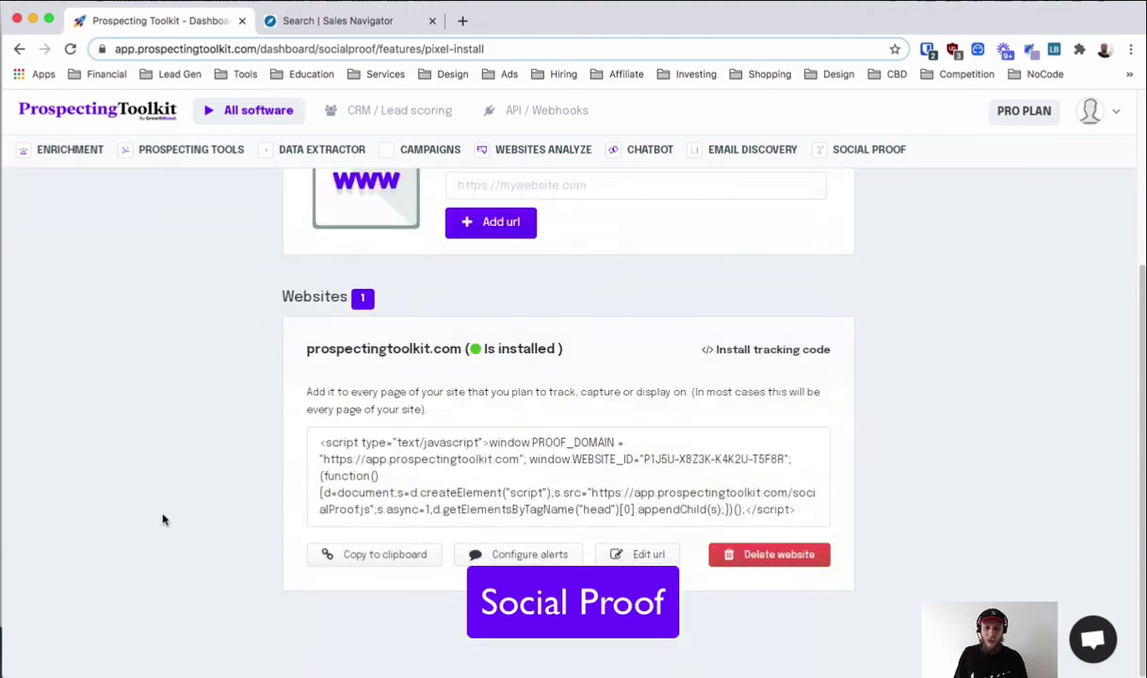
scroll(207, 504, up, 5)
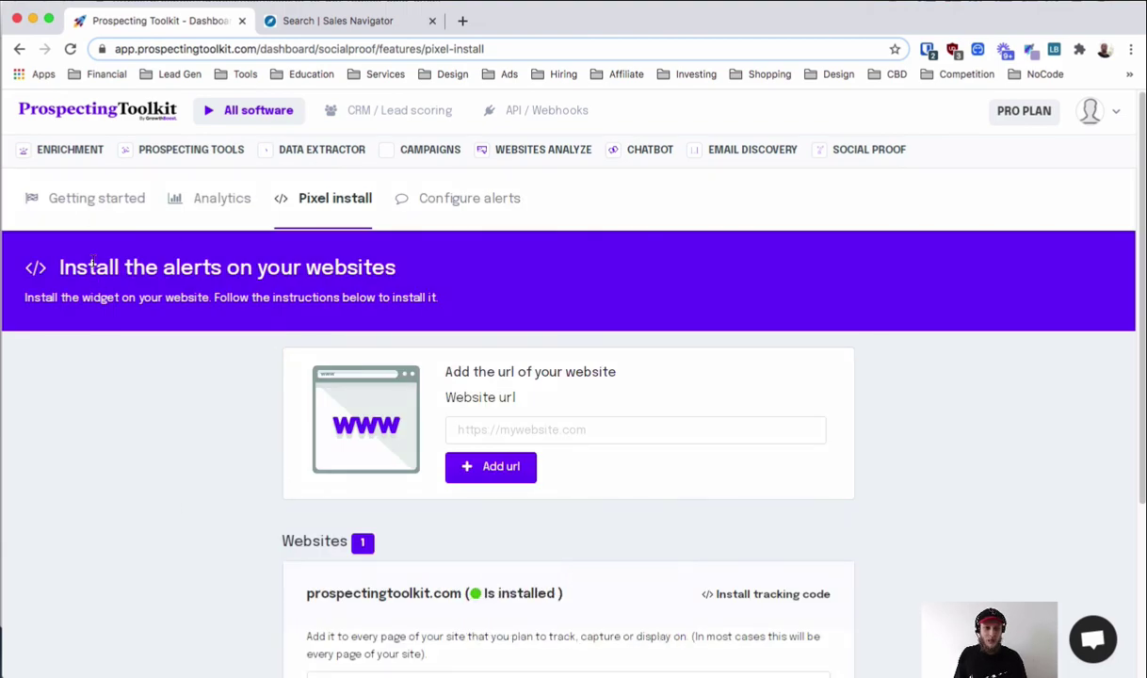
click(126, 199)
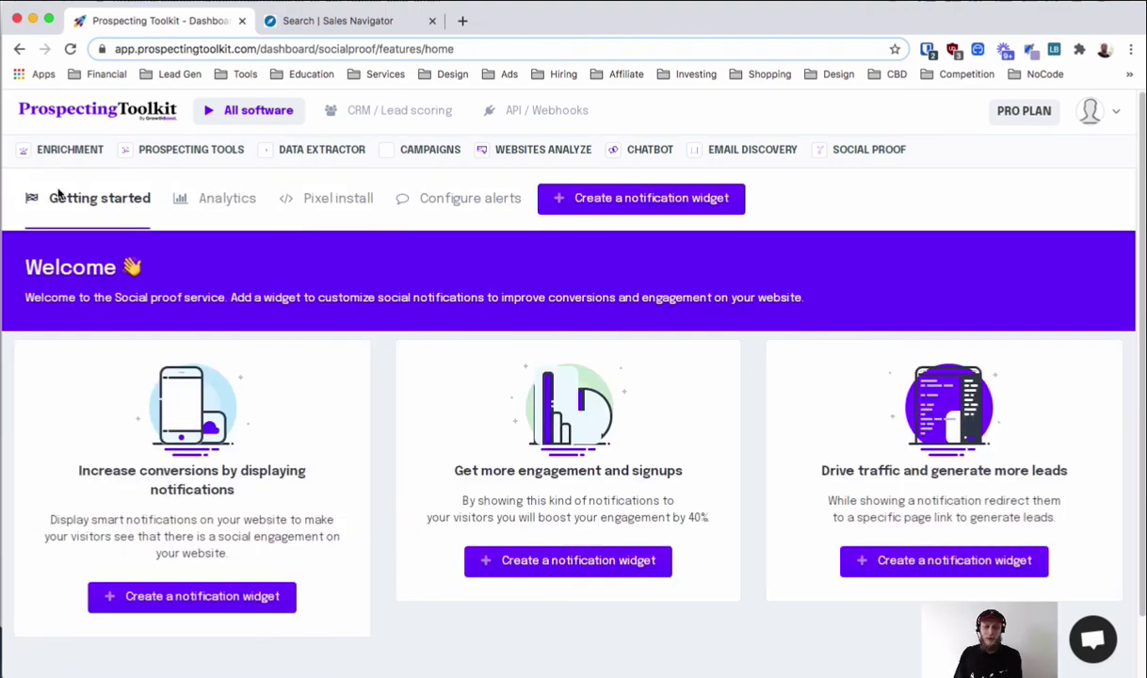
scroll(71, 225, down, 2)
scroll(193, 268, up, 2)
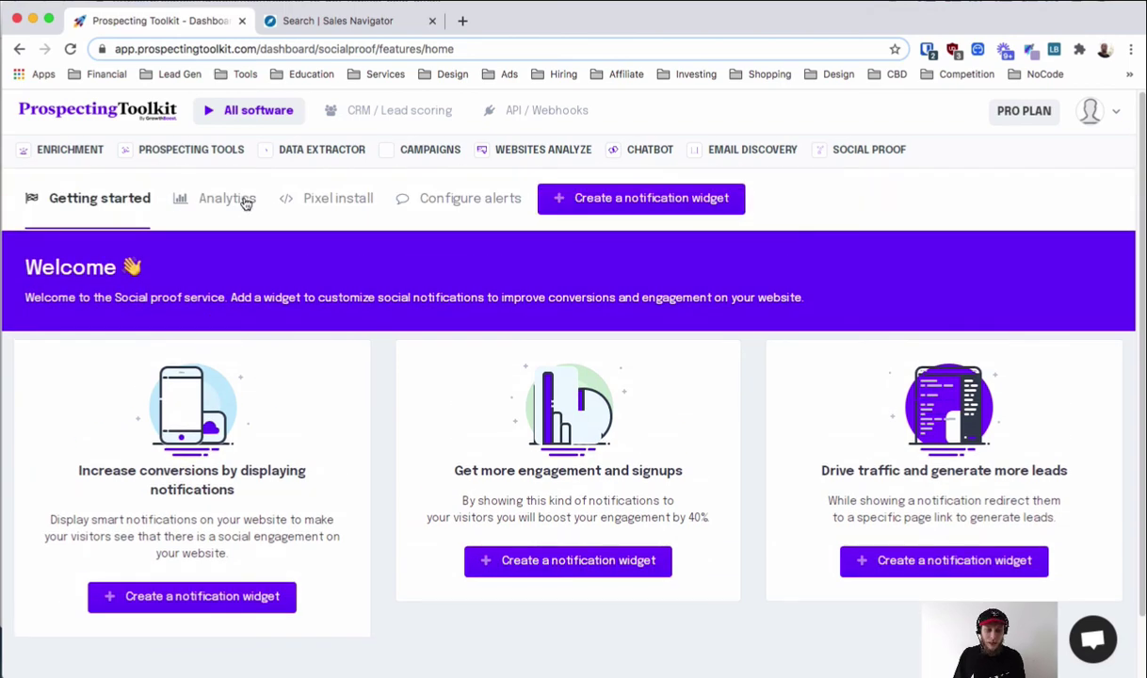
- Check the notification analytics and tracking code, and open the alert configuration for prospectingtoolkit.com
click(236, 201)
click(367, 204)
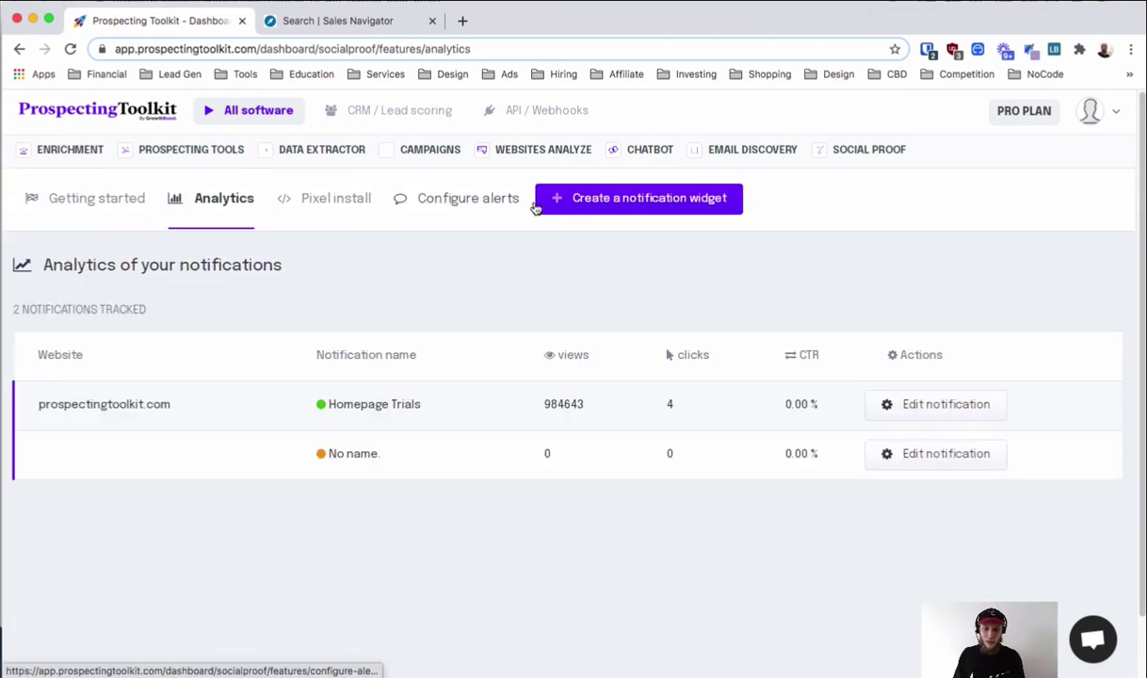
mouse_move(752, 150)
scroll(732, 491, down, 5)
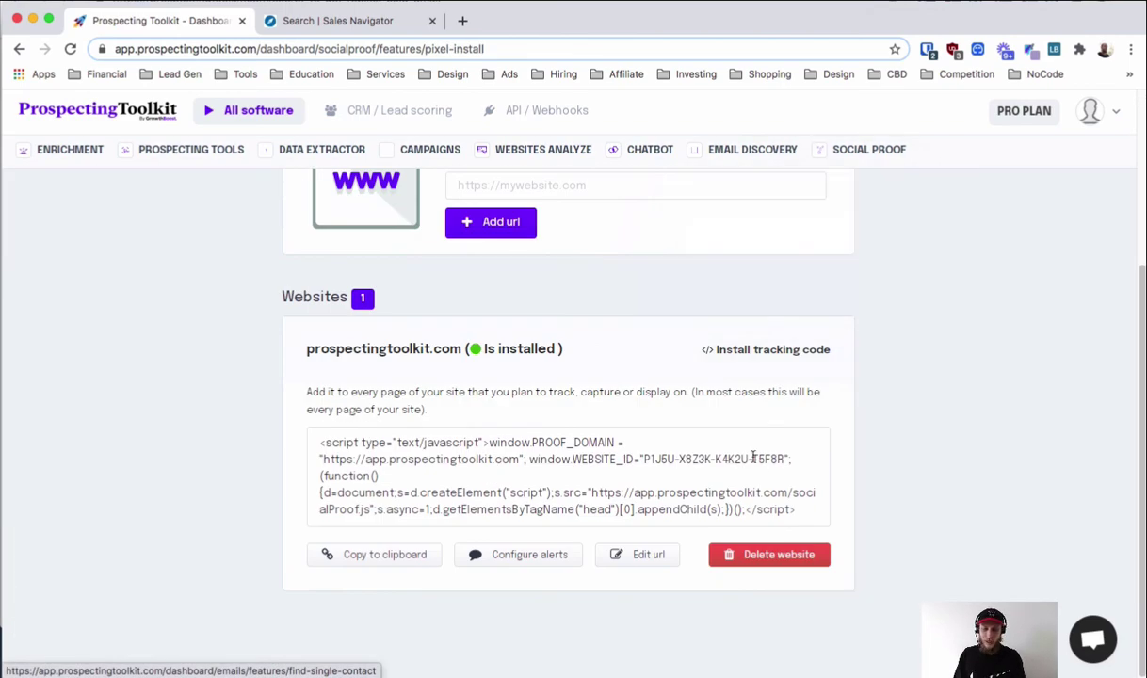
click(569, 555)
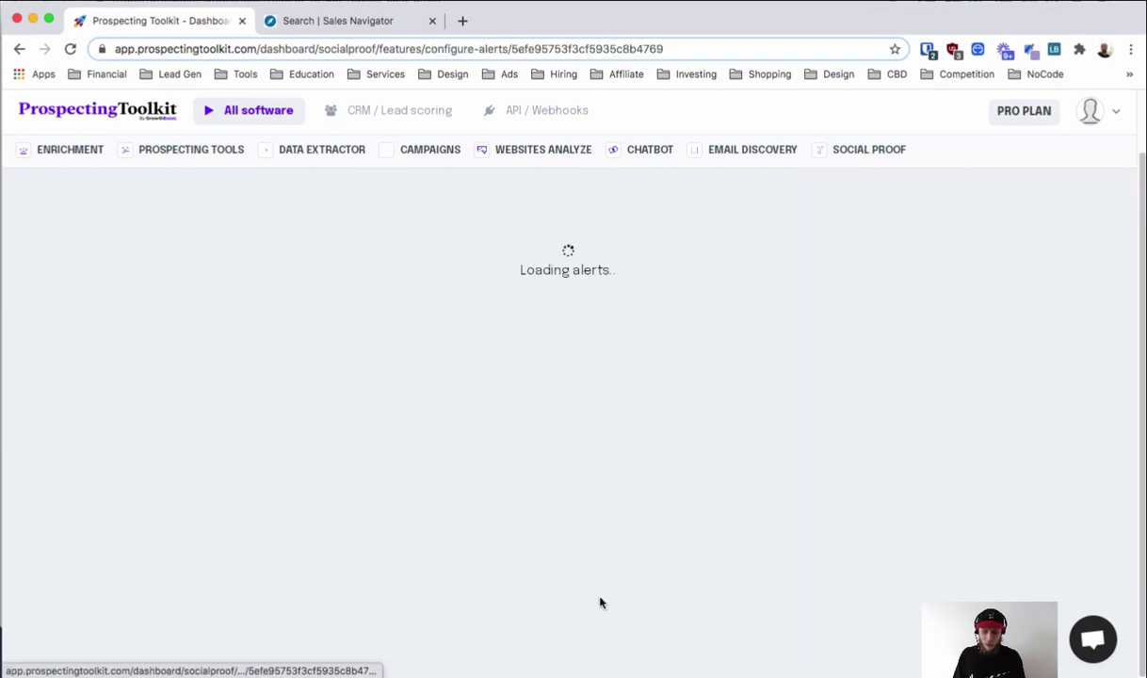
- Expand the Homepage Trials alert and examine its preview, messages, timing, click link and display options
click(735, 337)
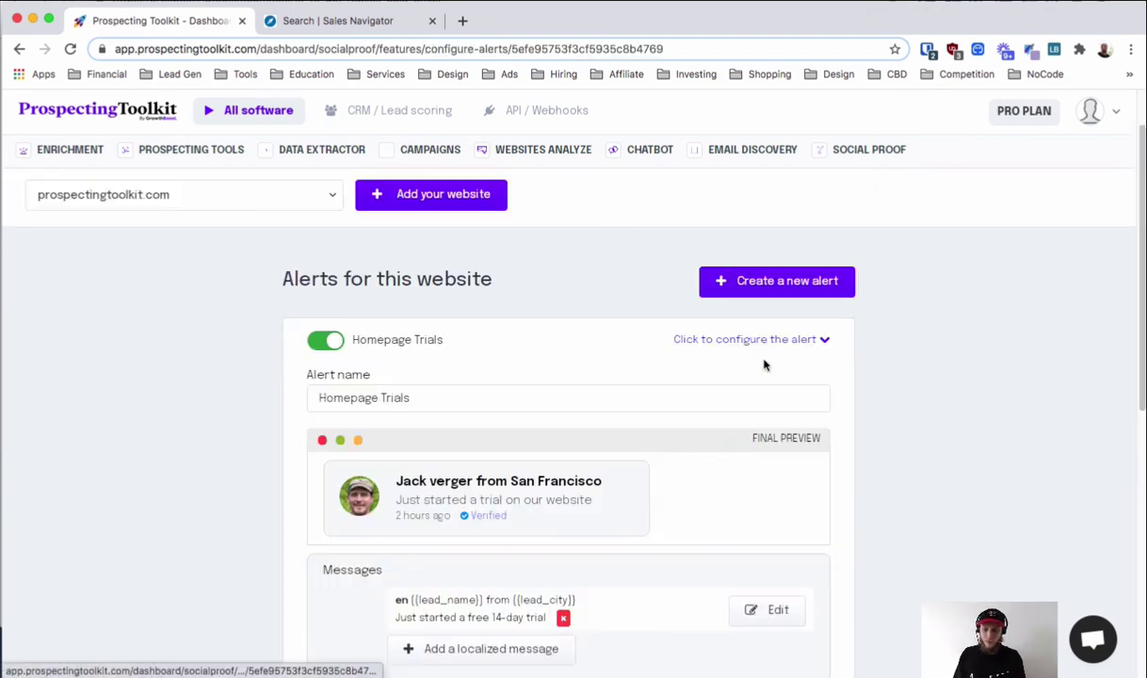
scroll(712, 323, down, 3)
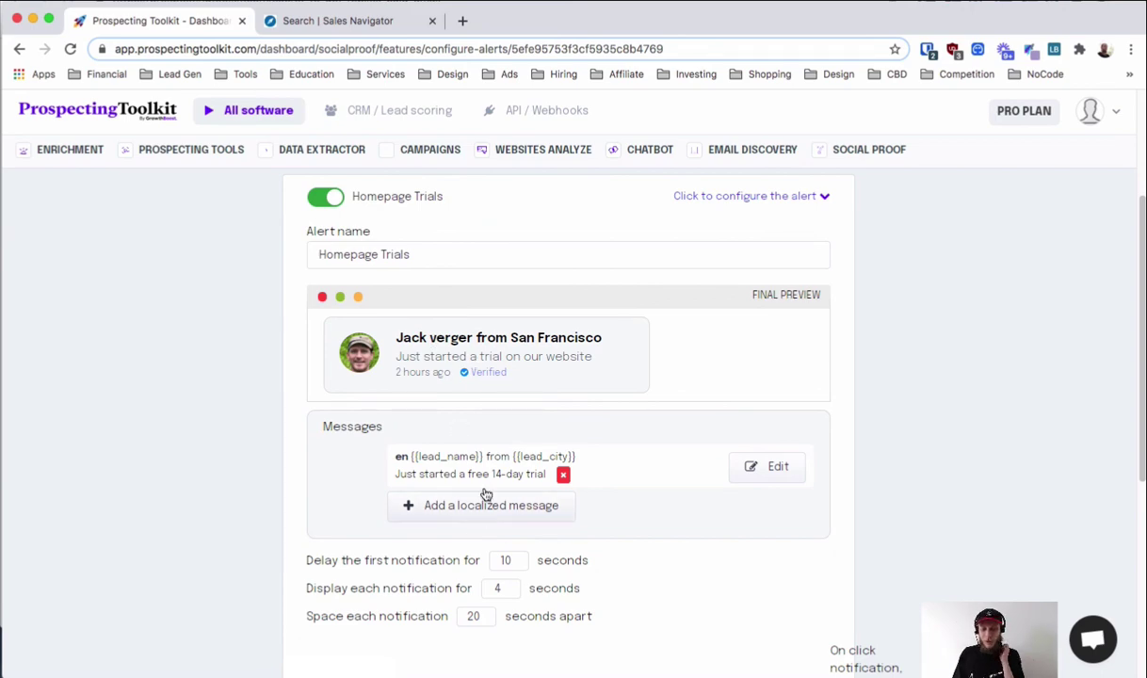
scroll(630, 307, down, 1)
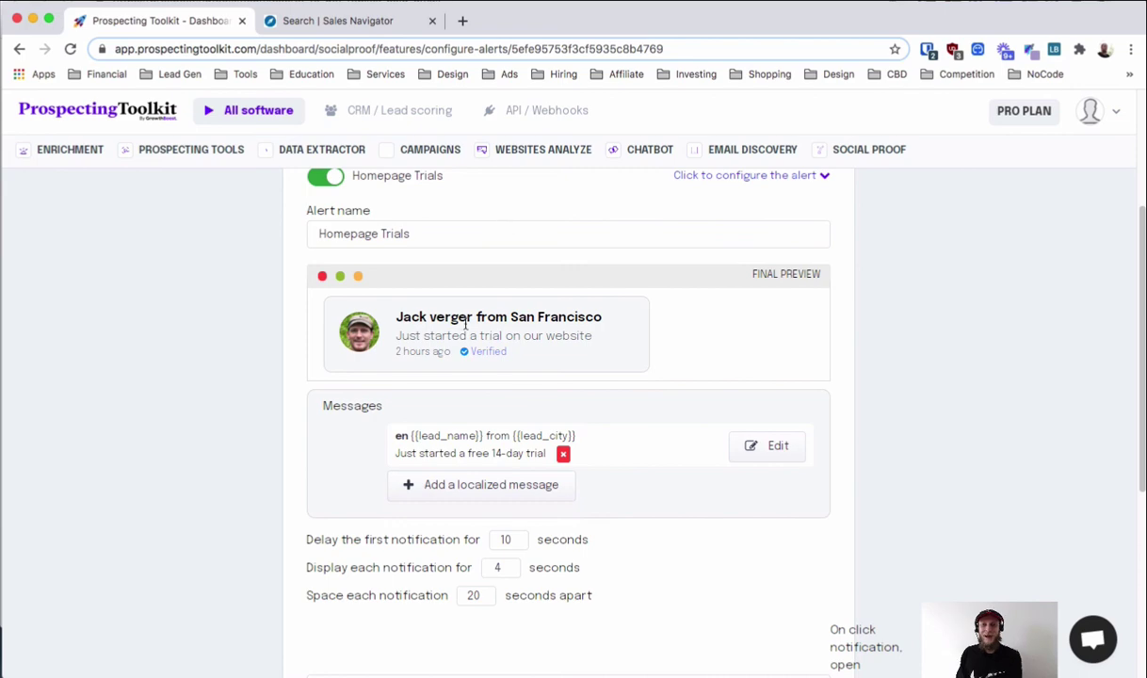
scroll(298, 359, down, 3)
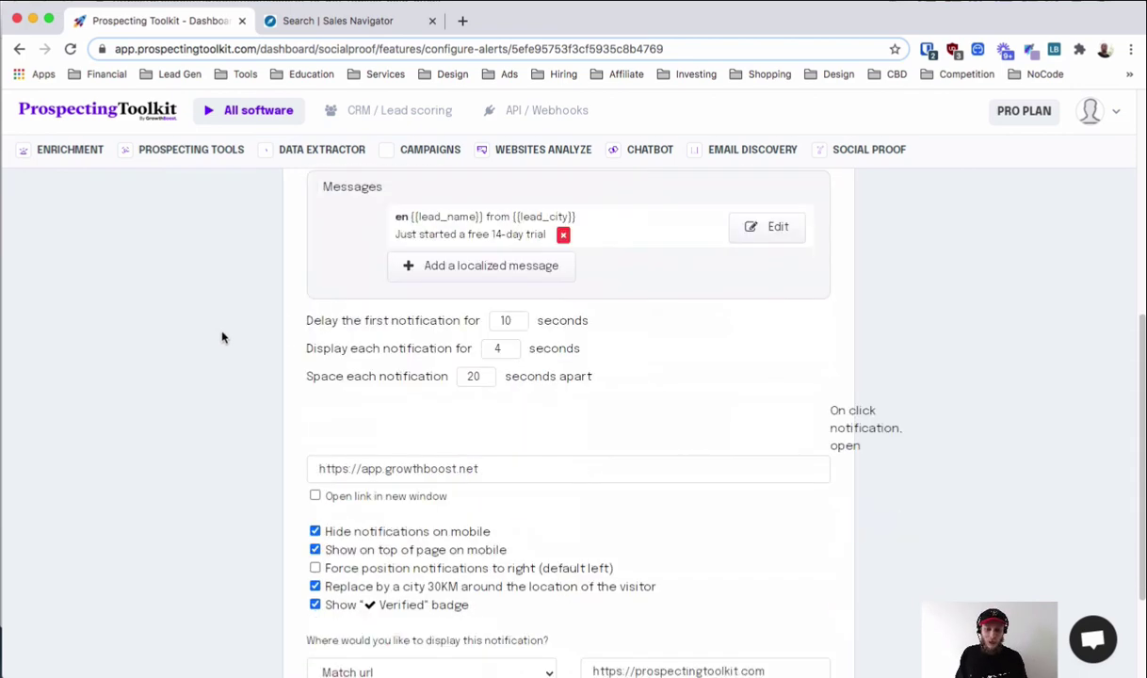
scroll(222, 337, up, 5)
scroll(774, 297, down, 1)
scroll(565, 234, up, 1)
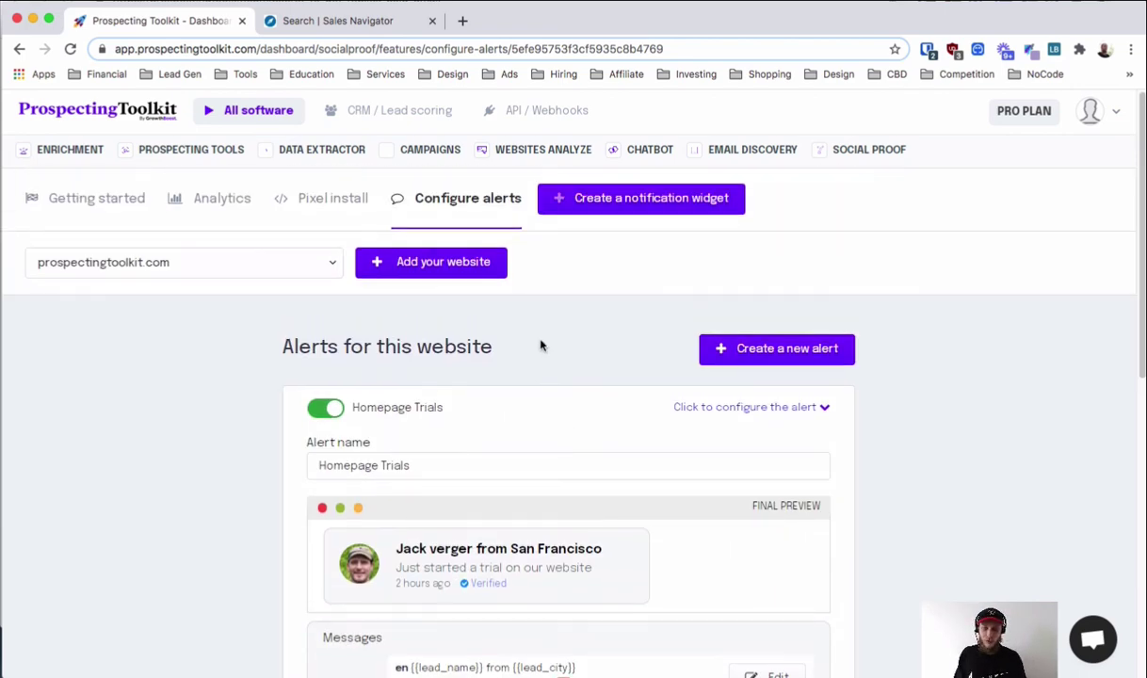
scroll(496, 276, down, 5)
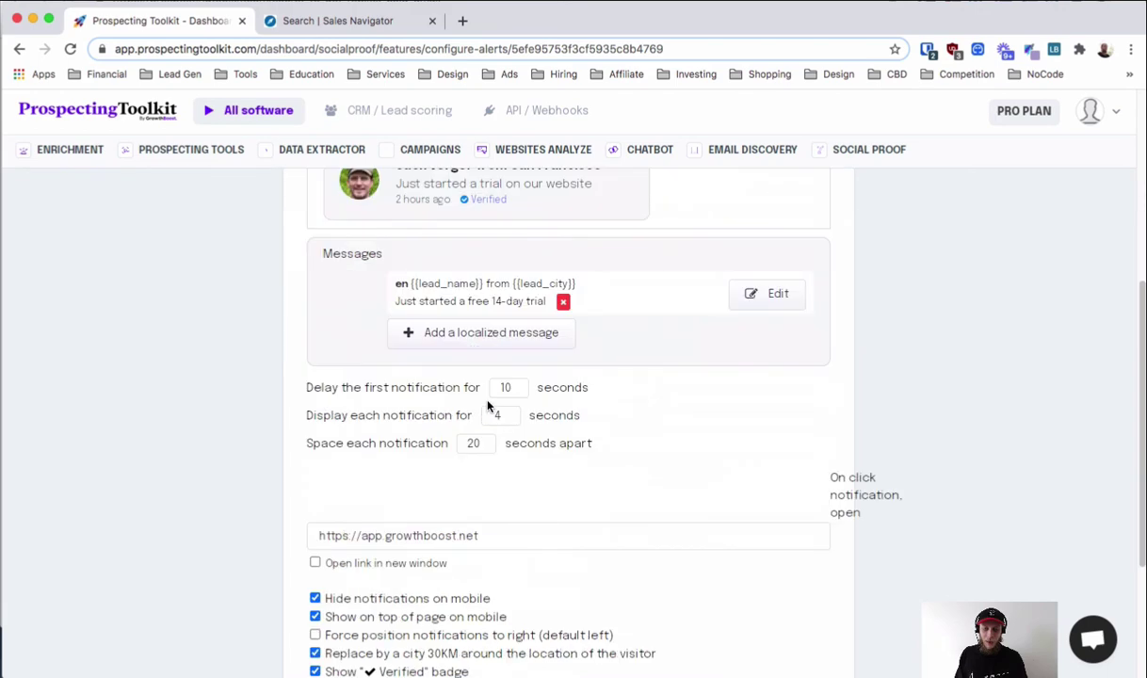
- Open the alert's localized message configuration, examine its macros, preview, title and description, and close it without saving
click(545, 334)
scroll(523, 384, down, 1)
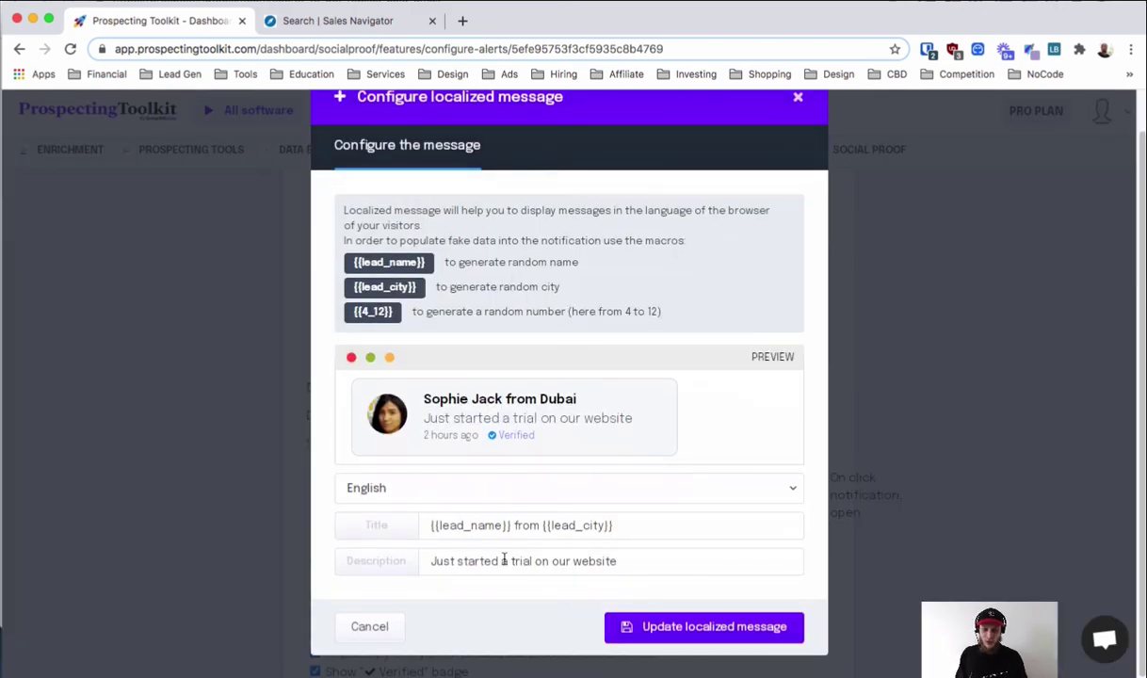
drag(401, 294, 355, 283)
drag(381, 325, 356, 305)
click(441, 351)
scroll(610, 505, up, 1)
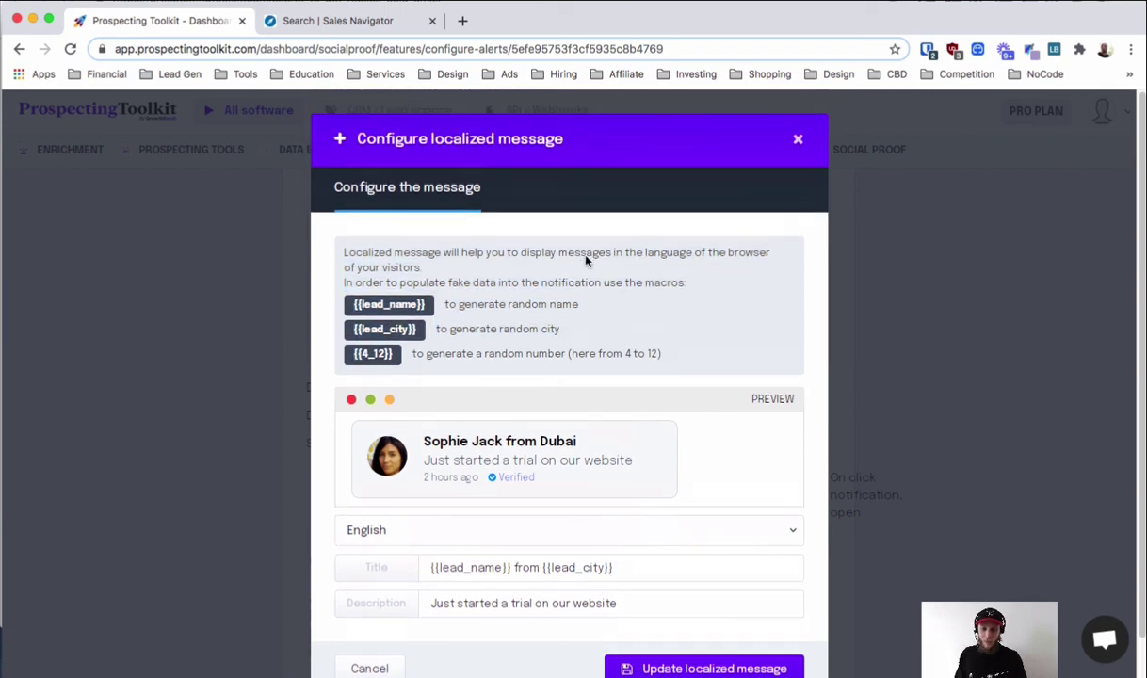
scroll(565, 513, down, 1)
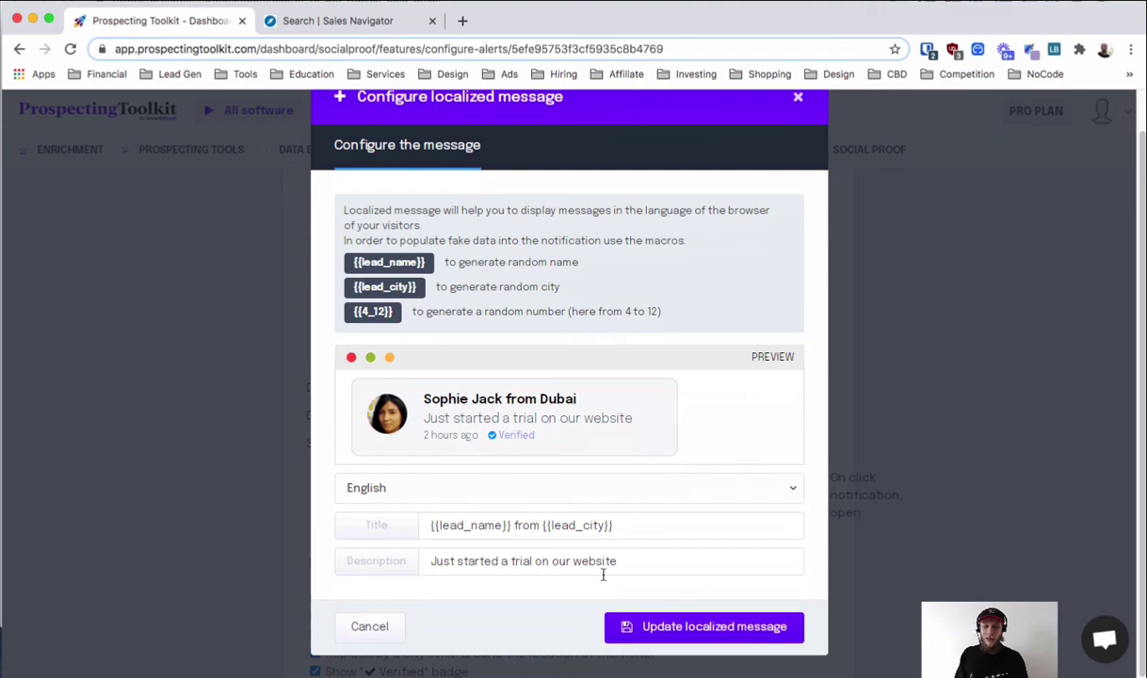
drag(619, 561, 426, 563)
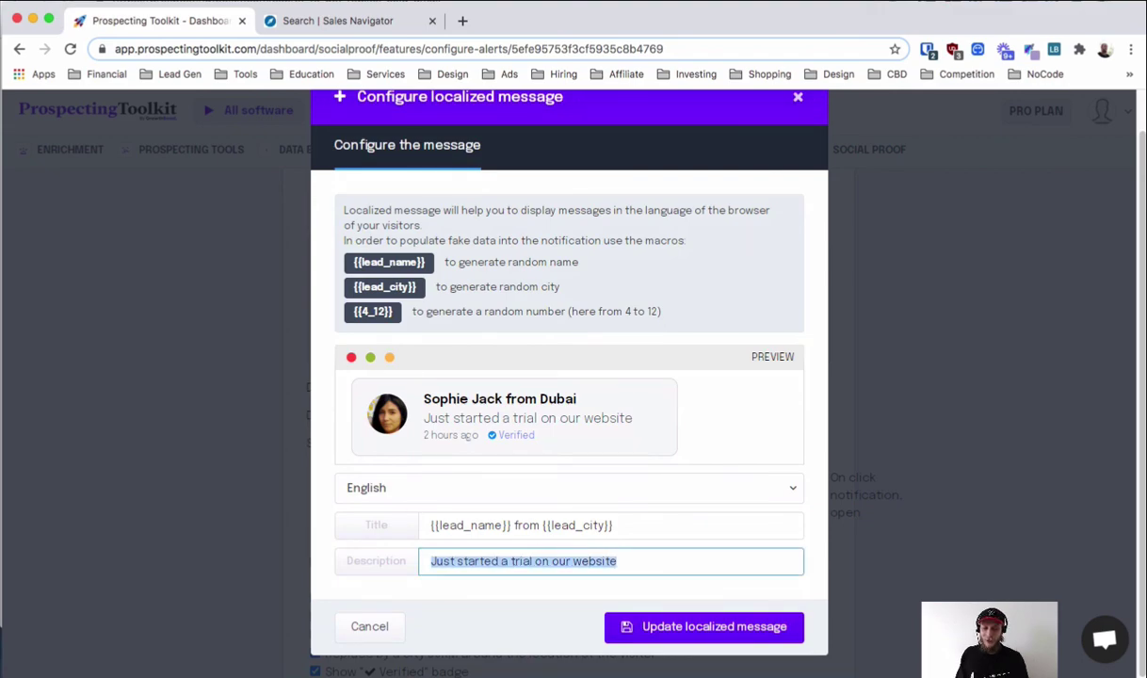
click(797, 97)
- Return to the Social Proof start page and check the pixel installation page's tracking code
mouse_move(887, 149)
click(894, 213)
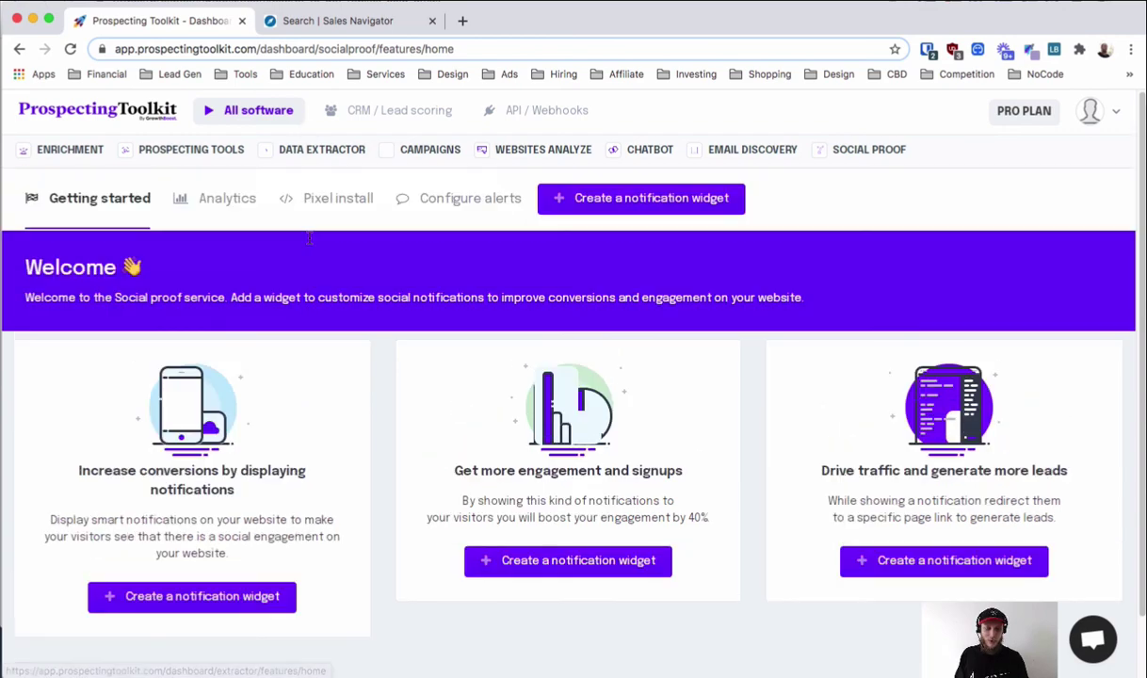
click(314, 209)
scroll(485, 377, down, 3)
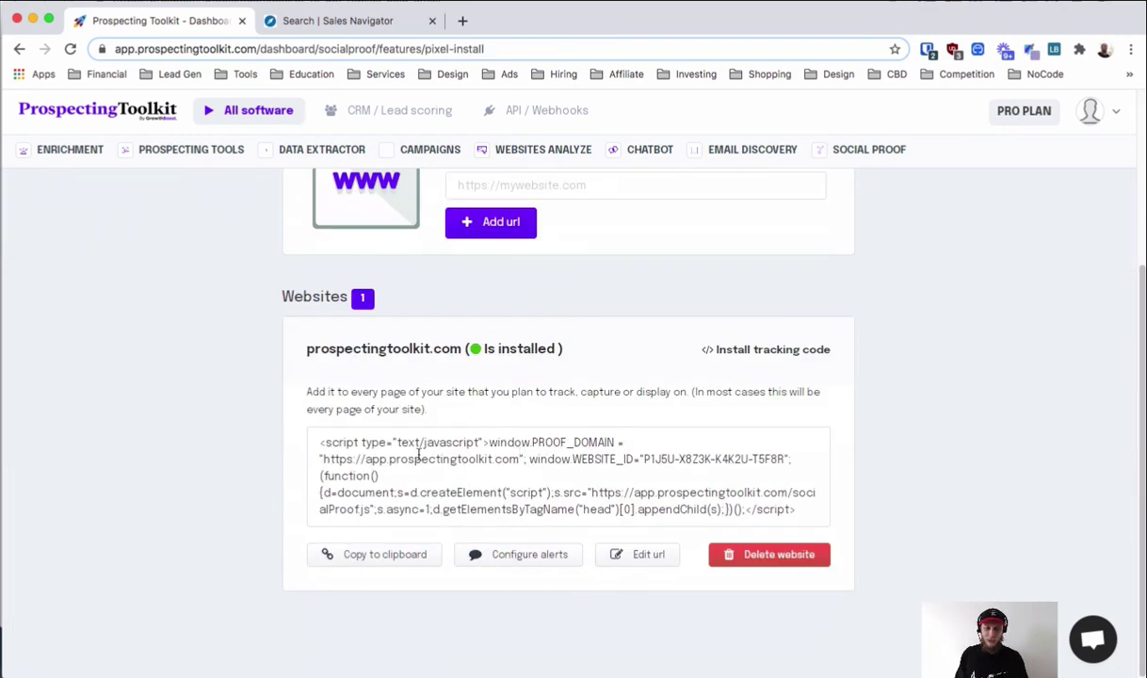
scroll(420, 455, up, 3)
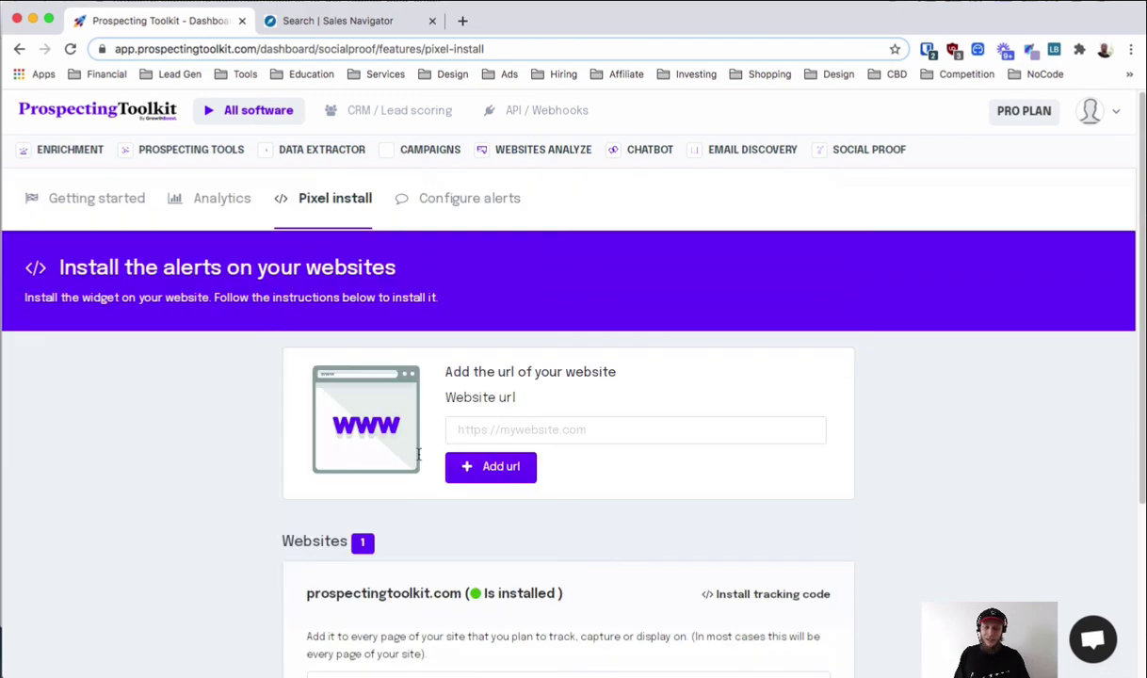
- Open the notification analytics and examine the Homepage Trials notification's views and click-through rate
click(435, 209)
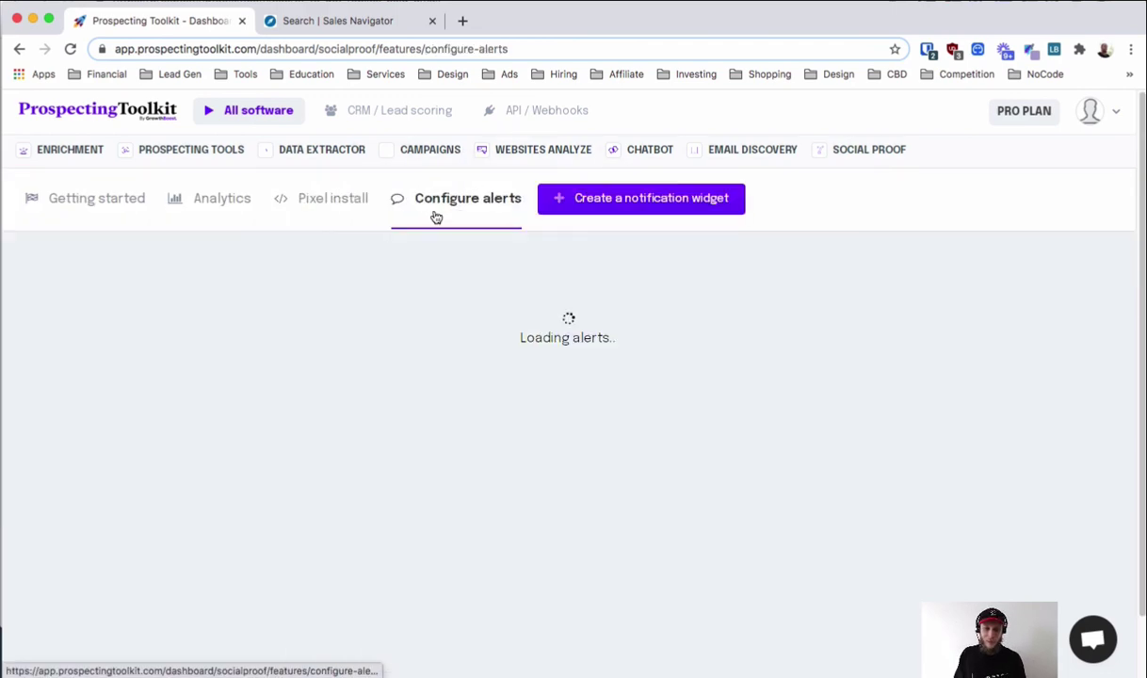
click(214, 216)
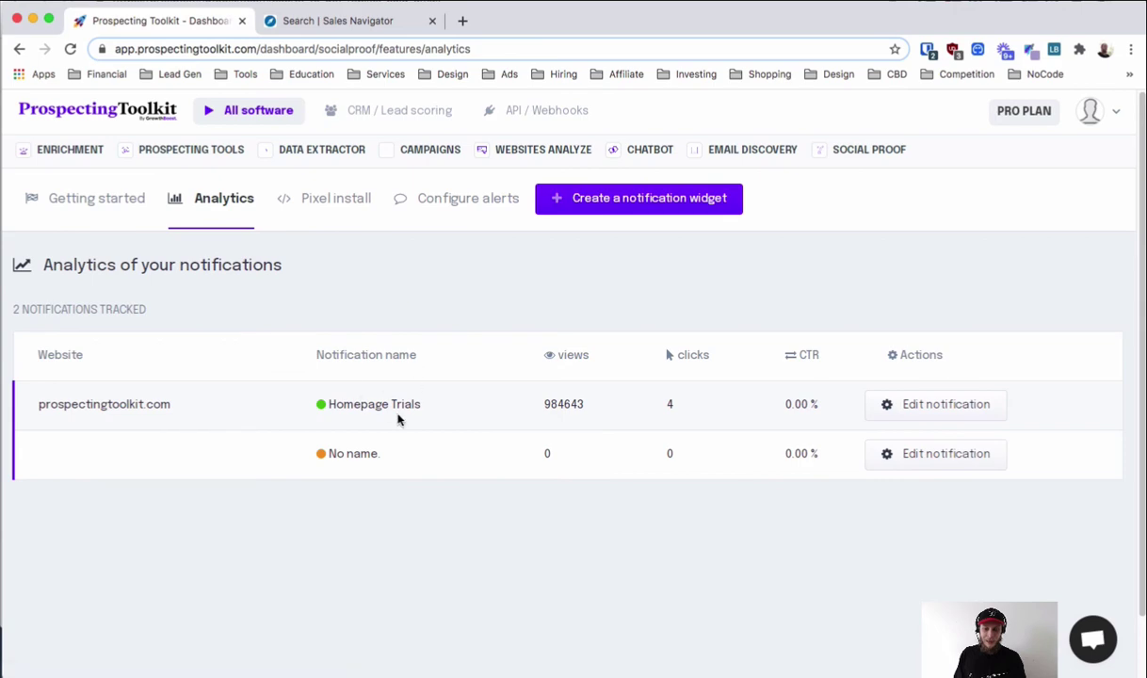
drag(588, 397, 548, 394)
triple_click(818, 416)
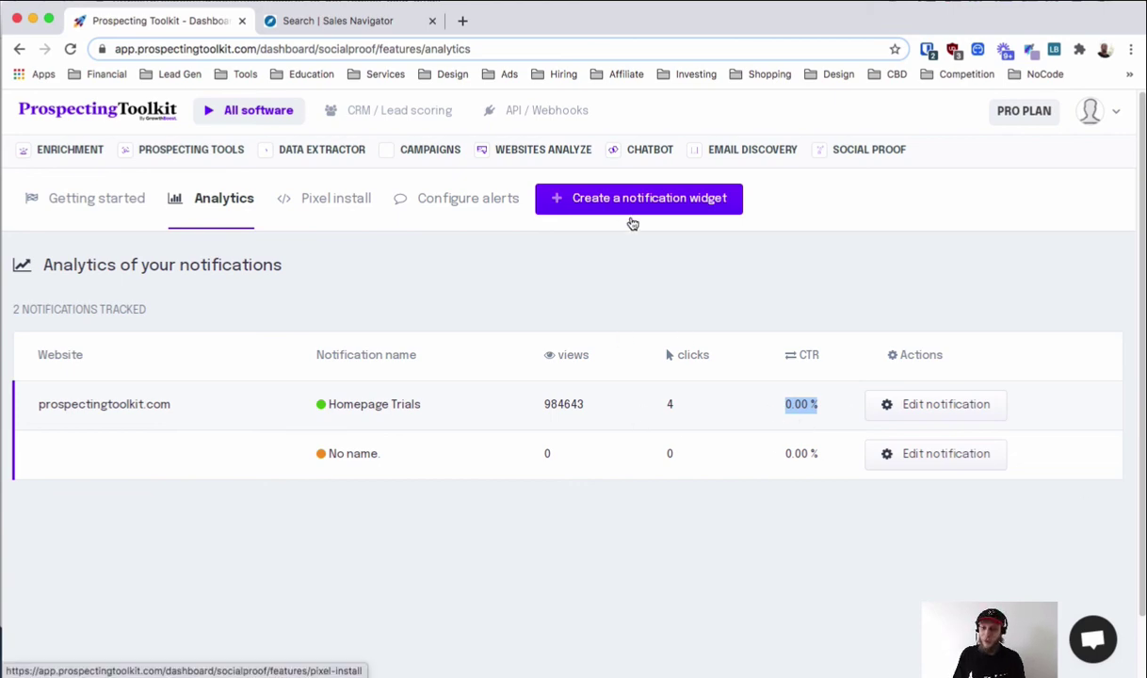
- Open the API center and examine the outgoing webhooks and the Zapier connection information
click(544, 110)
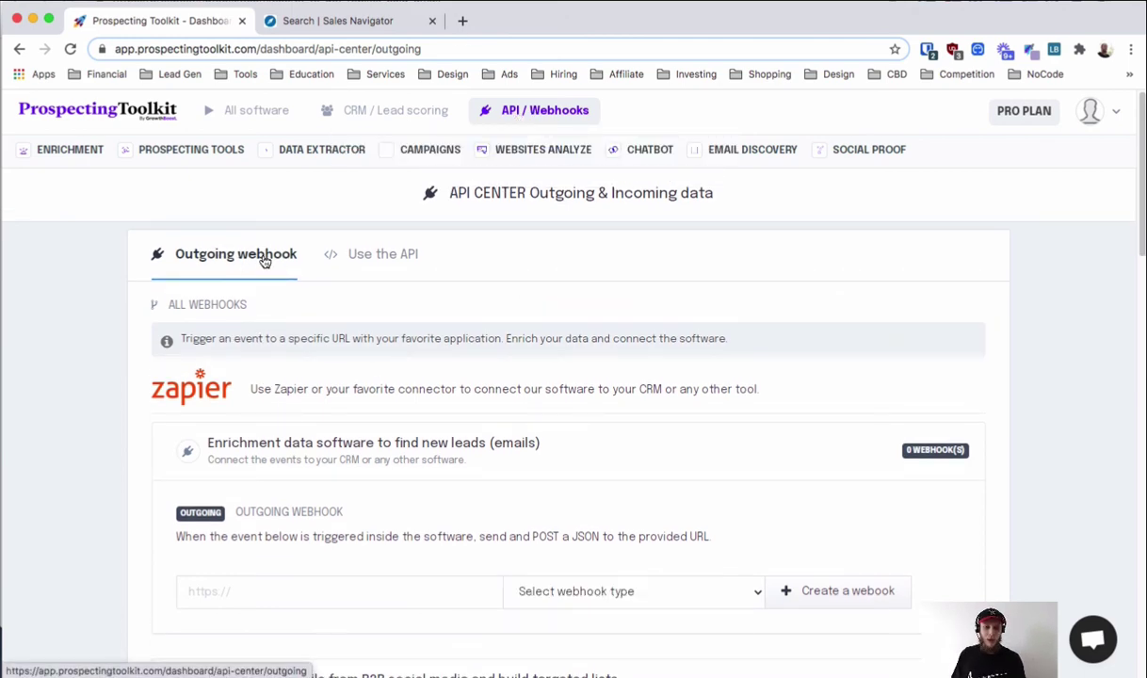
scroll(235, 259, down, 3)
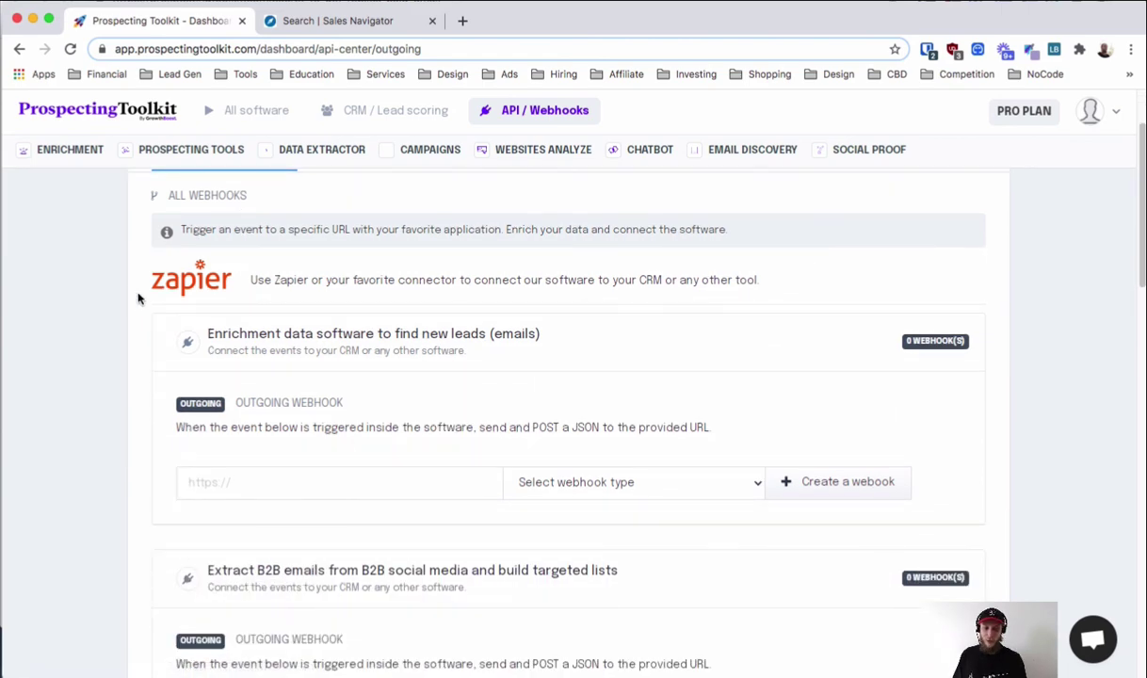
triple_click(223, 288)
click(337, 280)
scroll(343, 284, down, 1)
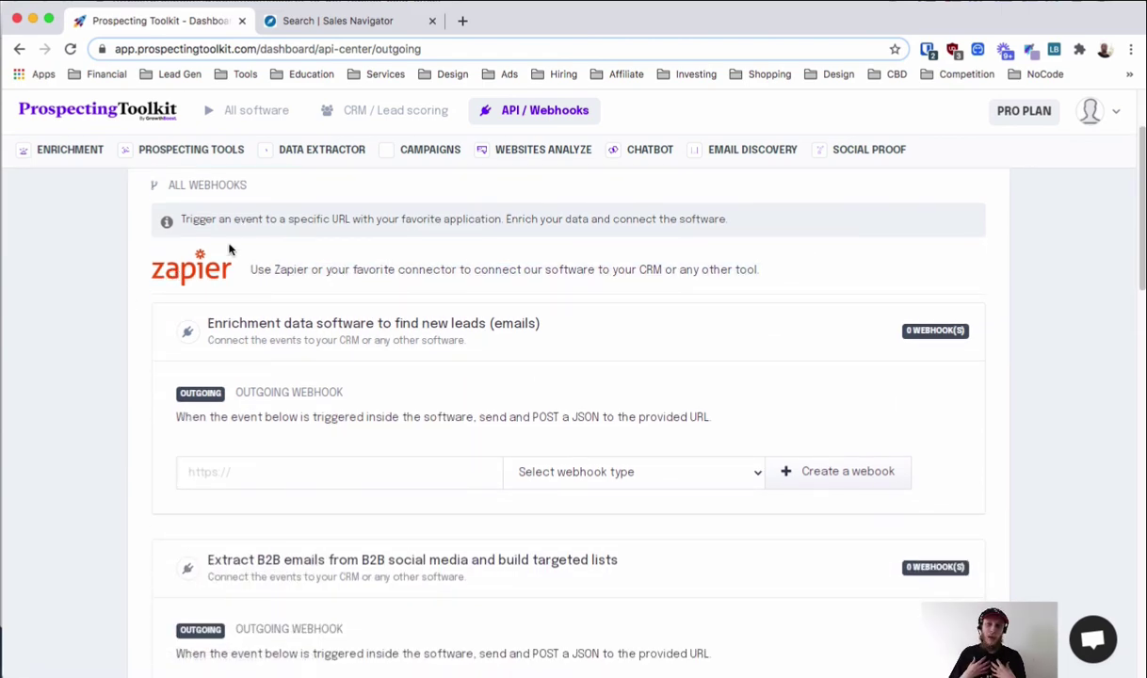
- Choose "When one contact is found from enrichment" as the enrichment webhook's type and examine the JSON preview
scroll(228, 249, down, 6)
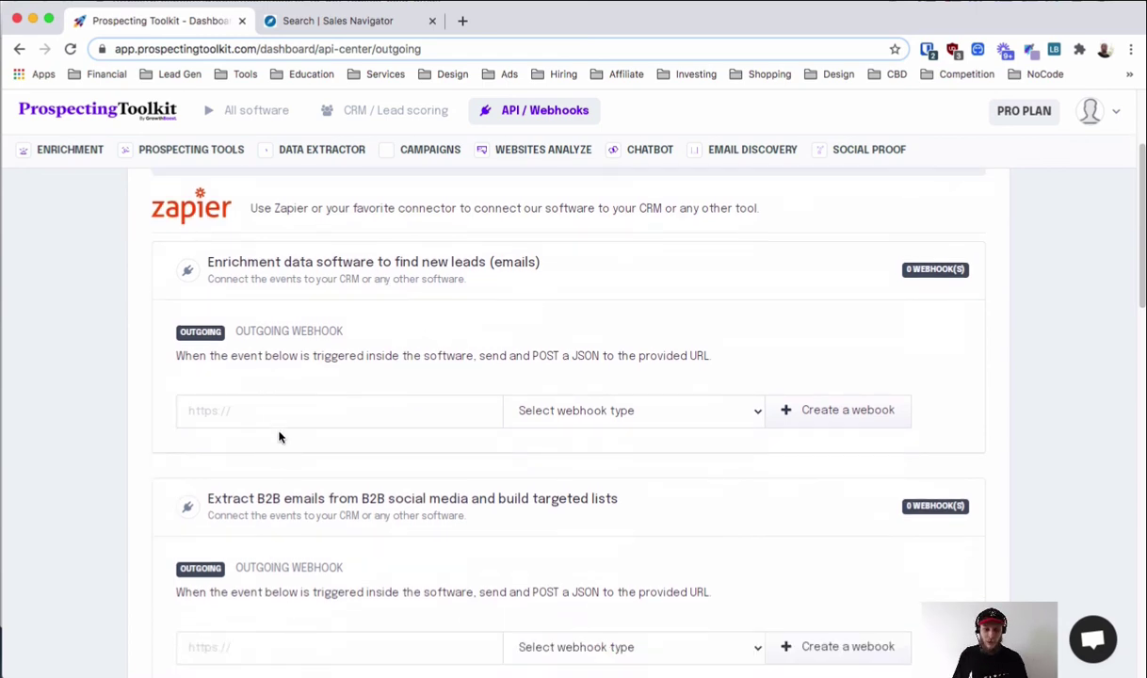
click(264, 411)
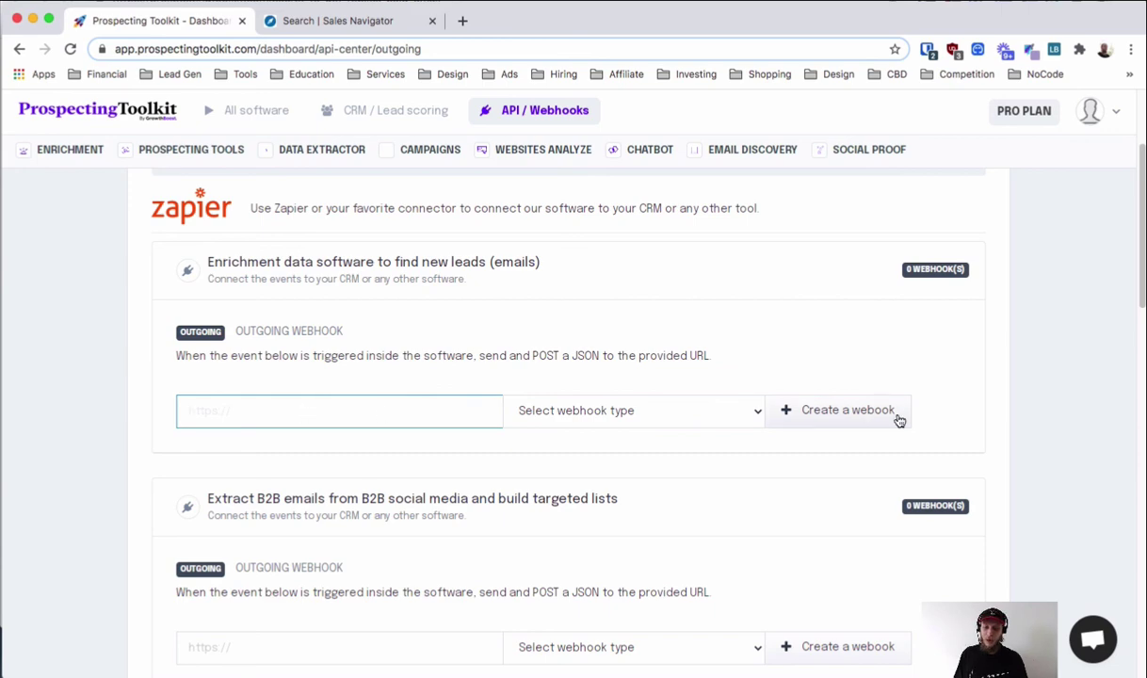
click(622, 408)
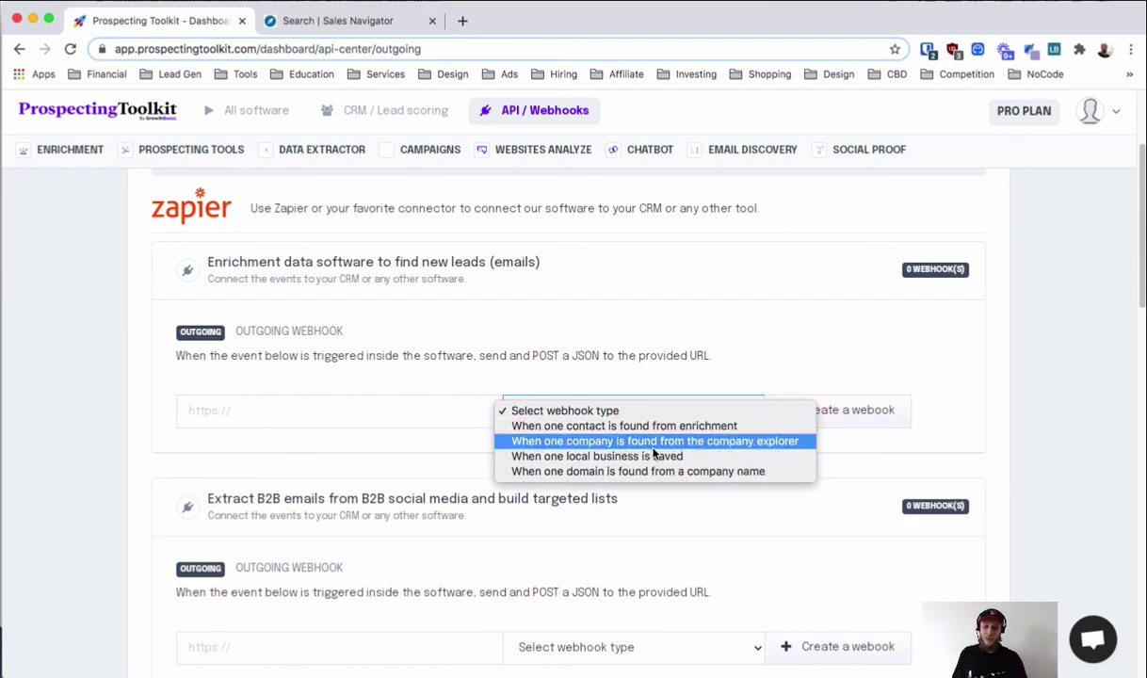
click(612, 426)
scroll(490, 408, down, 1)
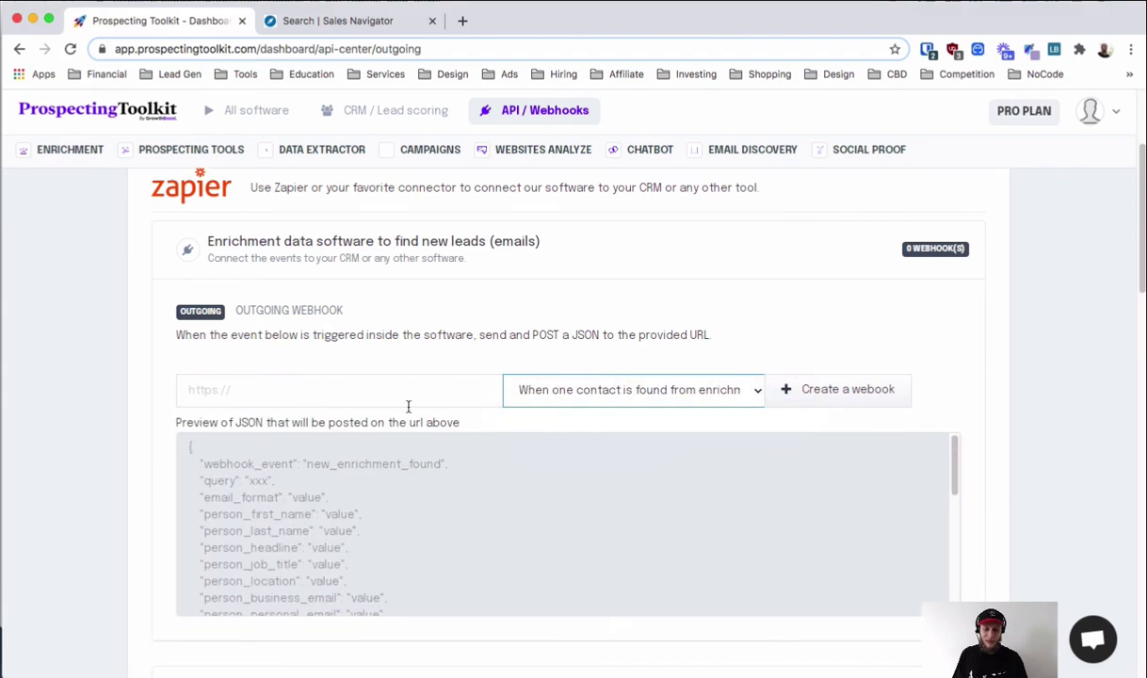
click(452, 553)
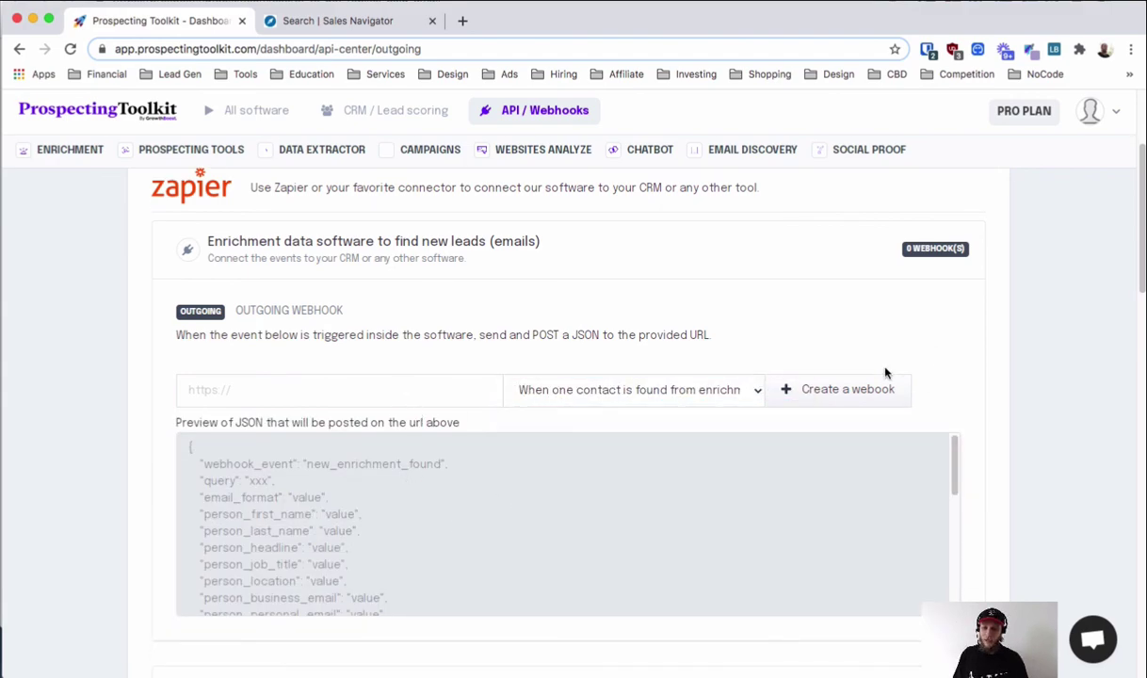
scroll(592, 417, down, 5)
scroll(546, 376, up, 10)
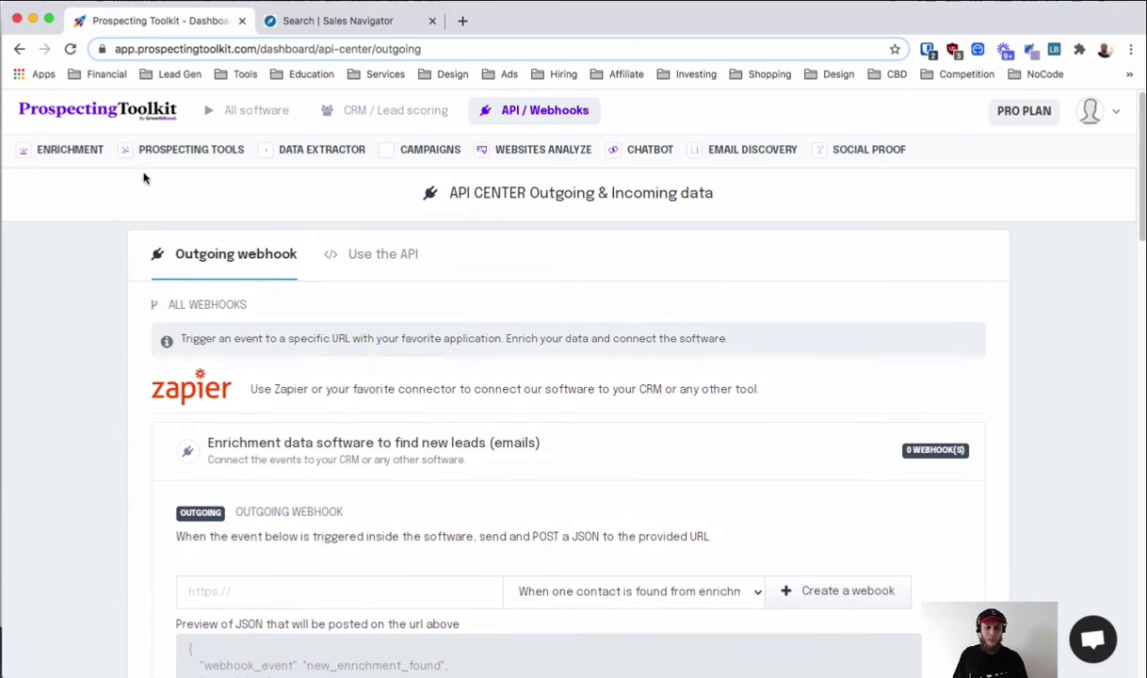
- Choose "When one contact is extracted and when the email is found from Linkedin" for the B2B social media webhook and examine its JSON preview
mouse_move(94, 177)
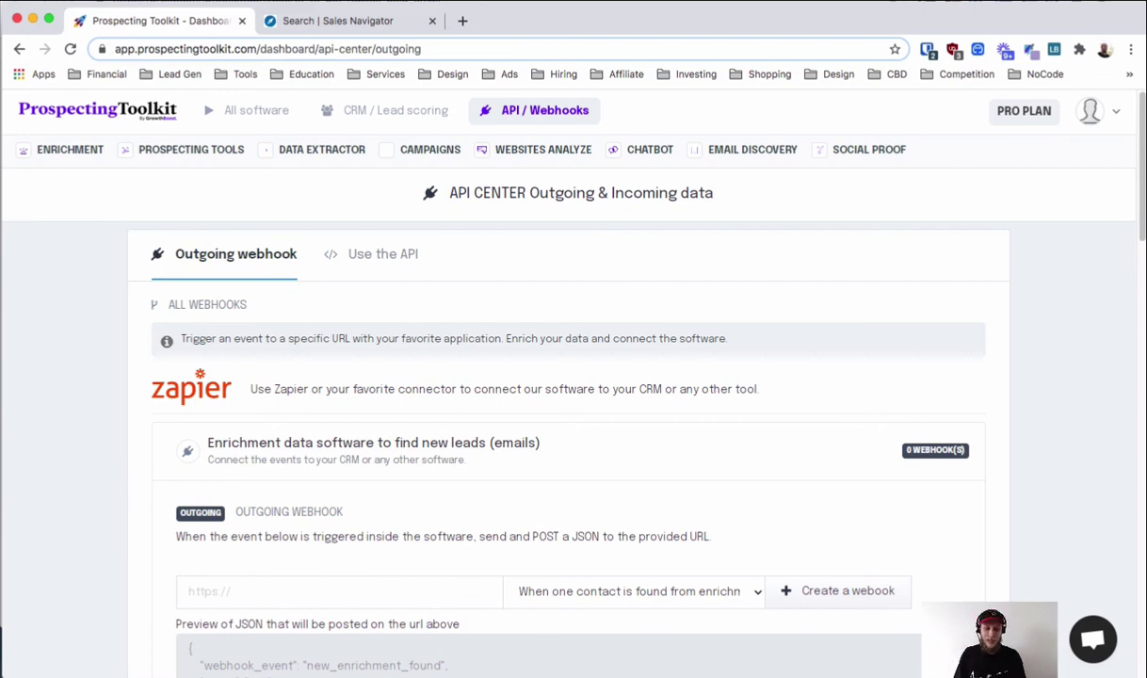
scroll(282, 499, down, 2)
scroll(169, 391, up, 2)
scroll(86, 295, down, 10)
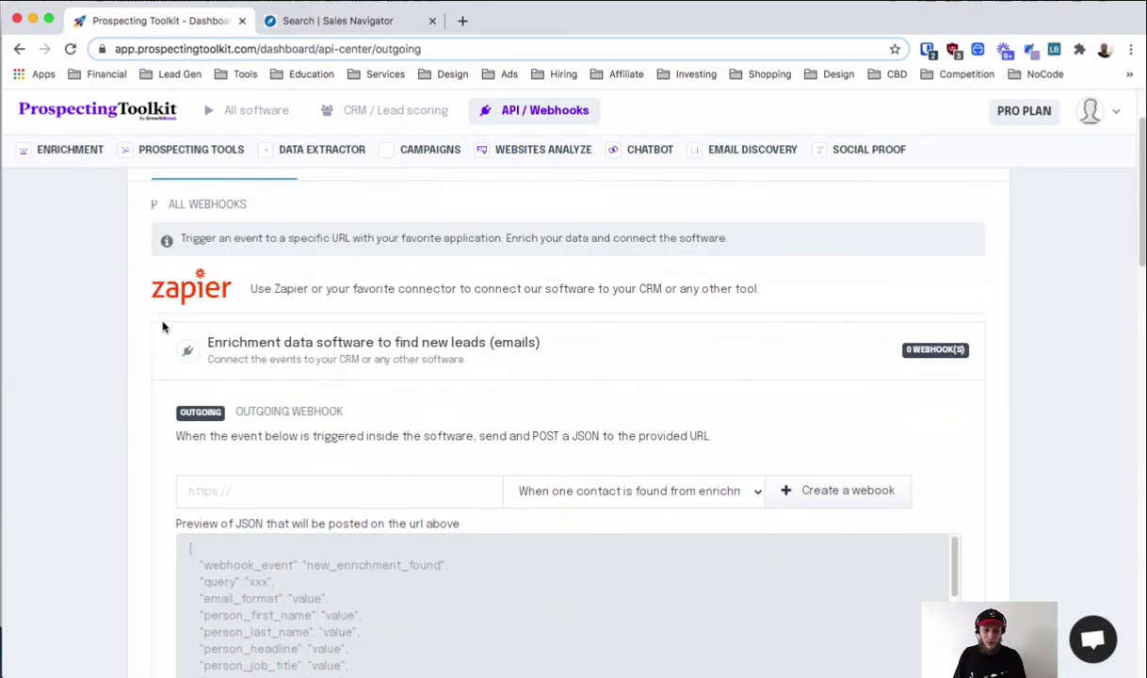
scroll(112, 300, down, 2)
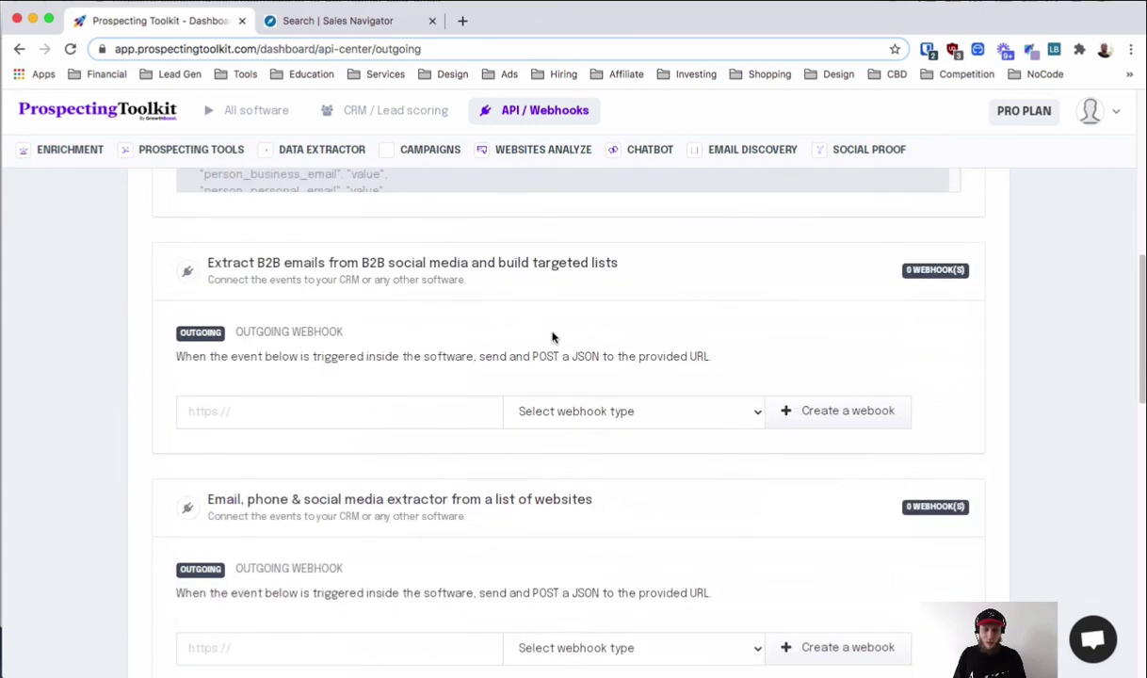
drag(207, 263, 311, 263)
drag(508, 267, 345, 266)
click(1049, 194)
click(622, 411)
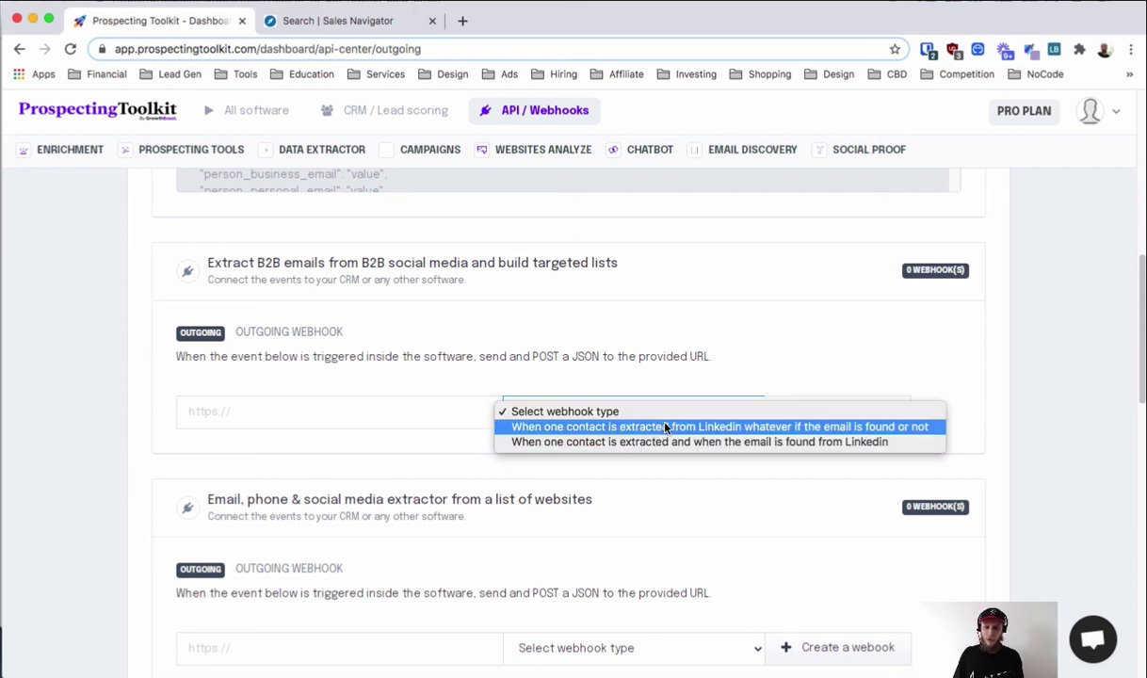
click(696, 442)
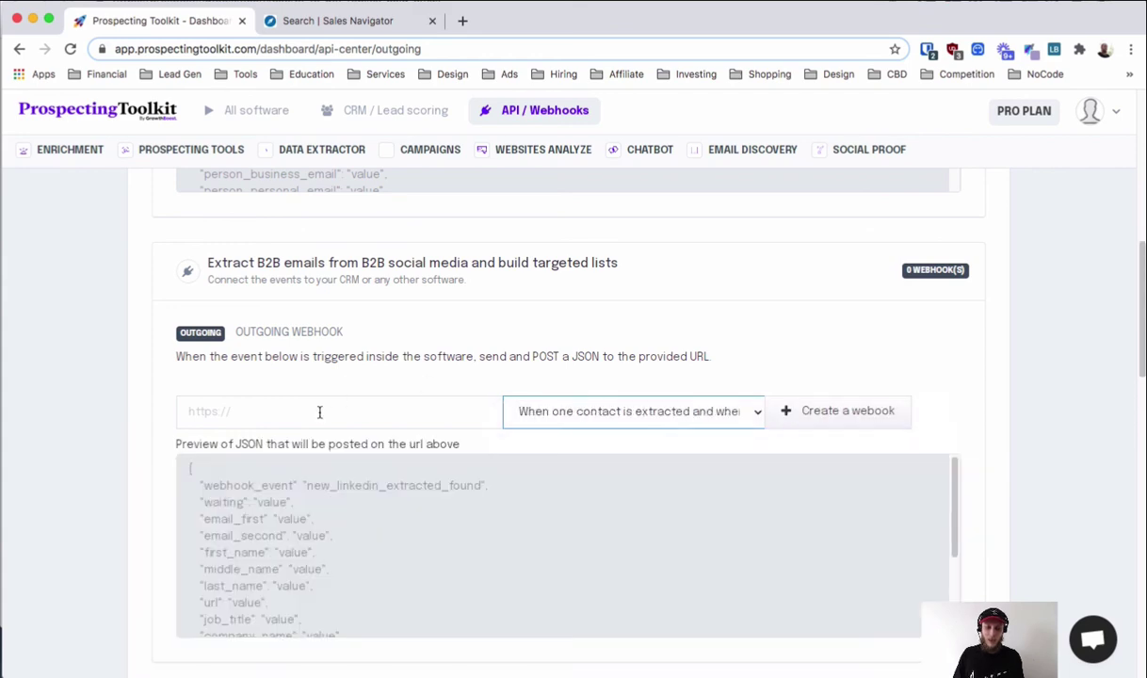
click(203, 421)
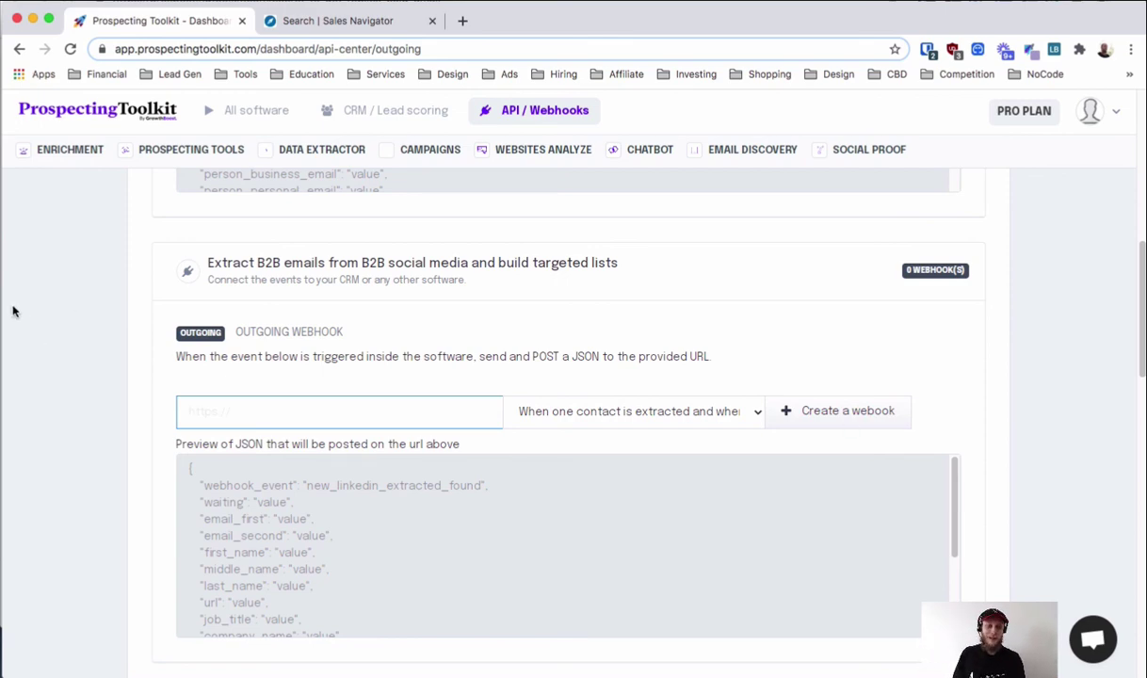
- Examine the webhook types offered for sales sequence and newsletter campaigns, and look over the remaining outgoing webhook sections
scroll(60, 334, down, 1)
scroll(59, 334, down, 8)
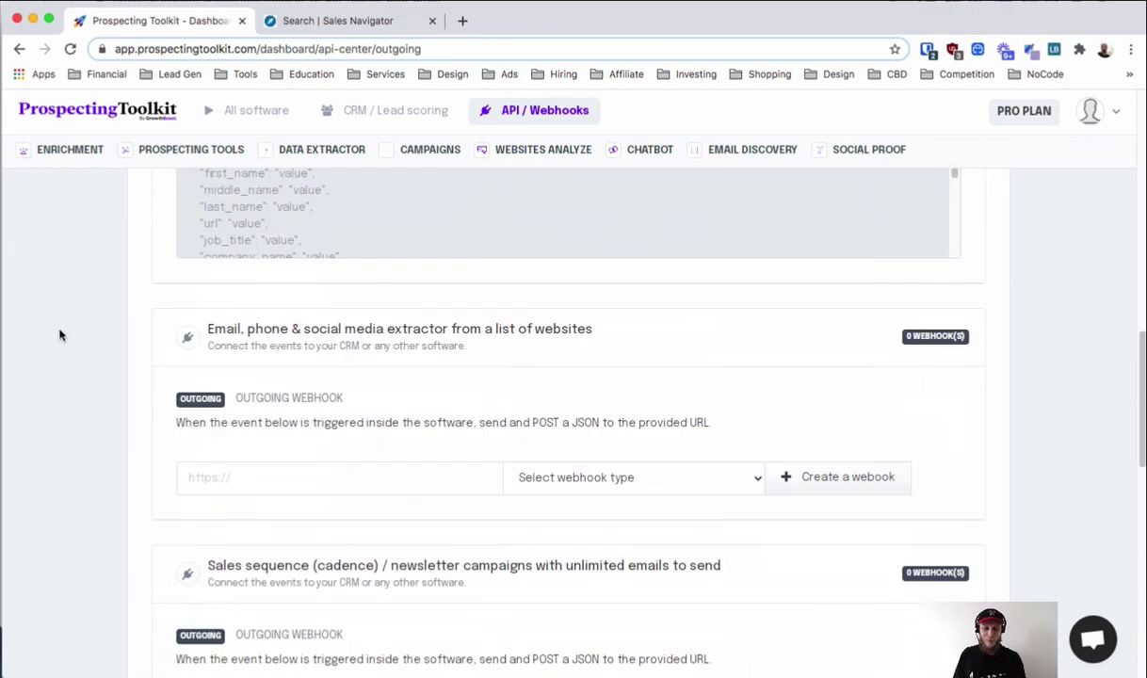
scroll(545, 301, down, 2)
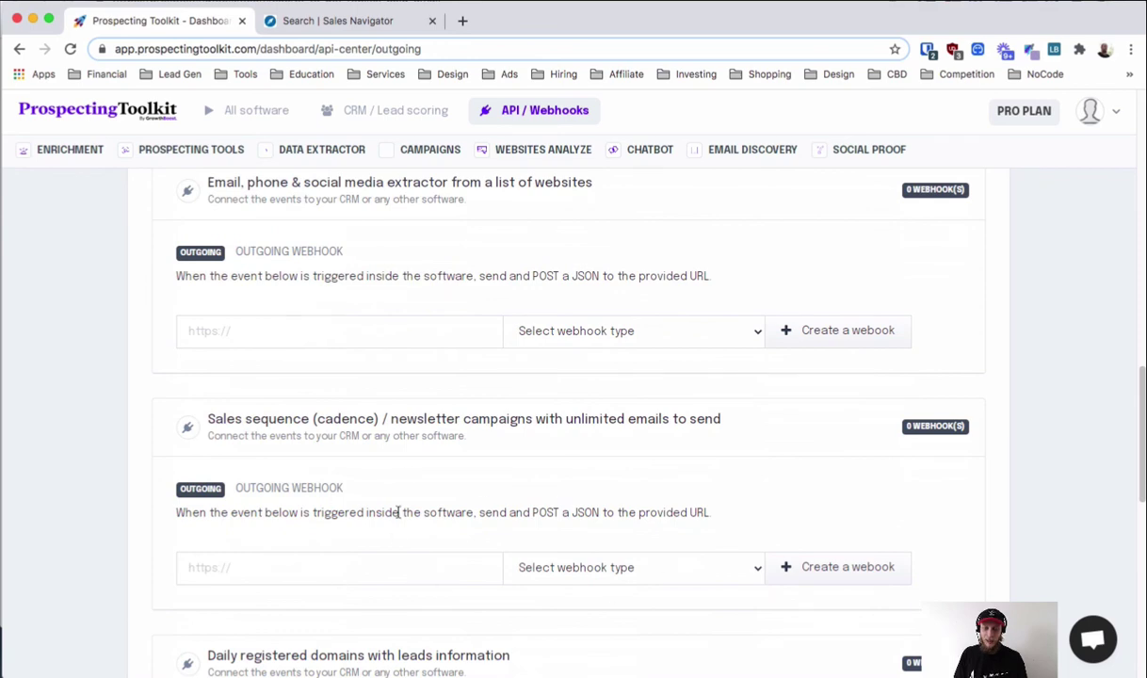
scroll(424, 472, down, 1)
click(644, 563)
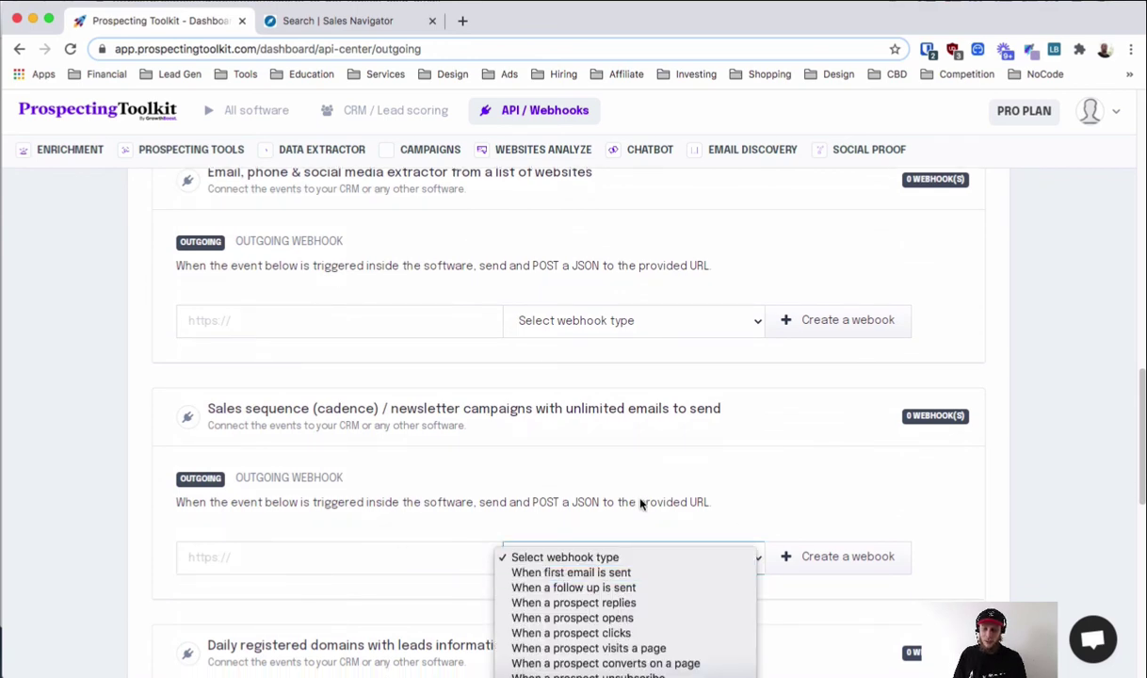
click(641, 506)
scroll(645, 481, down, 2)
click(643, 468)
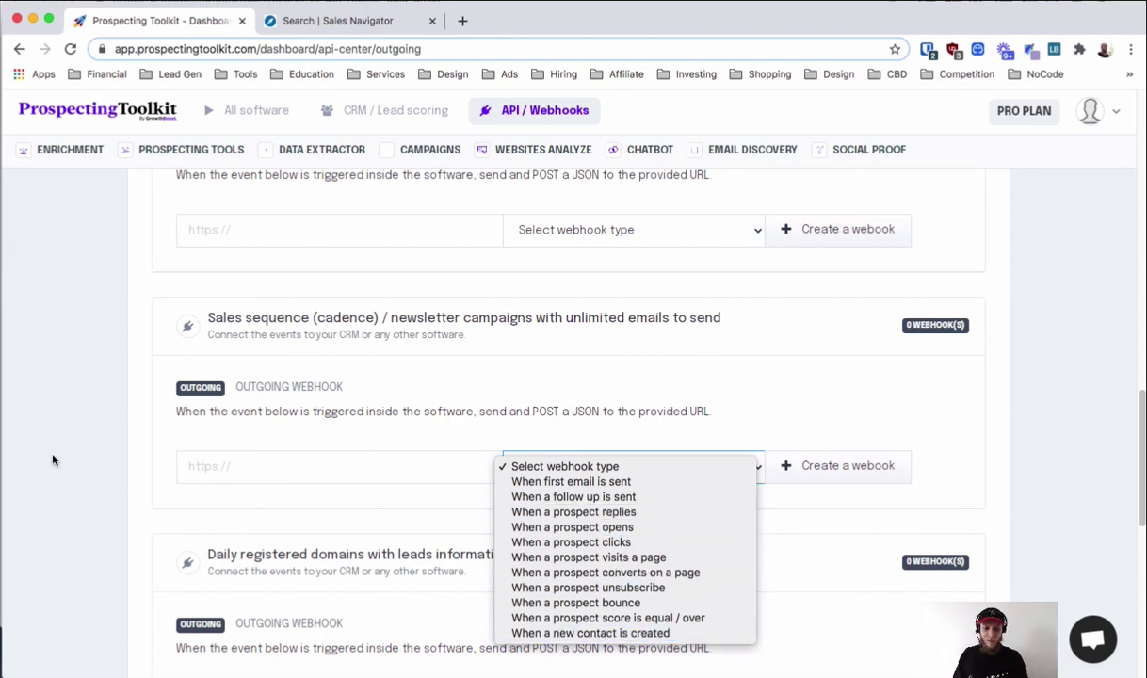
scroll(56, 433, down, 6)
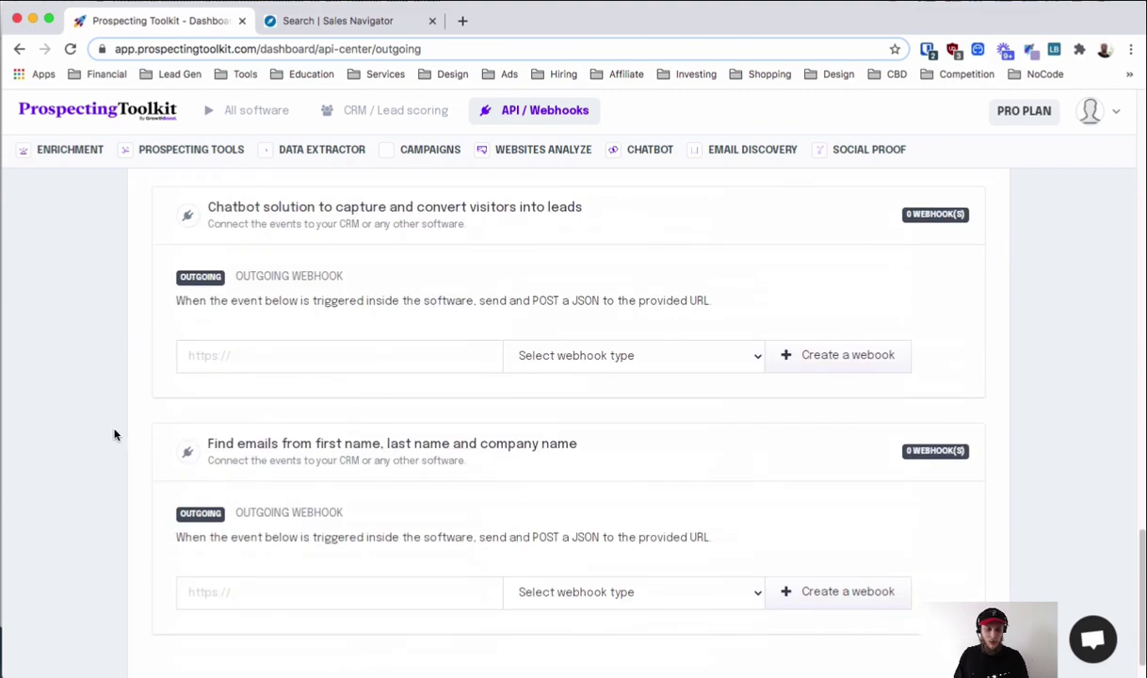
scroll(114, 434, down, 1)
- Open the Use the API page and examine the enrichment API URLs and JSON structures for enrich-company and convert-company-names
scroll(48, 394, up, 20)
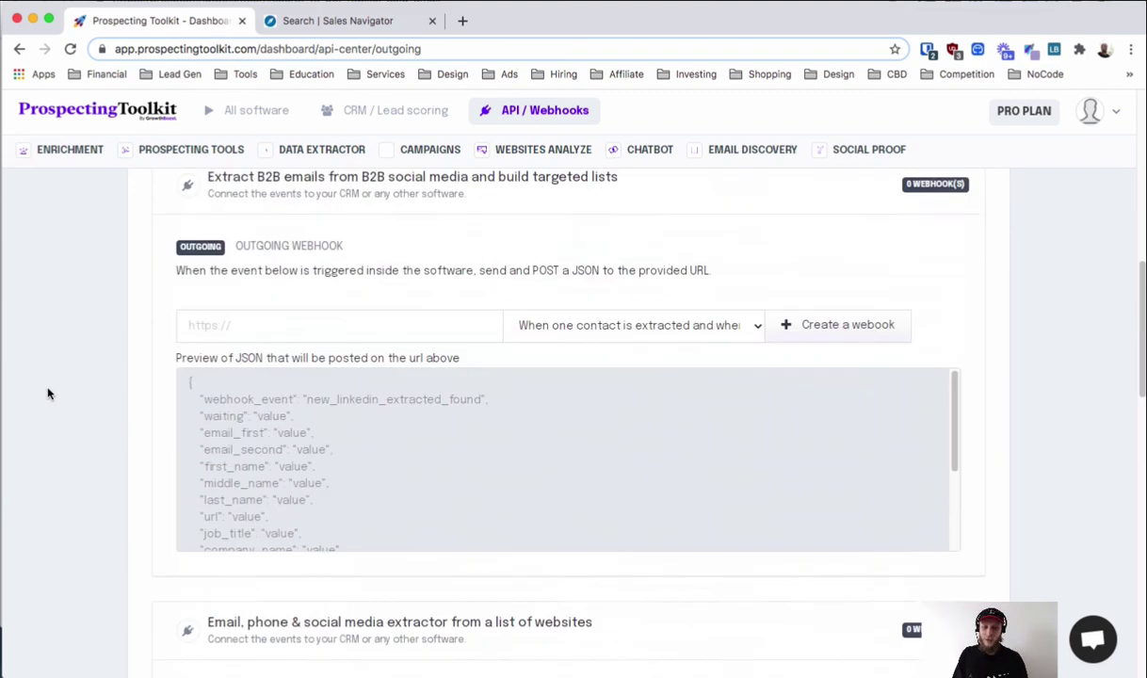
click(379, 263)
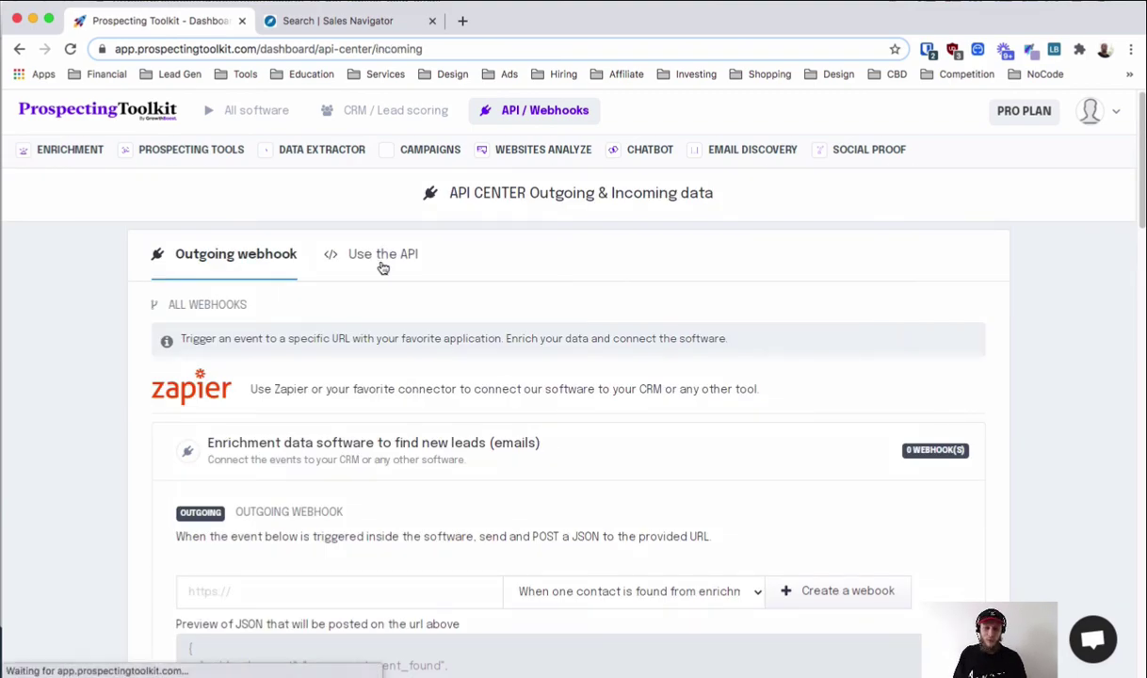
scroll(257, 273, down, 5)
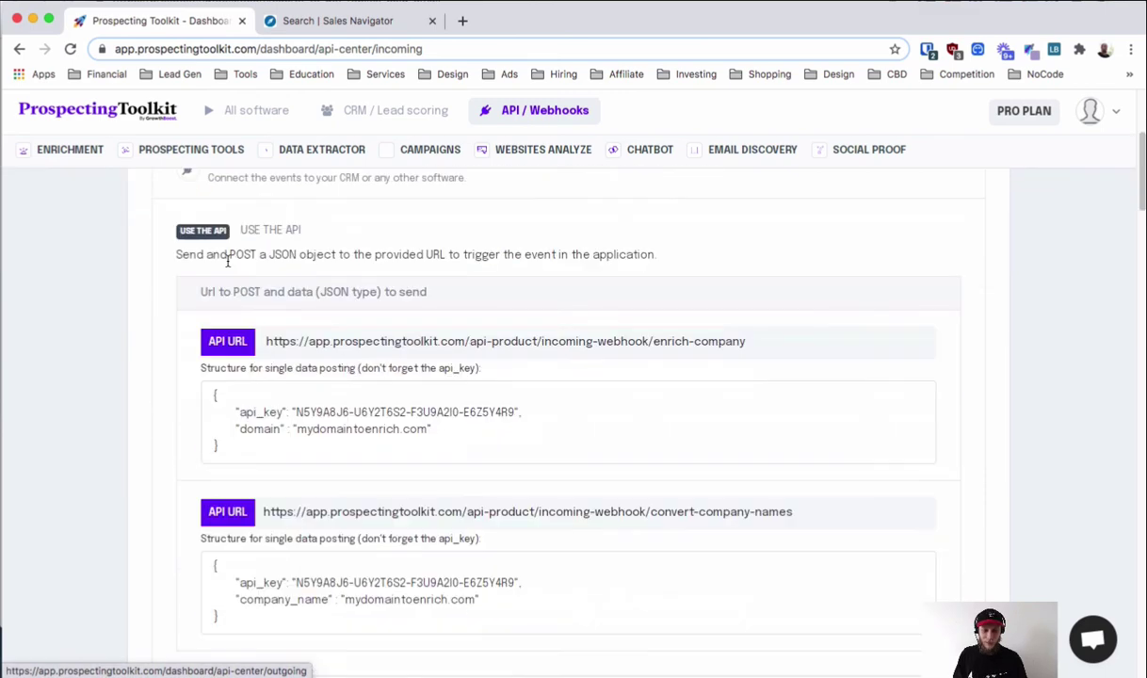
click(452, 398)
drag(452, 397, 235, 382)
scroll(234, 381, down, 2)
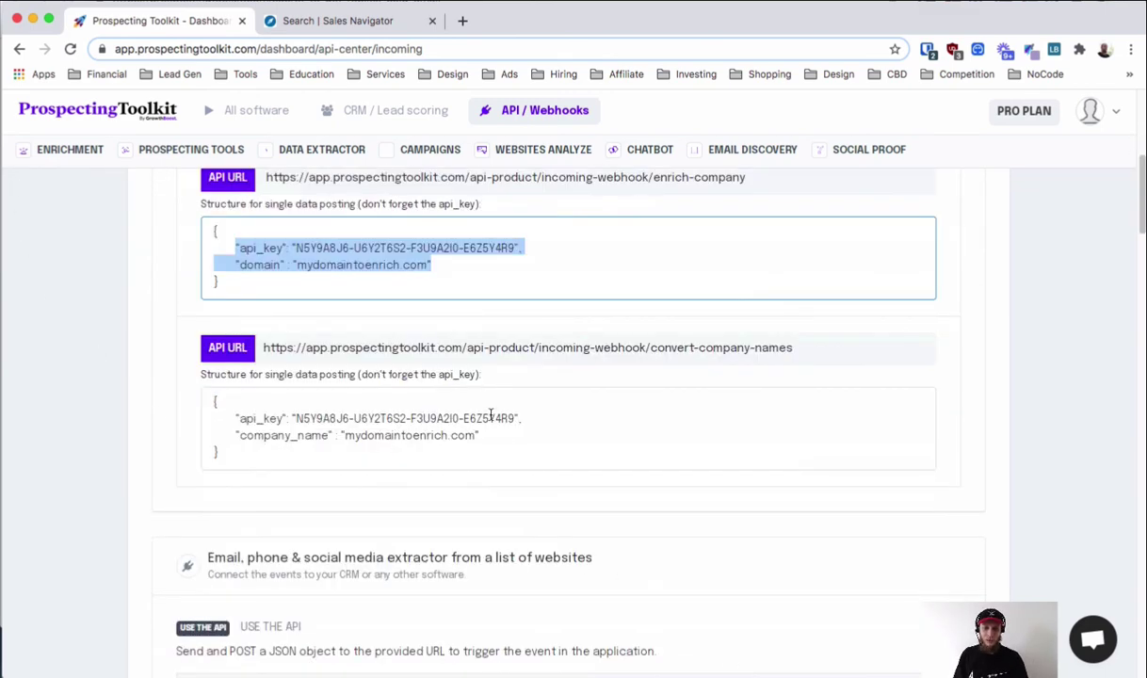
drag(496, 450, 341, 396)
click(343, 390)
click(354, 365)
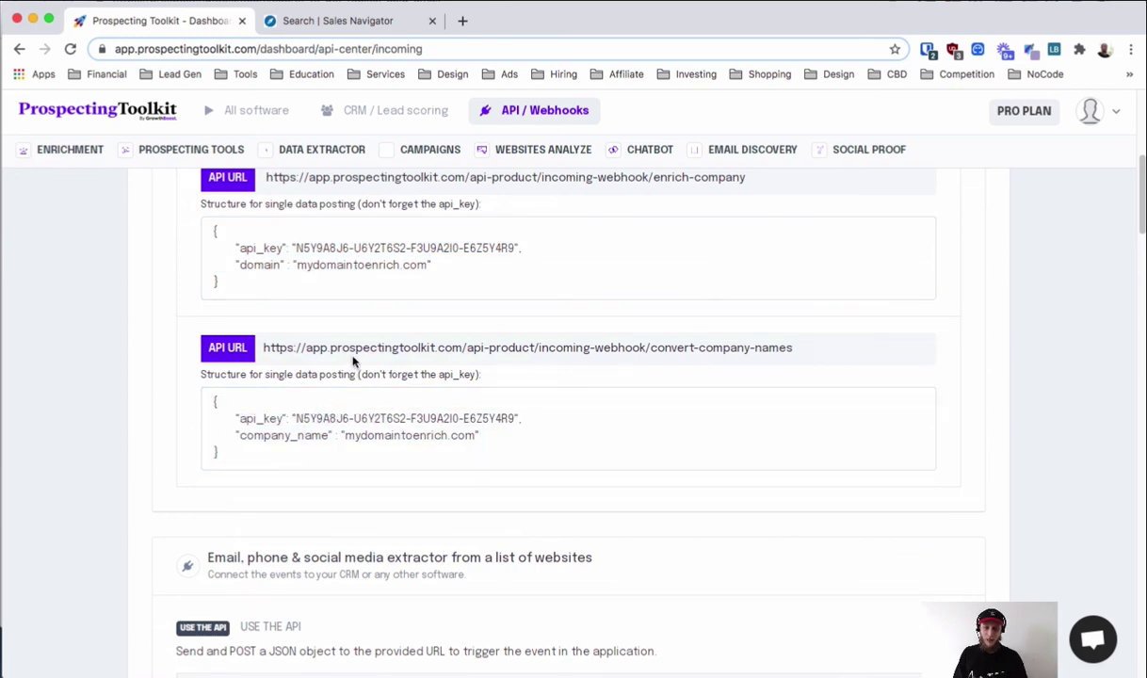
triple_click(349, 348)
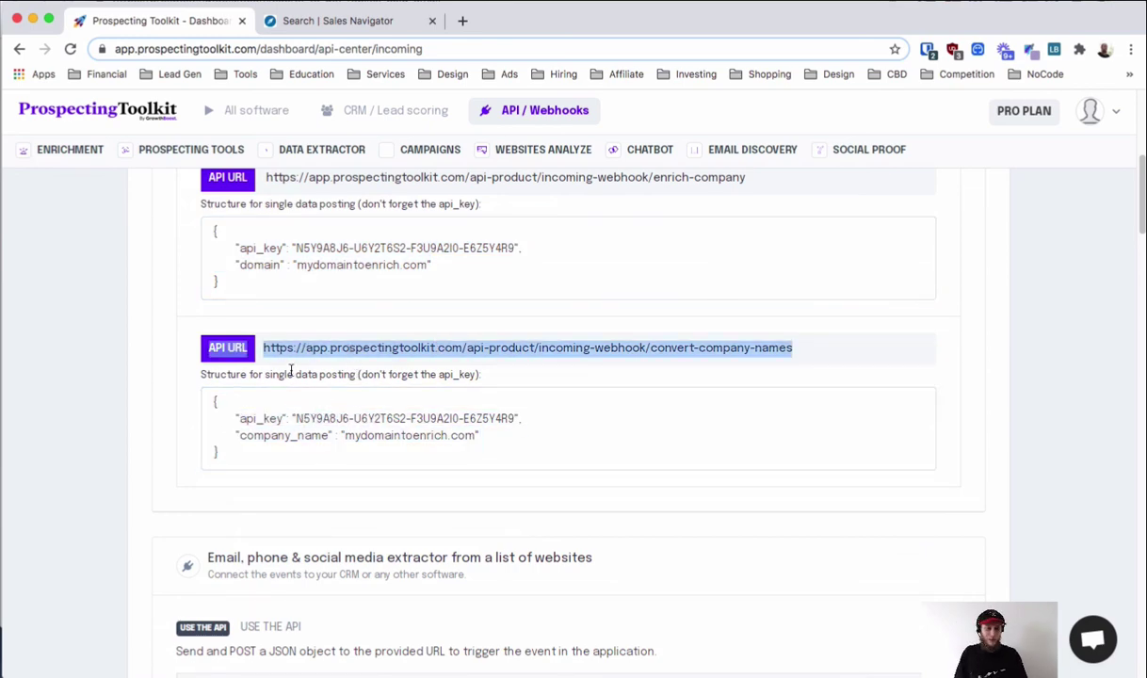
click(76, 323)
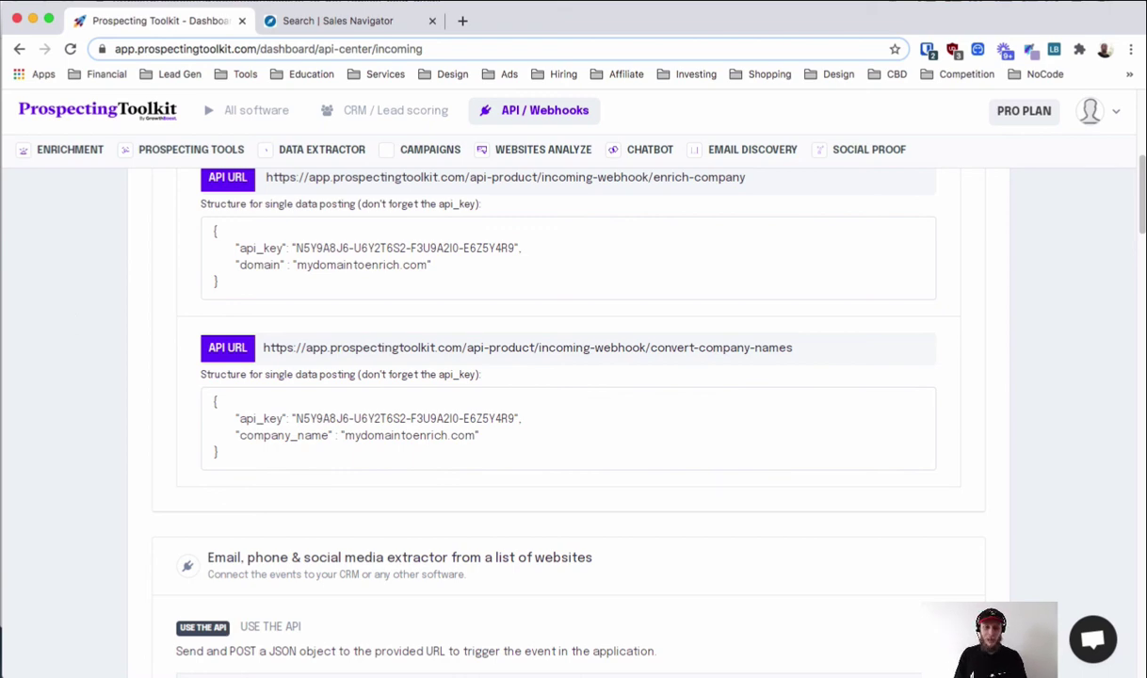
scroll(573, 424, up, 5)
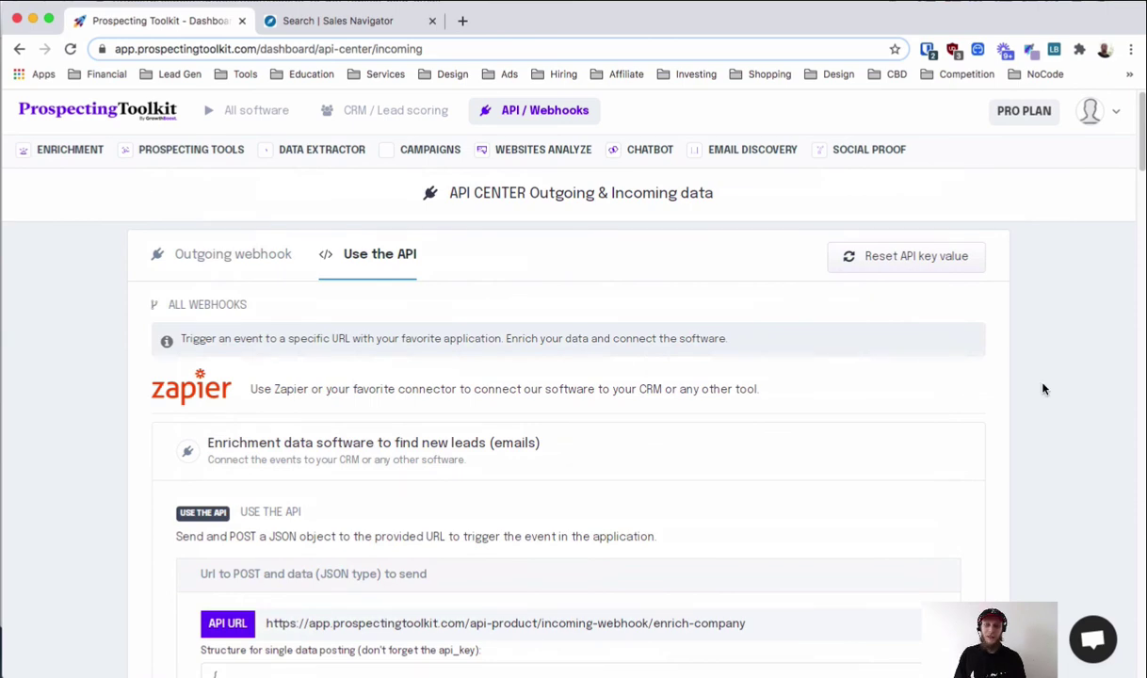